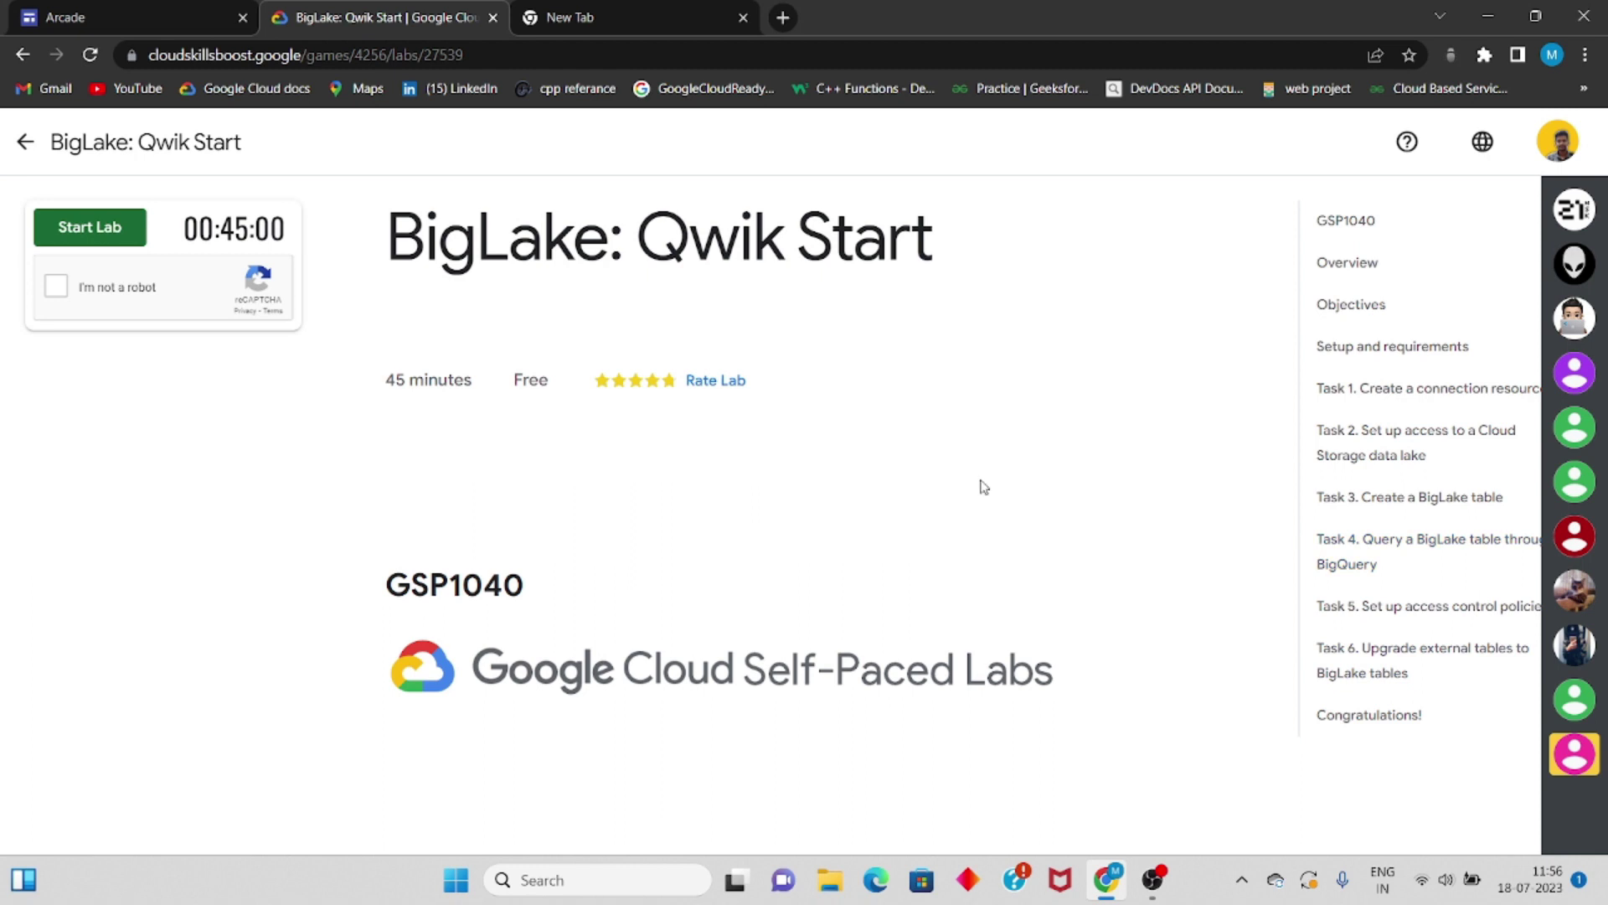
# - Pass the robot check, start the BigLake: Qwik Start lab, and open its Google Cloud console
pyautogui.click(58, 298)
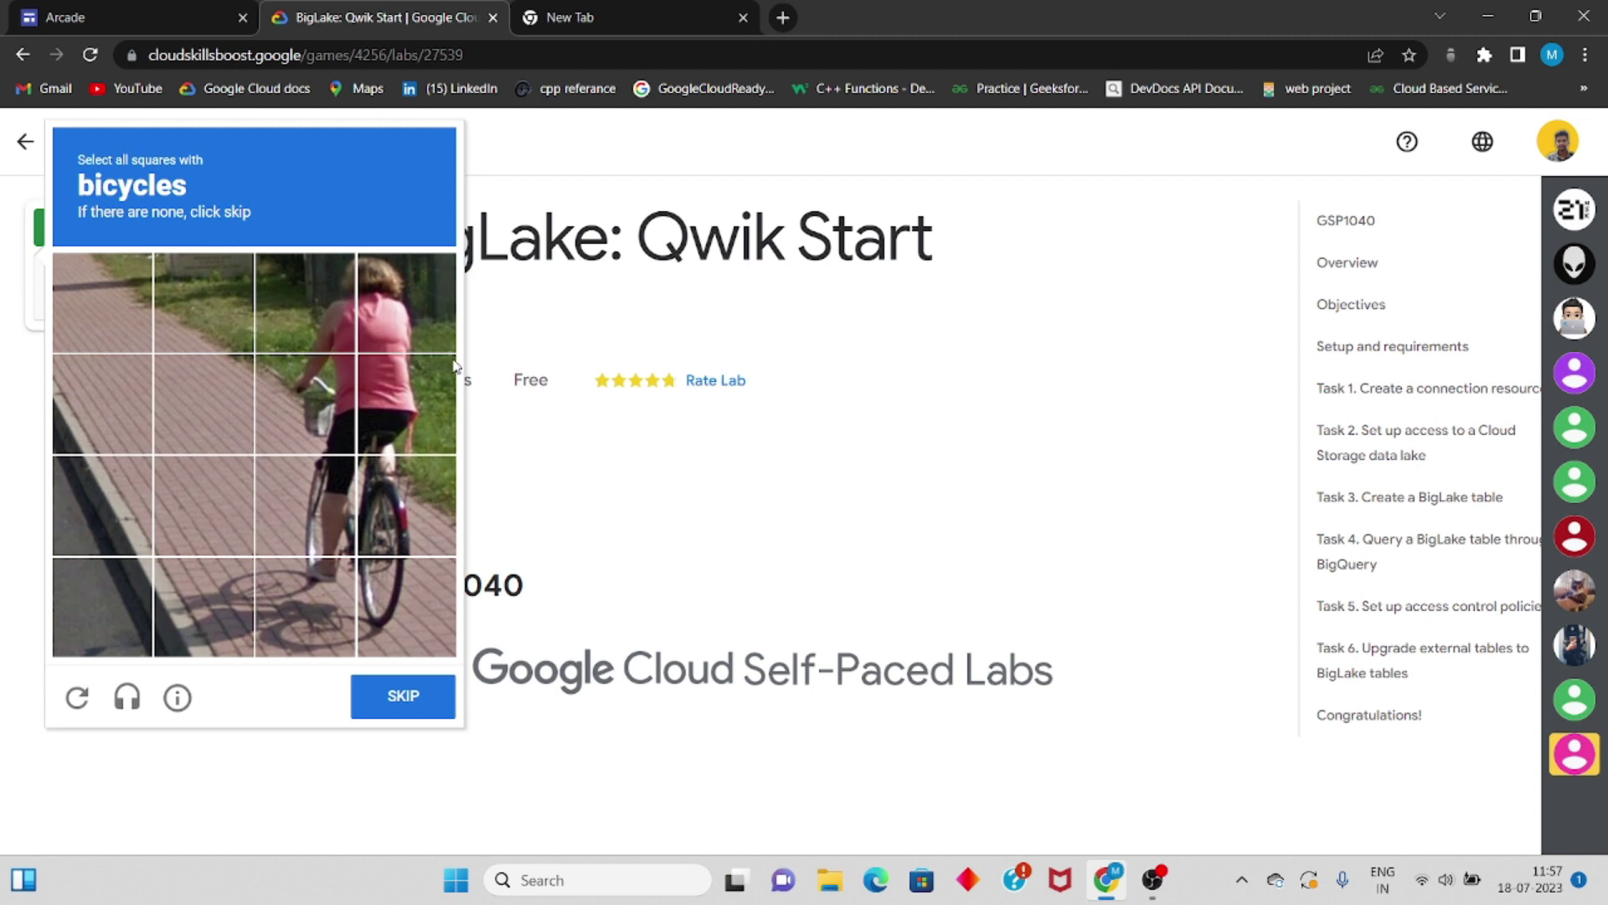
pyautogui.click(268, 537)
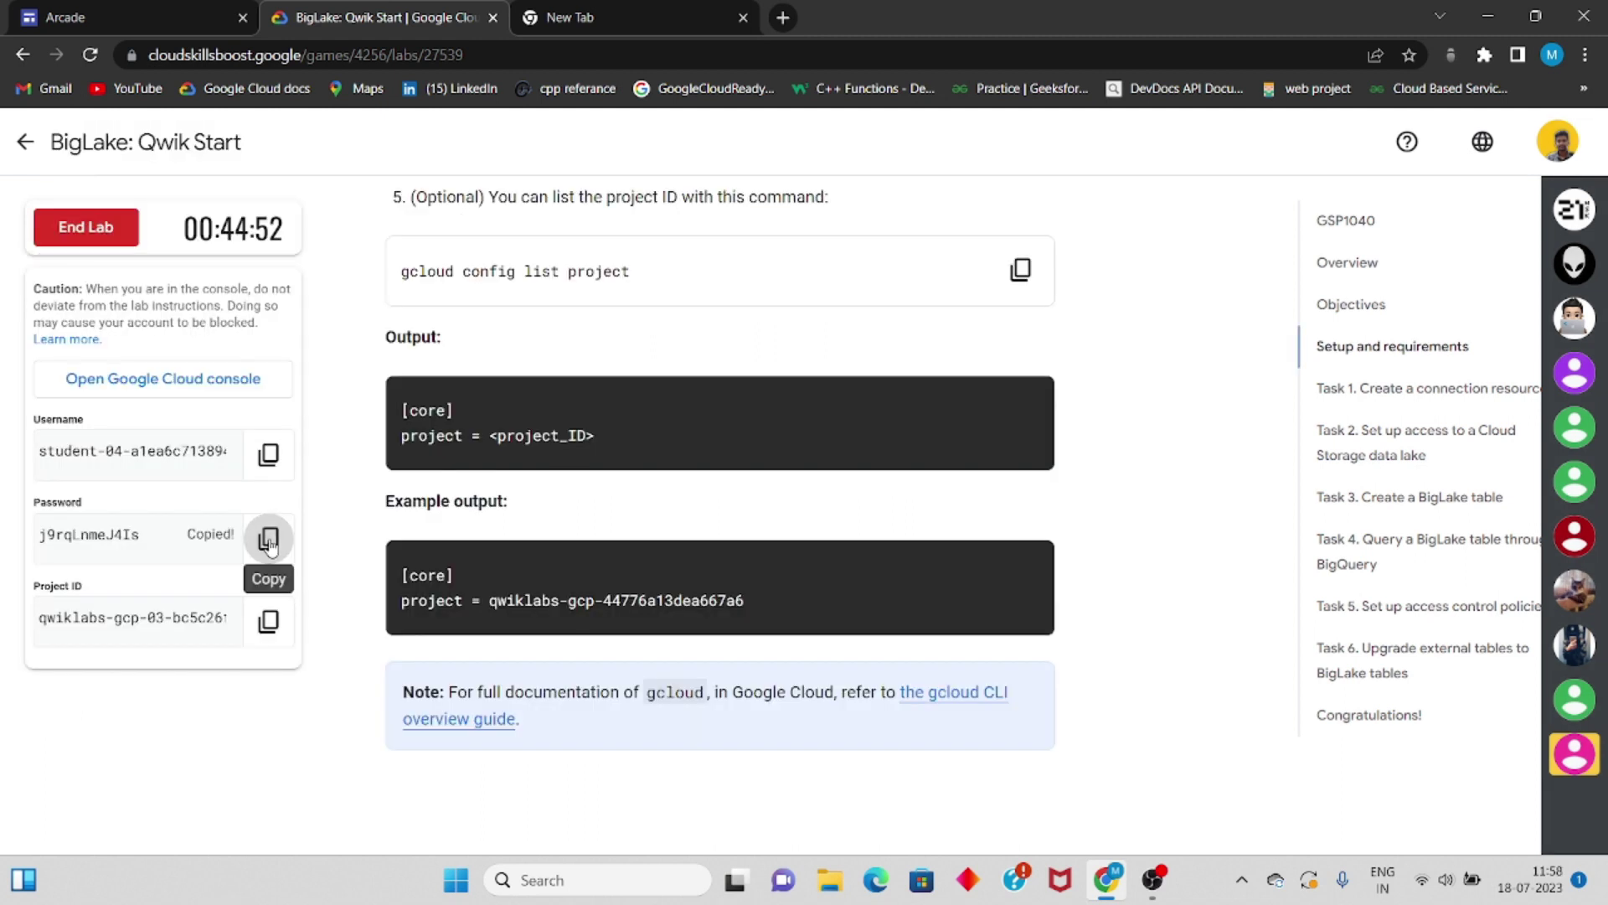
pyautogui.click(244, 387)
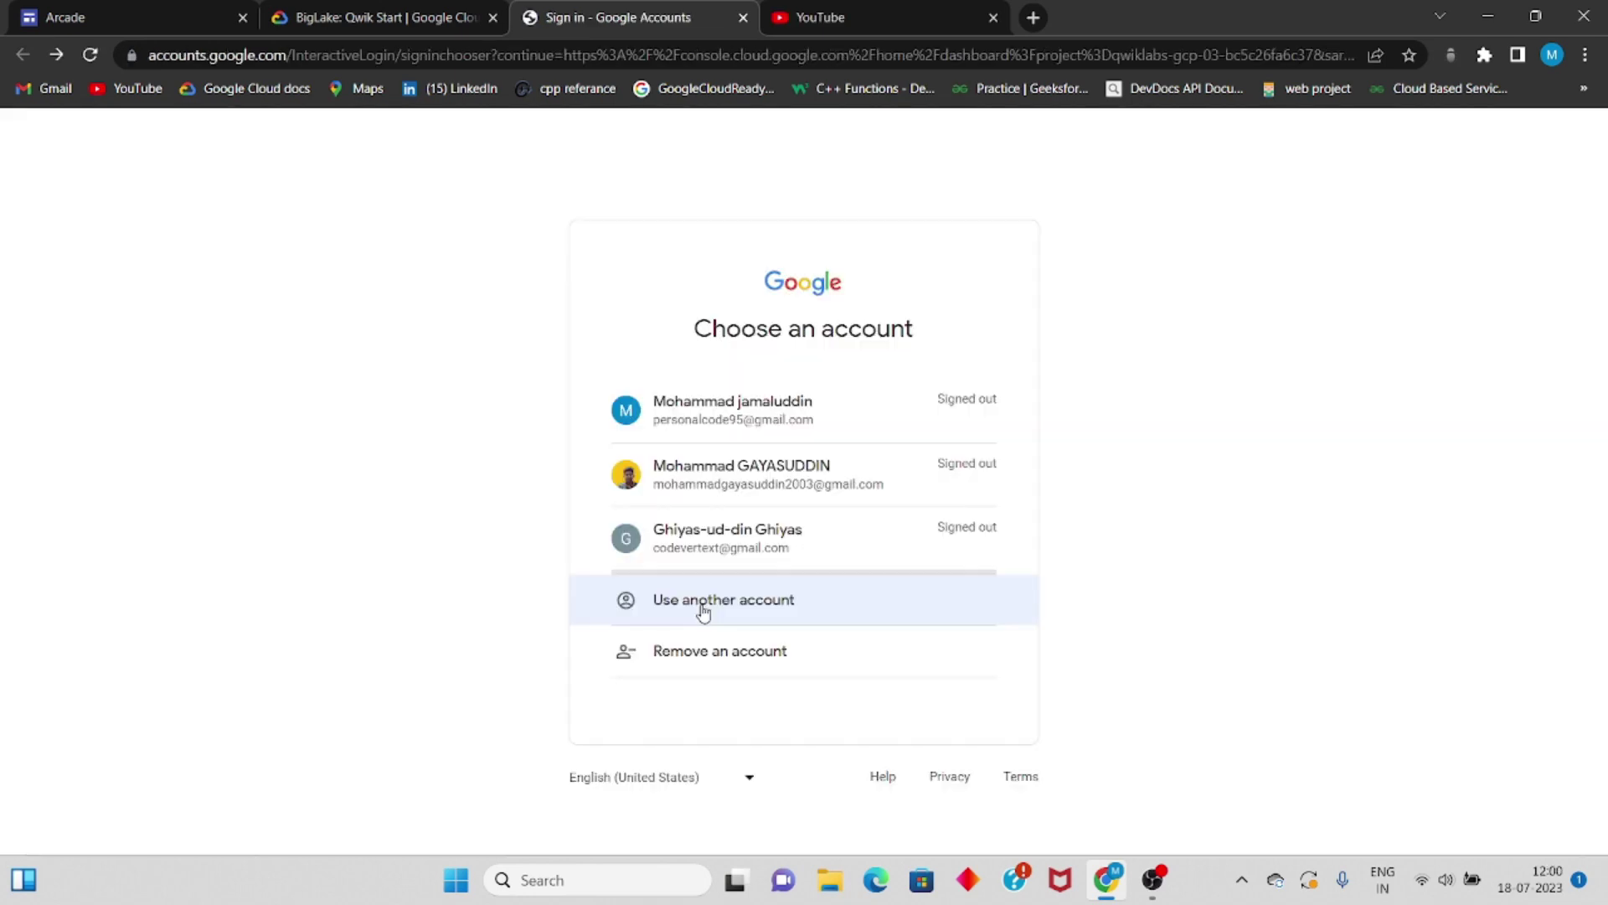
# - Sign in with another Google account, submitting the username copied from the lab's credentials
pyautogui.click(700, 609)
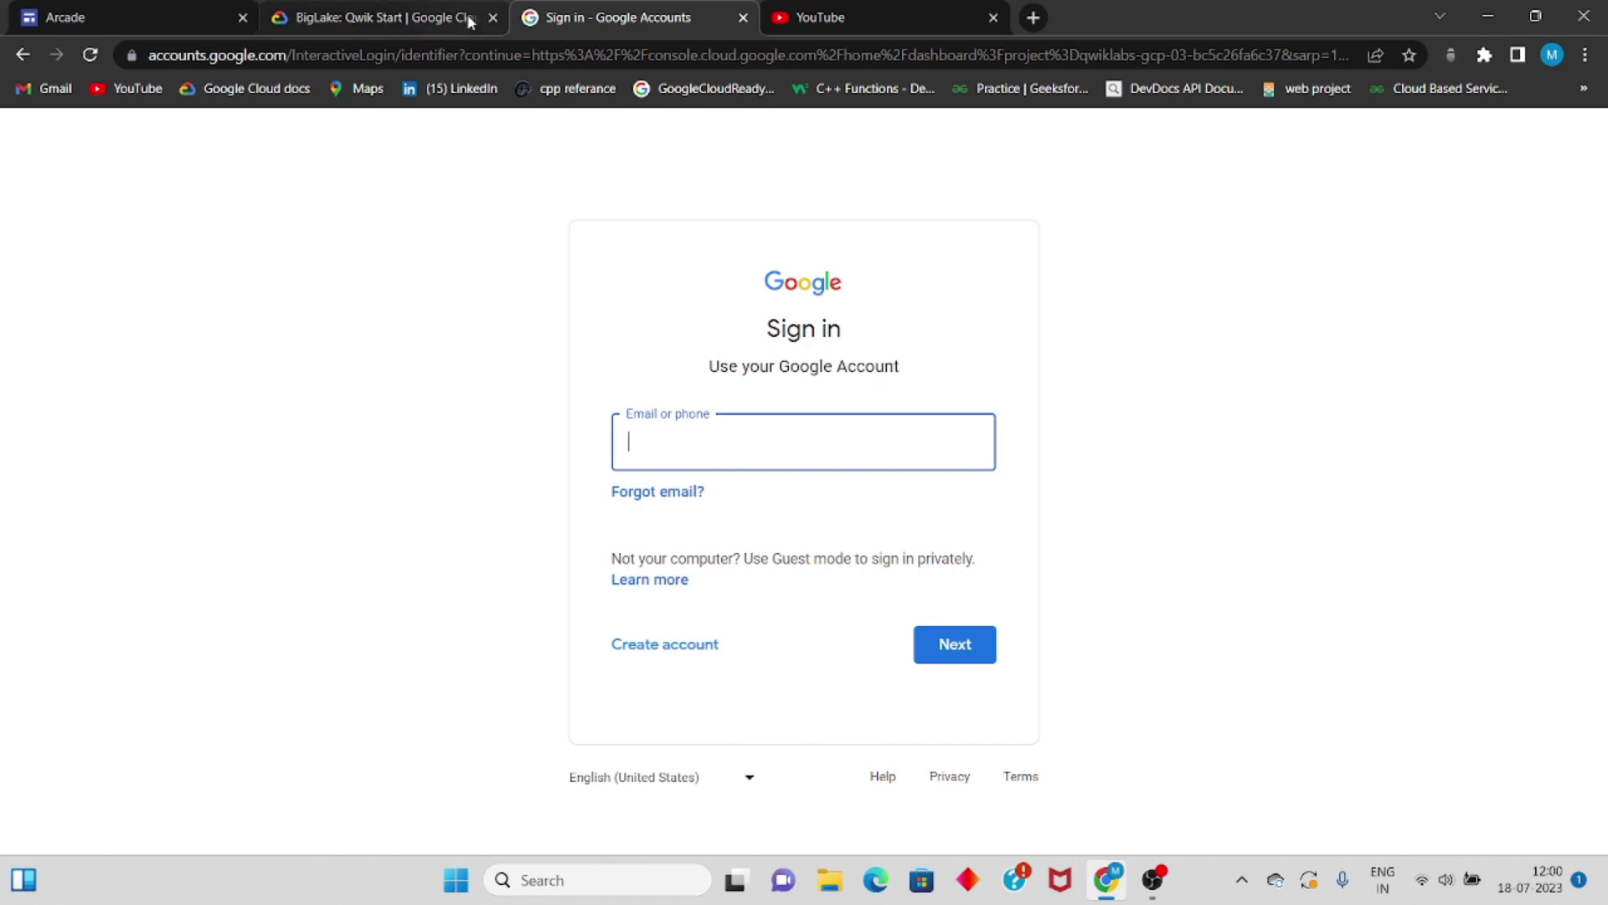
pyautogui.click(377, 19)
pyautogui.click(268, 454)
pyautogui.click(607, 17)
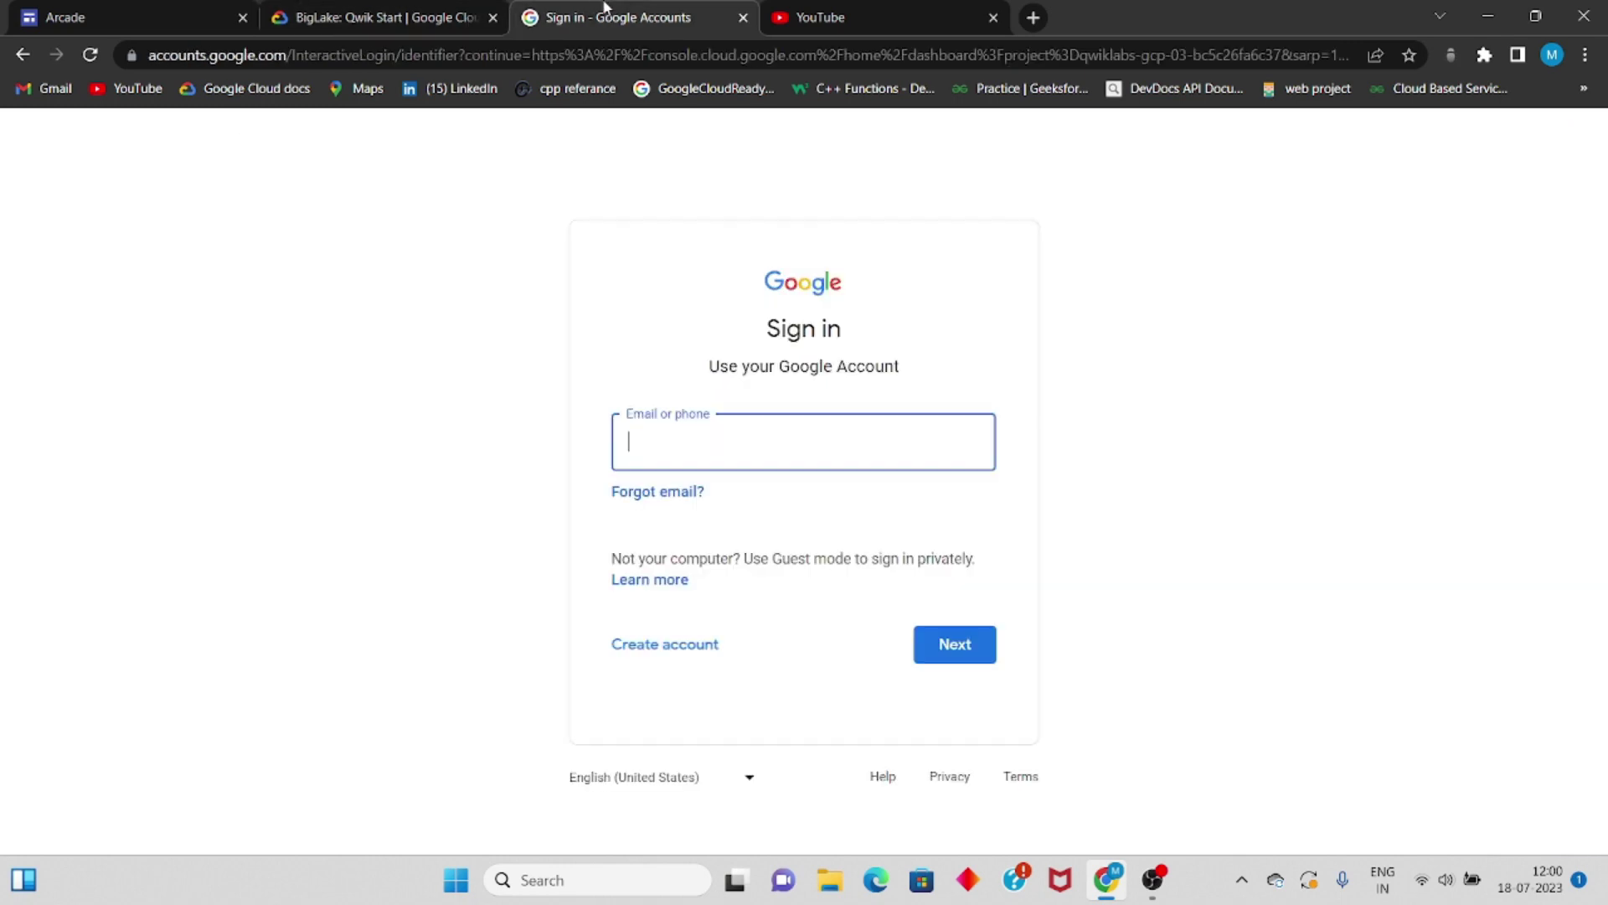
pyautogui.hotkey('ctrl', 'v')
pyautogui.press('Return')
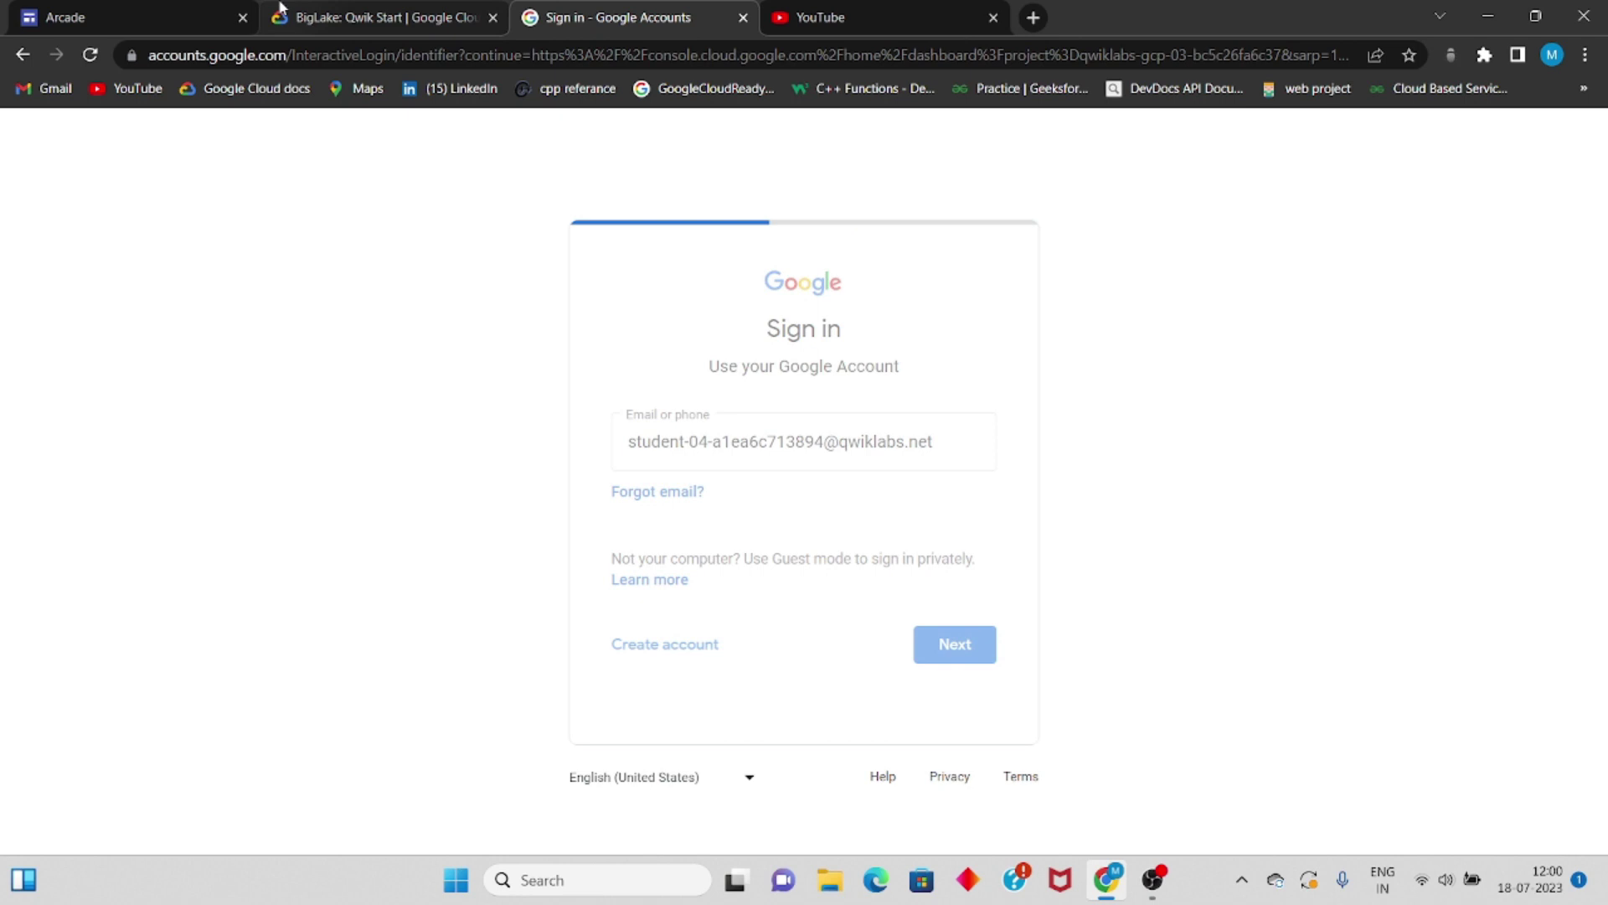
# - Enter the lab account password copied from the lab page and accept the new account's welcome terms
pyautogui.click(318, 17)
pyautogui.click(268, 538)
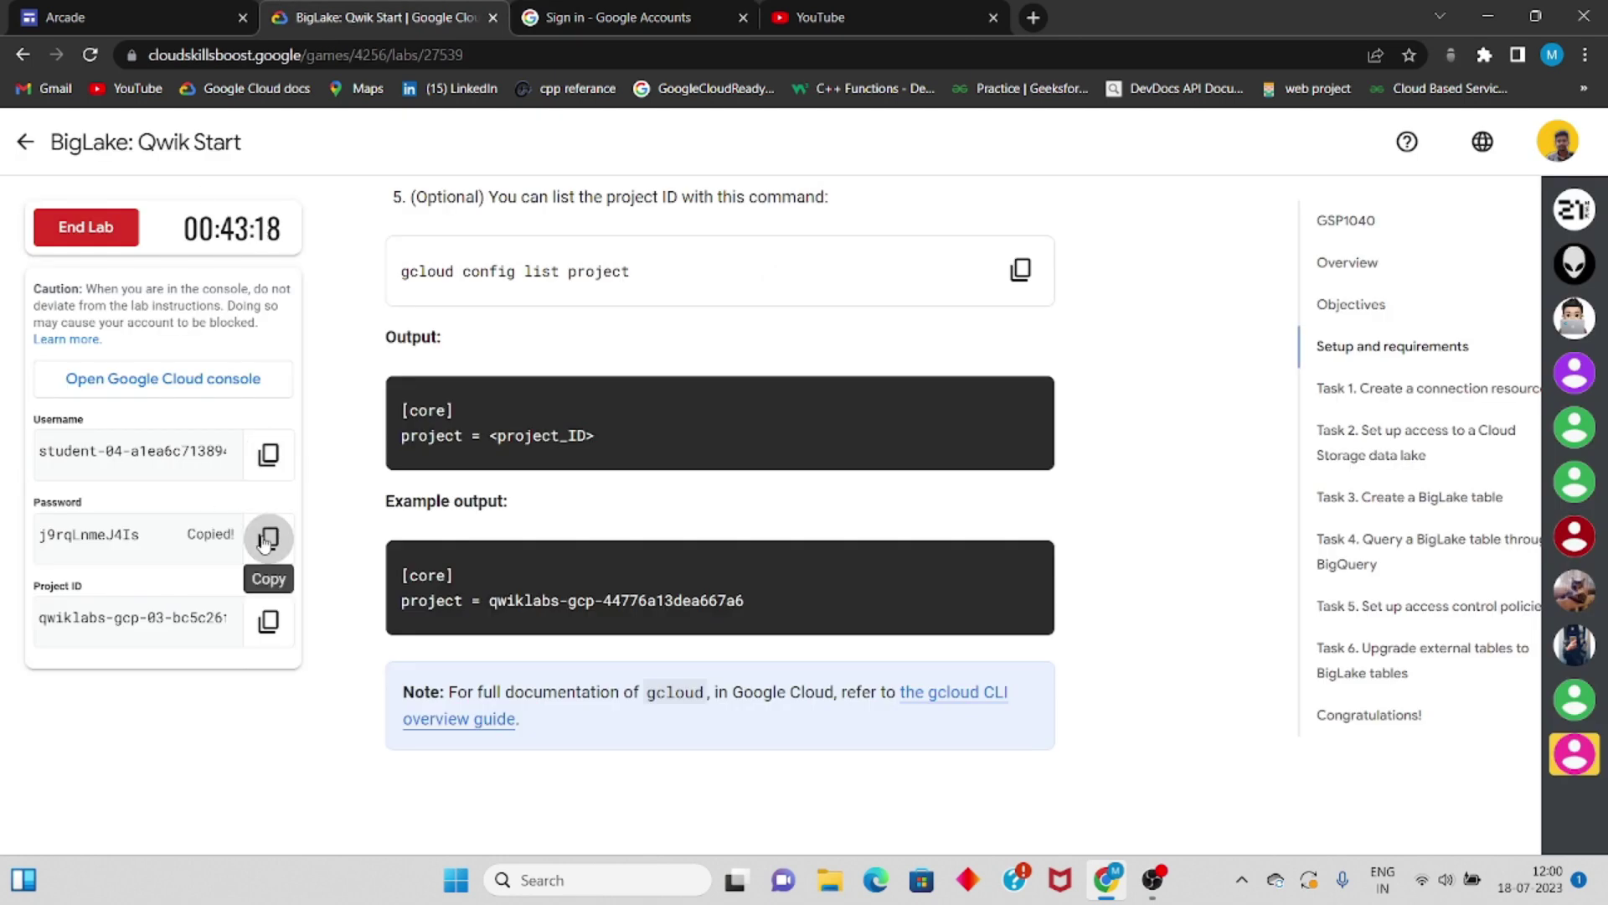
pyautogui.click(554, 10)
pyautogui.hotkey('ctrl', 'v')
pyautogui.click(964, 594)
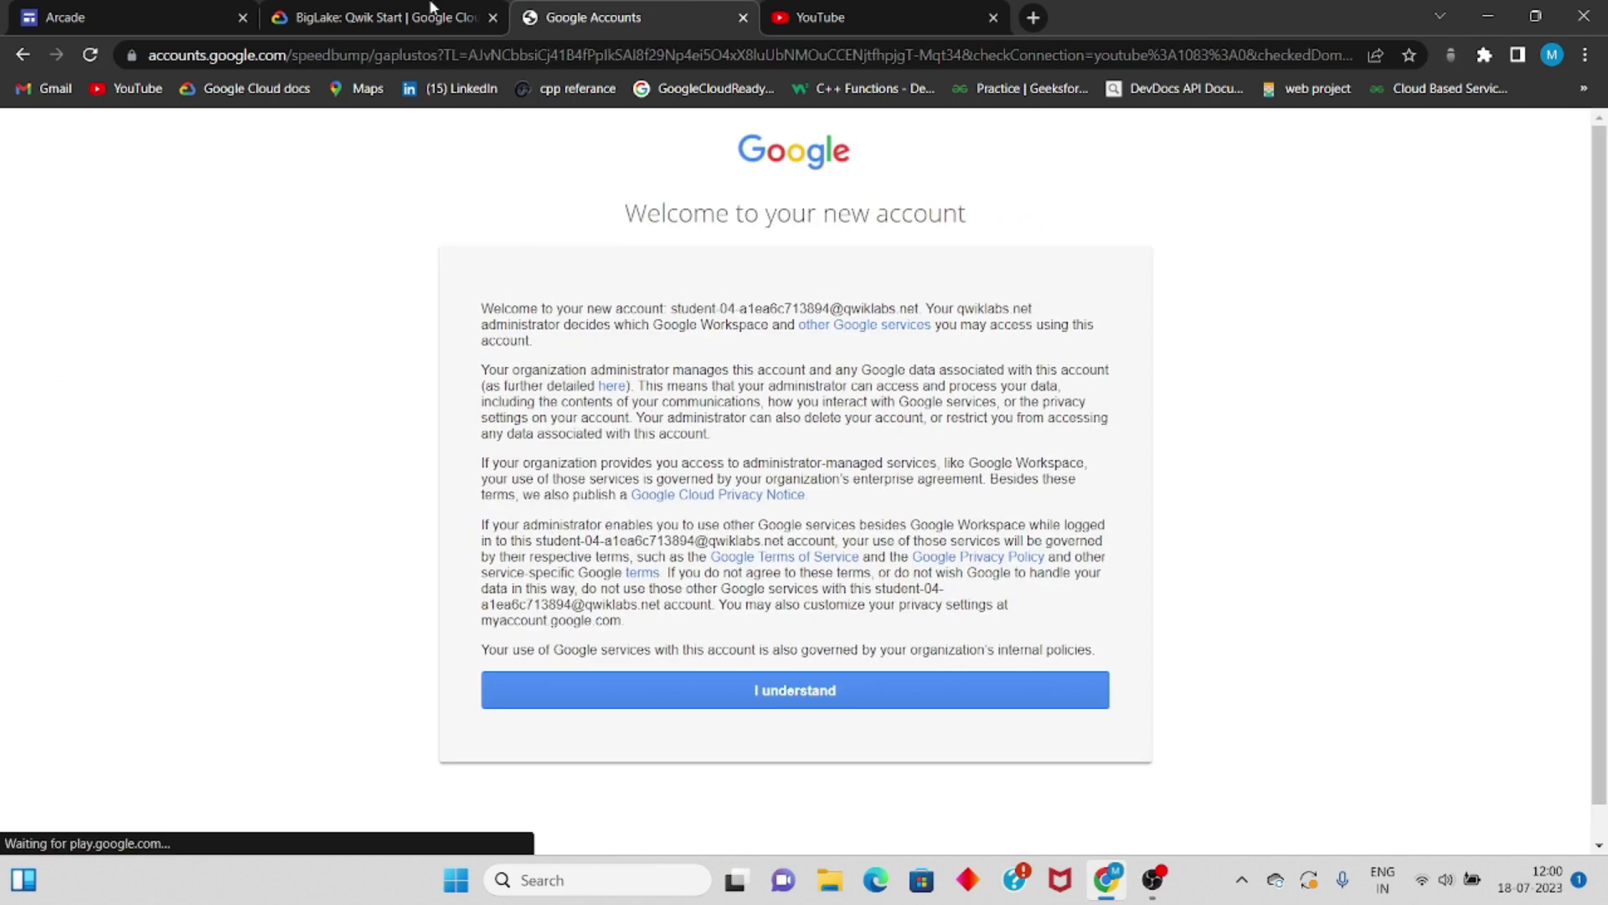
pyautogui.click(795, 695)
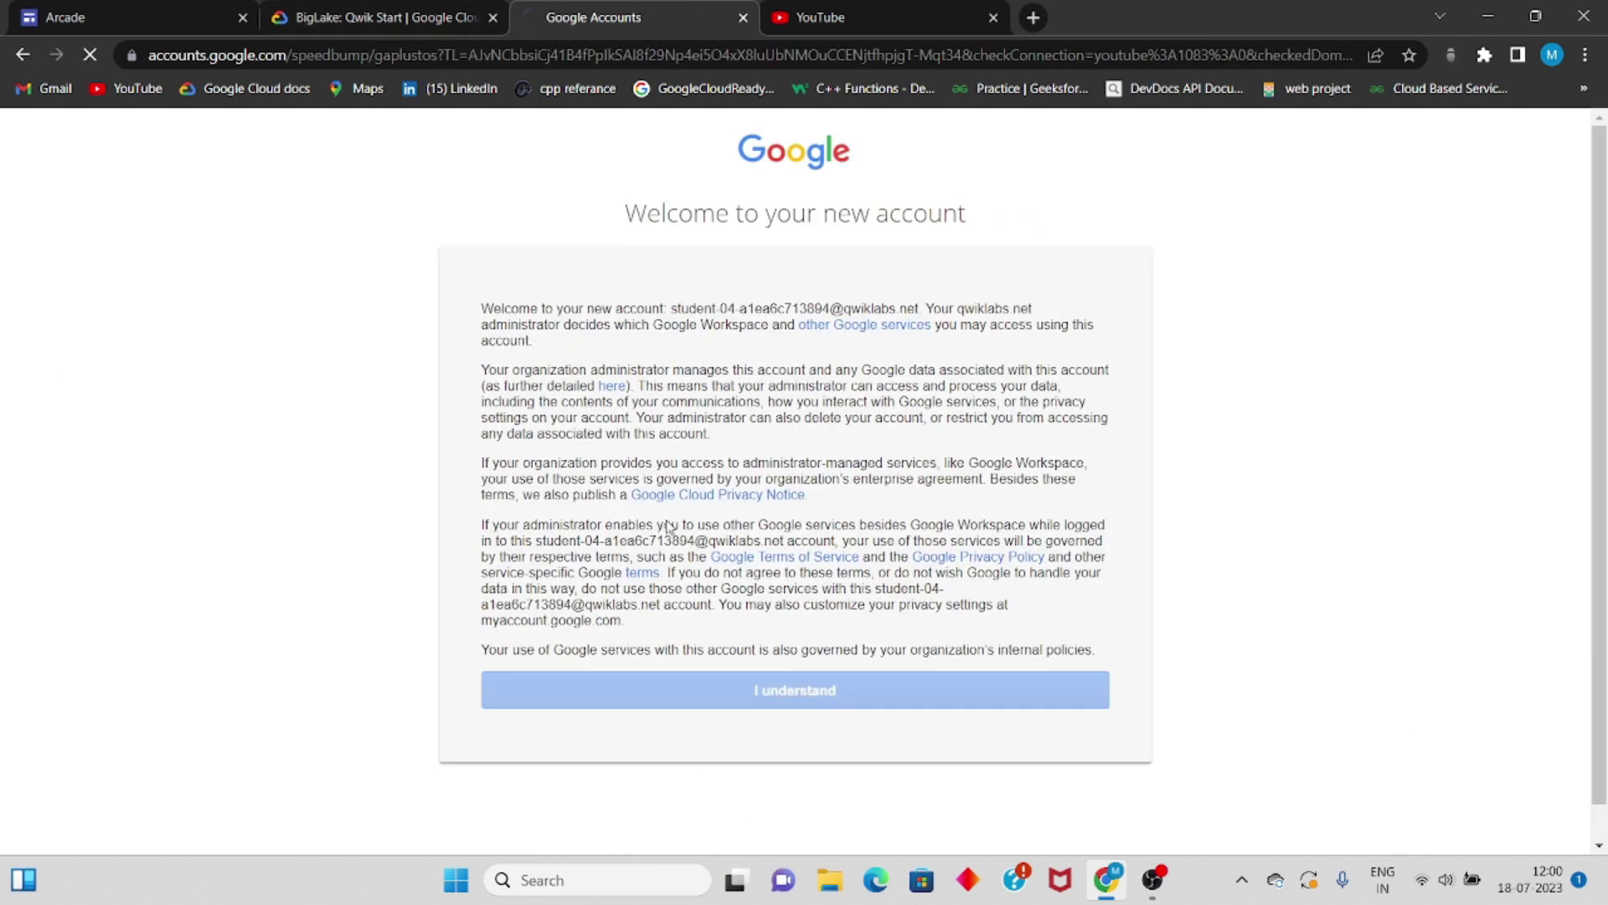
# - Read the lab's Task 1 instructions for creating a connection resource
pyautogui.click(381, 17)
pyautogui.scroll(-3, 1053, 336)
pyautogui.scroll(10, 1053, 336)
pyautogui.scroll(-1, 1053, 336)
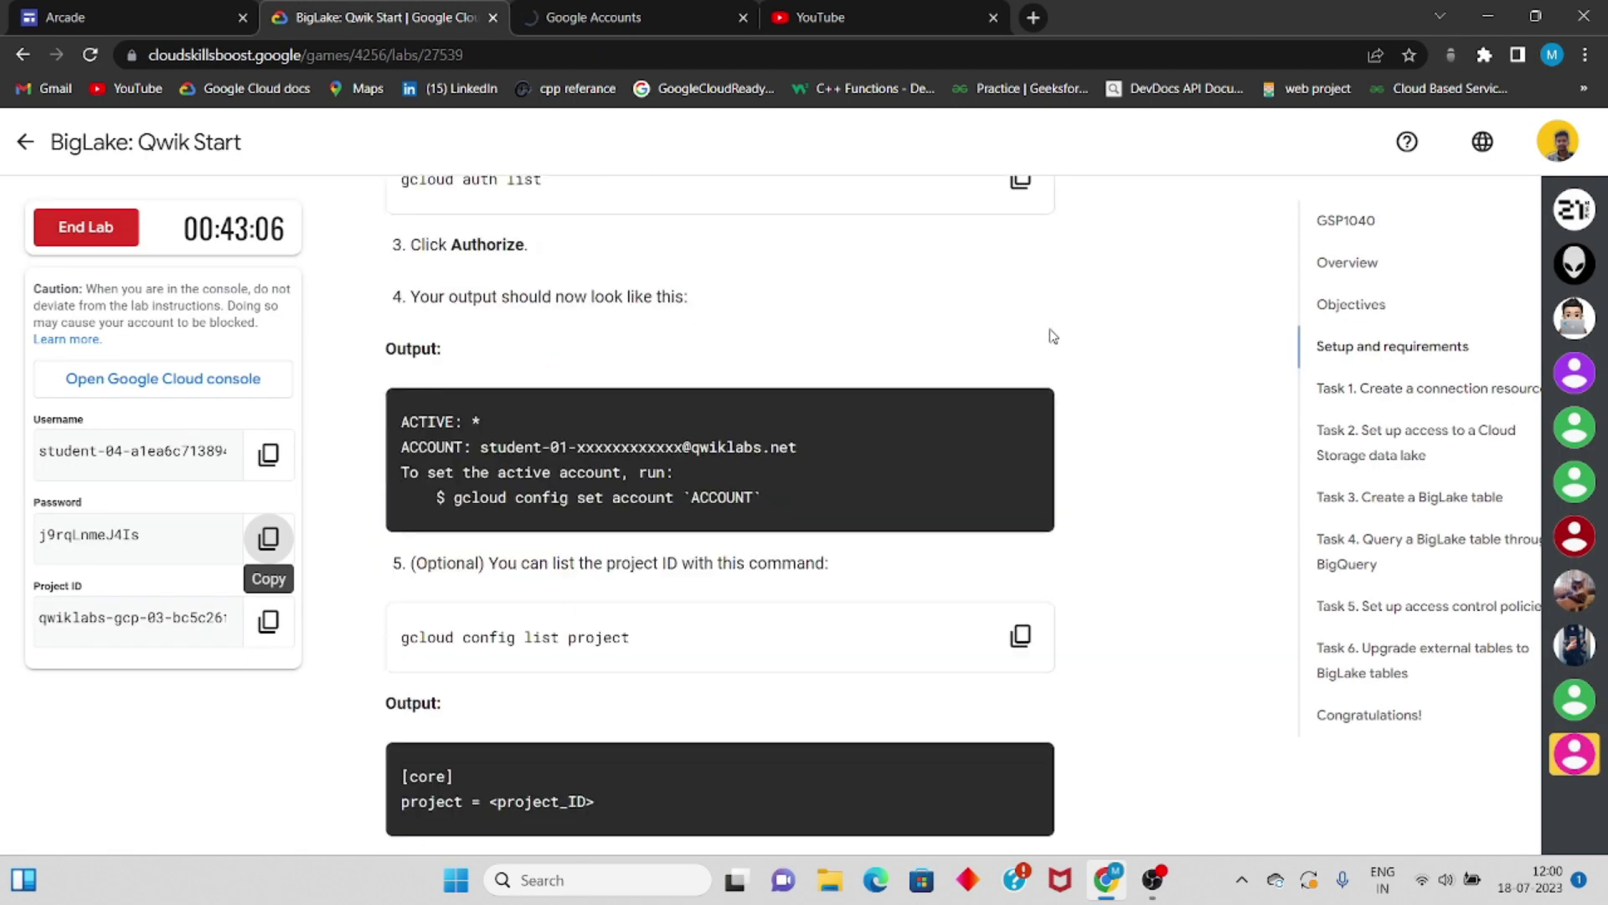
pyautogui.scroll(1, 1053, 336)
pyautogui.scroll(-6, 812, 313)
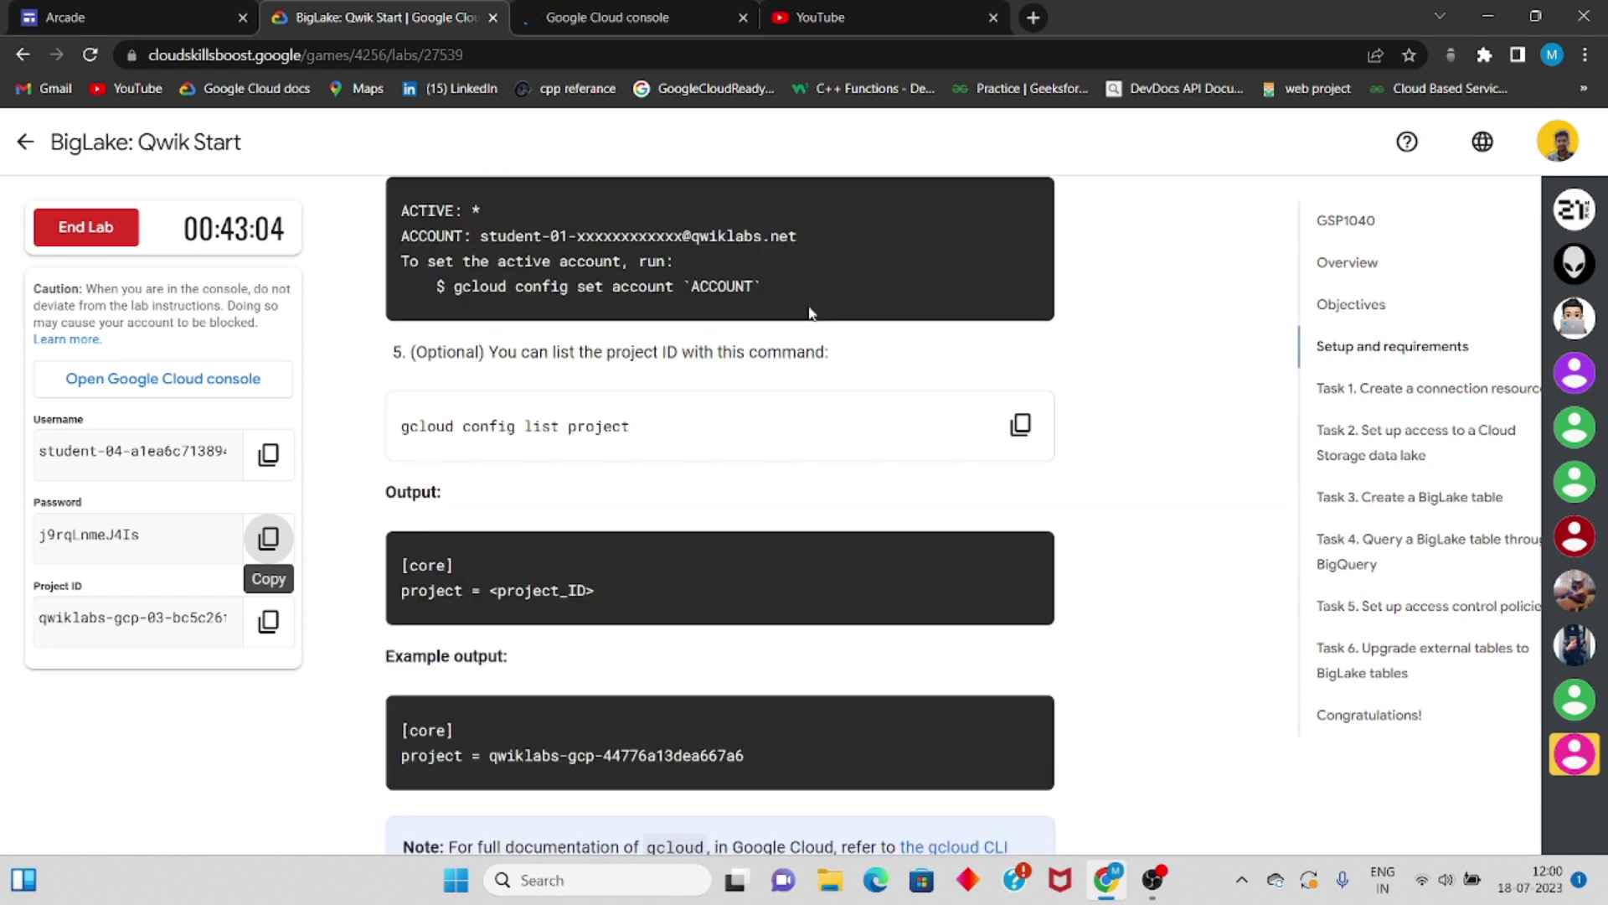
pyautogui.scroll(-6, 768, 361)
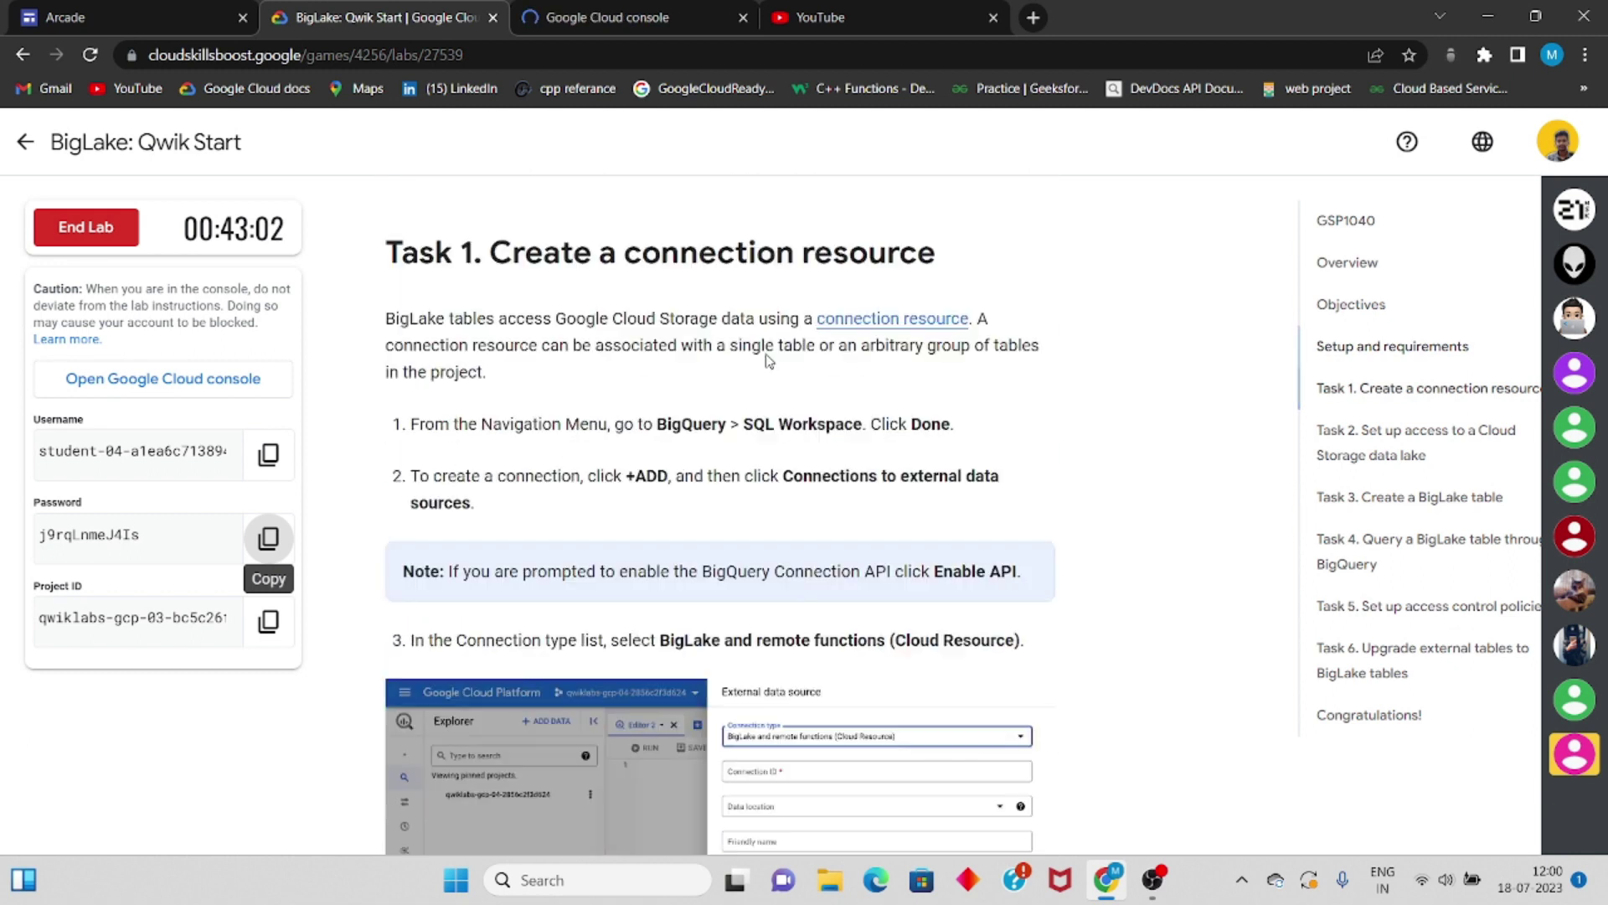
pyautogui.scroll(-1, 686, 310)
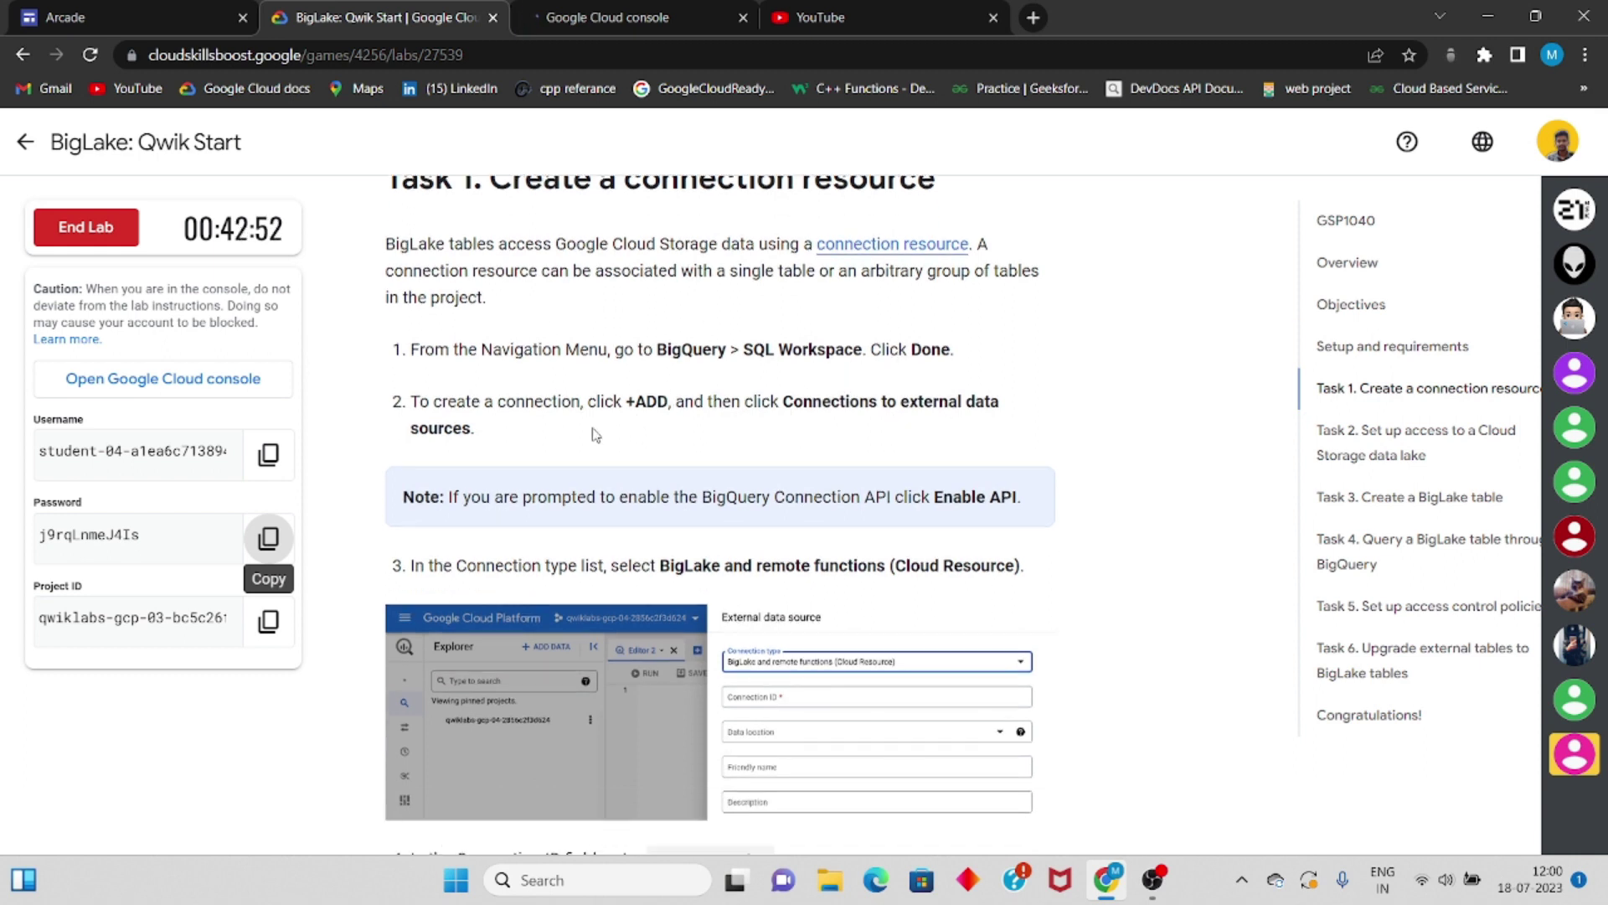
# - Agree to the Google Cloud Platform Terms of Service for the student account and continue to the console
pyautogui.click(661, 16)
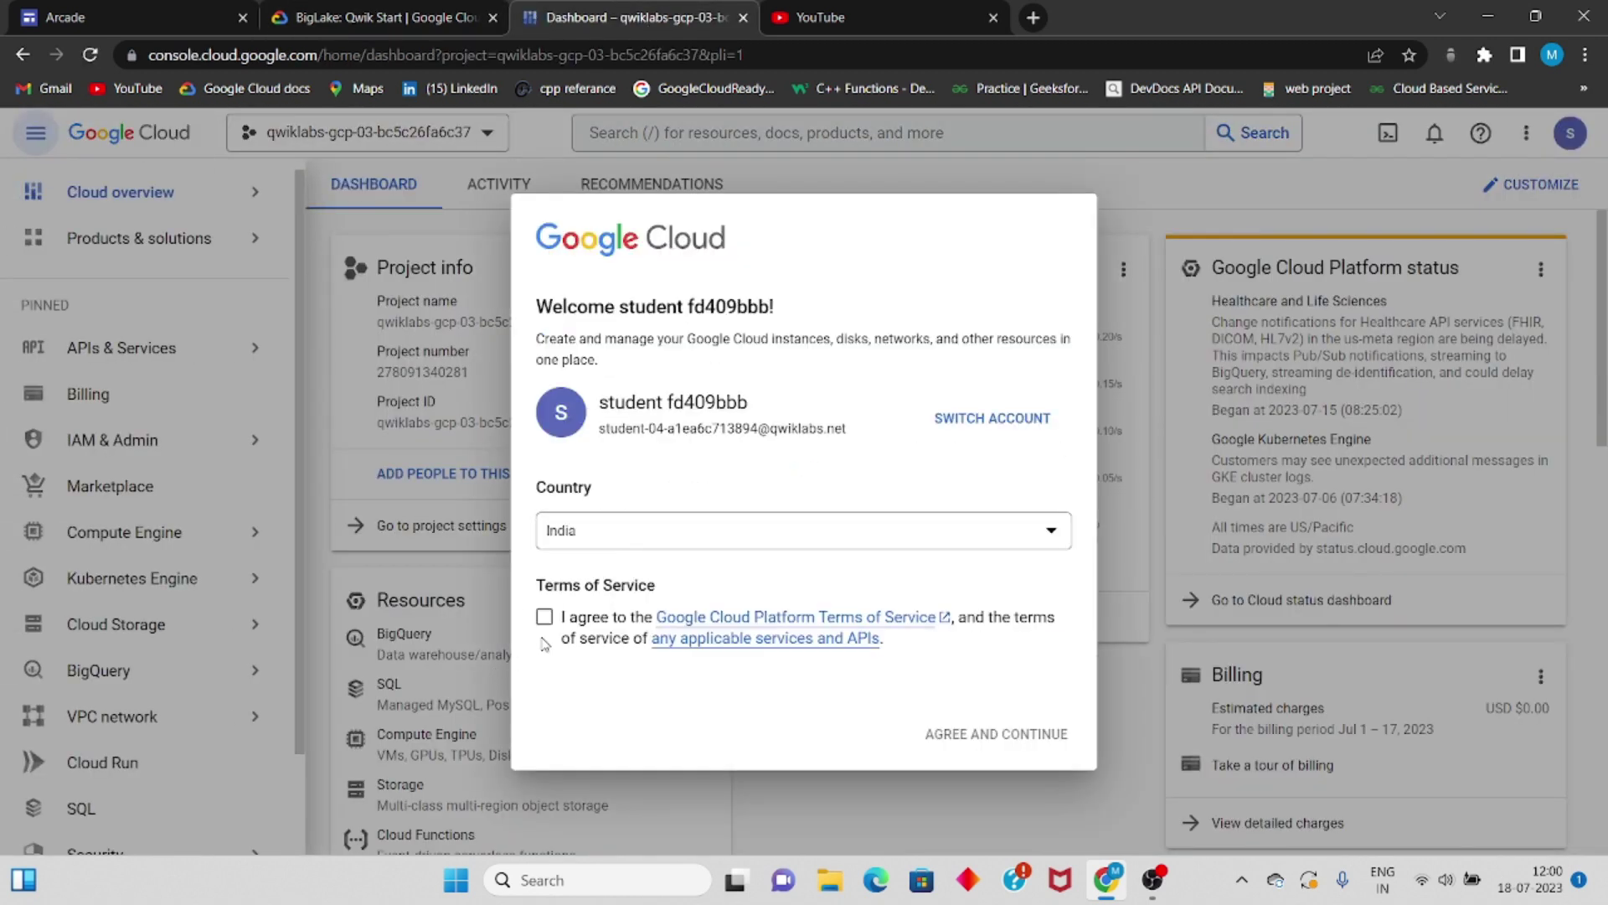
pyautogui.click(545, 616)
pyautogui.click(972, 748)
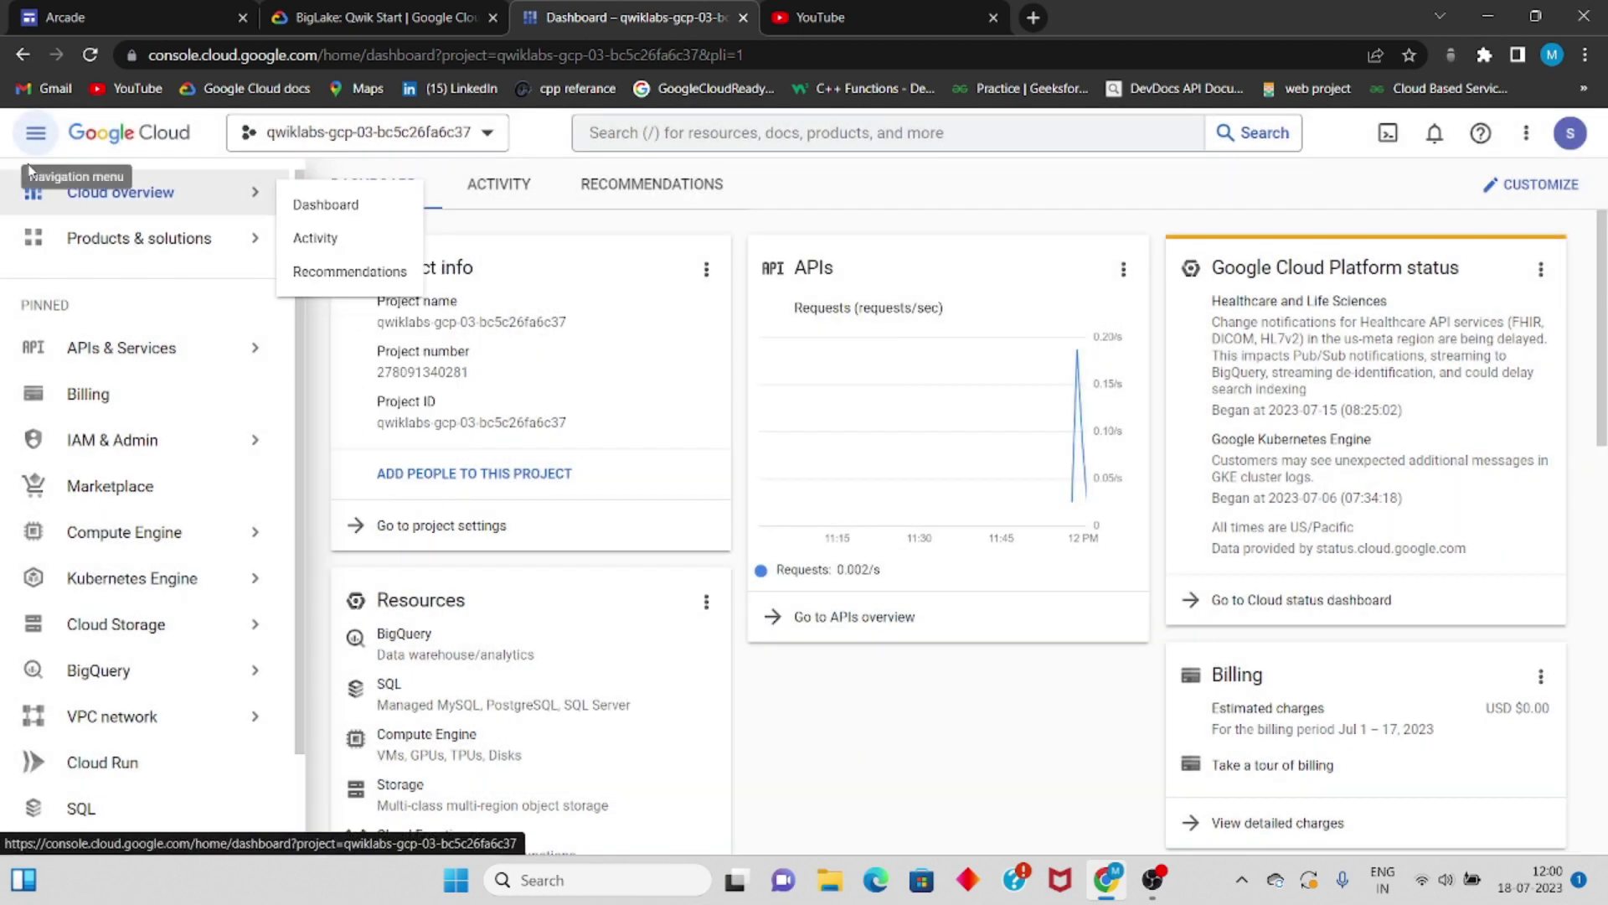
# - Open the BigQuery SQL workspace and dismiss its welcome message
pyautogui.moveTo(81, 429)
pyautogui.moveTo(100, 687)
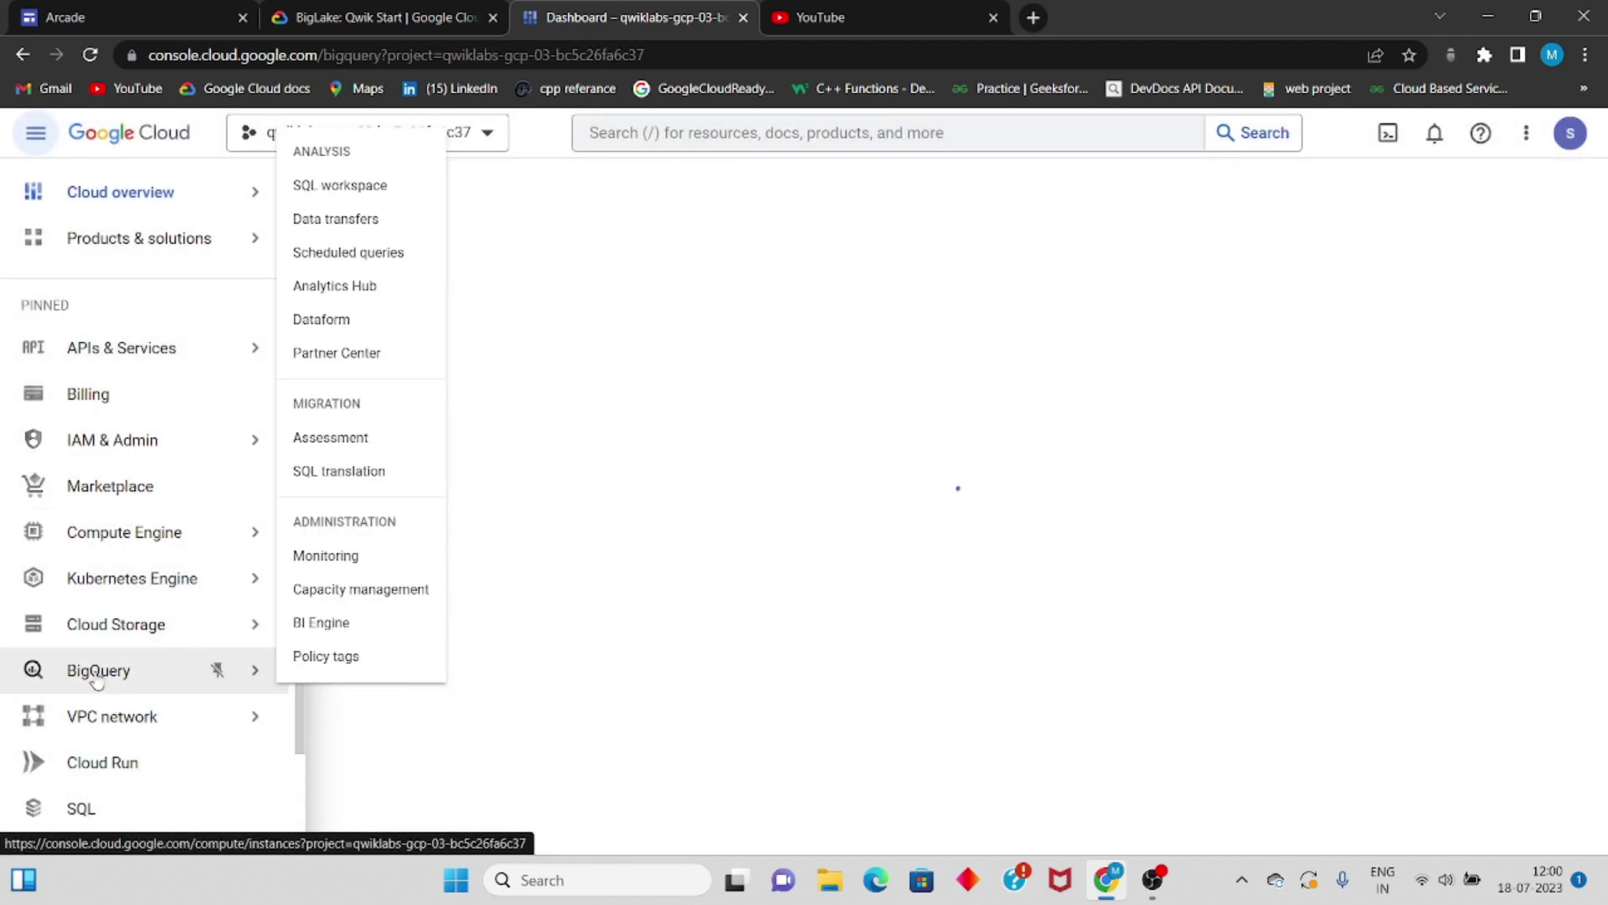
pyautogui.hotkey('ctrl', 'shift', 'Tab')
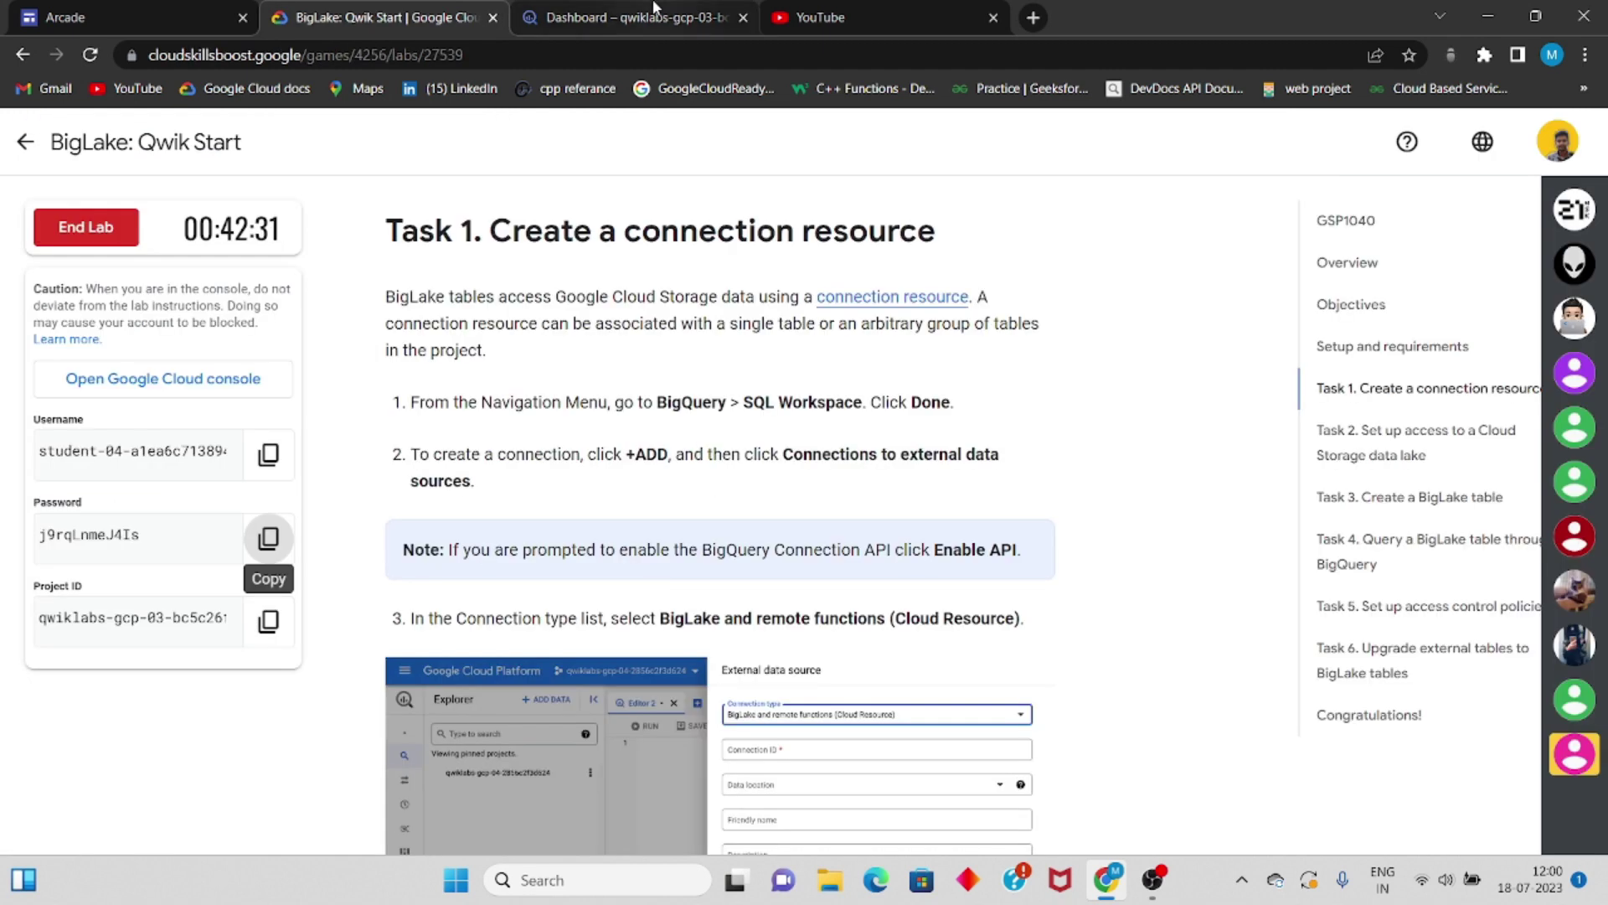
pyautogui.hotkey('ctrl', 'Tab')
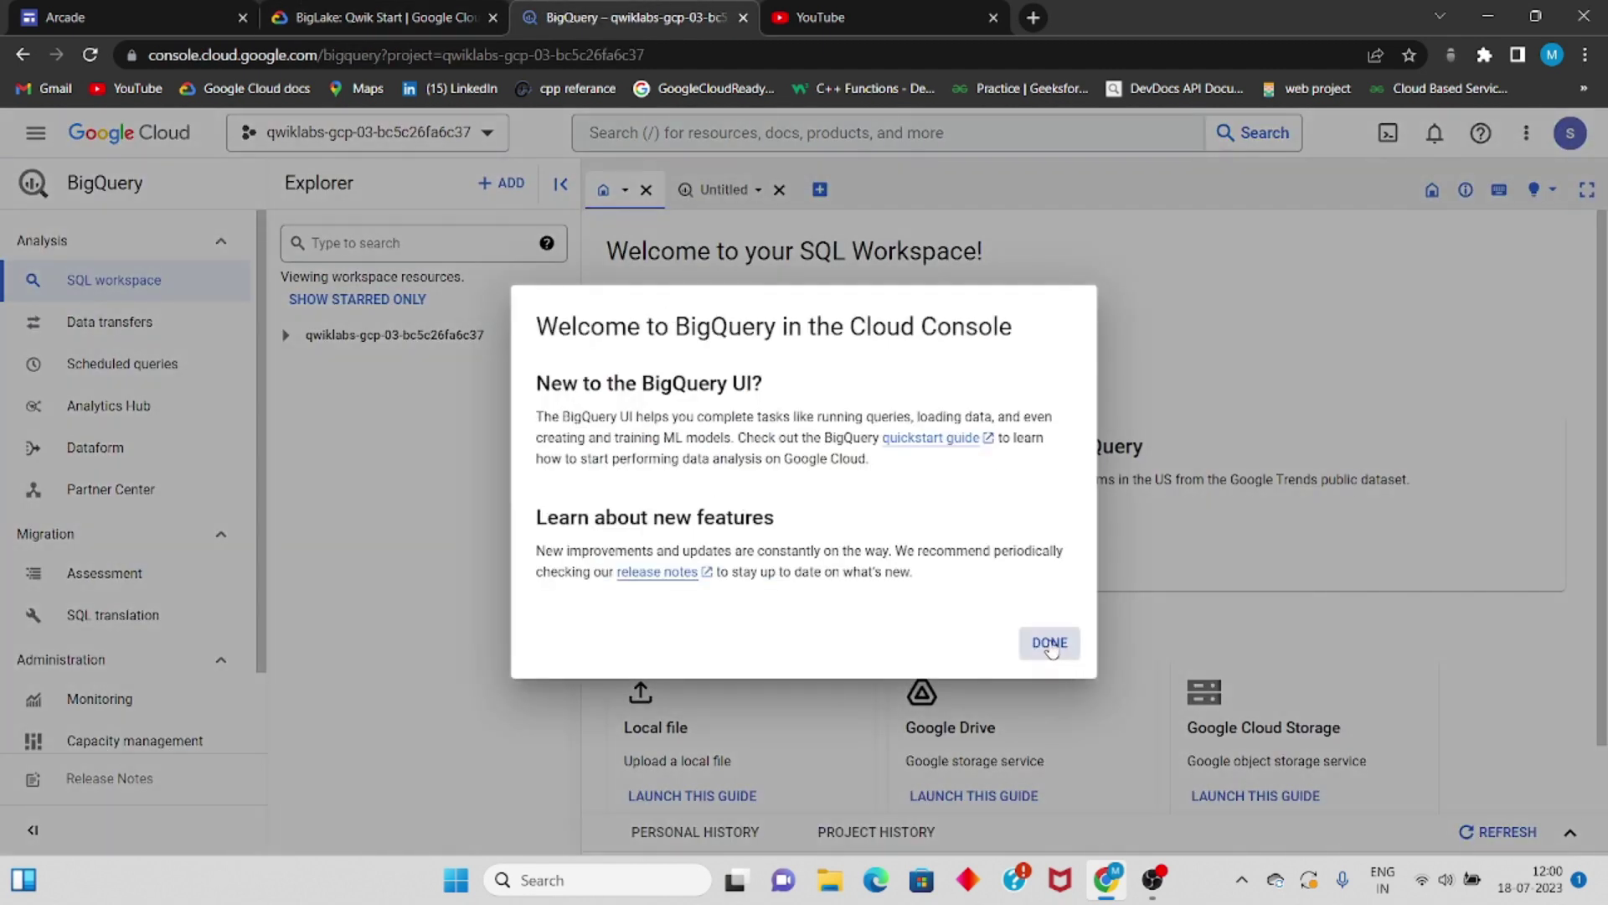
pyautogui.click(1042, 644)
# - Add a connection to an external data source with the connection type BigLake and remote functions (Cloud Resource)
pyautogui.click(505, 184)
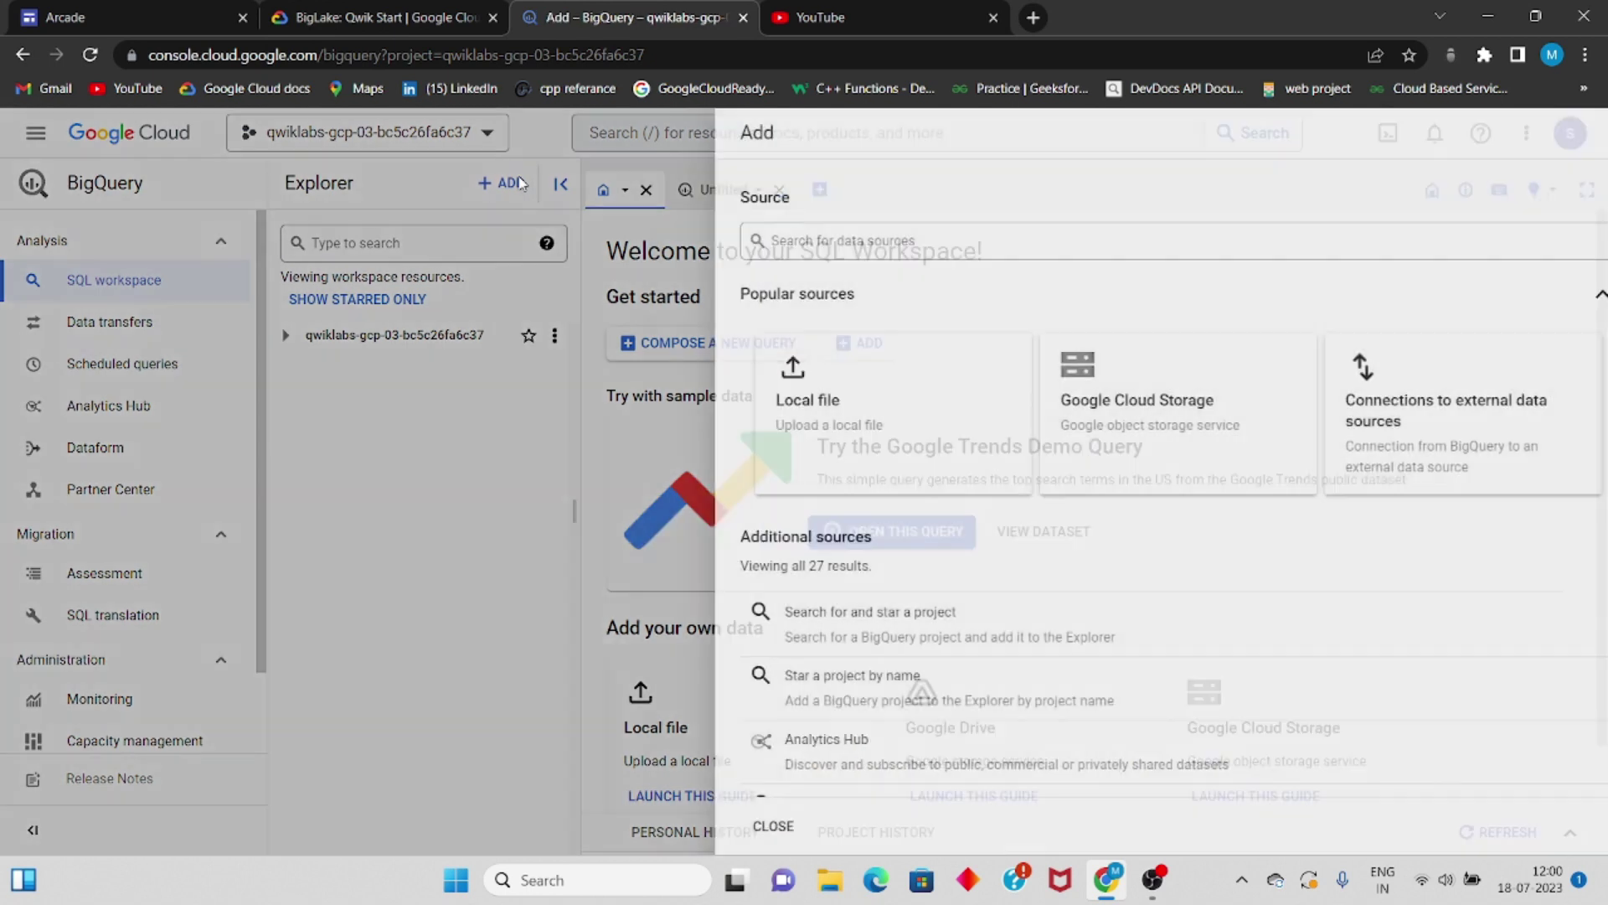
pyautogui.click(1404, 420)
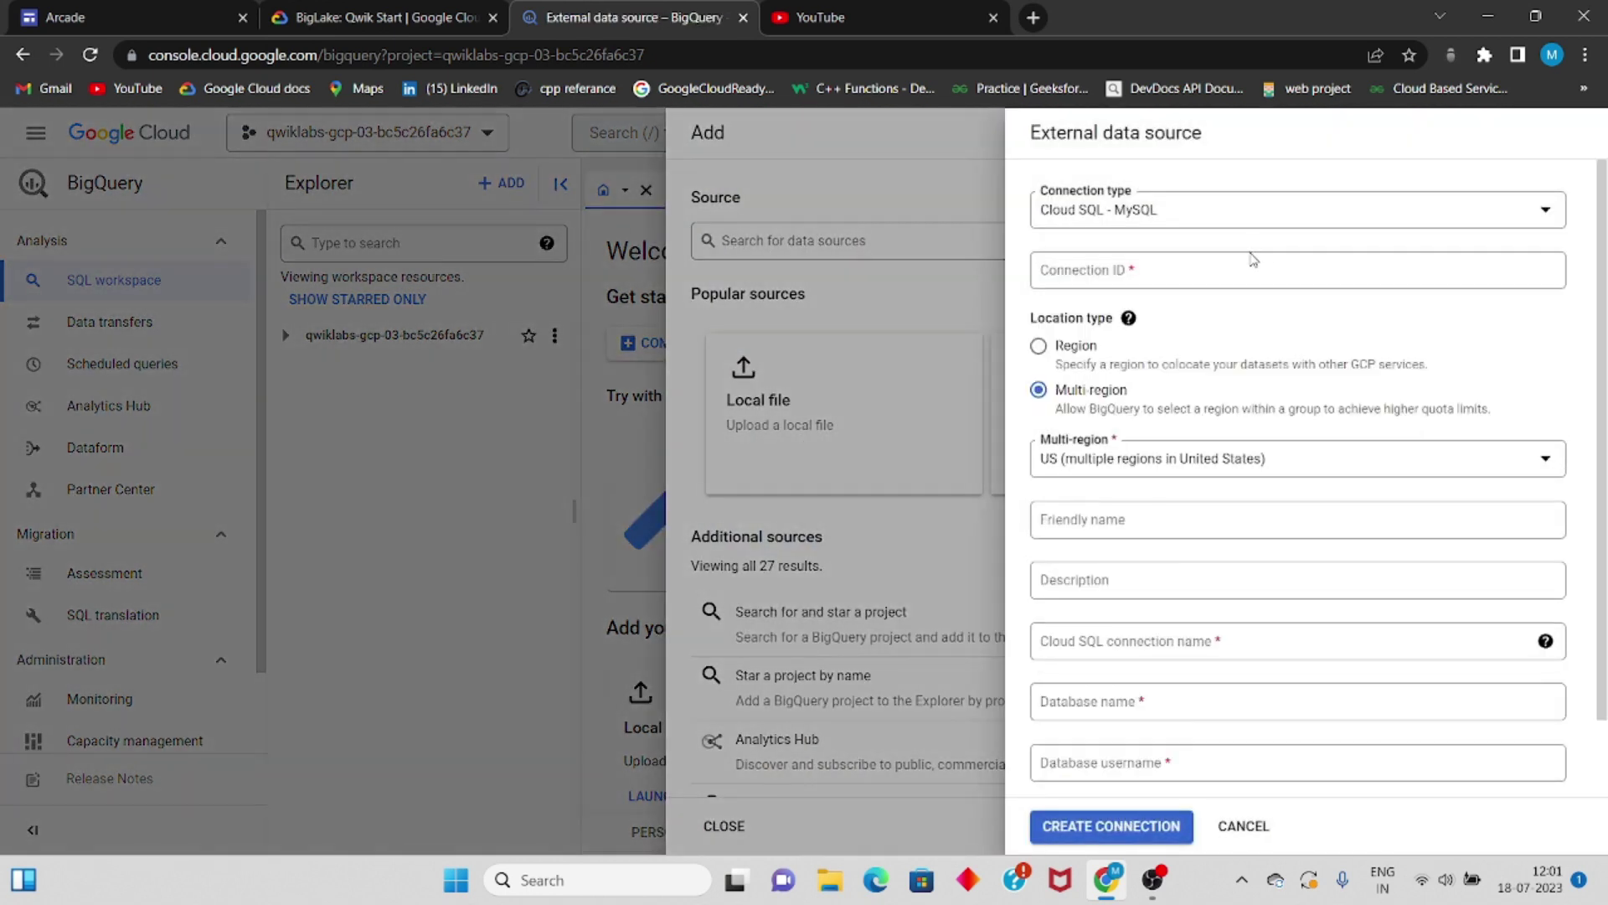
pyautogui.click(382, 17)
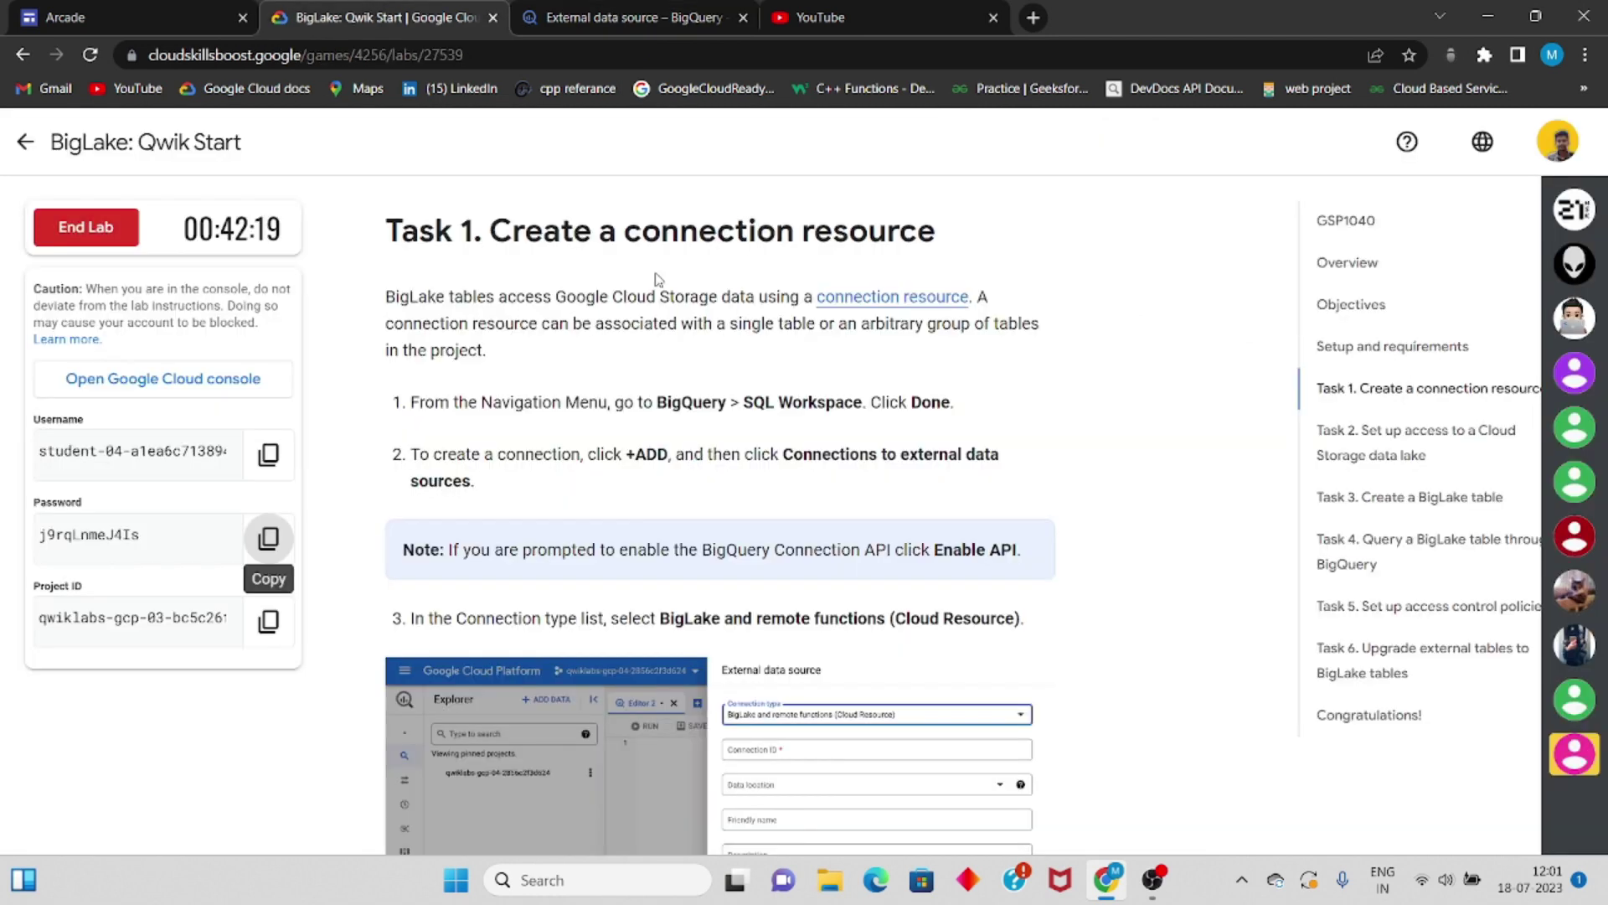
pyautogui.scroll(-2, 658, 279)
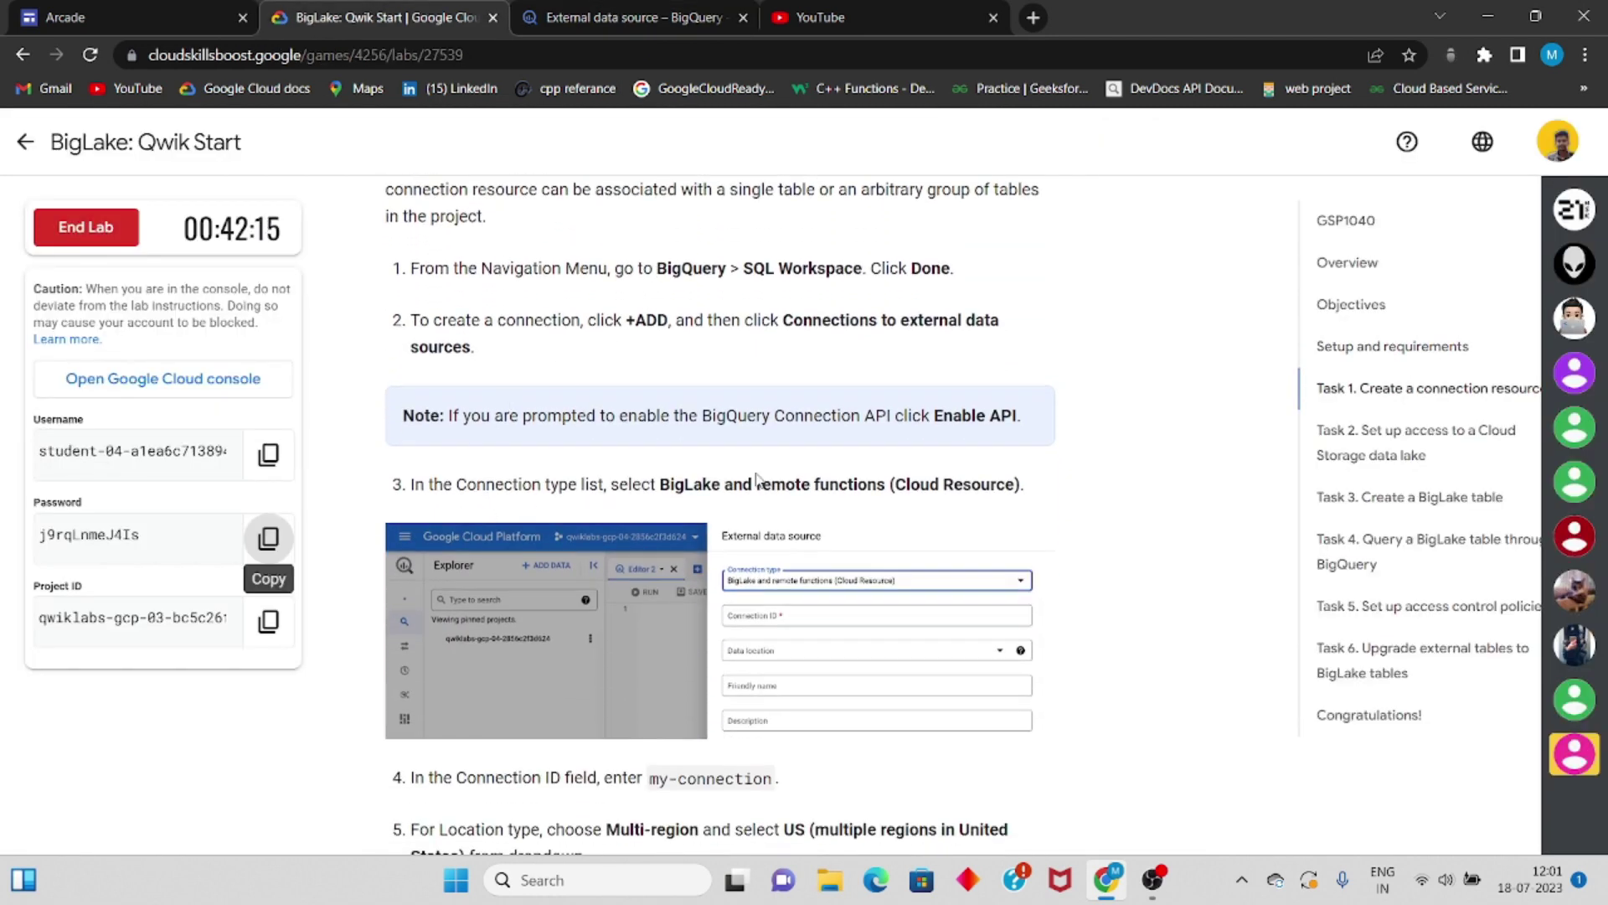
pyautogui.click(676, 10)
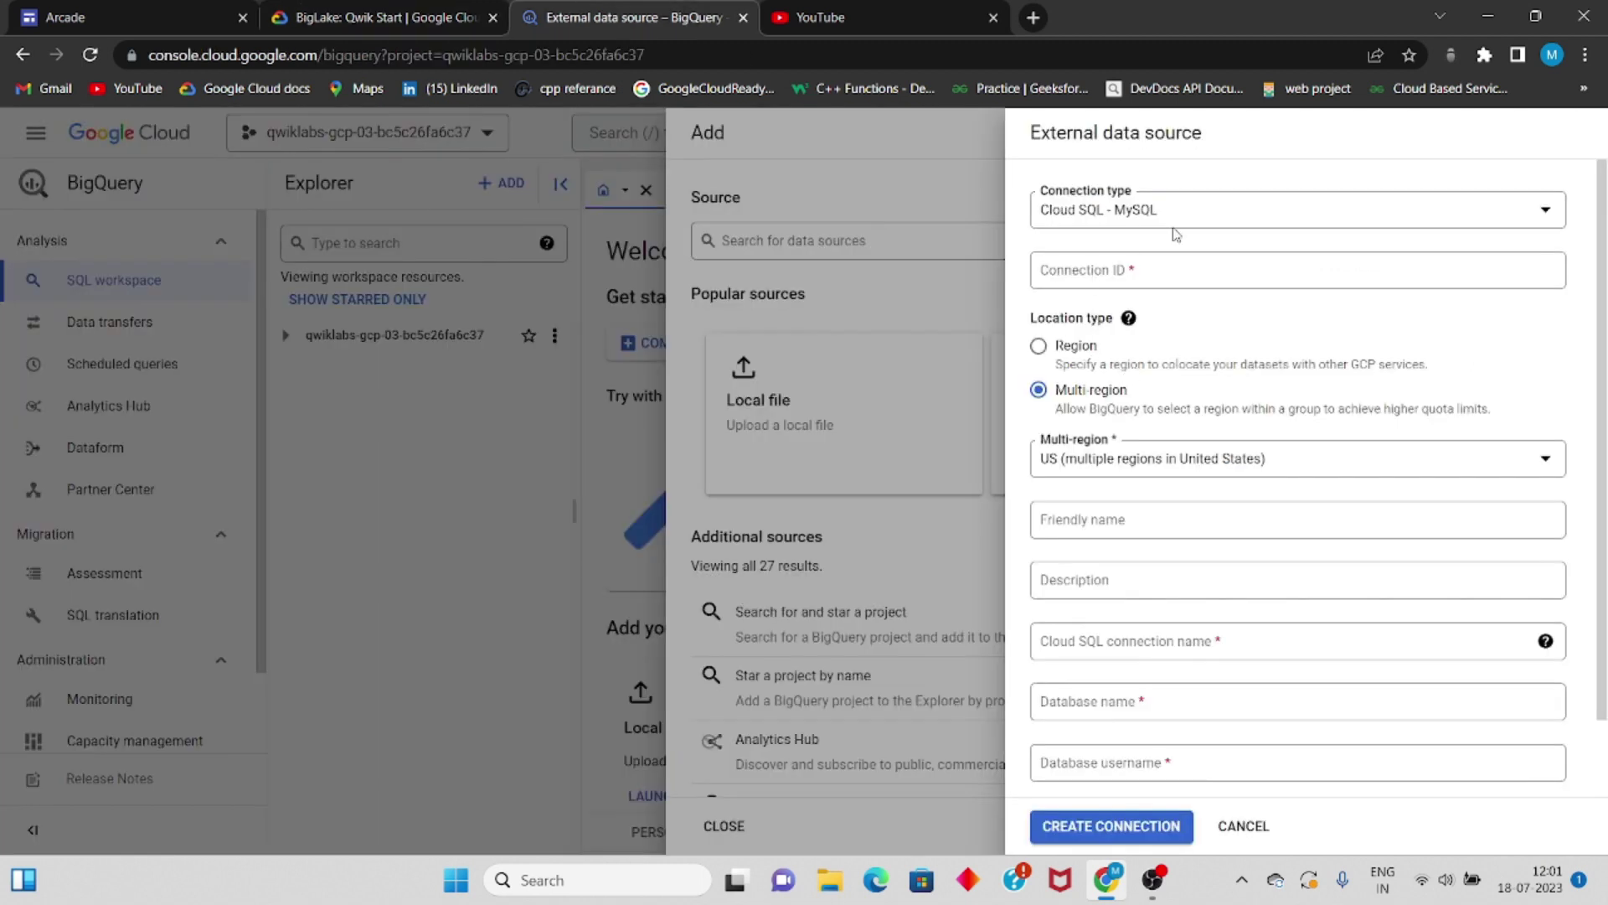
pyautogui.click(1314, 209)
pyautogui.click(1139, 394)
# - Set the external data source's Connection ID to my-connection, copied from the lab instructions
pyautogui.click(482, 11)
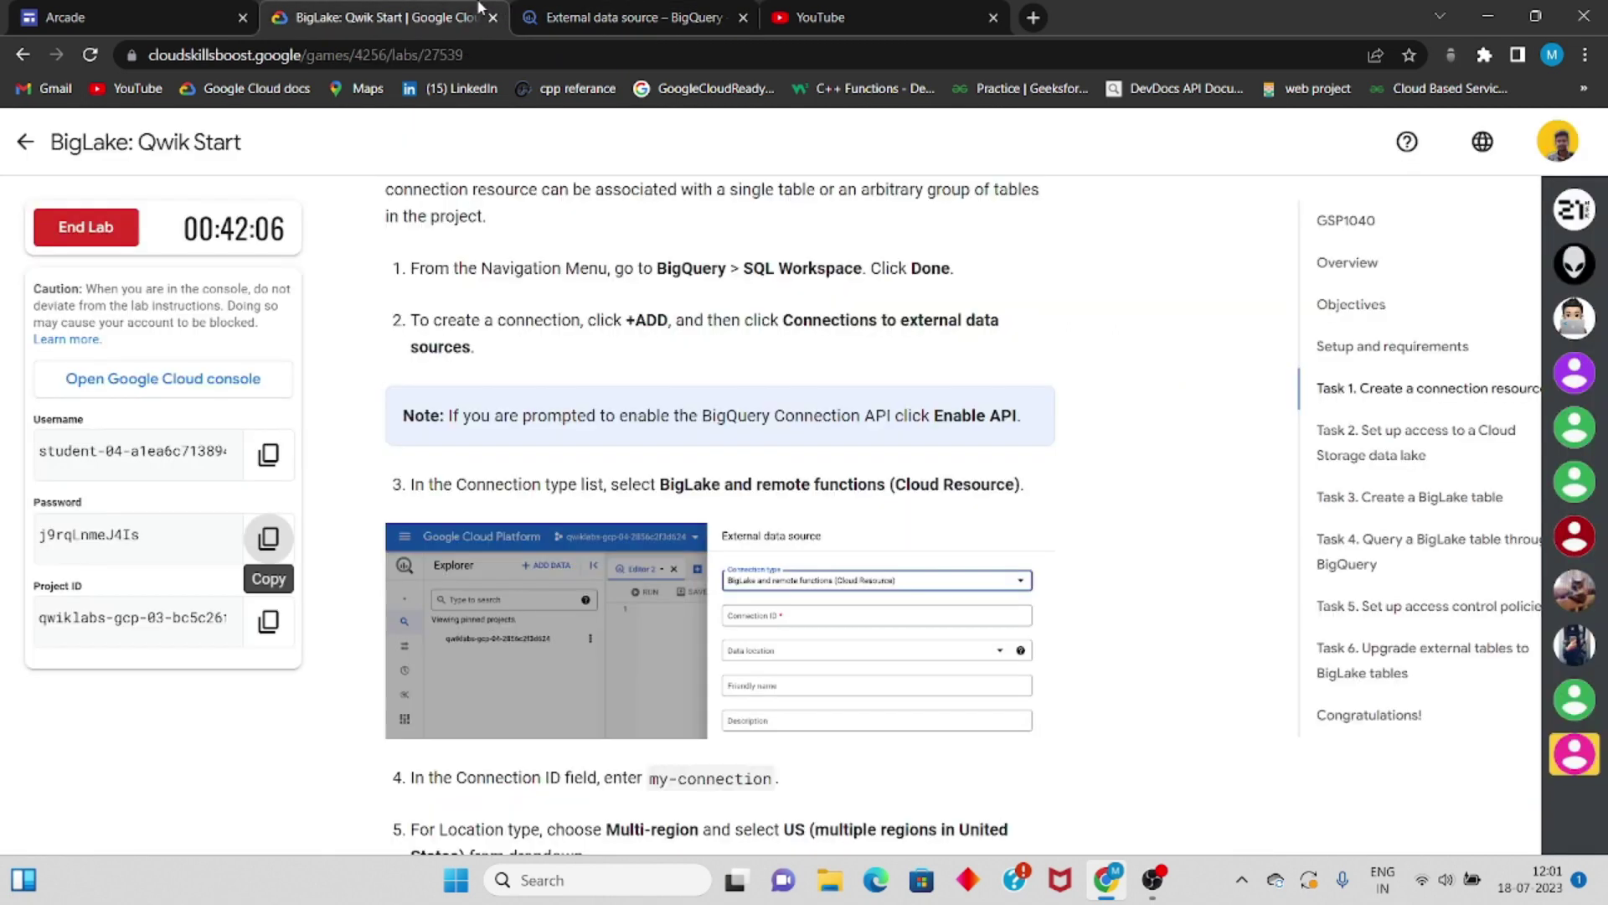
pyautogui.scroll(-5, 649, 304)
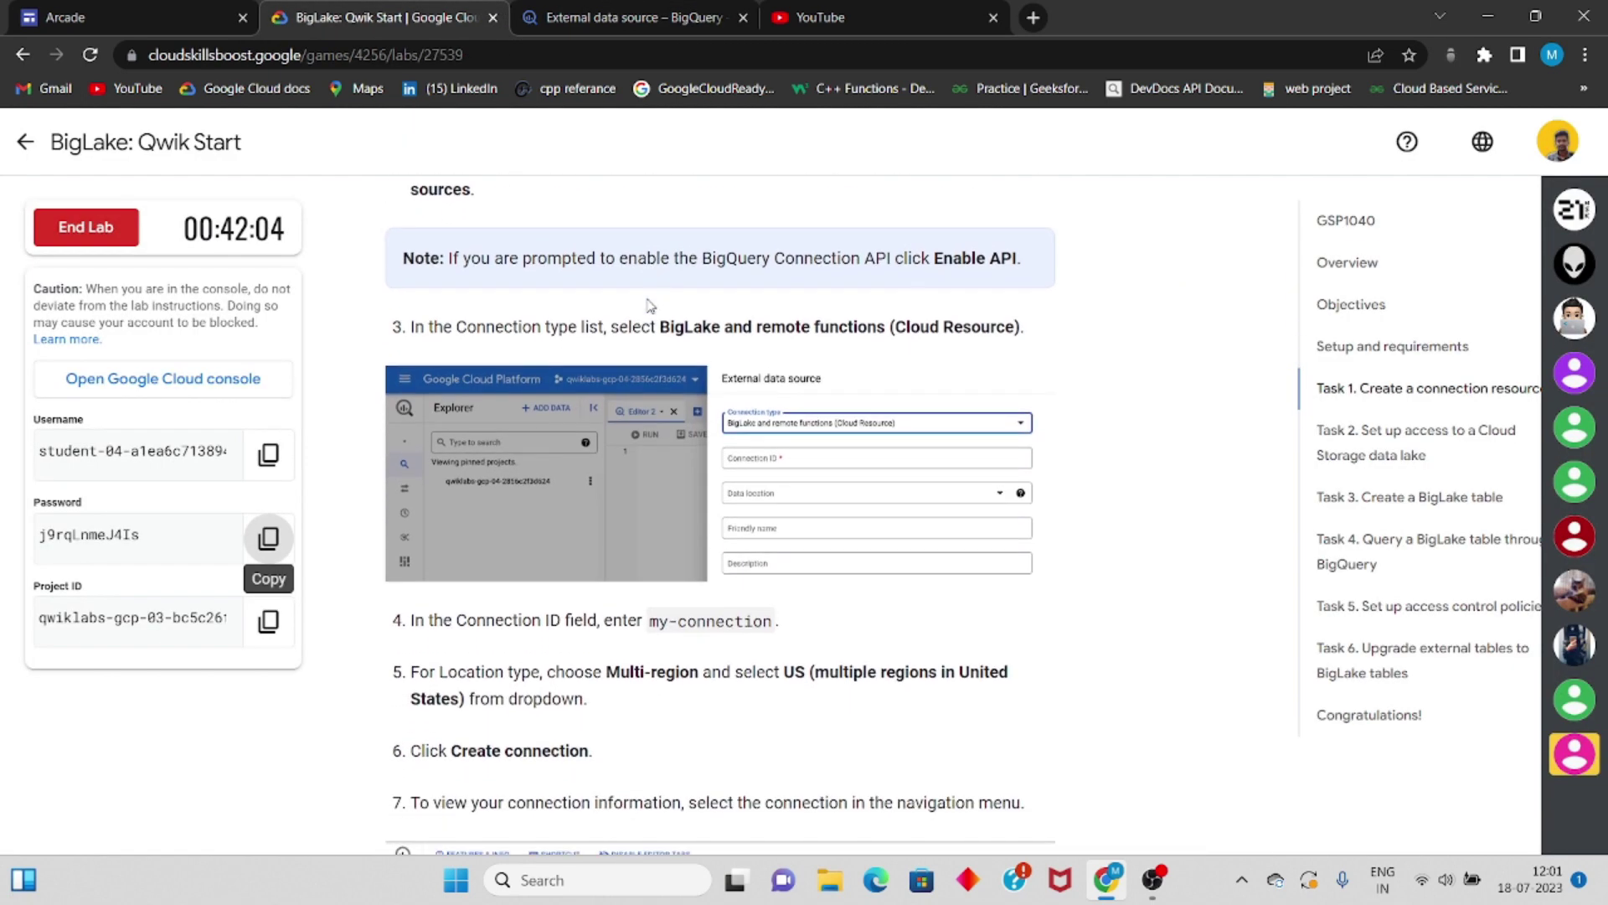
pyautogui.moveTo(652, 375); pyautogui.dragTo(777, 383)
pyautogui.hotkey('ctrl', 'c')
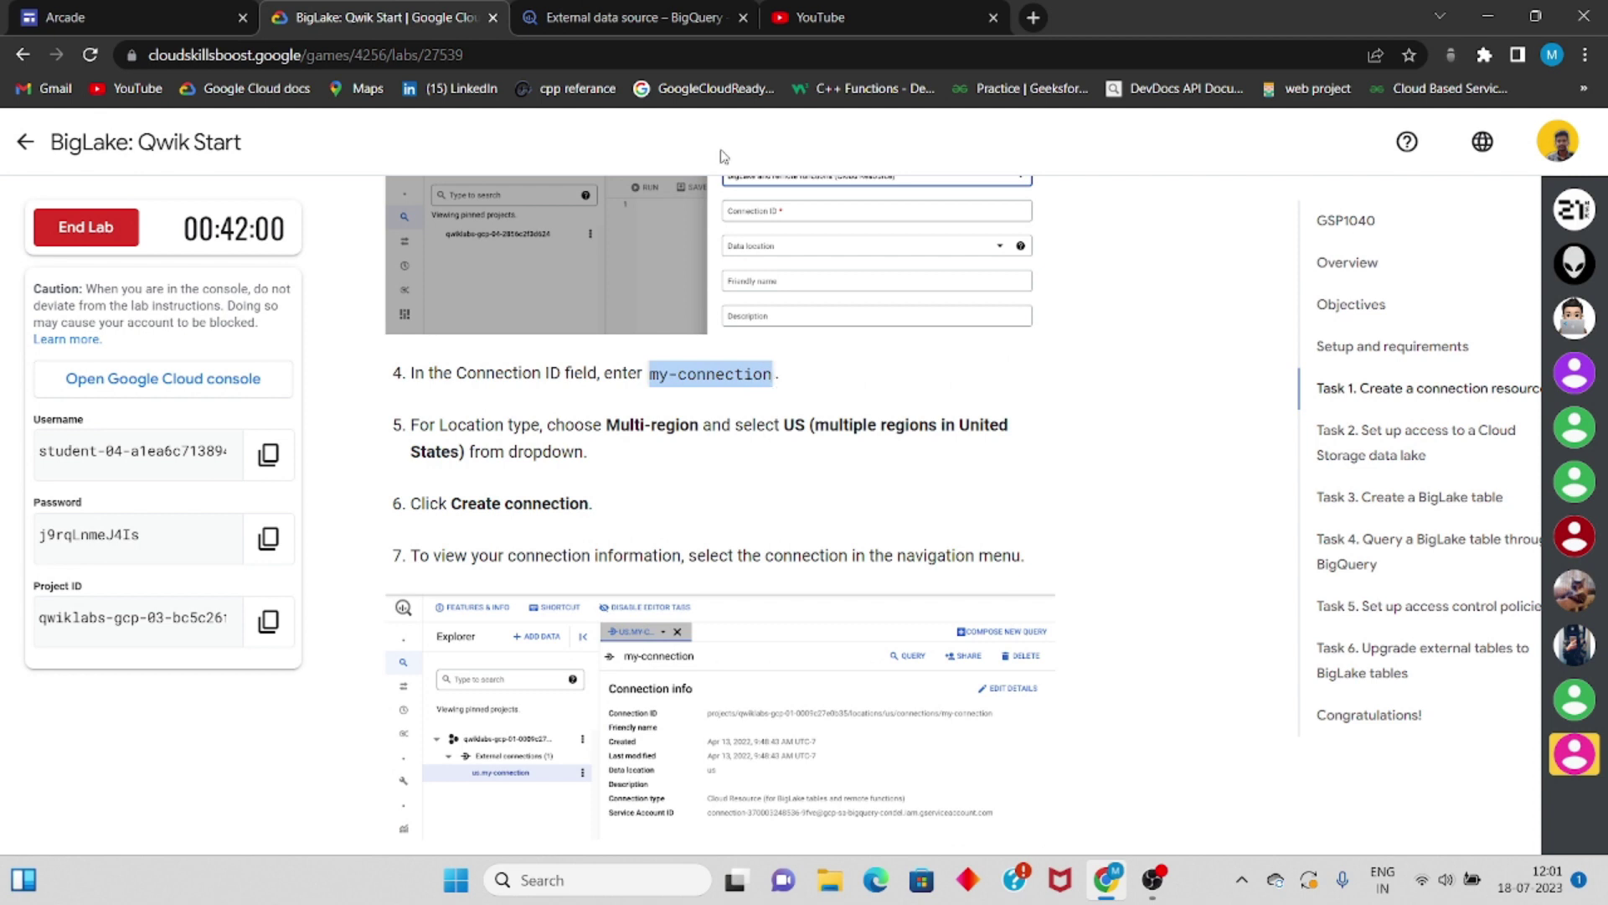
pyautogui.click(728, 12)
pyautogui.click(1094, 270)
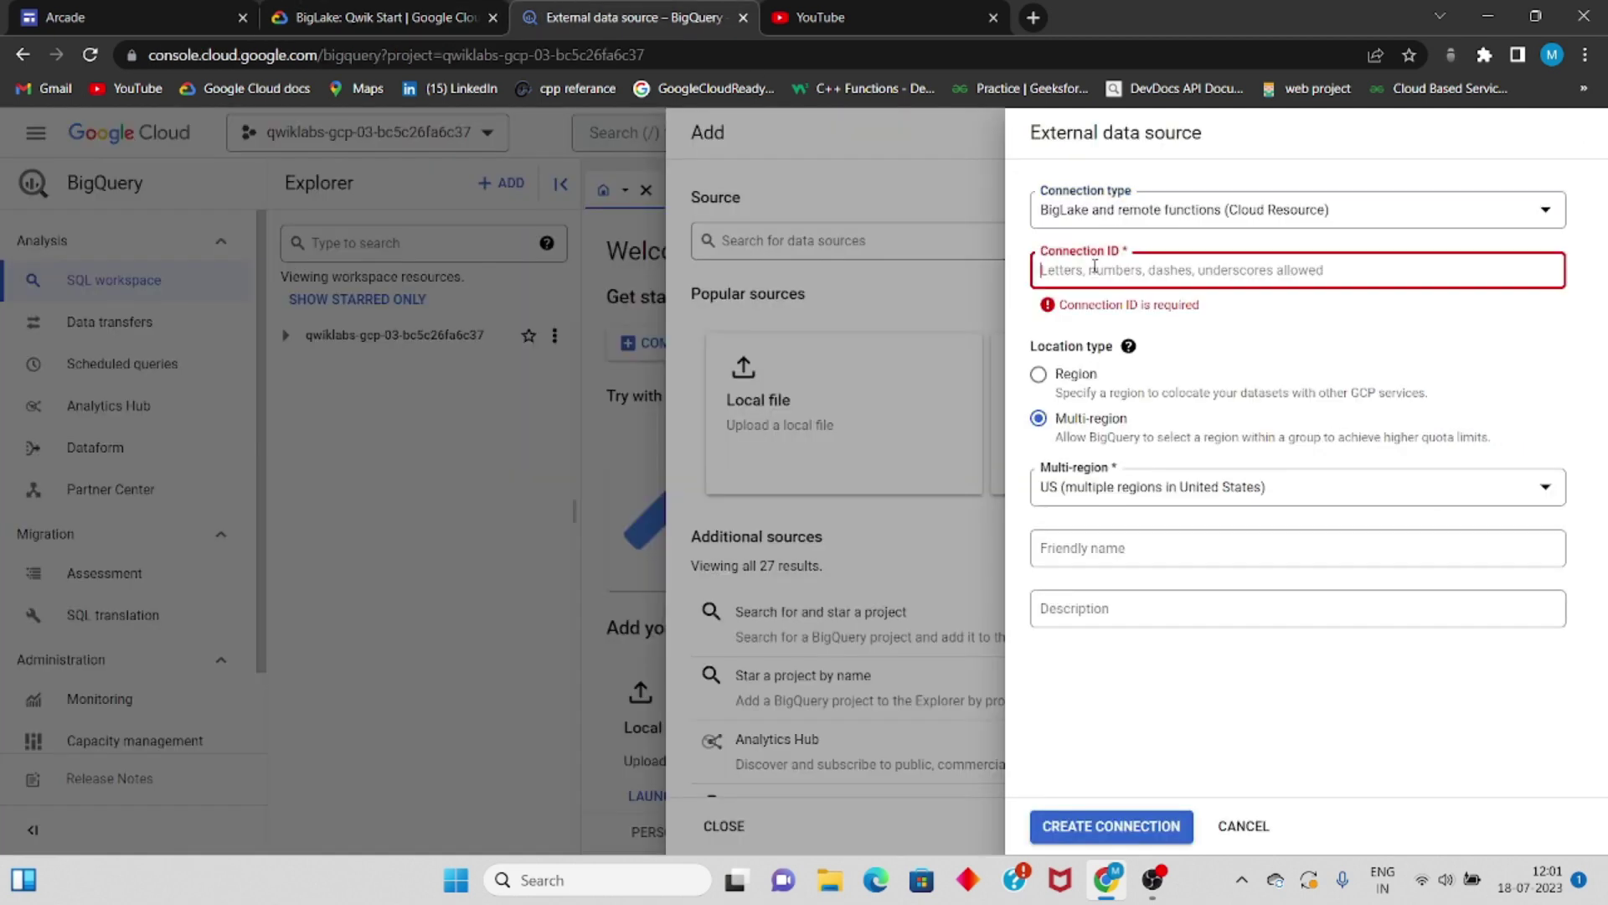
pyautogui.hotkey('ctrl', 'v')
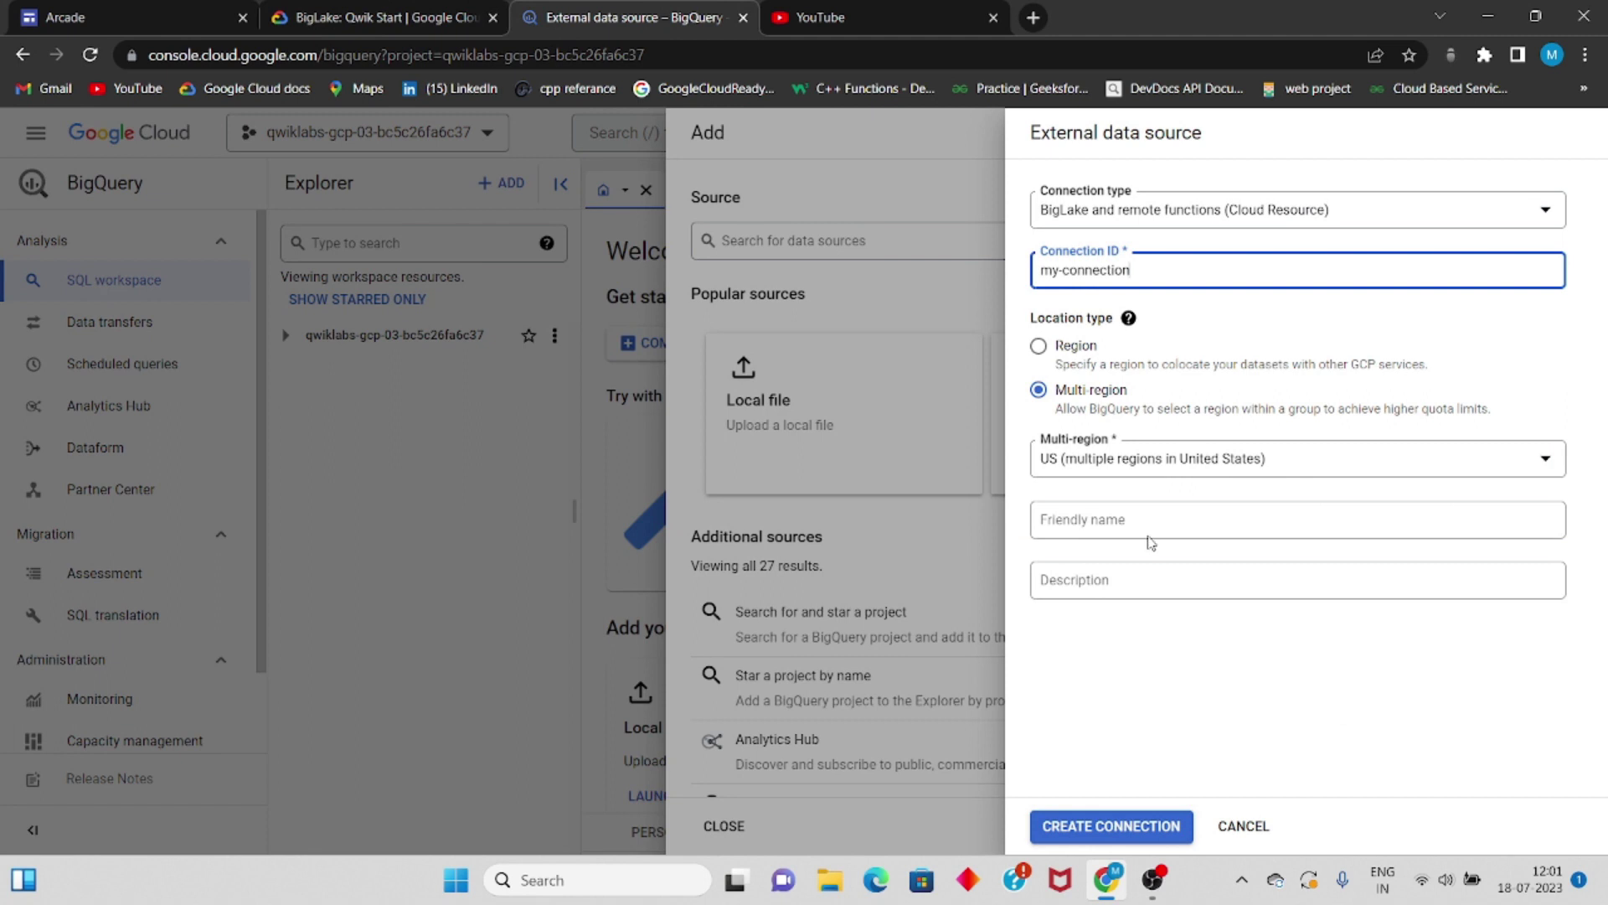
# - Create the my-connection connection in the US multi-region and check the lab progress for the connection resource objective
pyautogui.click(385, 10)
pyautogui.hotkey('ctrl', 'Tab')
pyautogui.click(469, 11)
pyautogui.scroll(3, 610, 419)
pyautogui.click(610, 403)
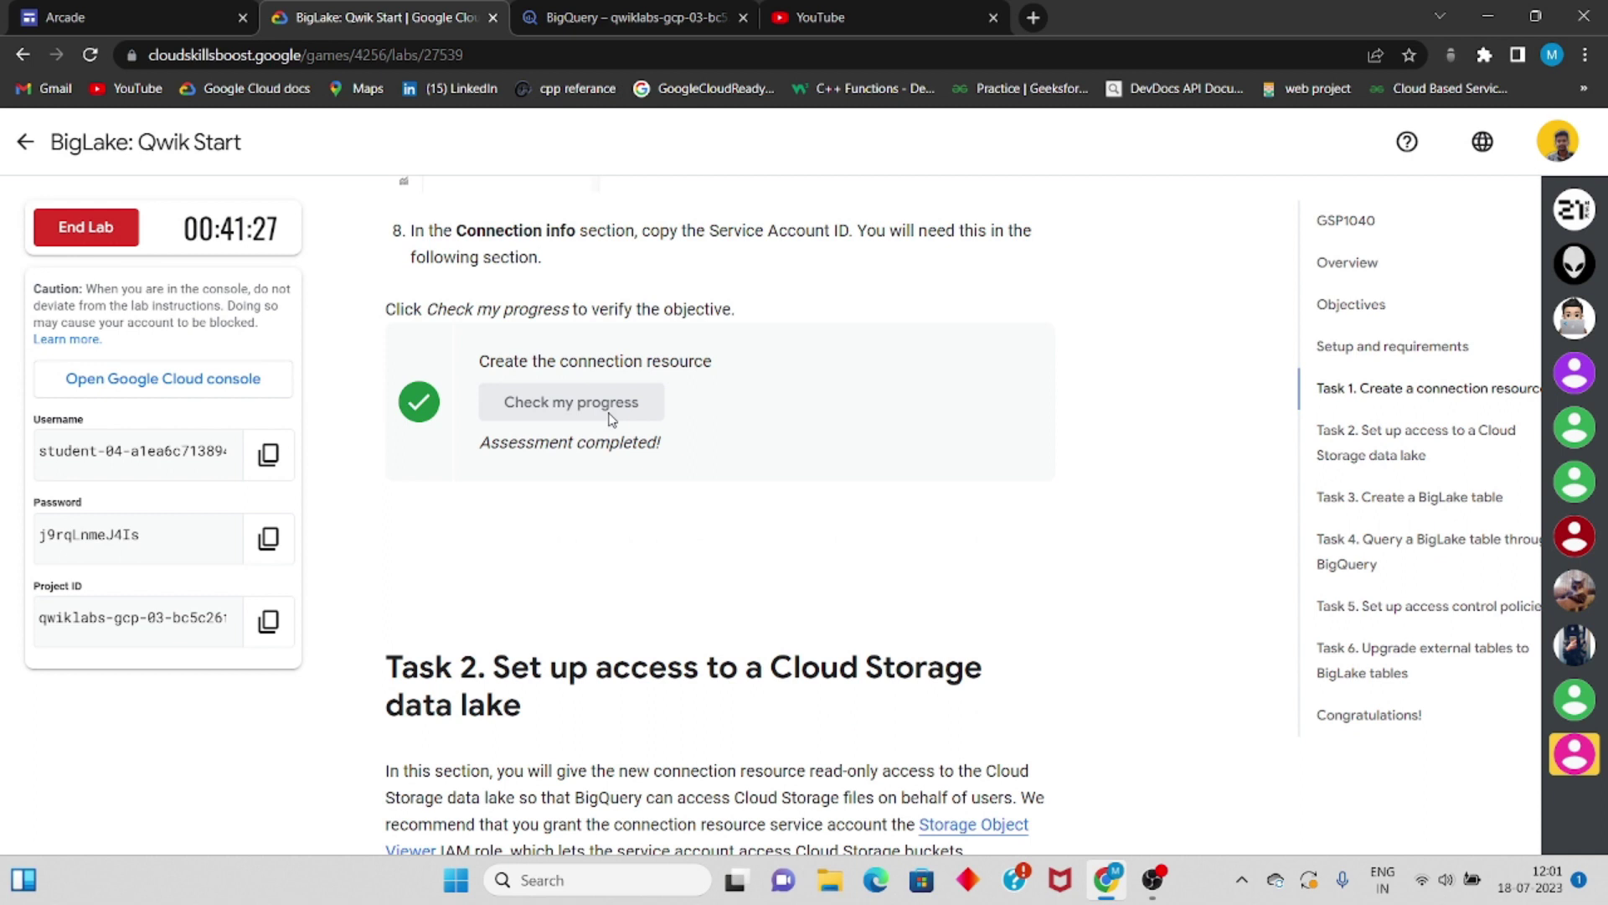
# - Consult the Task 2 instructions on Cloud Storage access and open the project's IAM permissions page
pyautogui.scroll(-3, 612, 418)
pyautogui.scroll(-2, 517, 553)
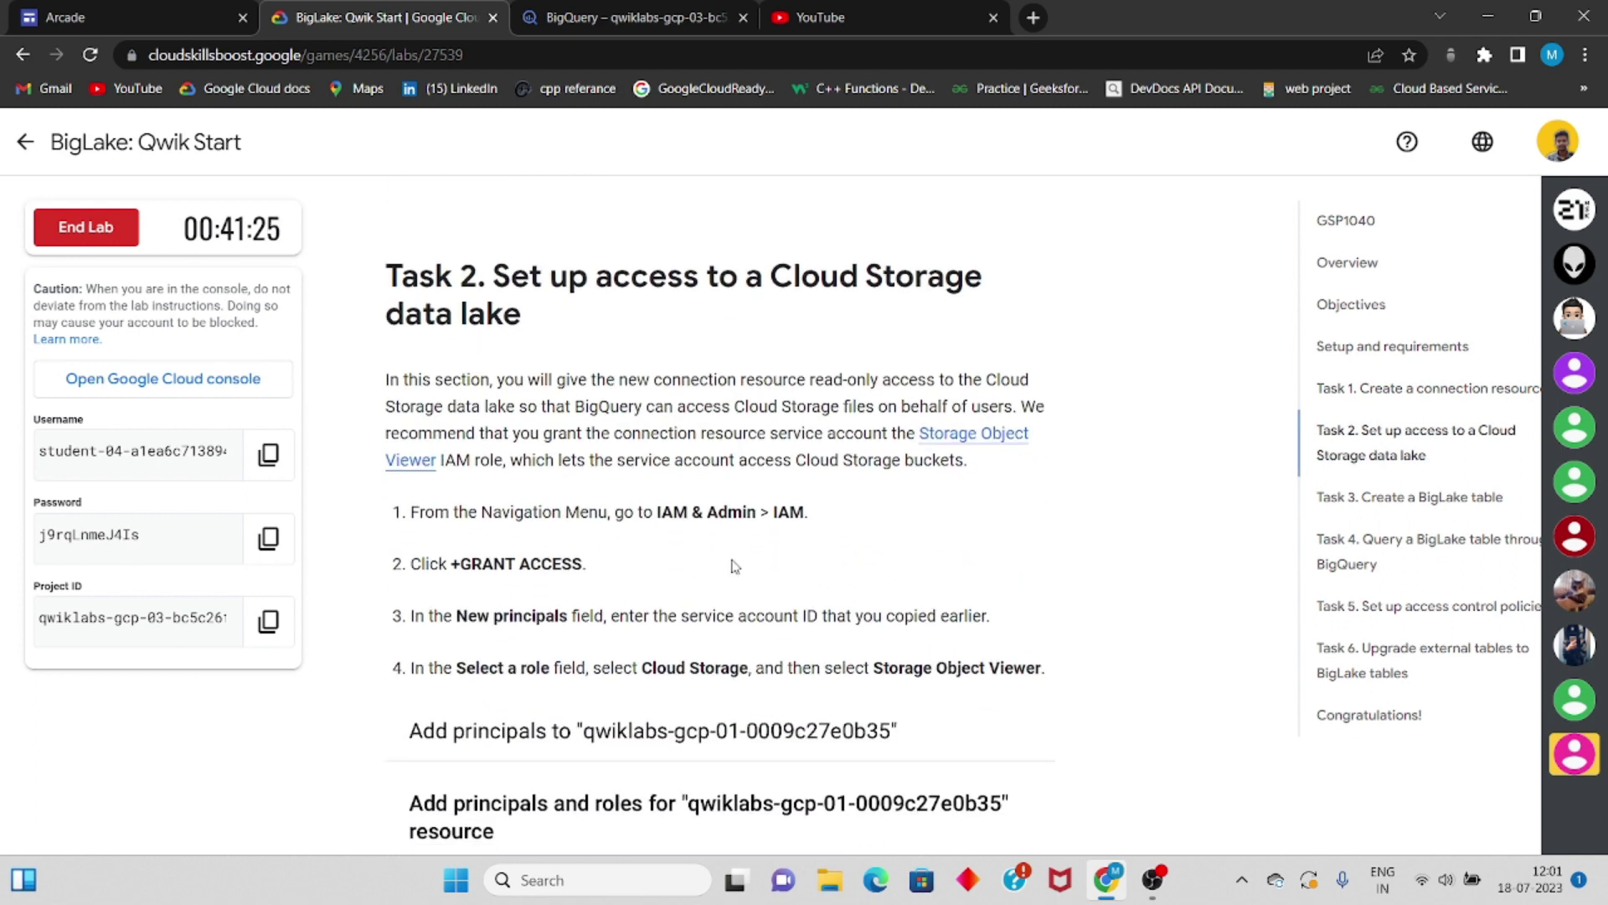
pyautogui.scroll(-2, 624, 416)
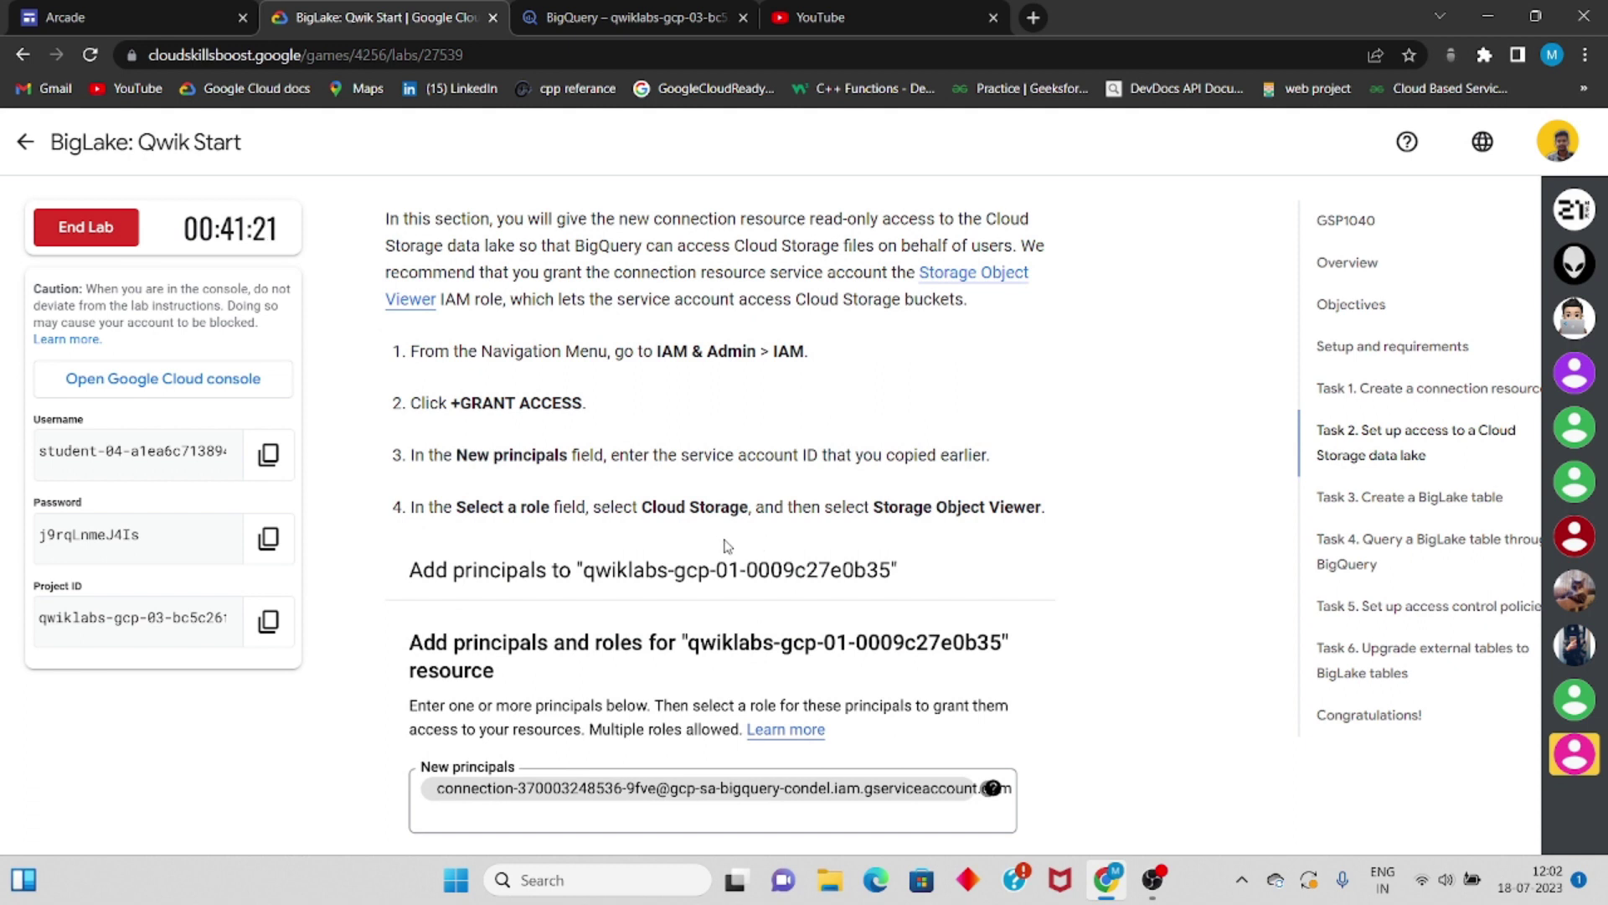
pyautogui.hotkey('ctrl', 'Tab')
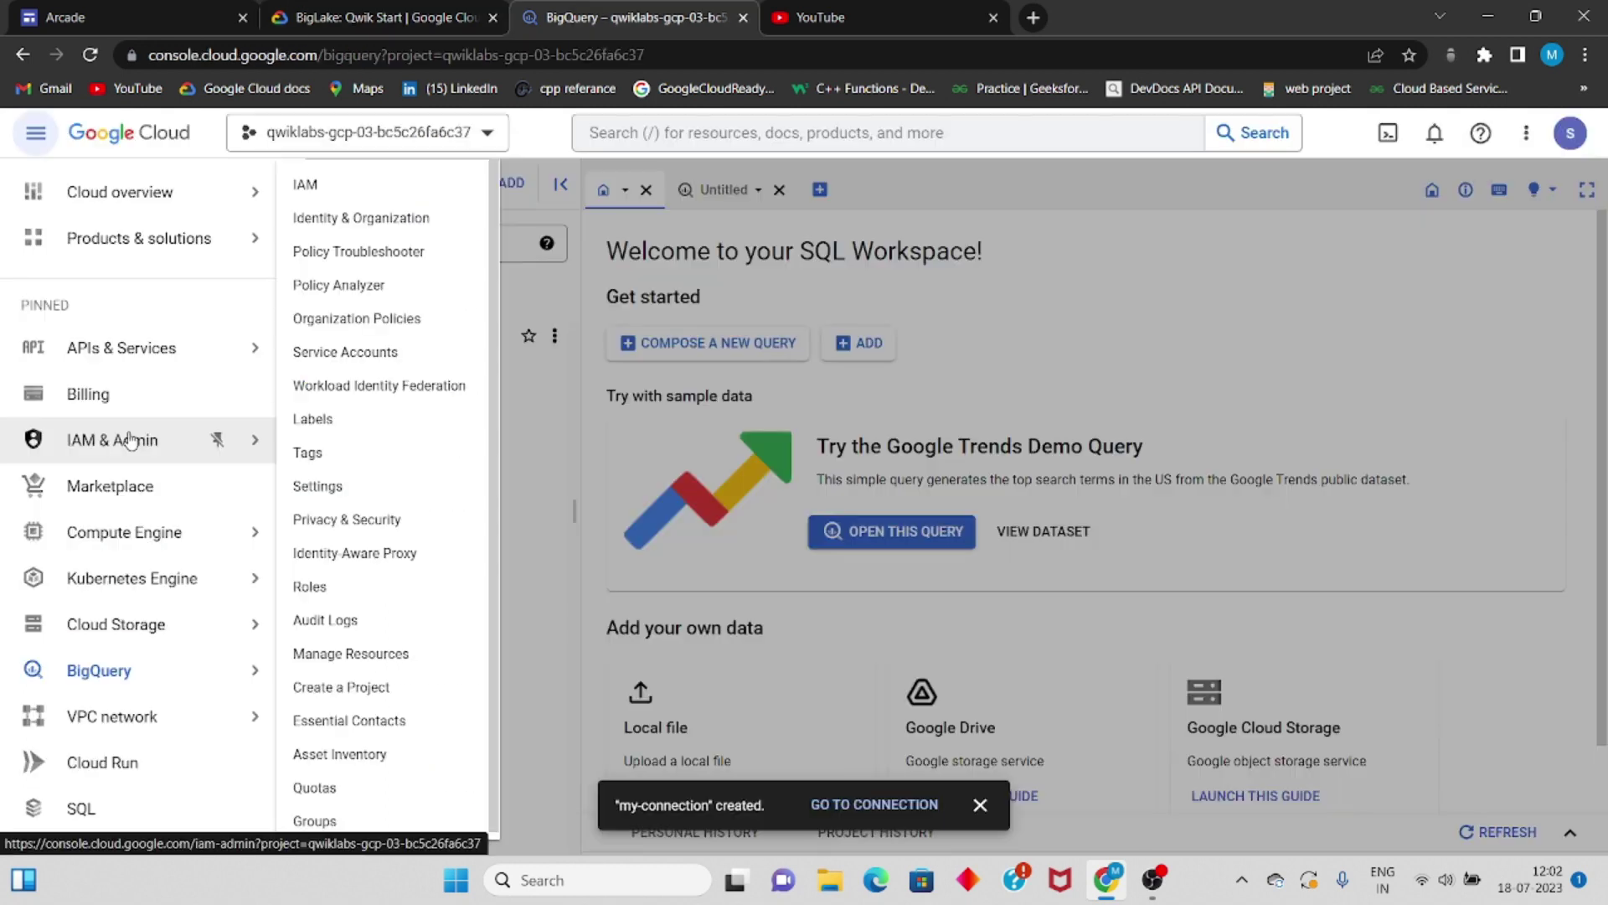
pyautogui.click(370, 195)
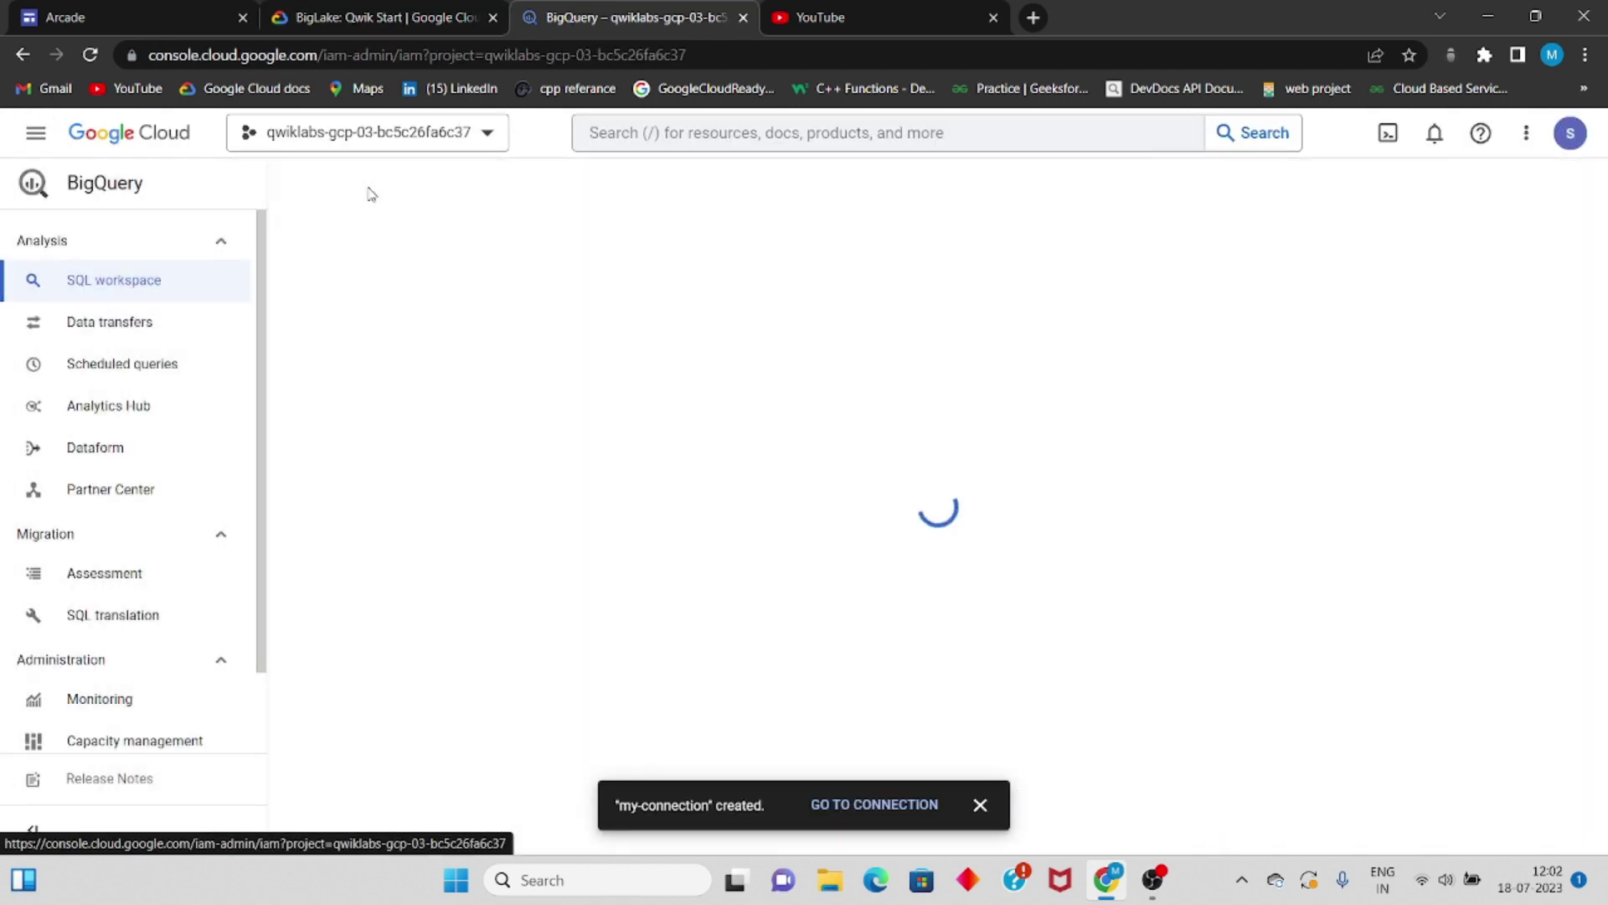
pyautogui.click(980, 806)
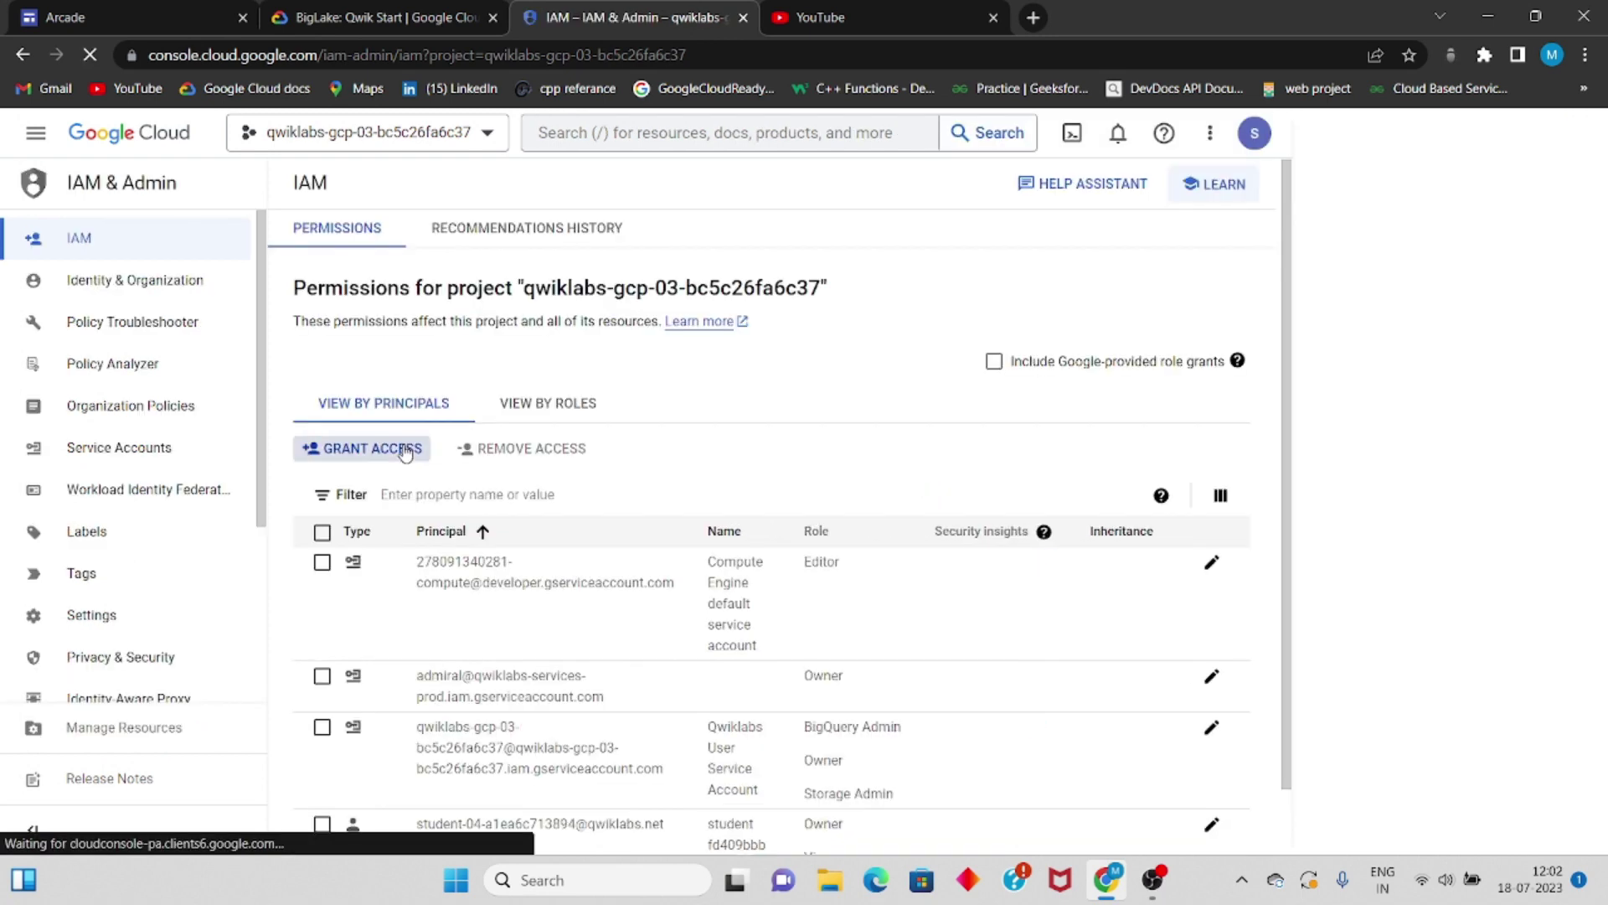
pyautogui.click(405, 453)
pyautogui.click(558, 466)
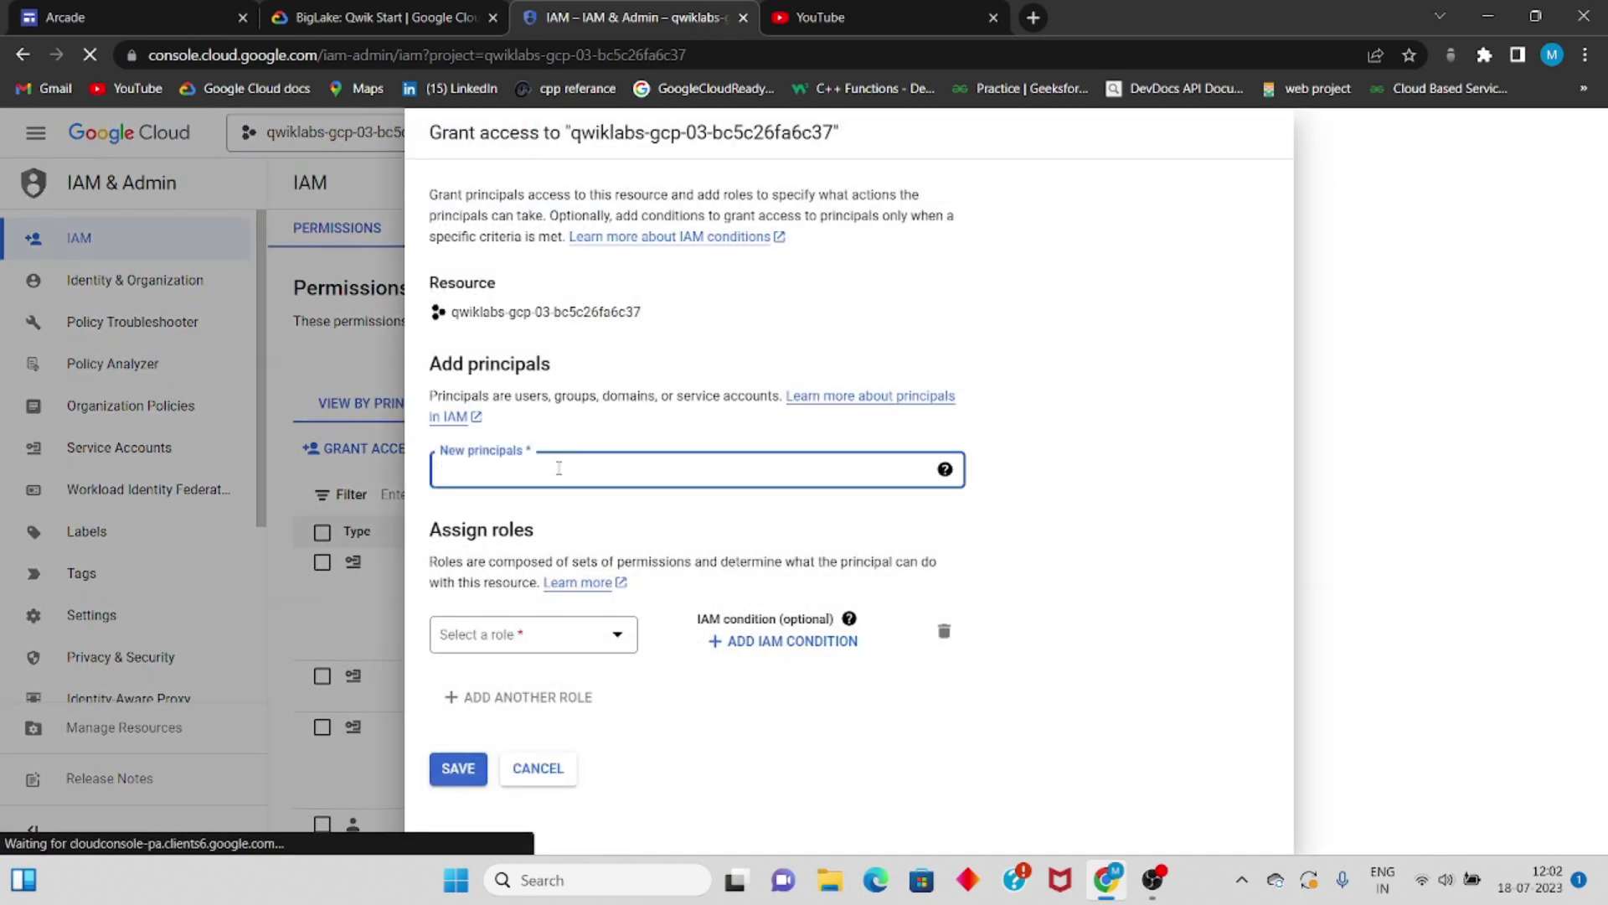
pyautogui.hotkey('ctrl', 'shift', 'Tab')
pyautogui.moveTo(621, 528); pyautogui.dragTo(964, 526)
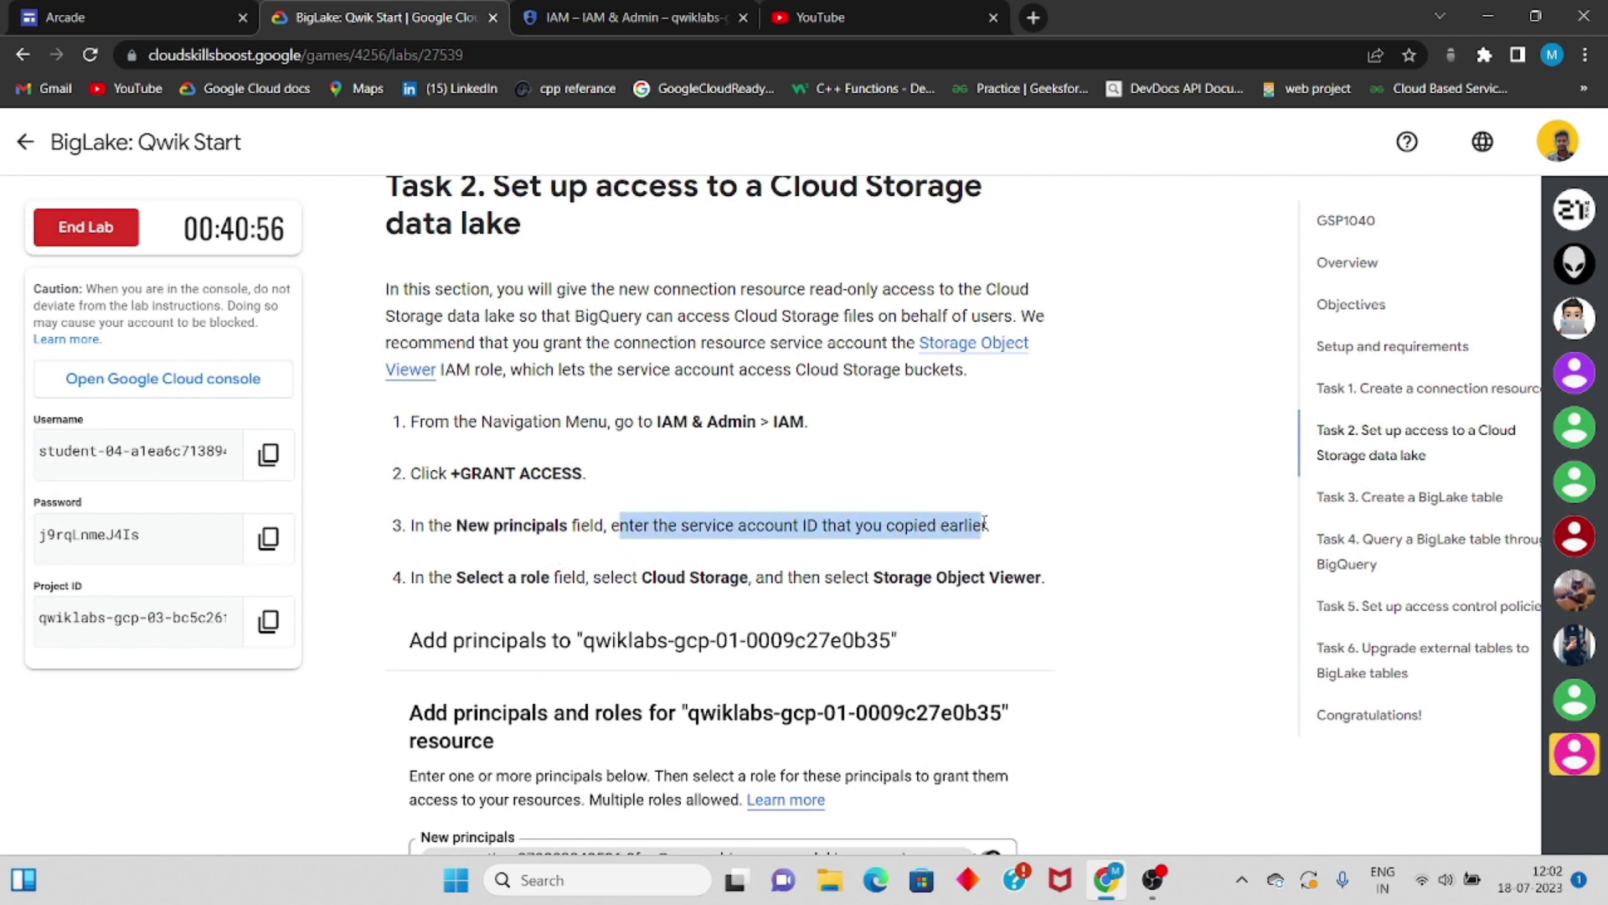
pyautogui.hotkey('ctrl', 'Tab')
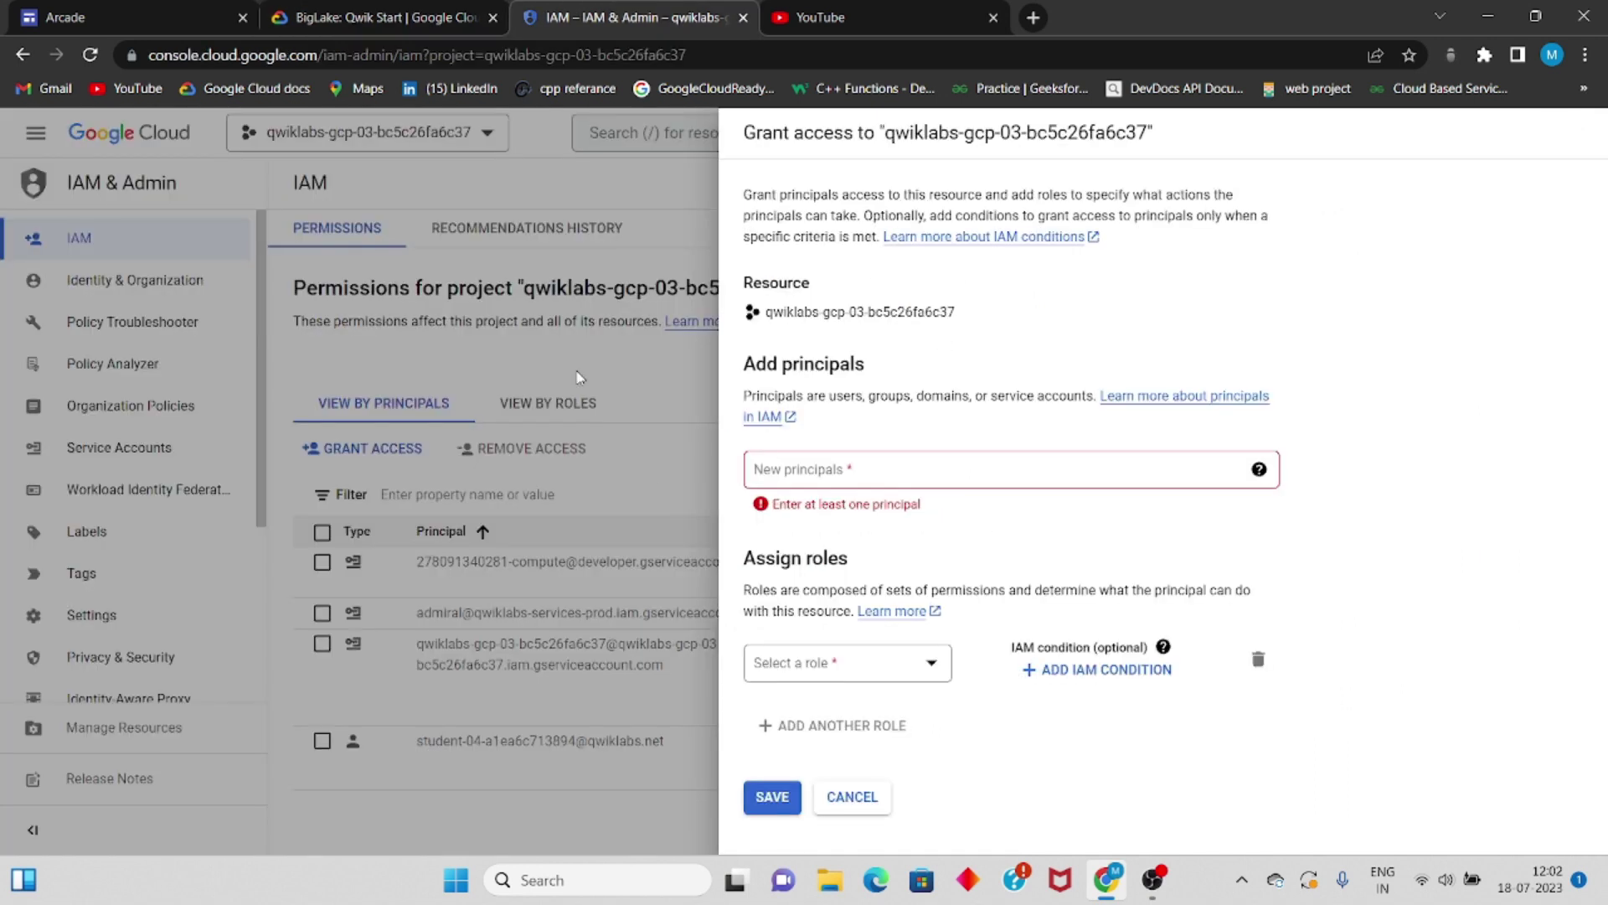
pyautogui.click(852, 796)
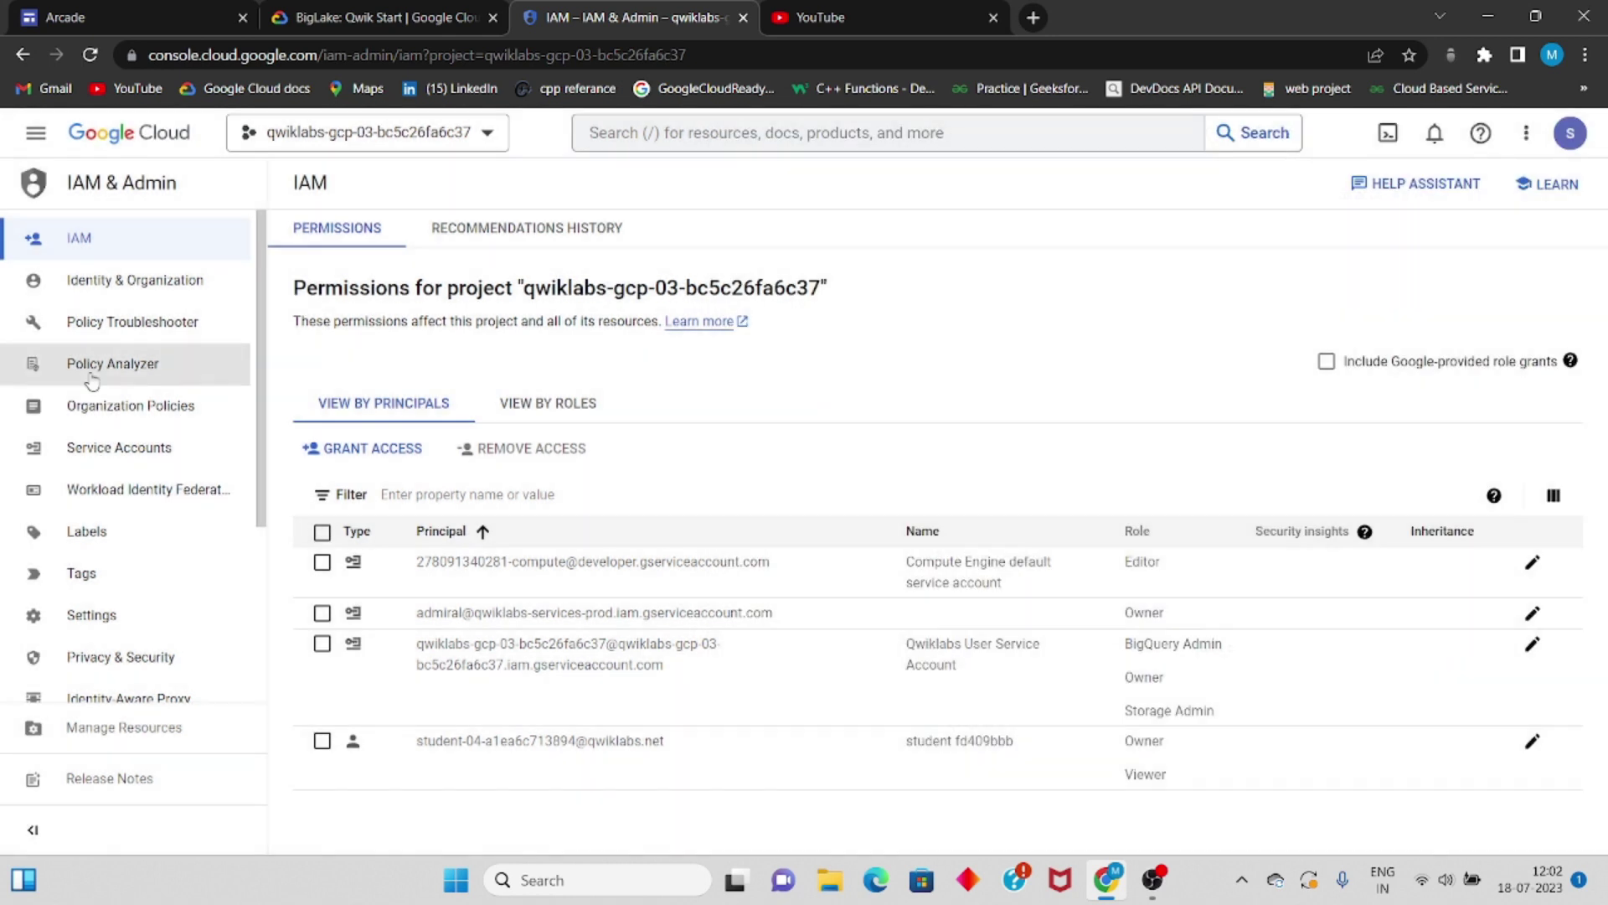
# - Open the us.my-connection details under BigQuery's external connections and copy its service account ID
pyautogui.click(35, 132)
pyautogui.click(92, 667)
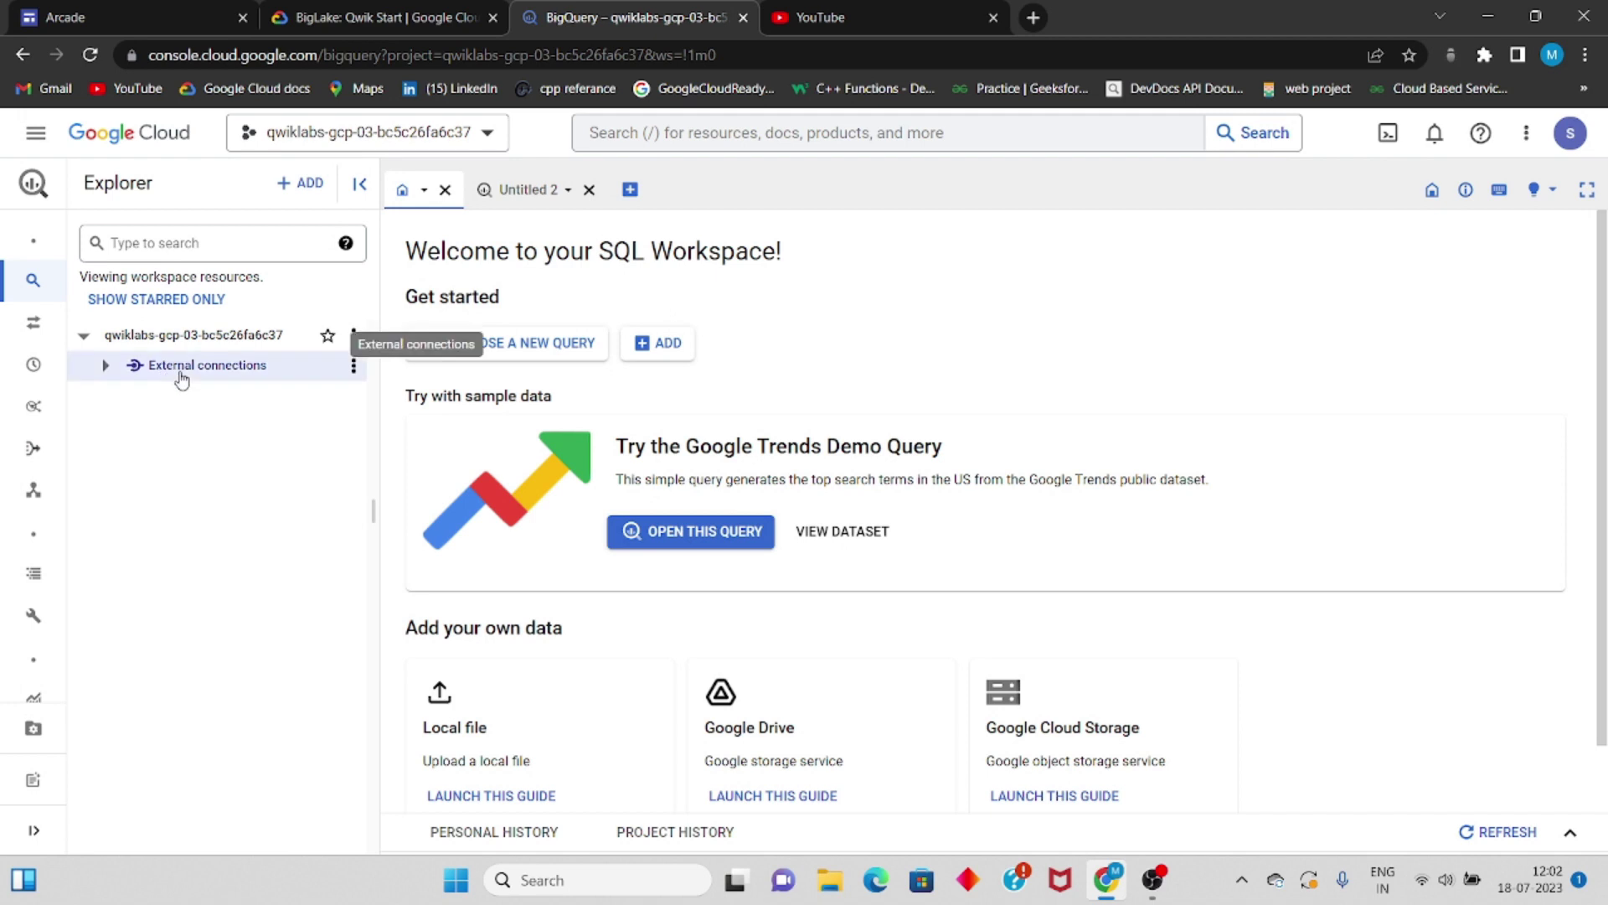
pyautogui.doubleClick(217, 373)
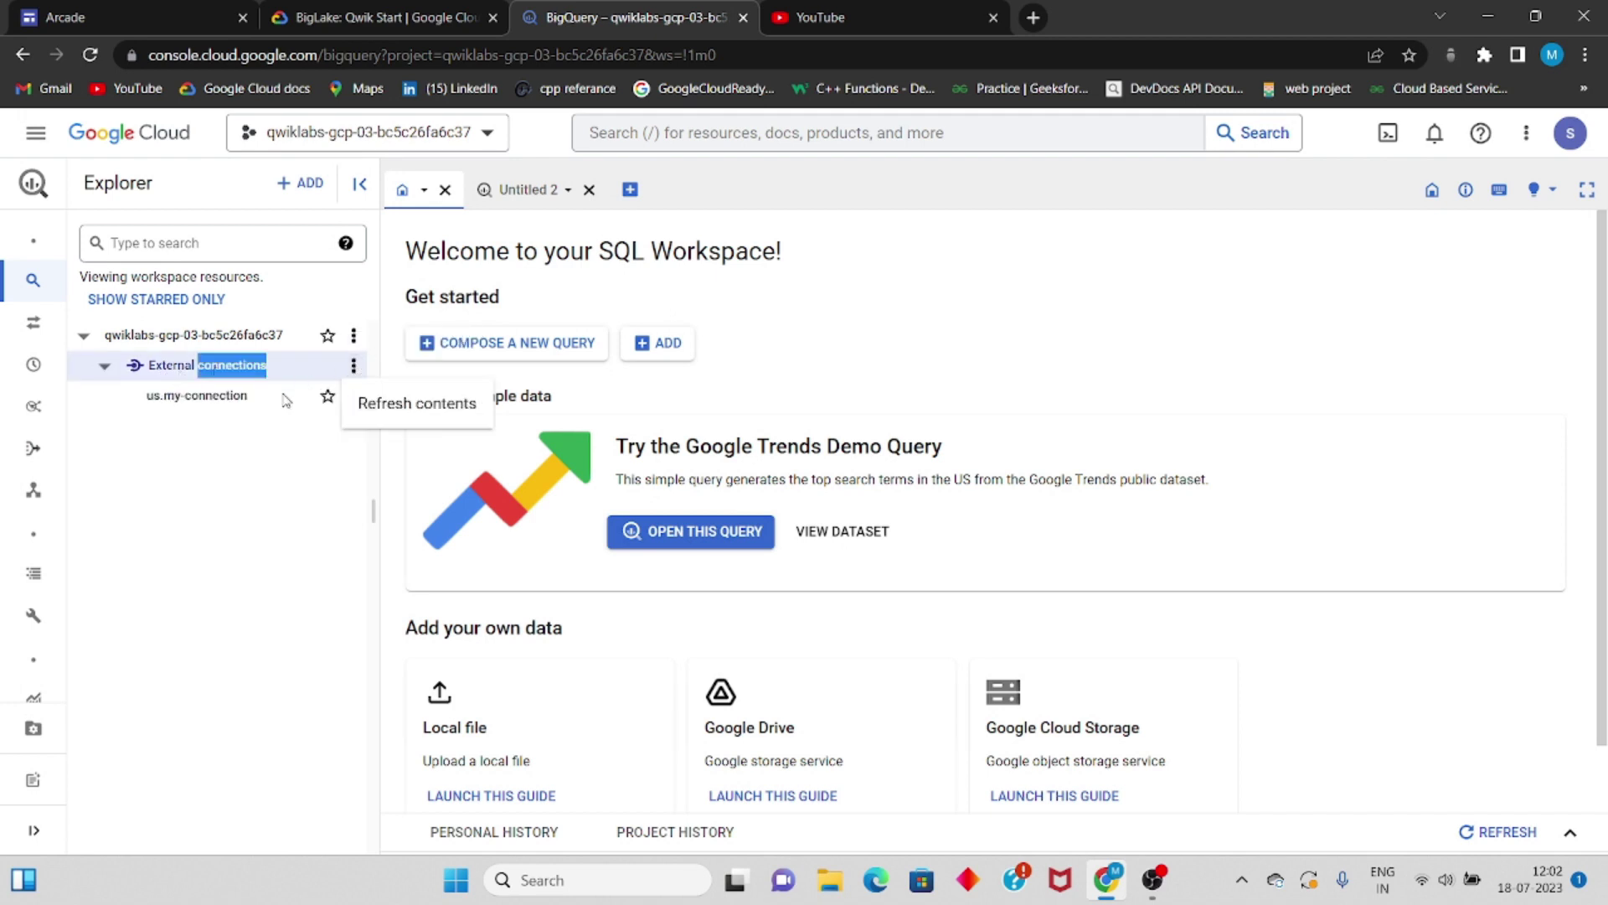
pyautogui.click(256, 403)
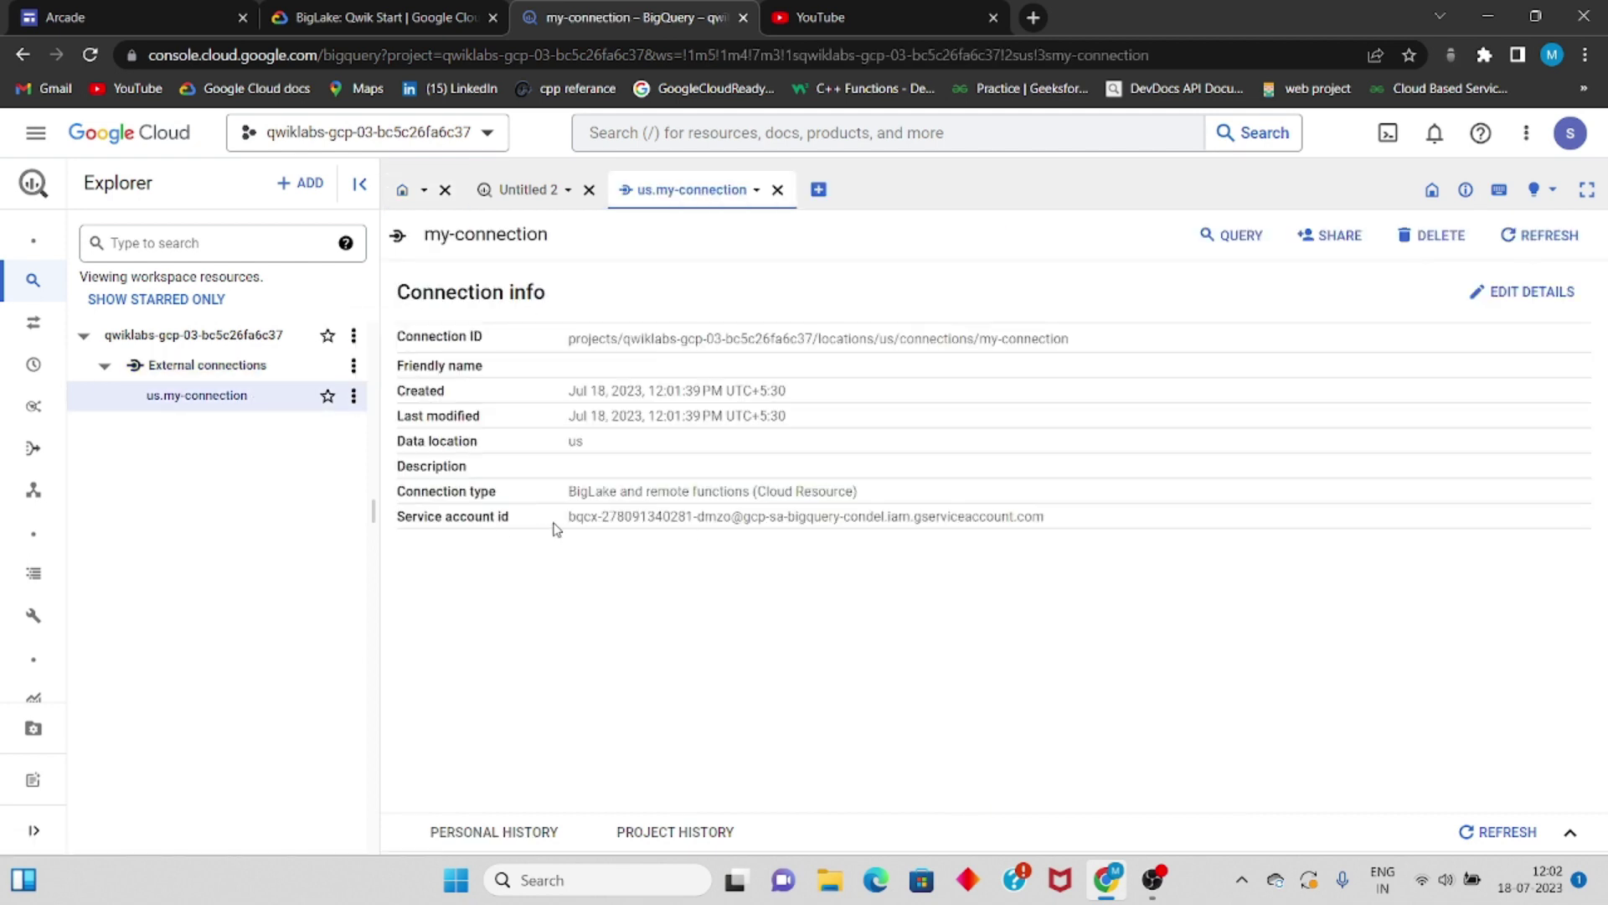
pyautogui.moveTo(569, 524); pyautogui.dragTo(1026, 514)
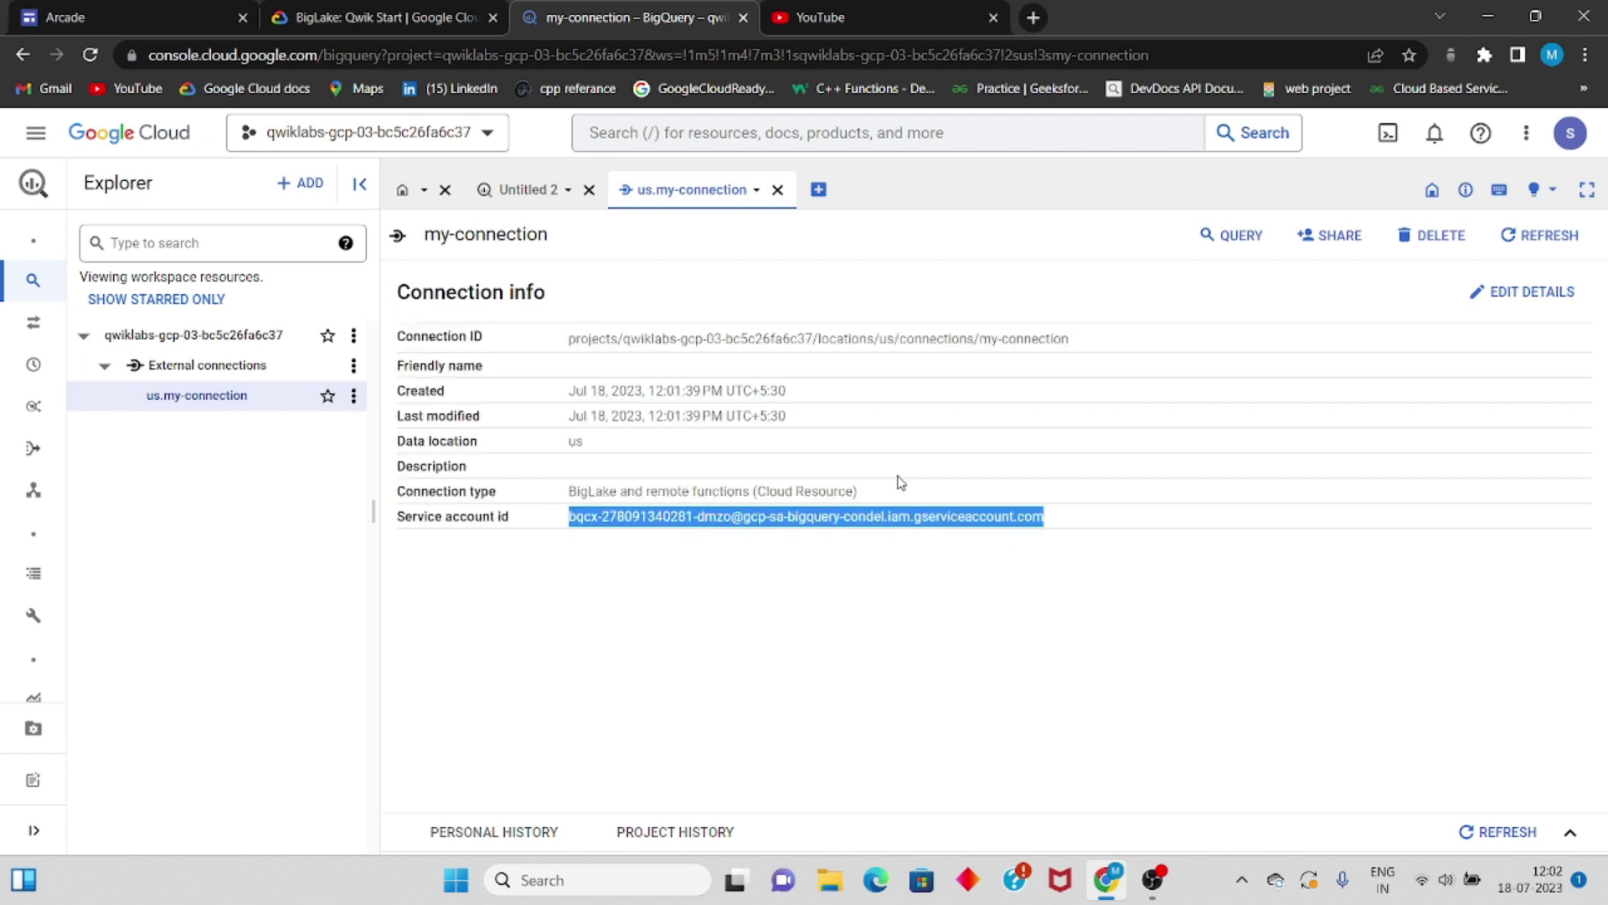
# - Return to the project's IAM permissions and start an access grant with the copied service account ID as the new principal
pyautogui.click(35, 132)
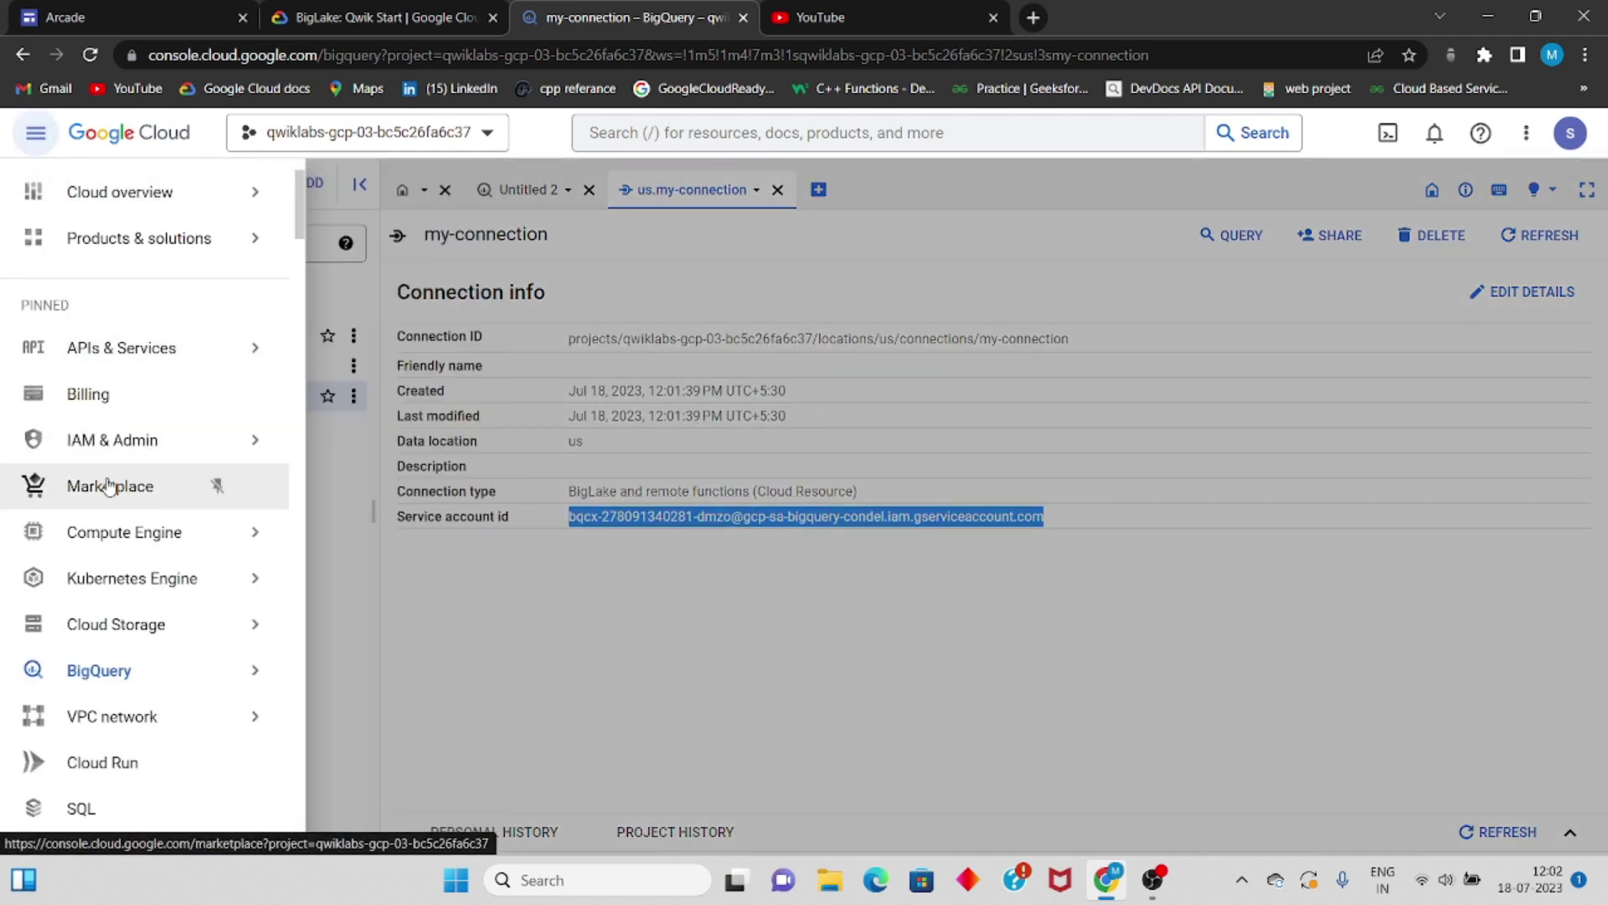
pyautogui.moveTo(243, 440)
pyautogui.click(397, 185)
pyautogui.click(203, 446)
pyautogui.click(865, 475)
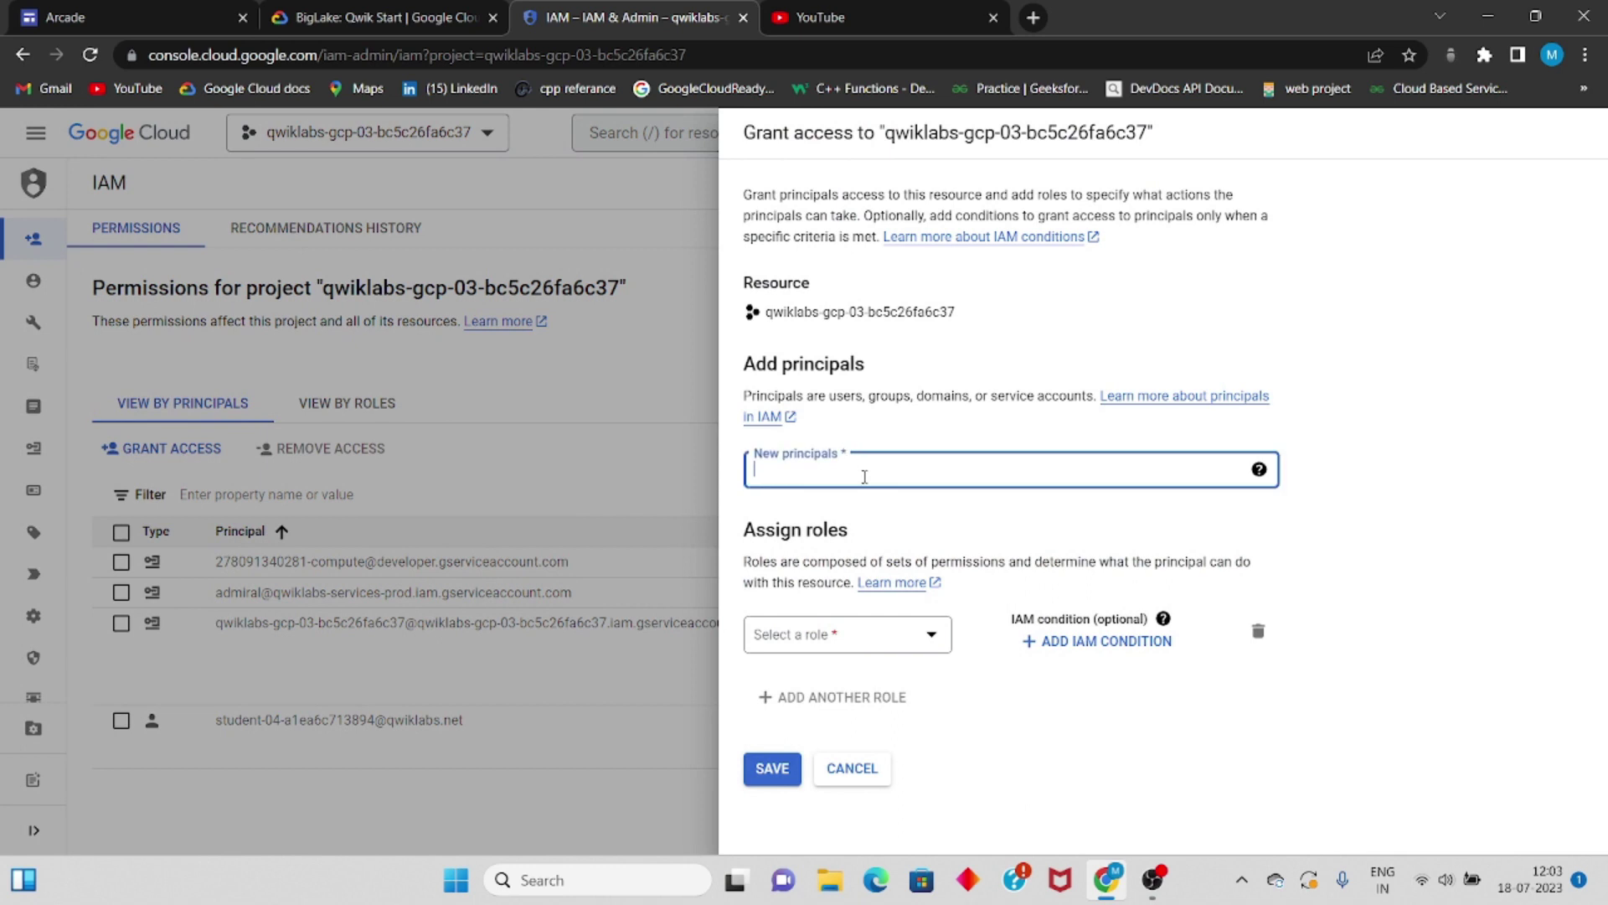
pyautogui.hotkey('ctrl', 'v')
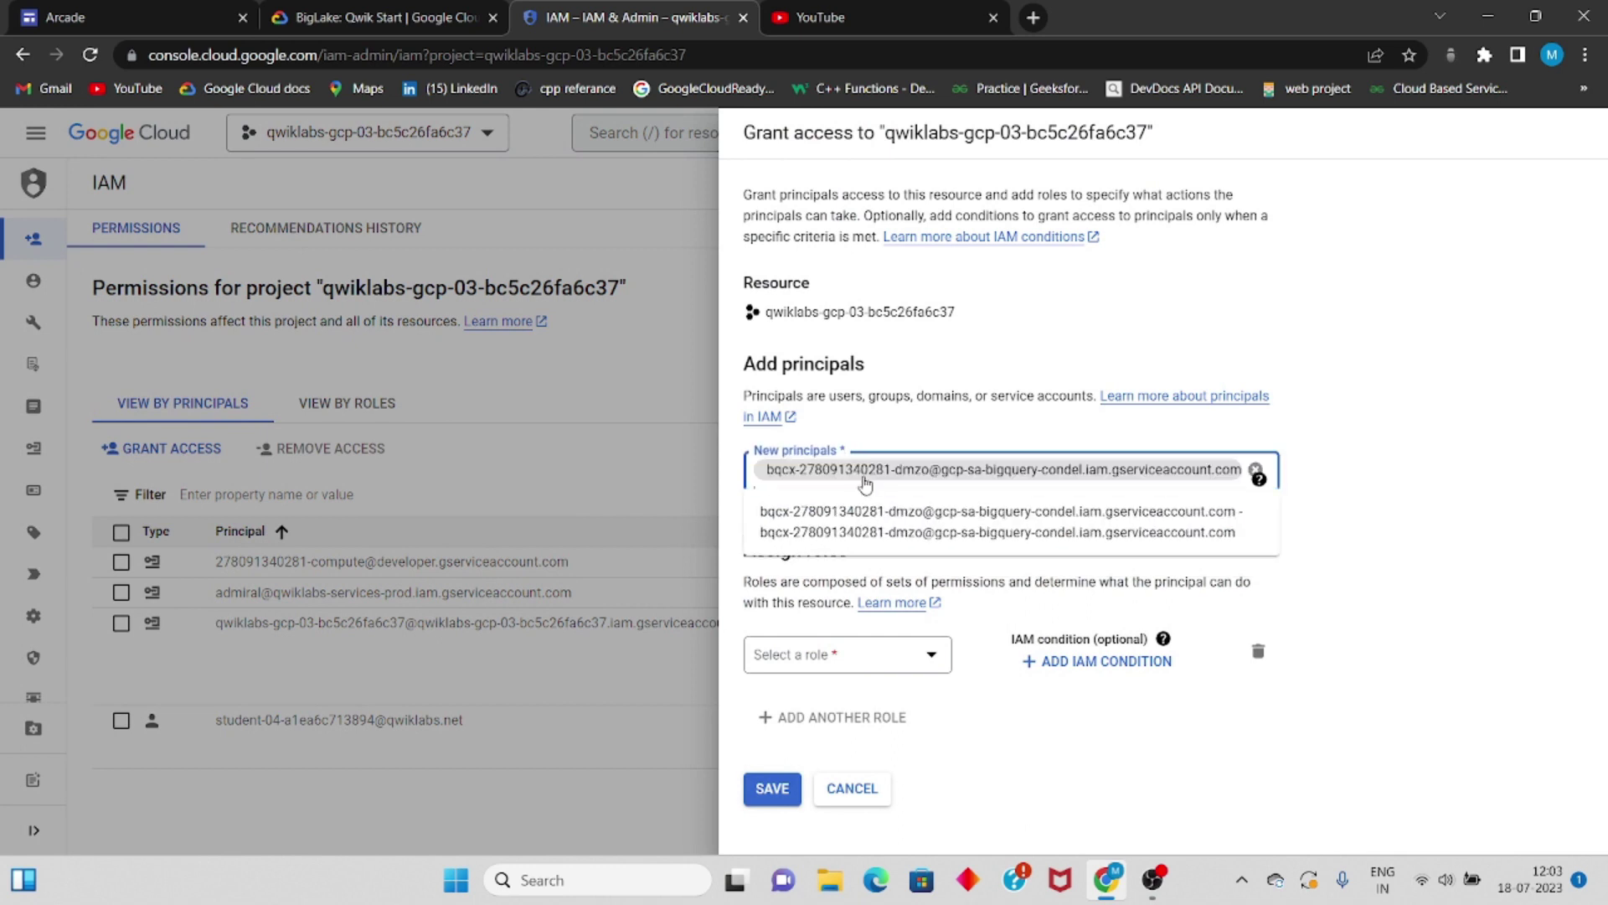
pyautogui.click(1381, 391)
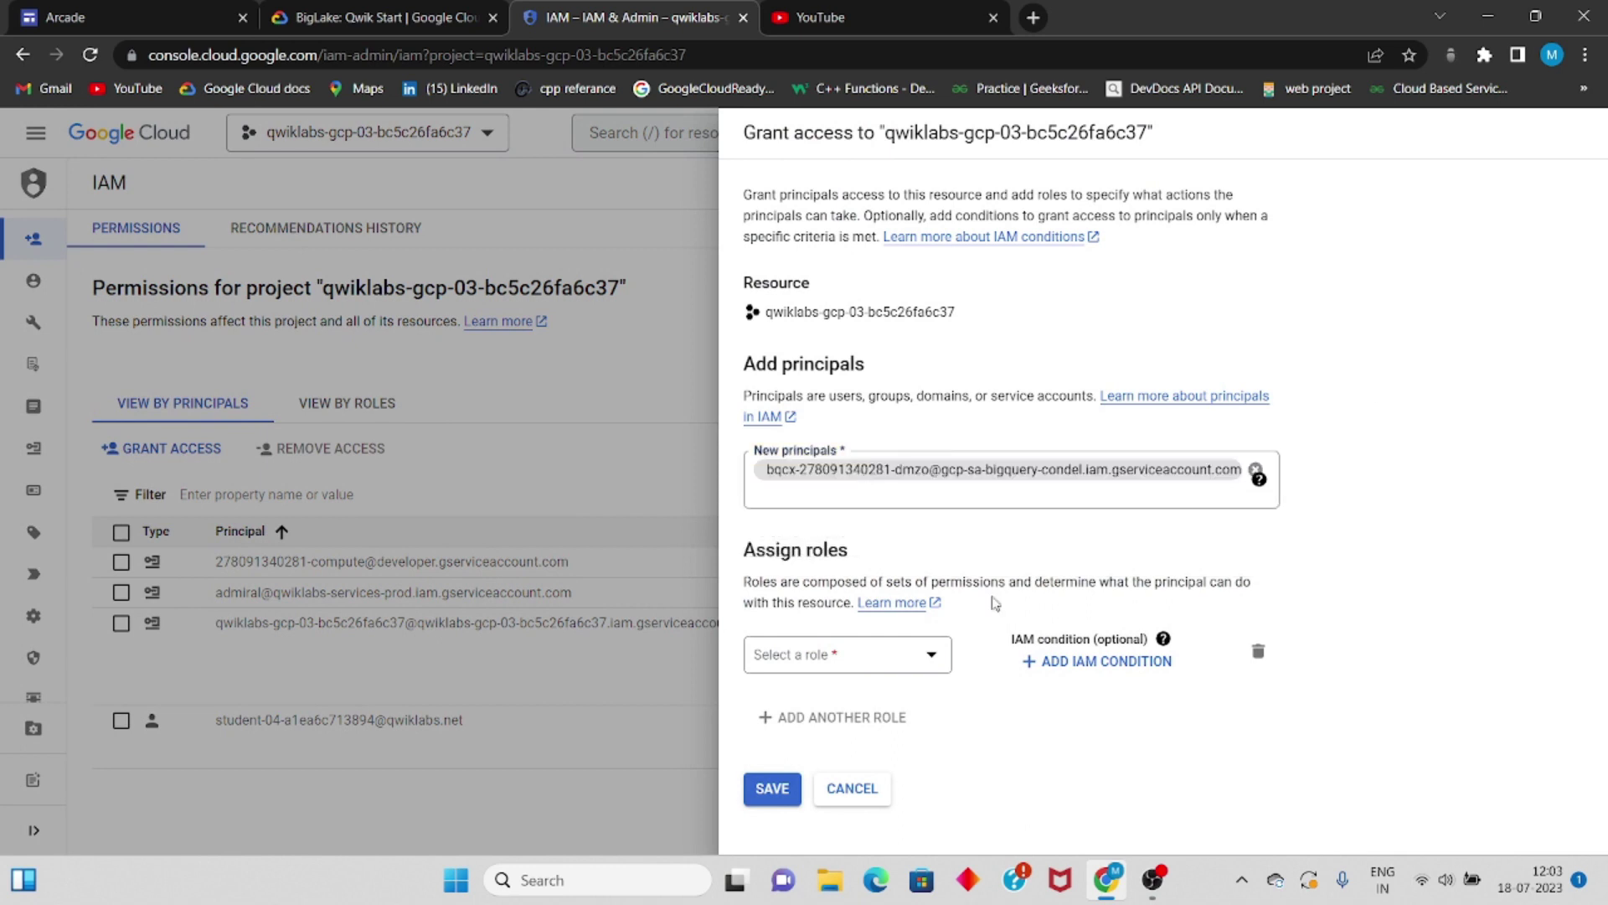
# - Assign the Cloud Storage role Storage Object Viewer to the new principal and save the access grant
pyautogui.click(835, 658)
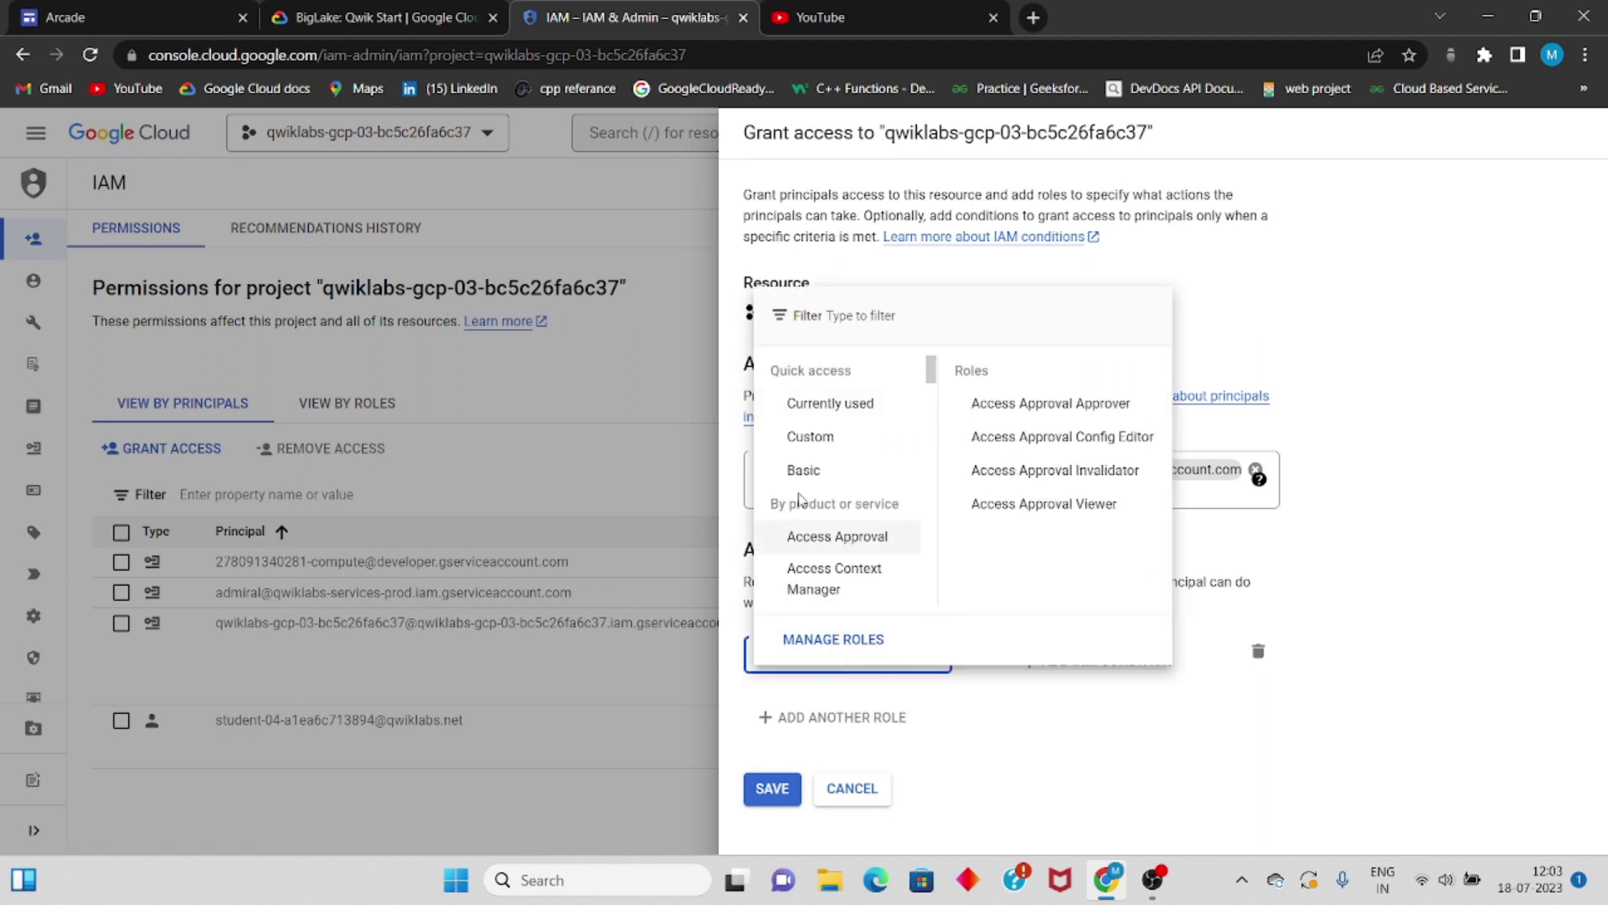
pyautogui.scroll(-5, 800, 501)
pyautogui.scroll(-10, 800, 501)
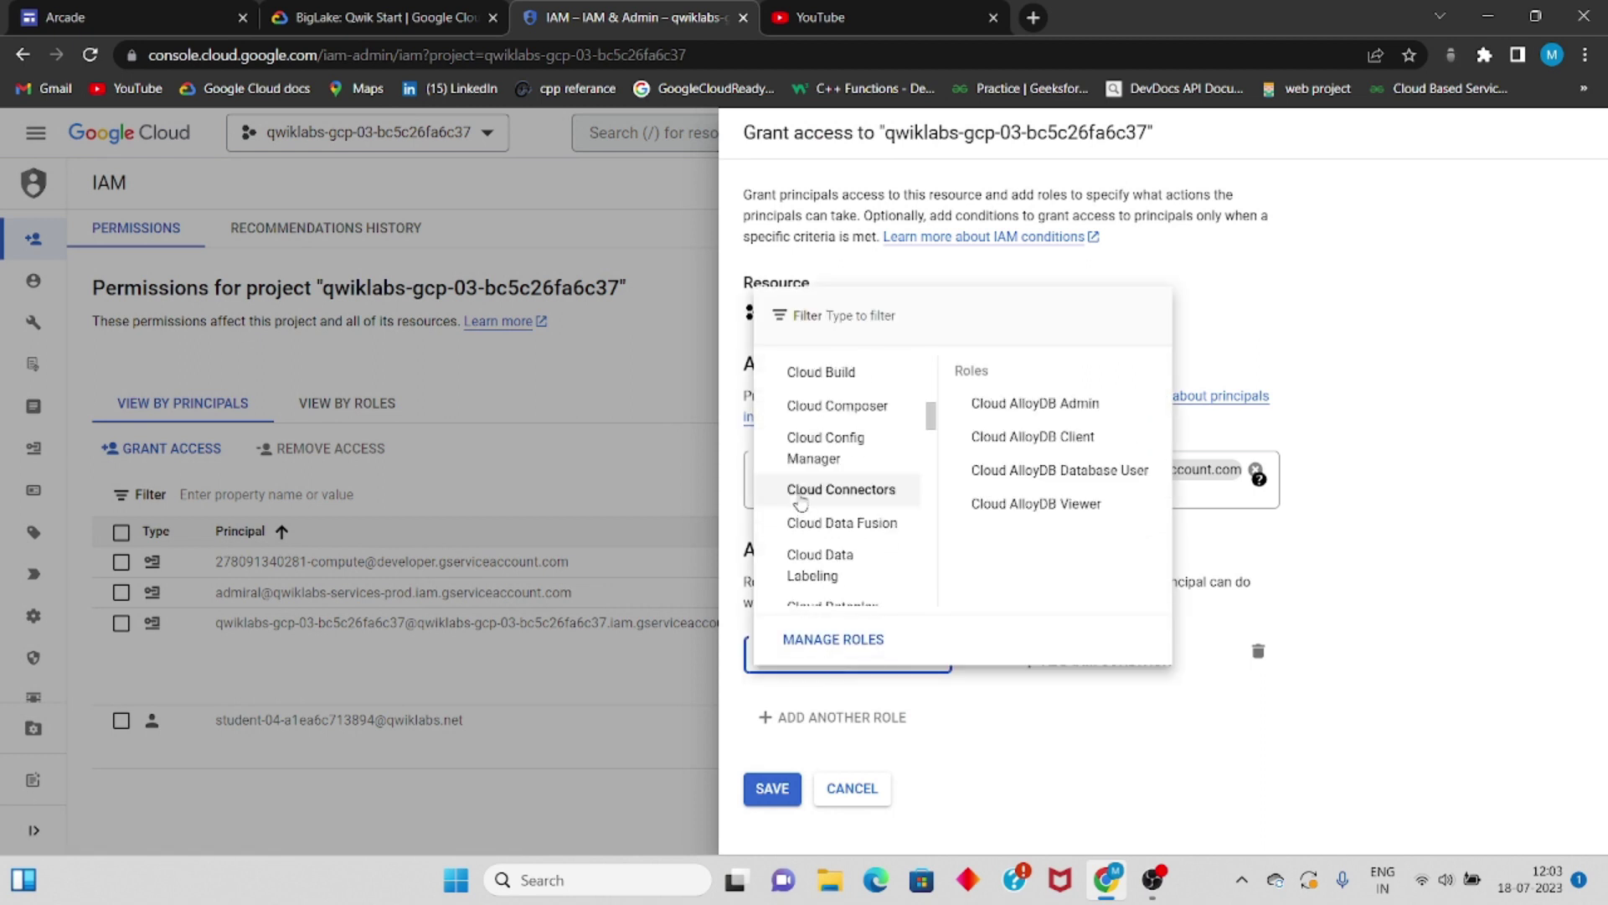
pyautogui.scroll(-8, 800, 501)
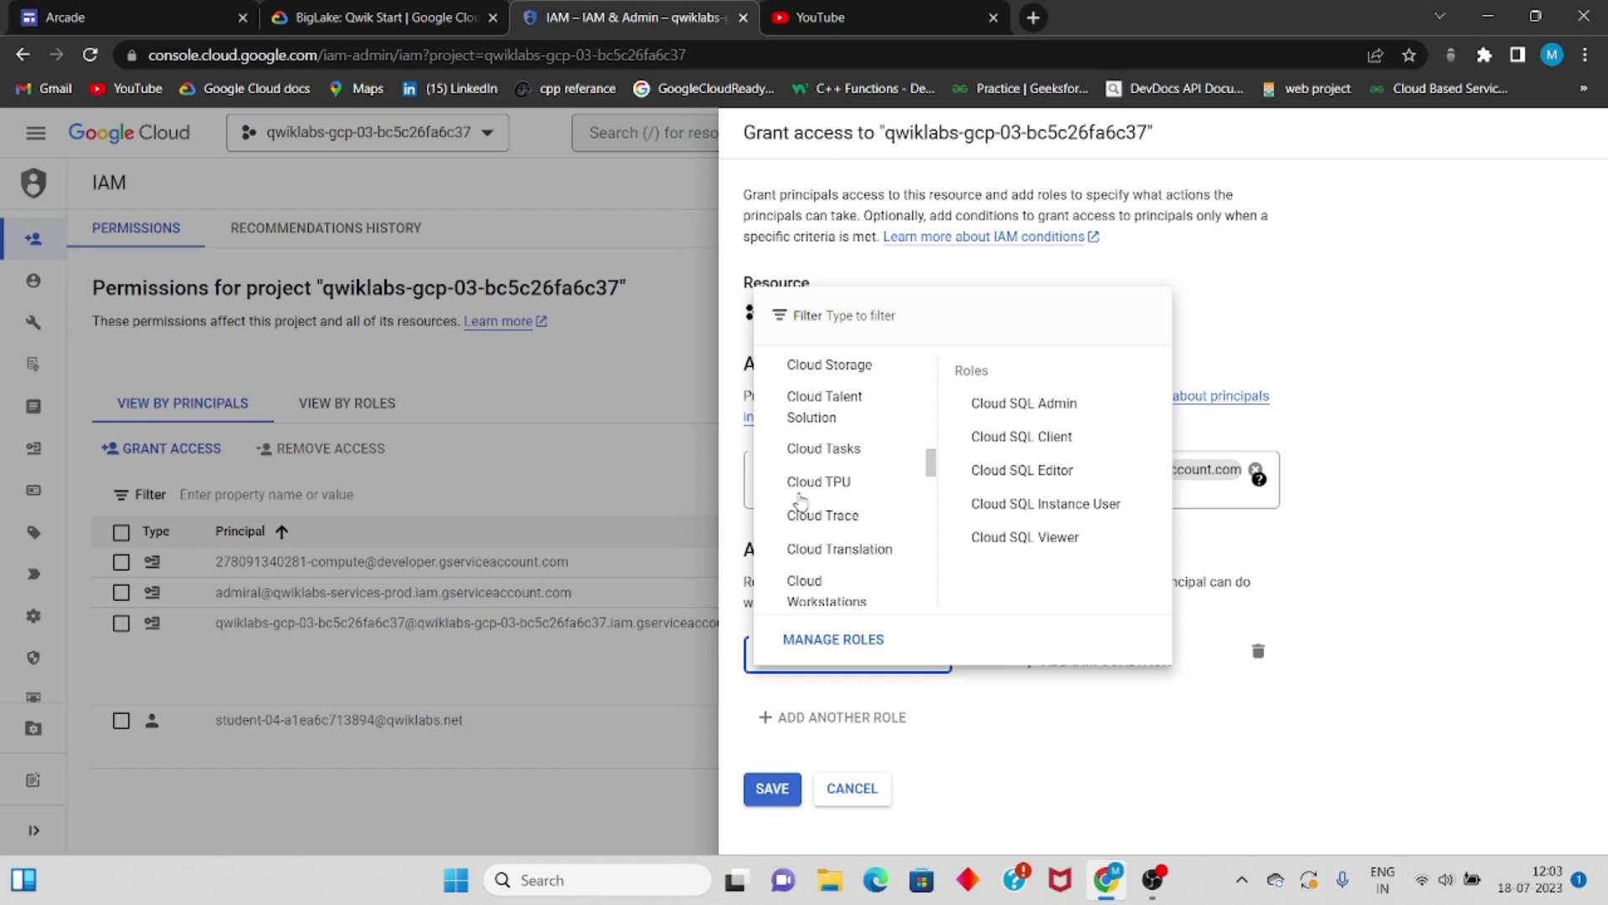
pyautogui.moveTo(798, 515)
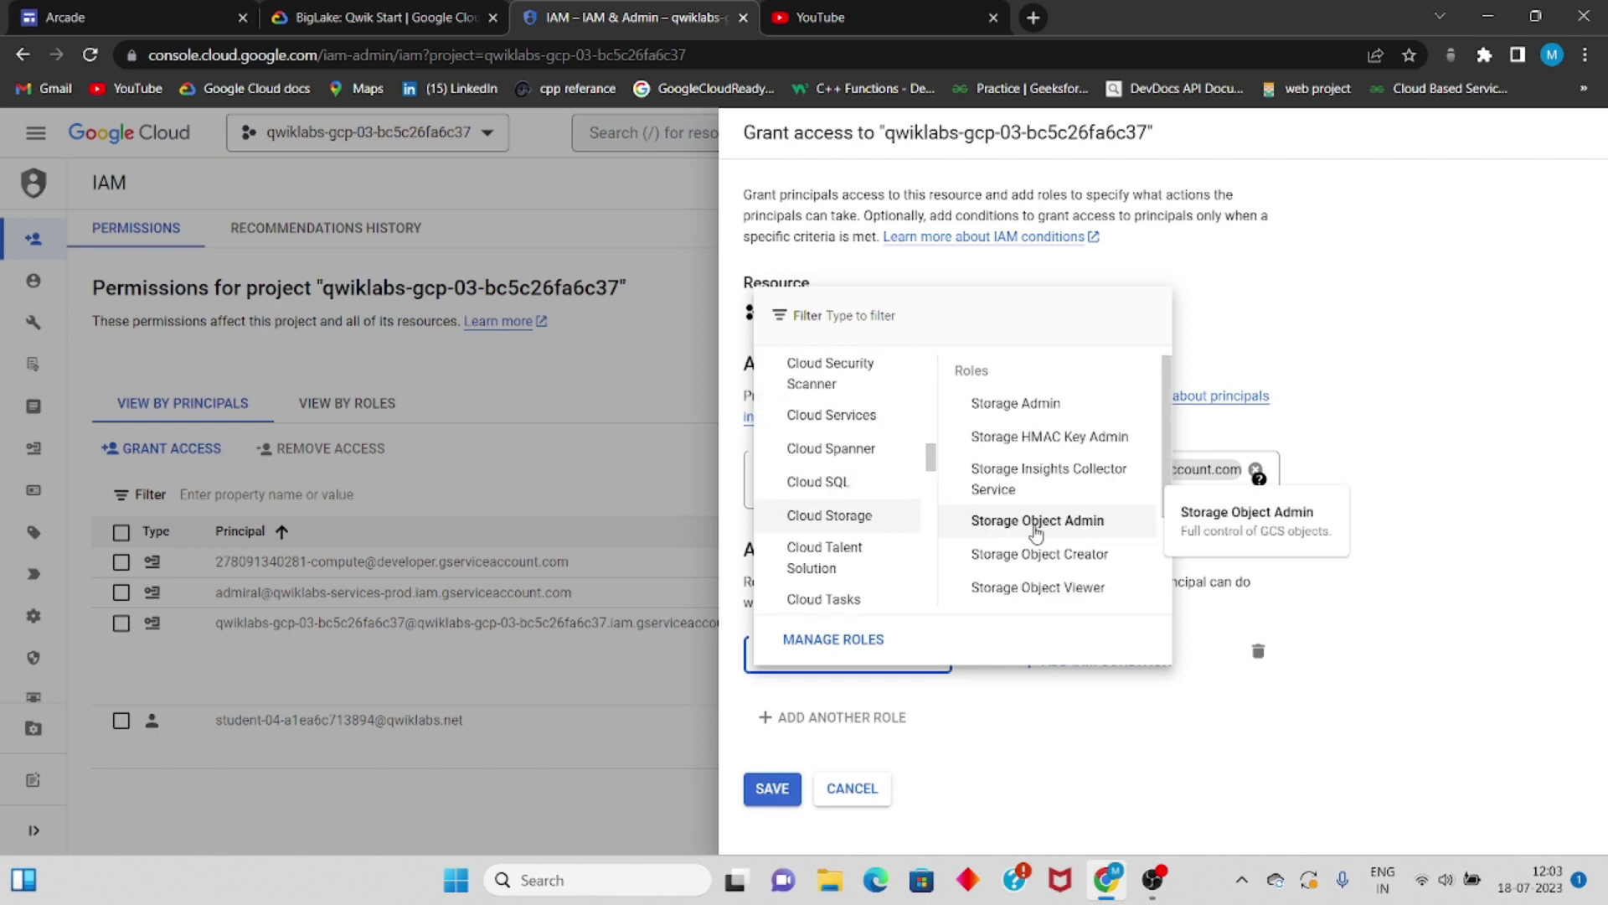
pyautogui.scroll(-3, 1104, 526)
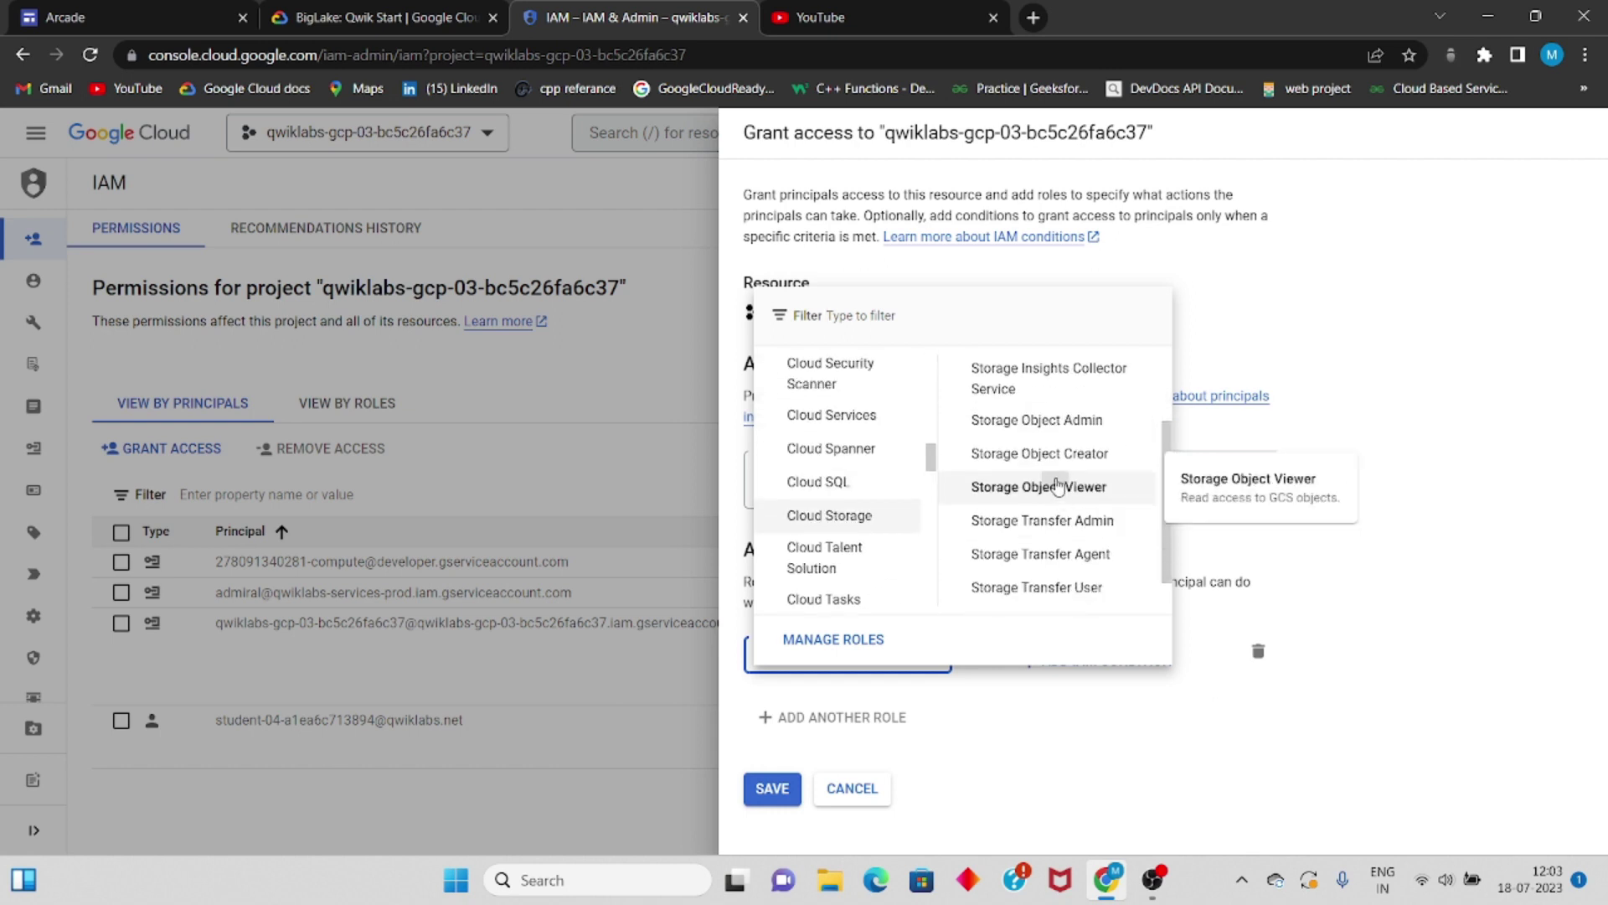
pyautogui.click(1056, 484)
pyautogui.click(772, 803)
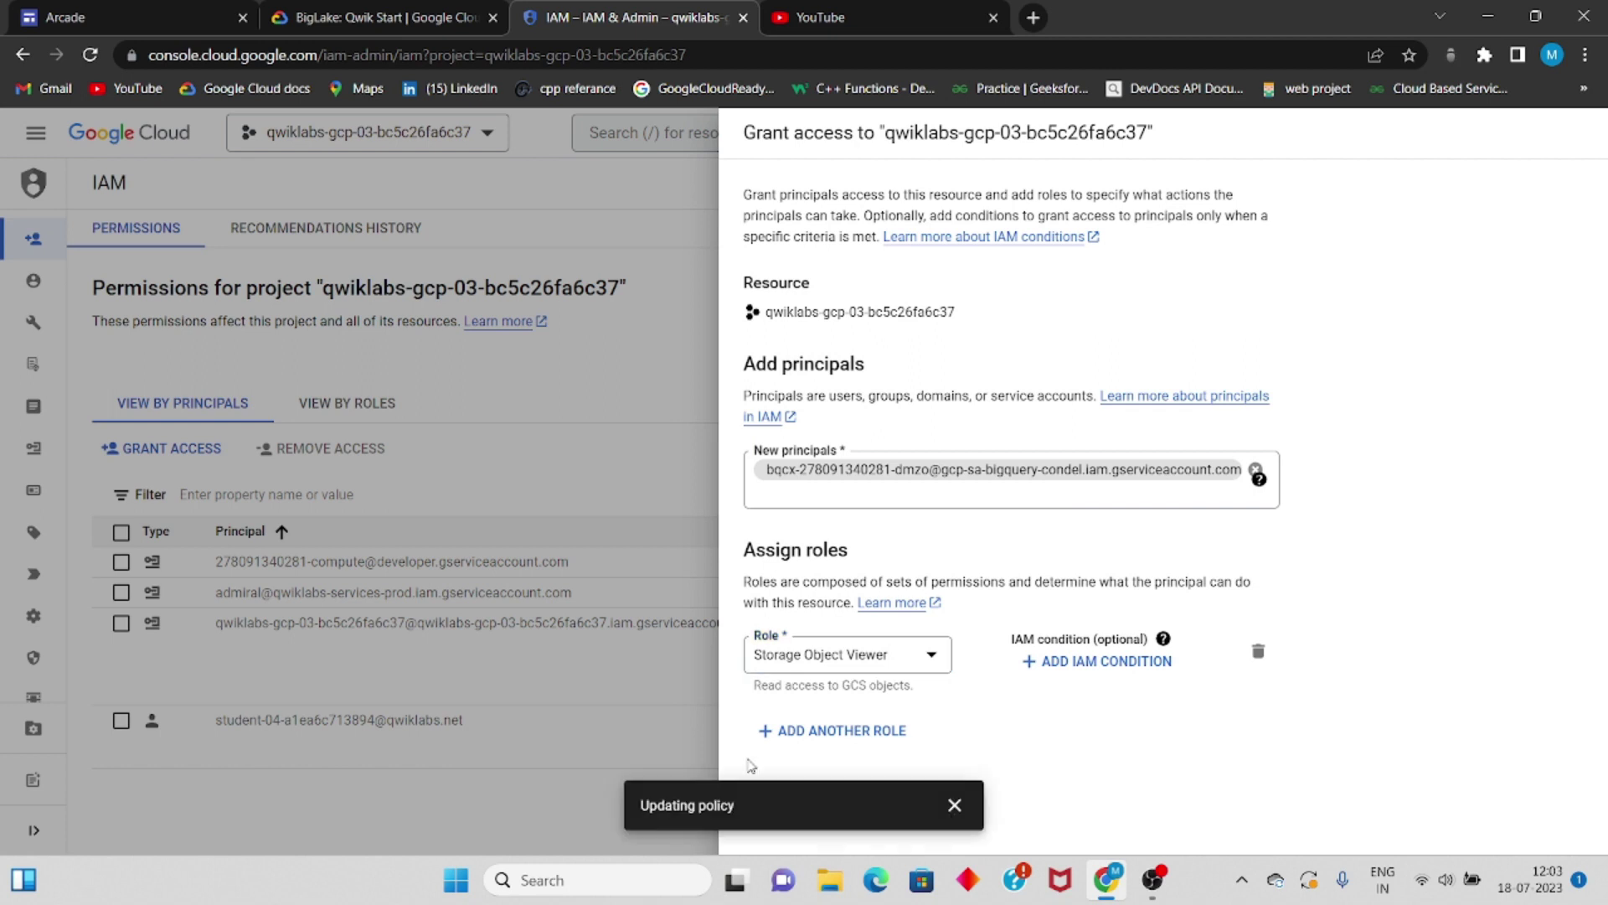
# - Check the lab progress for the objective of setting up access to a Cloud Storage data lake, repeating the check once
pyautogui.click(386, 17)
pyautogui.click(564, 729)
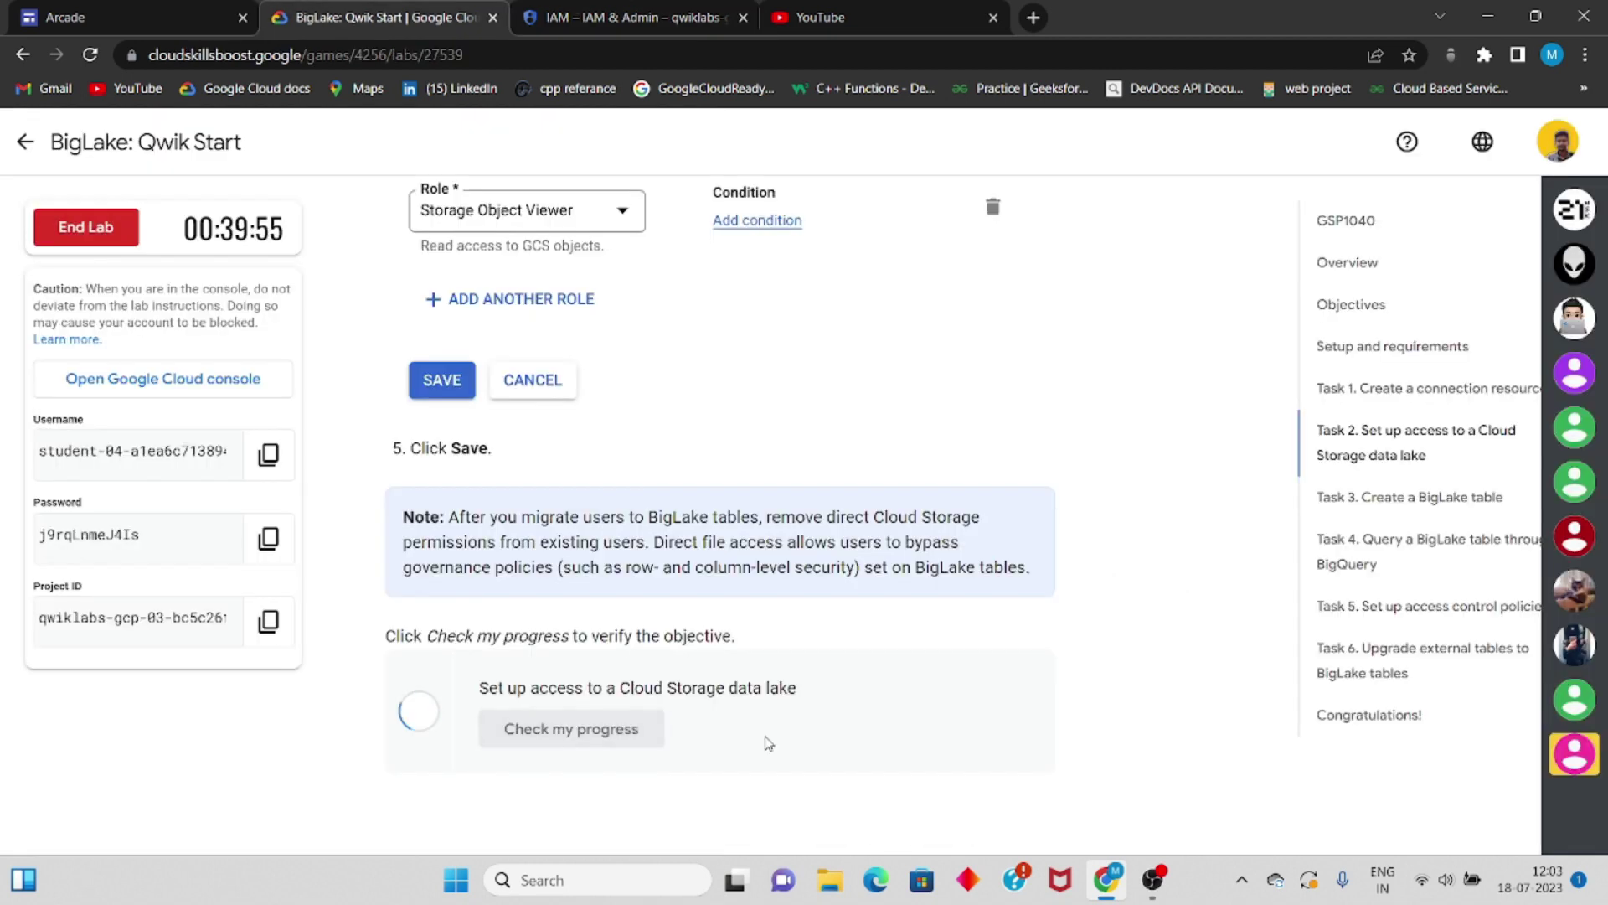
pyautogui.scroll(-5, 769, 743)
pyautogui.scroll(3, 671, 586)
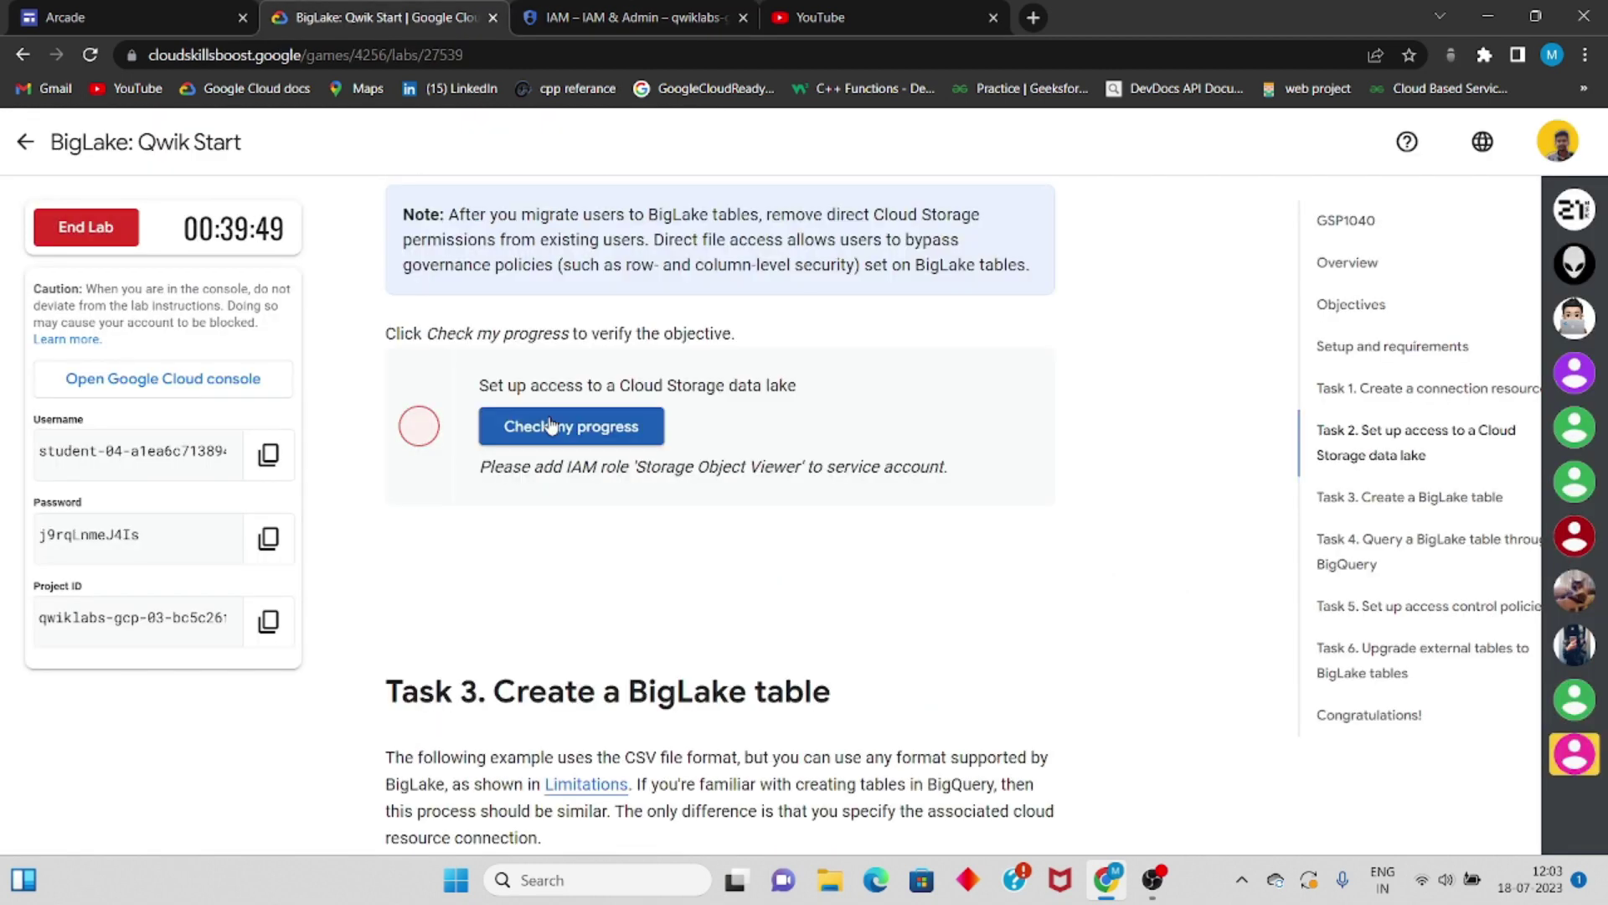
pyautogui.click(550, 423)
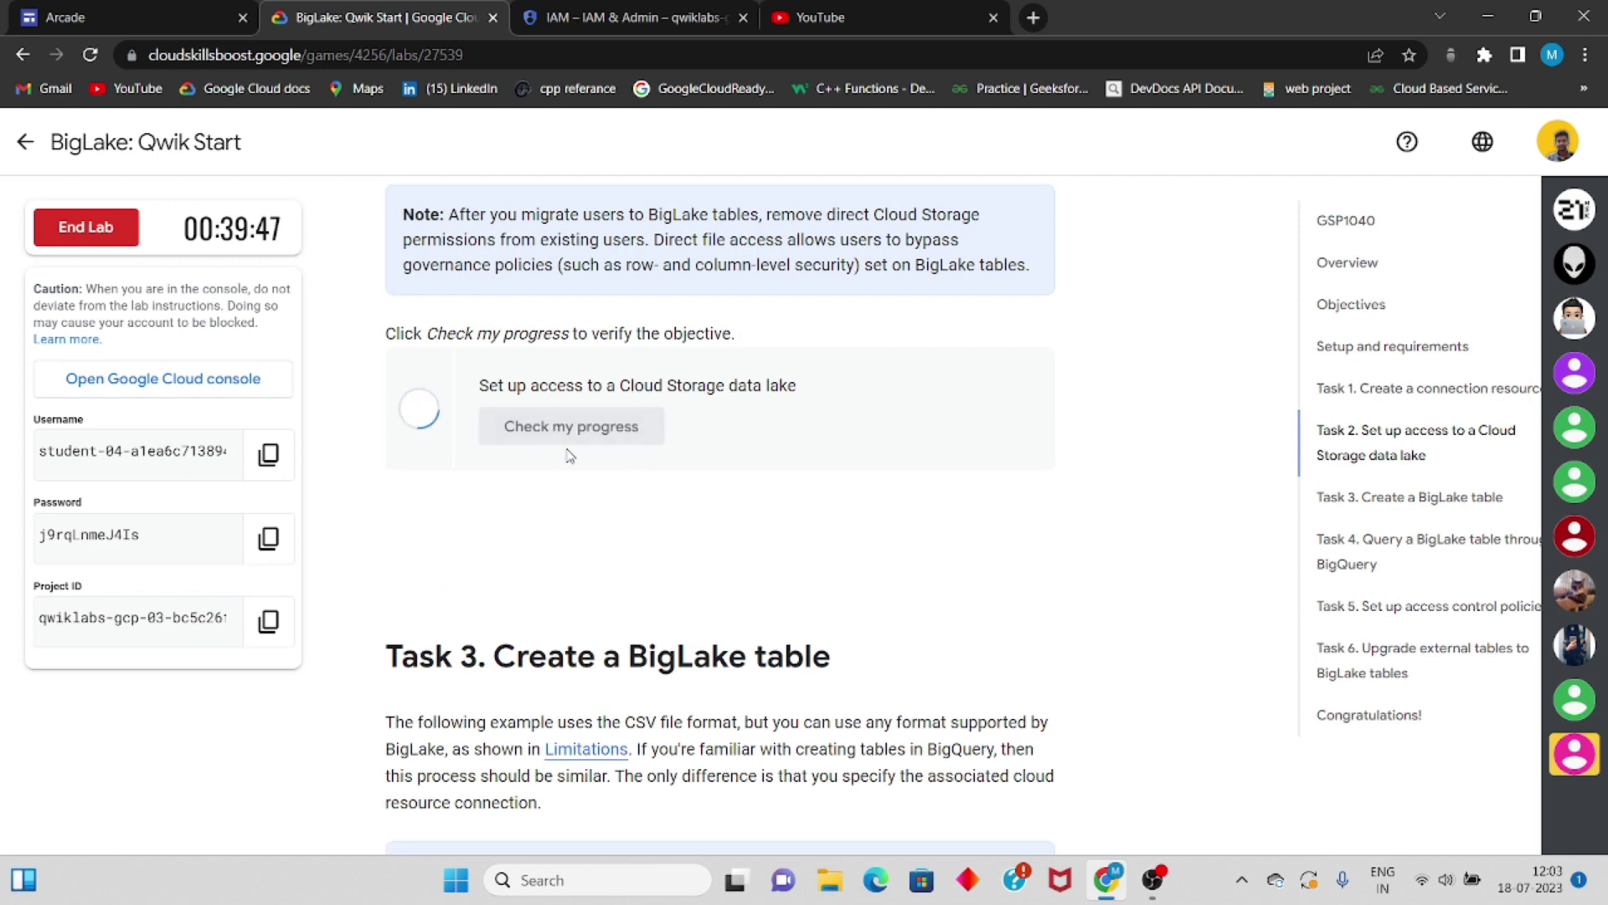
pyautogui.scroll(-2, 662, 479)
pyautogui.scroll(-2, 661, 479)
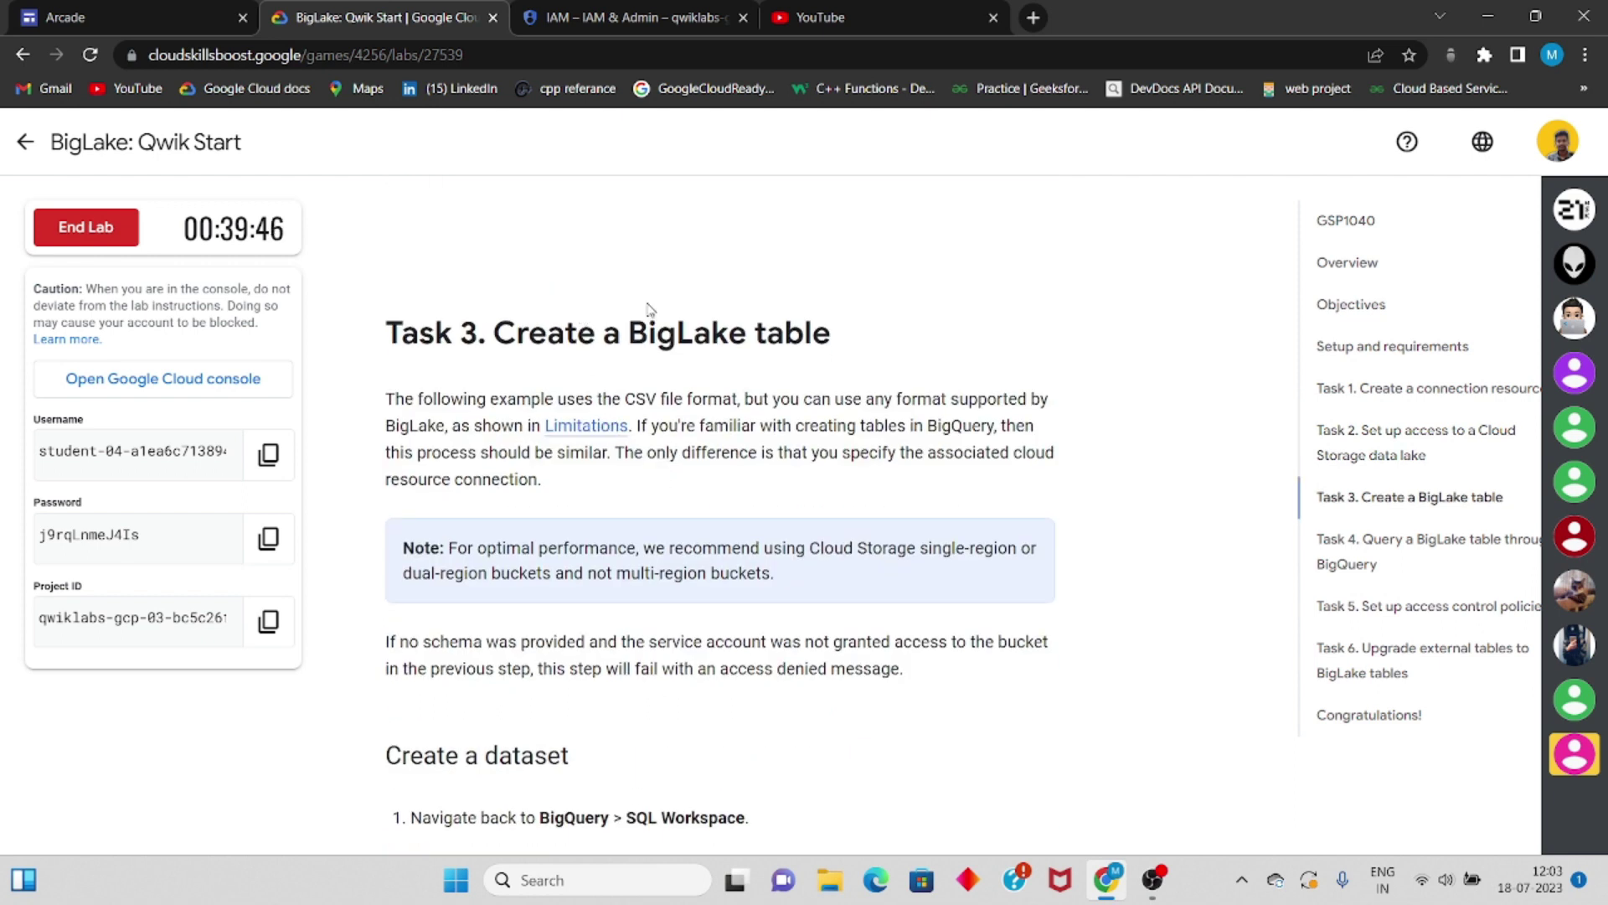
pyautogui.scroll(2, 579, 309)
pyautogui.scroll(-2, 502, 466)
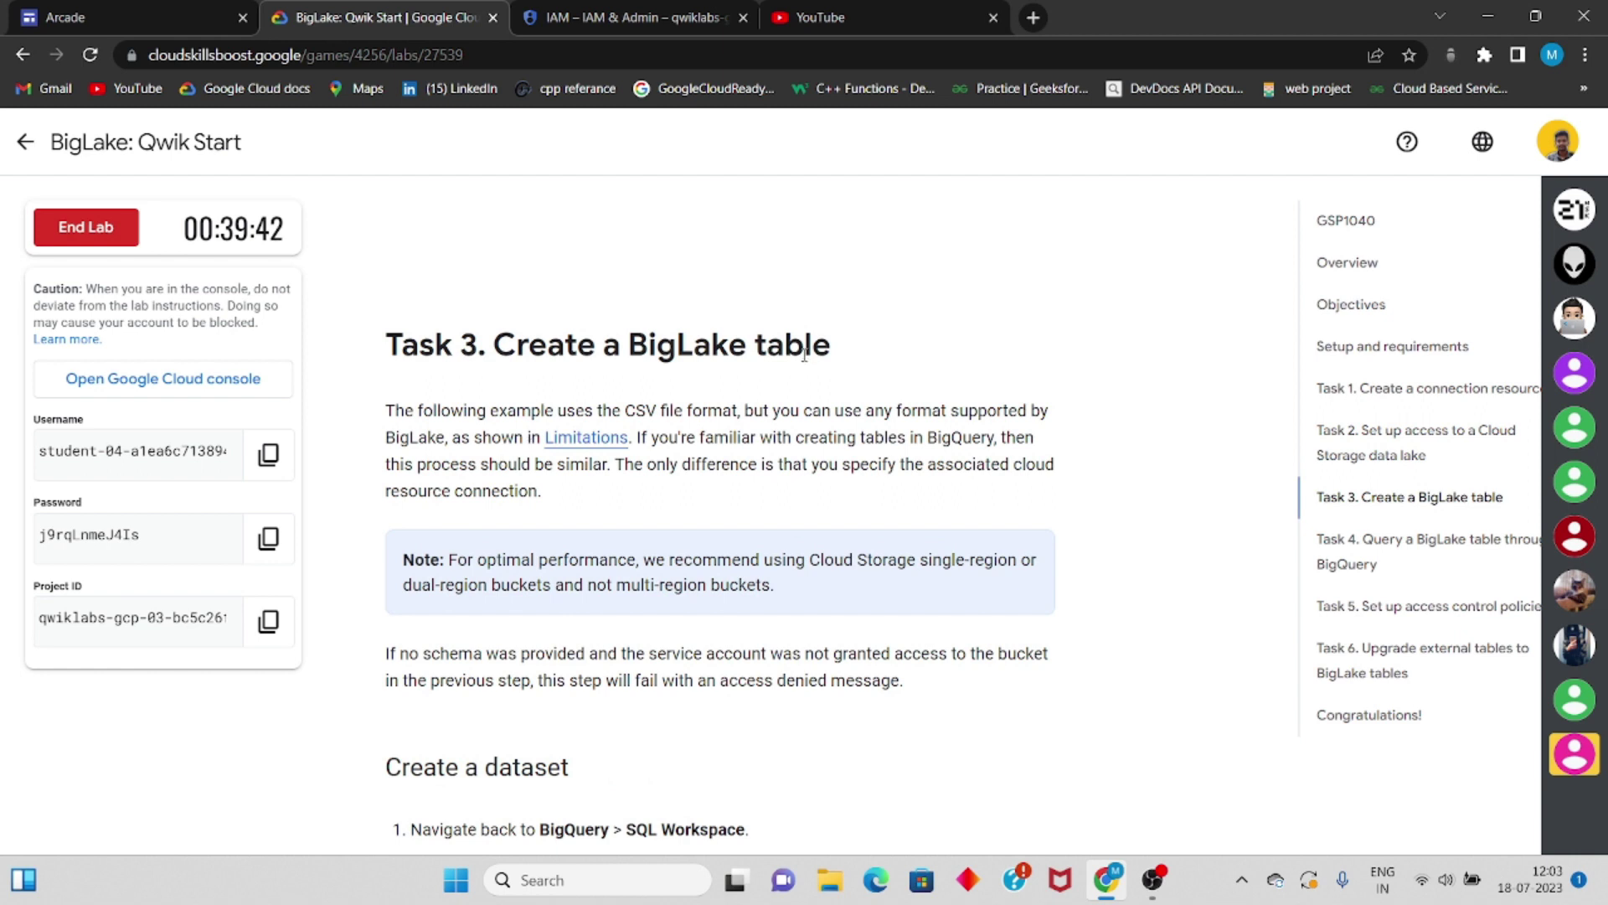
# - Copy the dataset ID demo_dataset from the Task 3 lab instructions and open BigQuery in the console
pyautogui.scroll(-2, 804, 355)
pyautogui.scroll(-6, 610, 618)
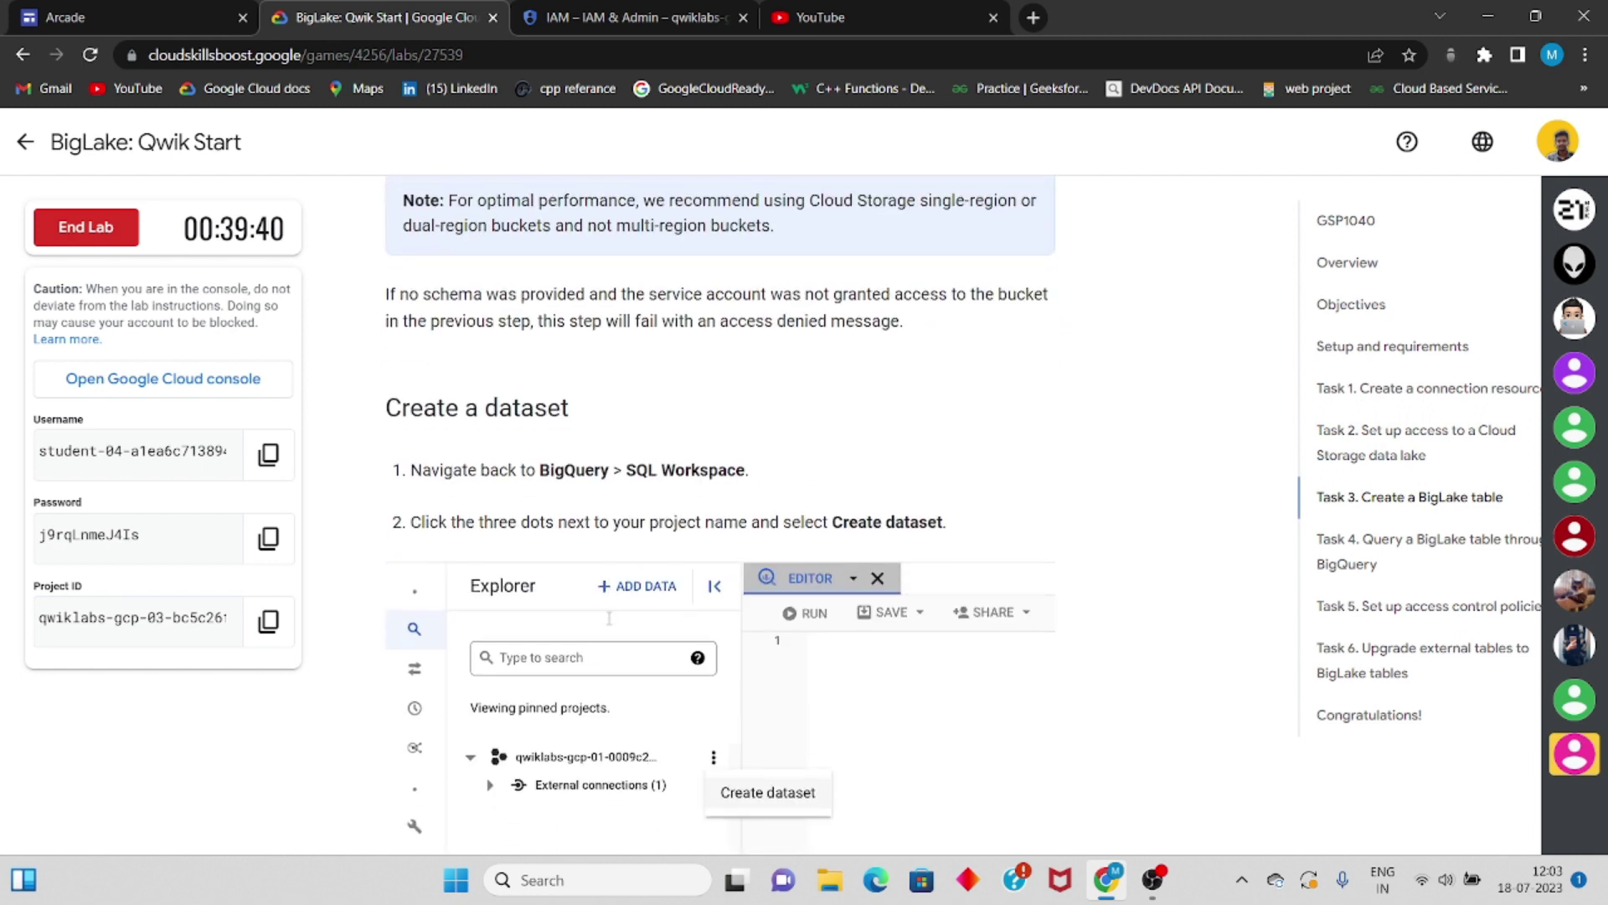
pyautogui.doubleClick(702, 461)
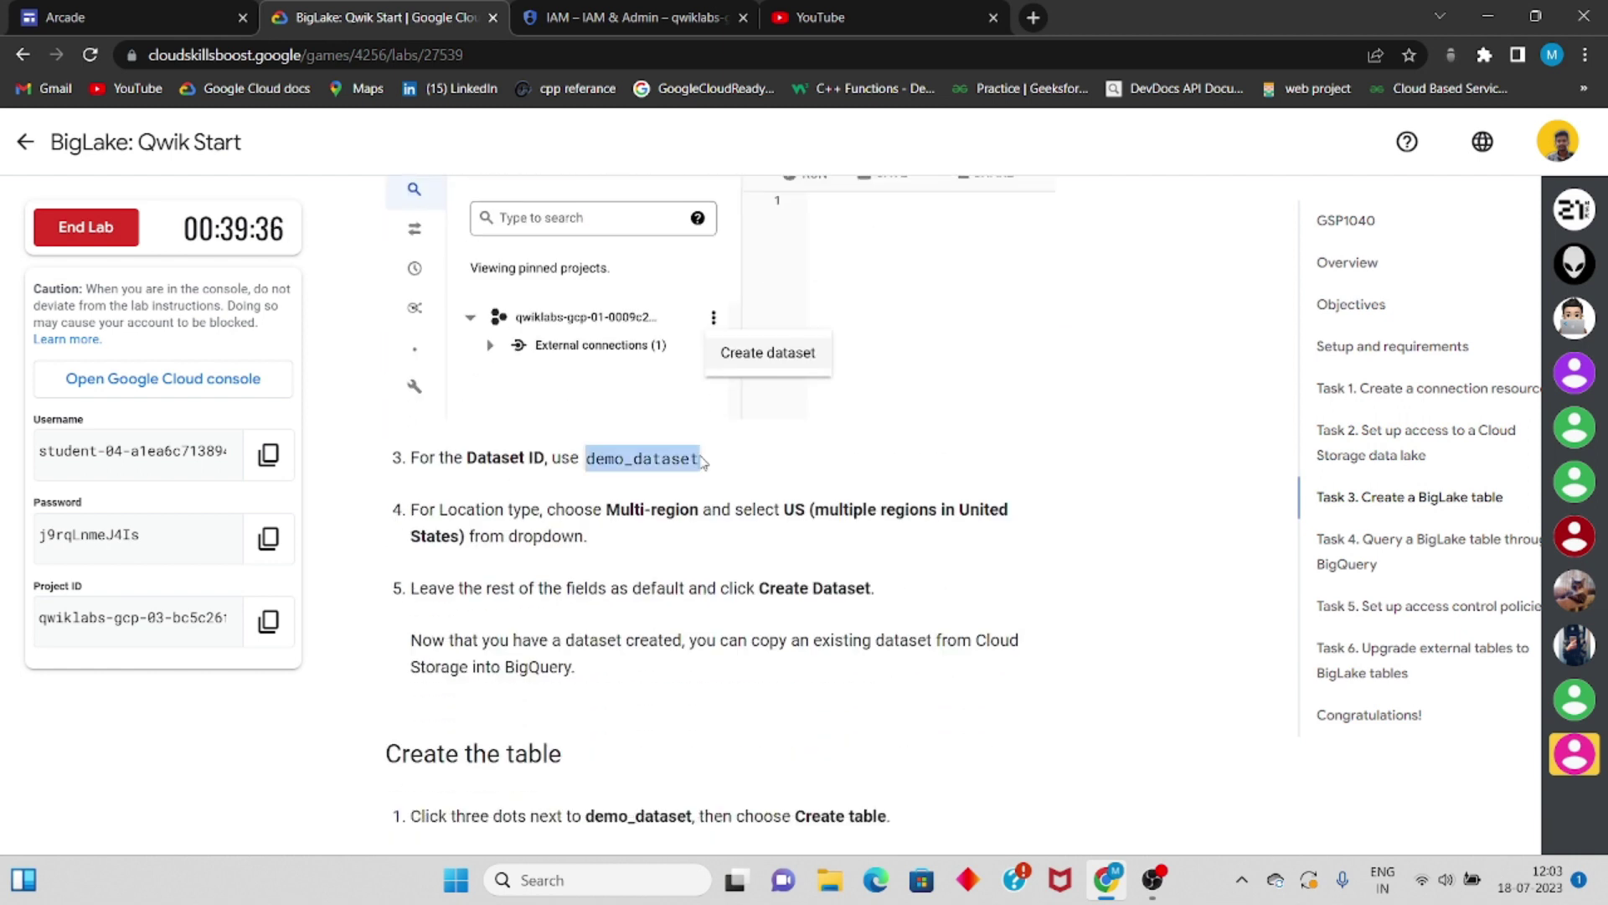
pyautogui.scroll(2, 704, 463)
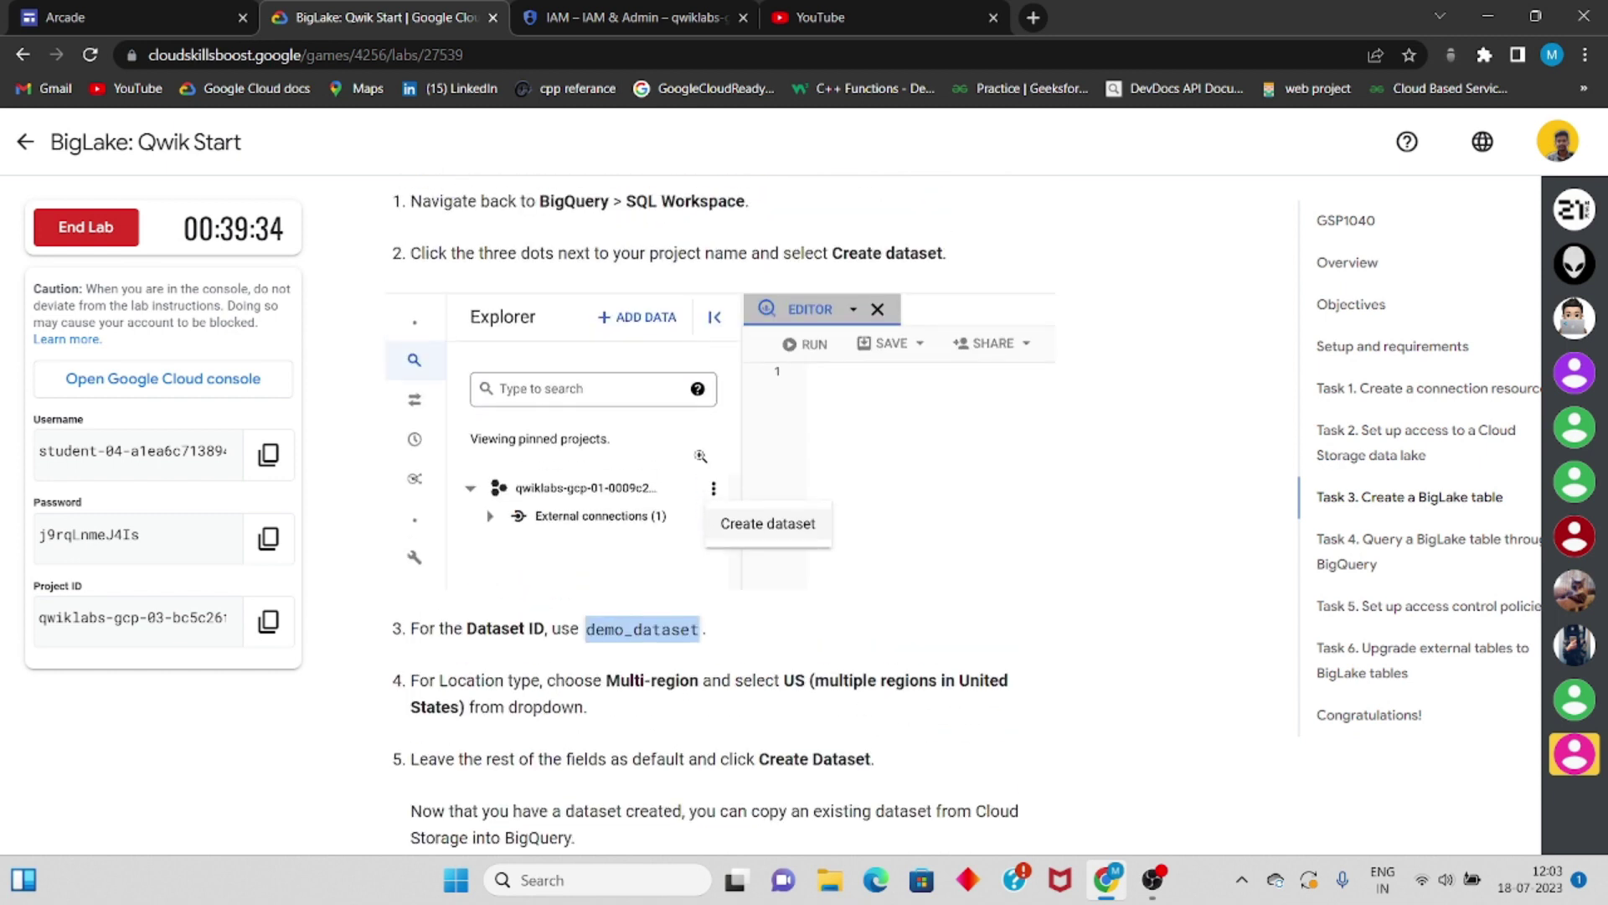
pyautogui.click(614, 10)
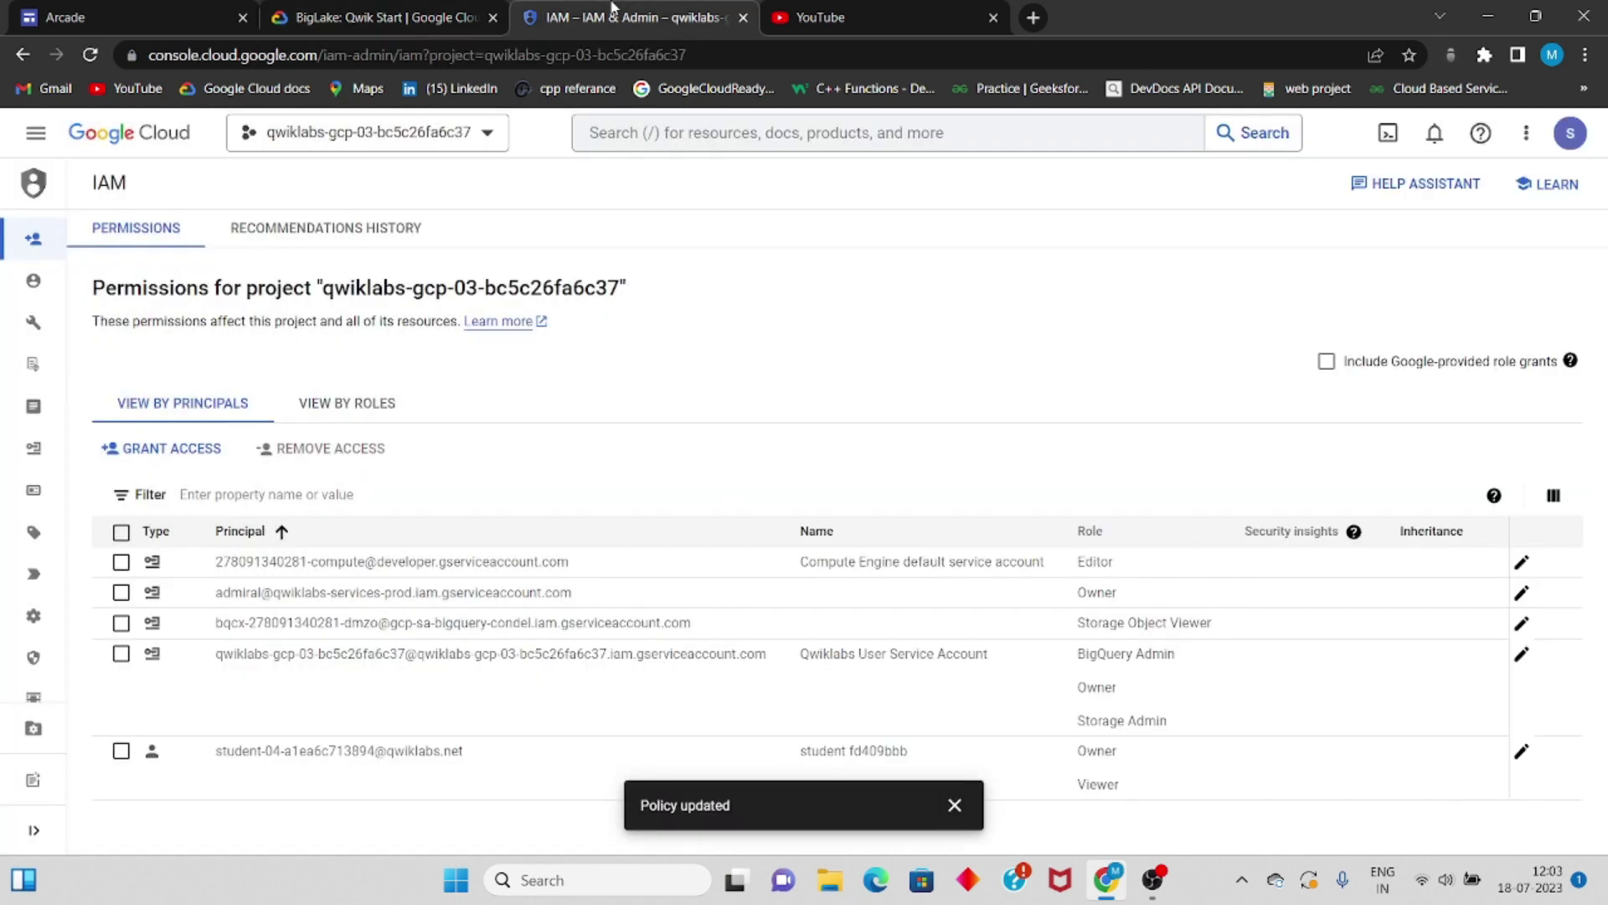
pyautogui.click(33, 134)
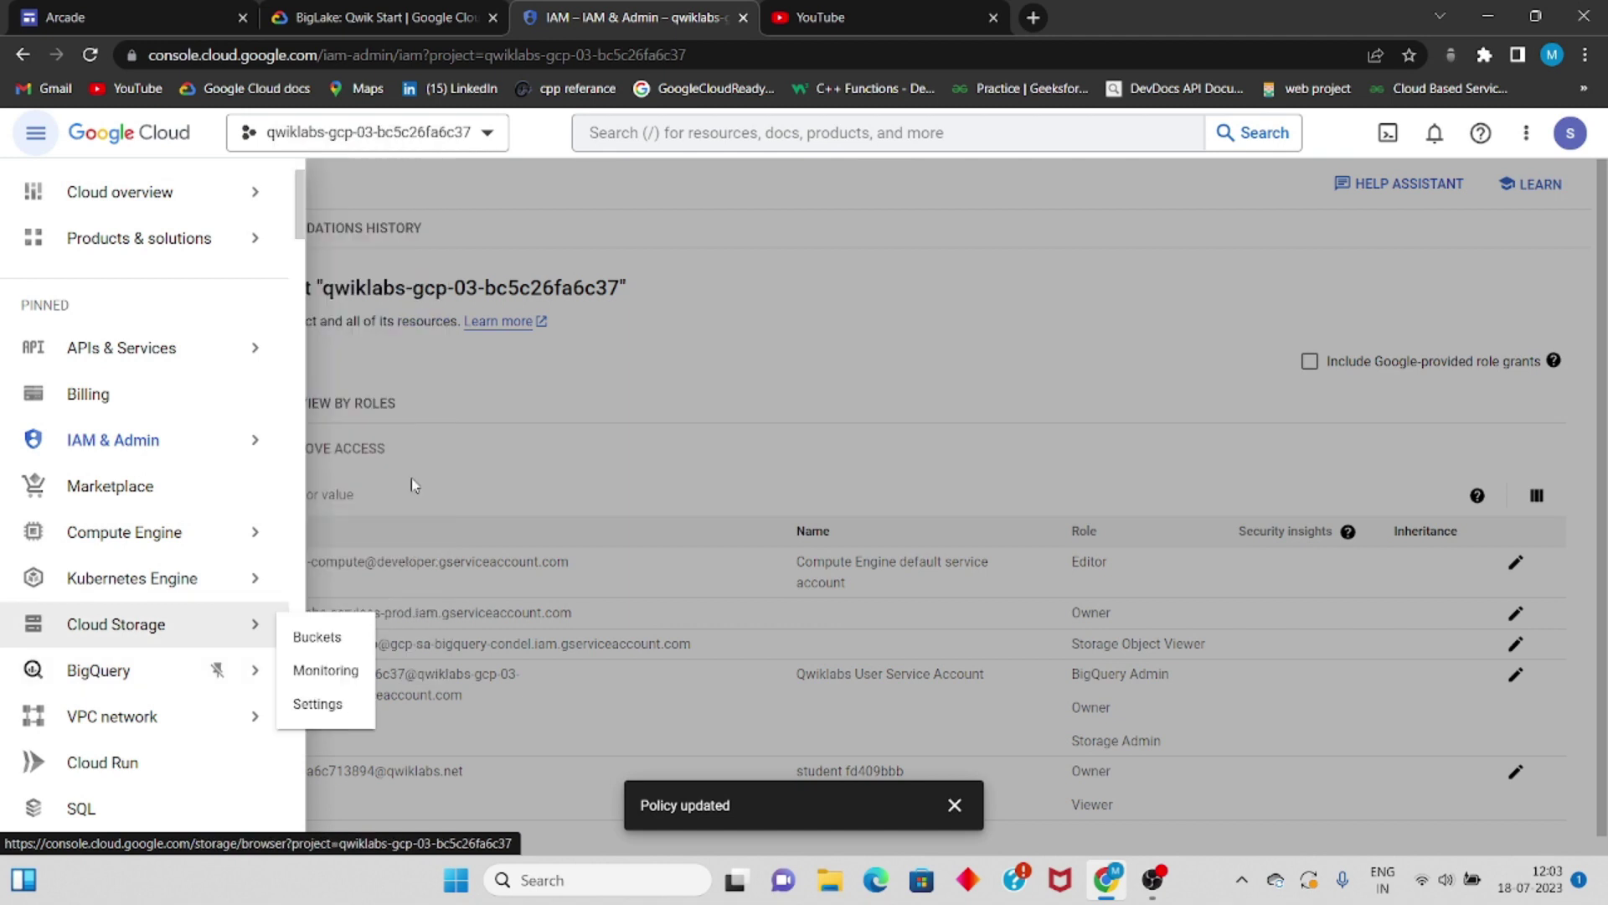
pyautogui.click(107, 670)
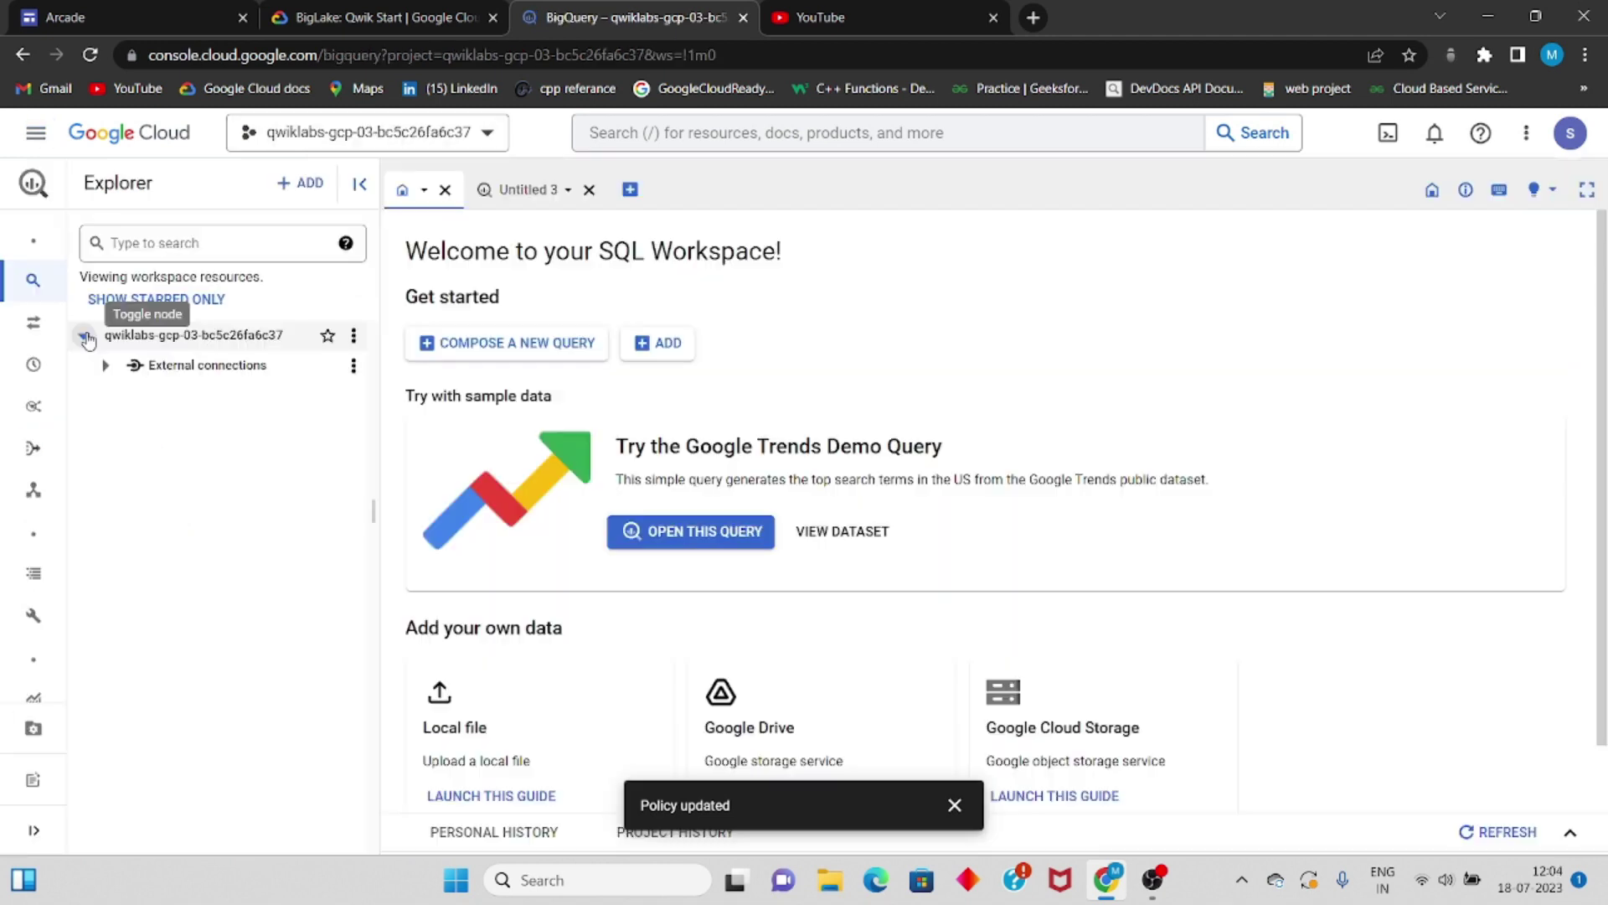
# - Create a dataset in the lab project with the ID demo_dataset and the US (multiple regions in United States) multi-region location
pyautogui.click(353, 336)
pyautogui.click(397, 371)
pyautogui.click(1137, 268)
pyautogui.press('Down')
pyautogui.press('Return')
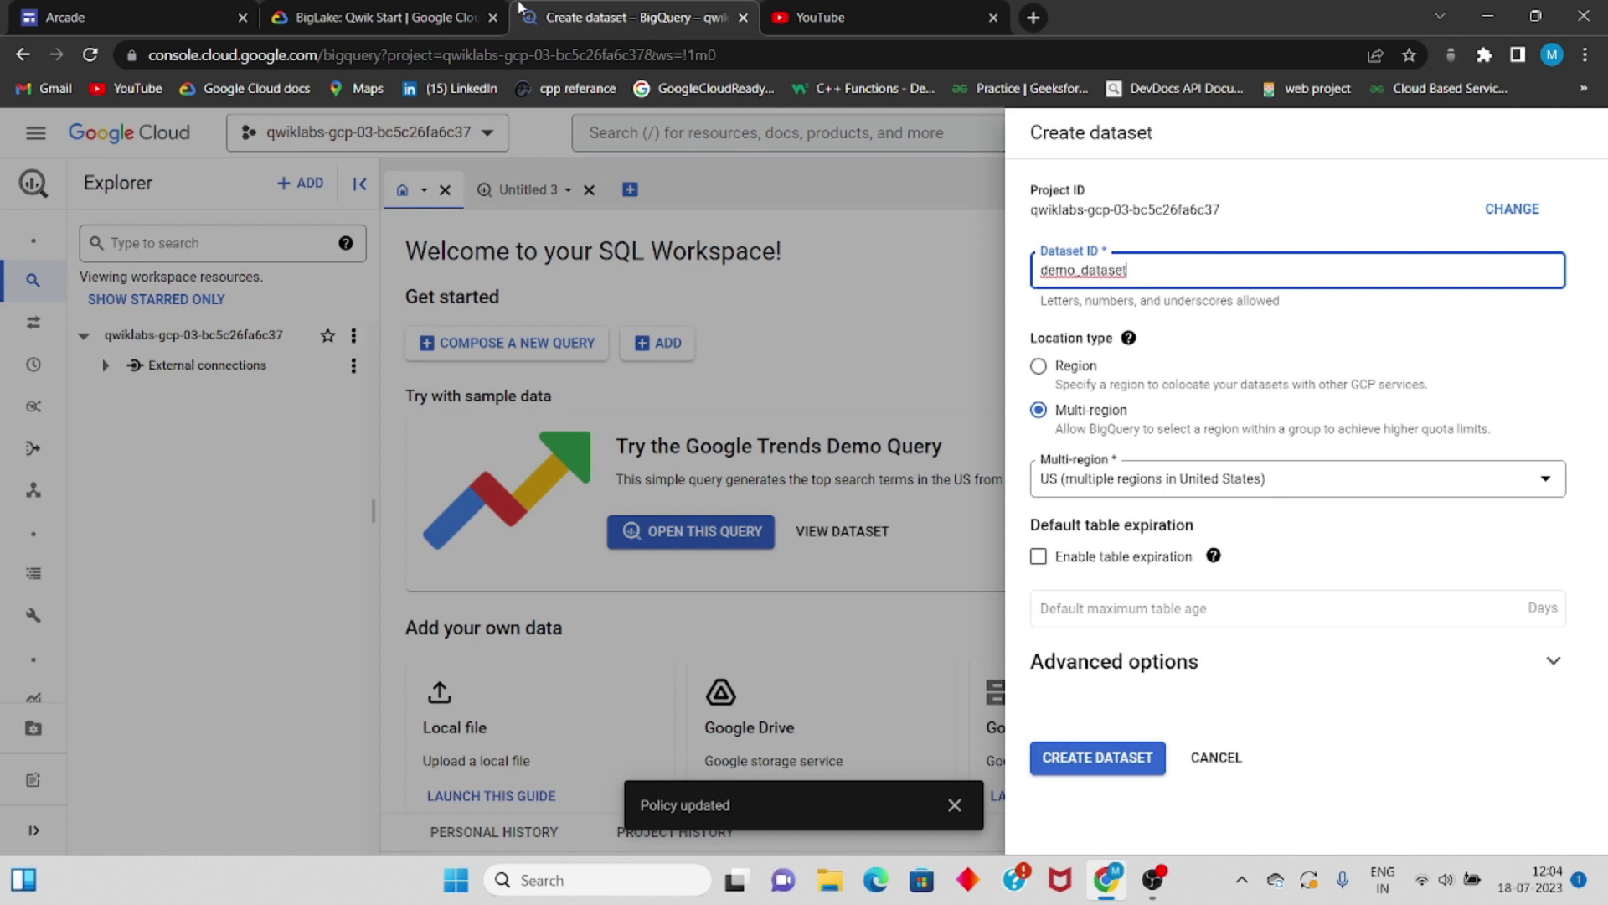
pyautogui.click(377, 16)
pyautogui.scroll(-2, 616, 637)
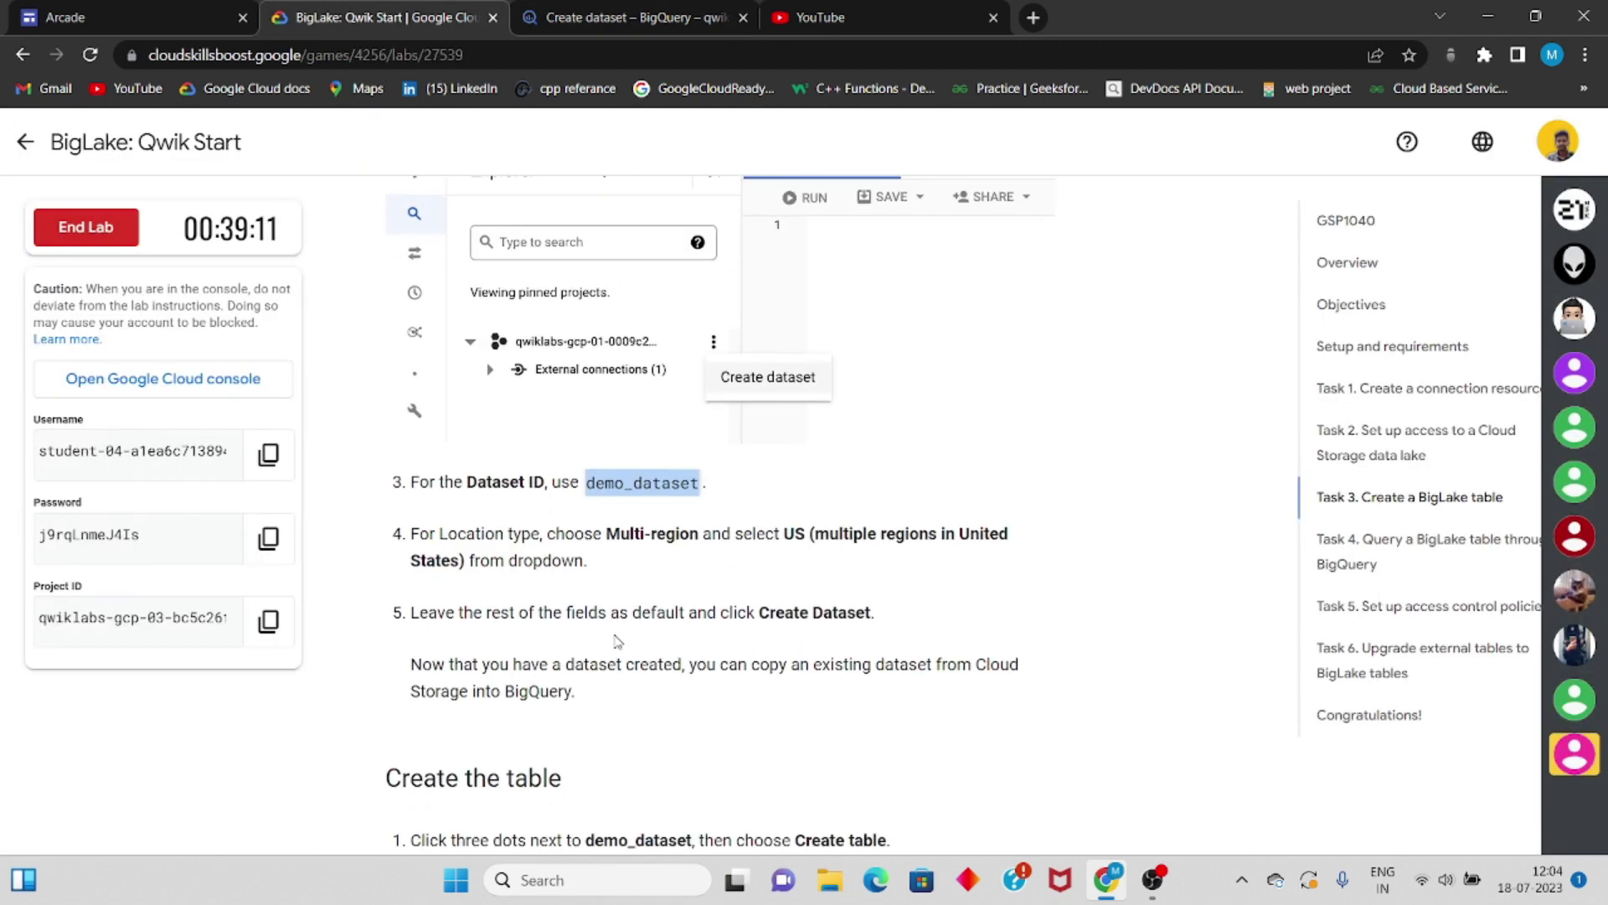
pyautogui.scroll(-5, 616, 553)
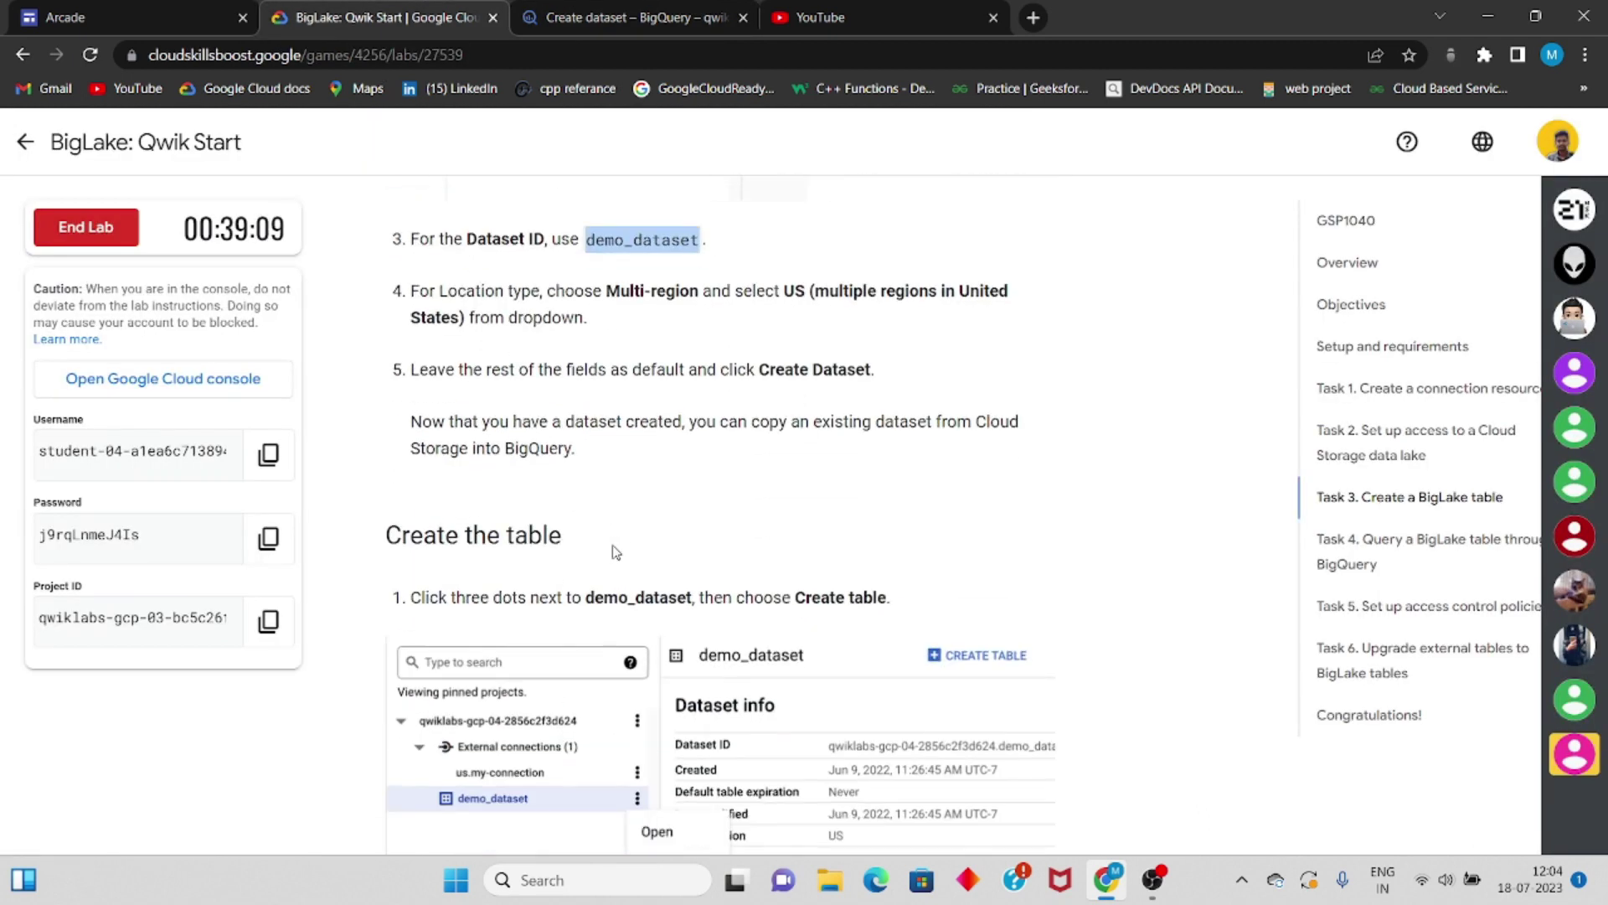
pyautogui.click(637, 17)
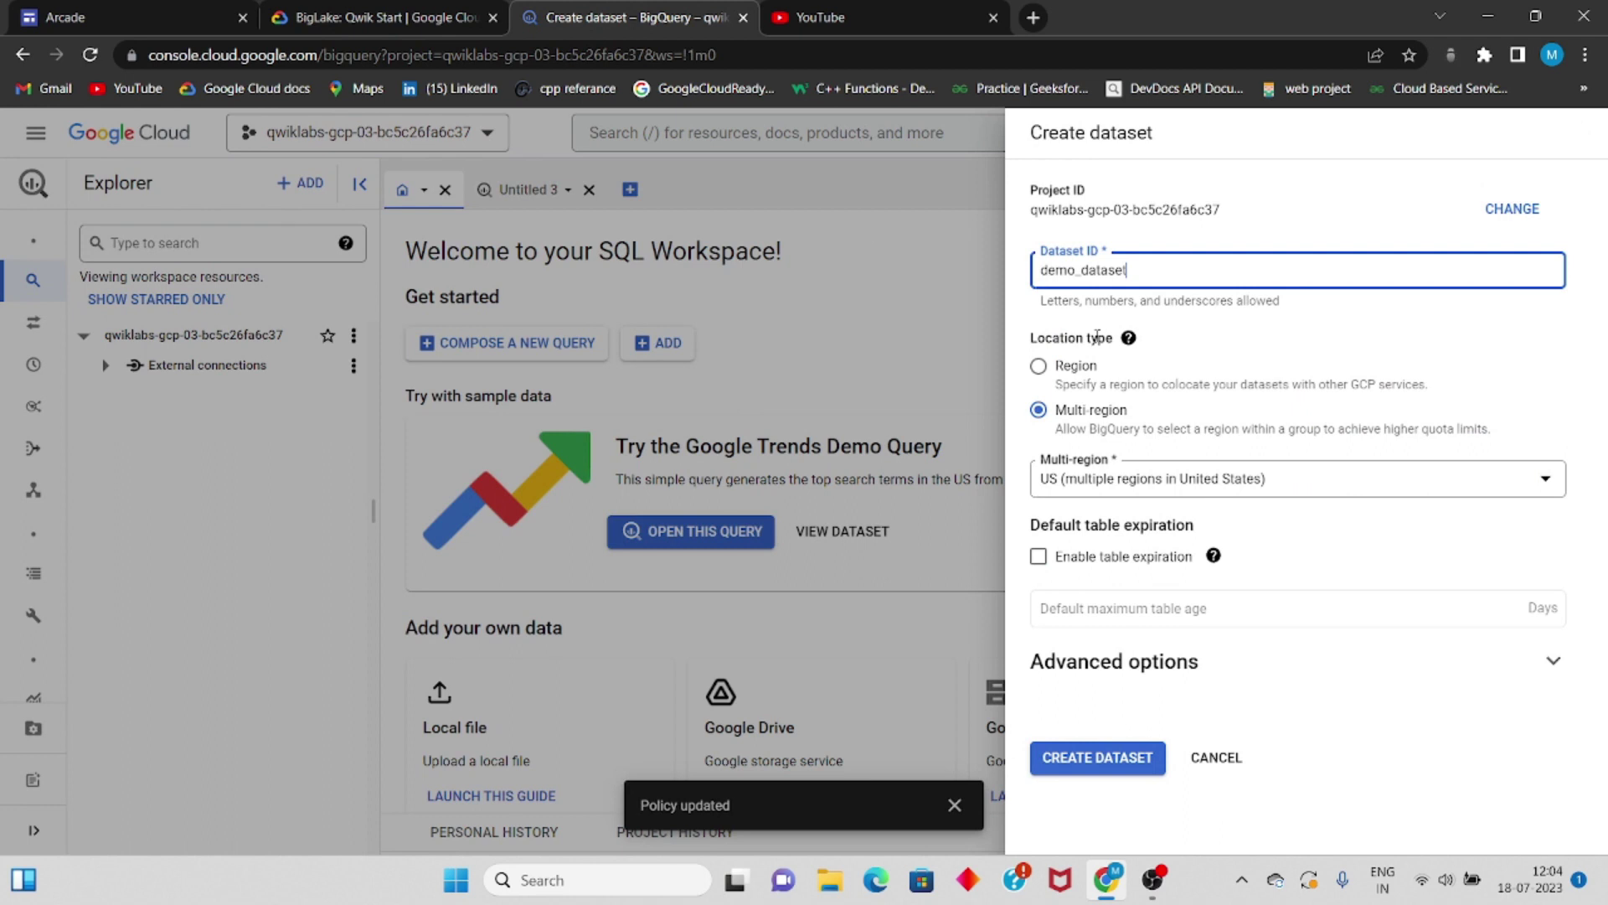
pyautogui.click(1119, 758)
# - Review the lab's Create the table instructions for the table source, bucket file and destination settings
pyautogui.click(381, 17)
pyautogui.scroll(-1, 538, 512)
pyautogui.scroll(-6, 537, 513)
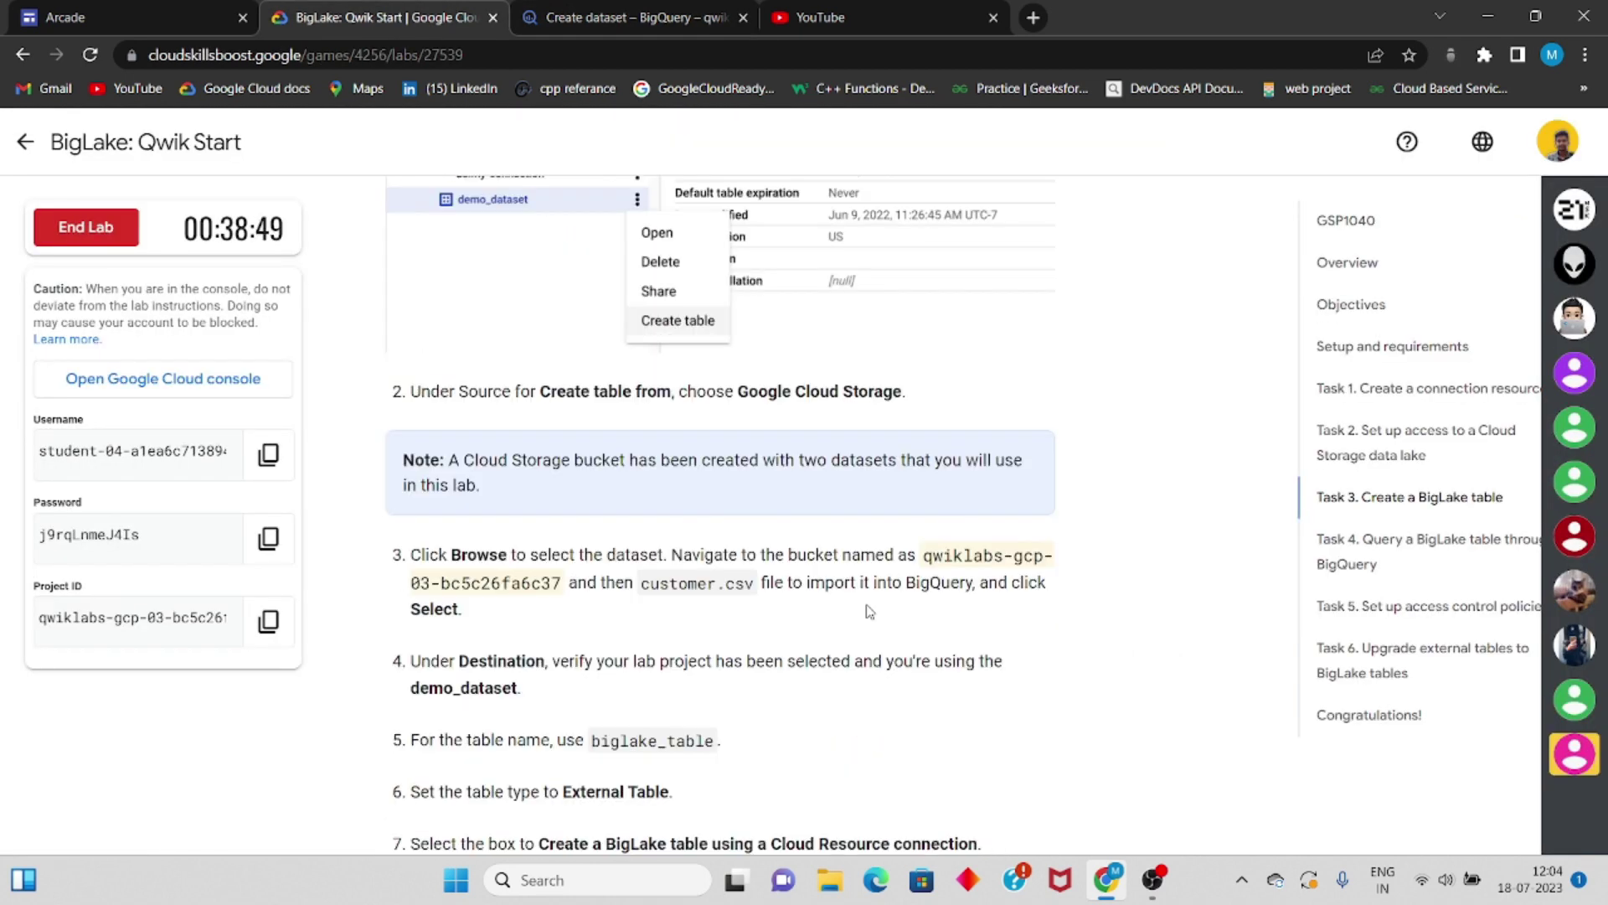
pyautogui.scroll(5, 901, 374)
pyautogui.scroll(-4, 901, 374)
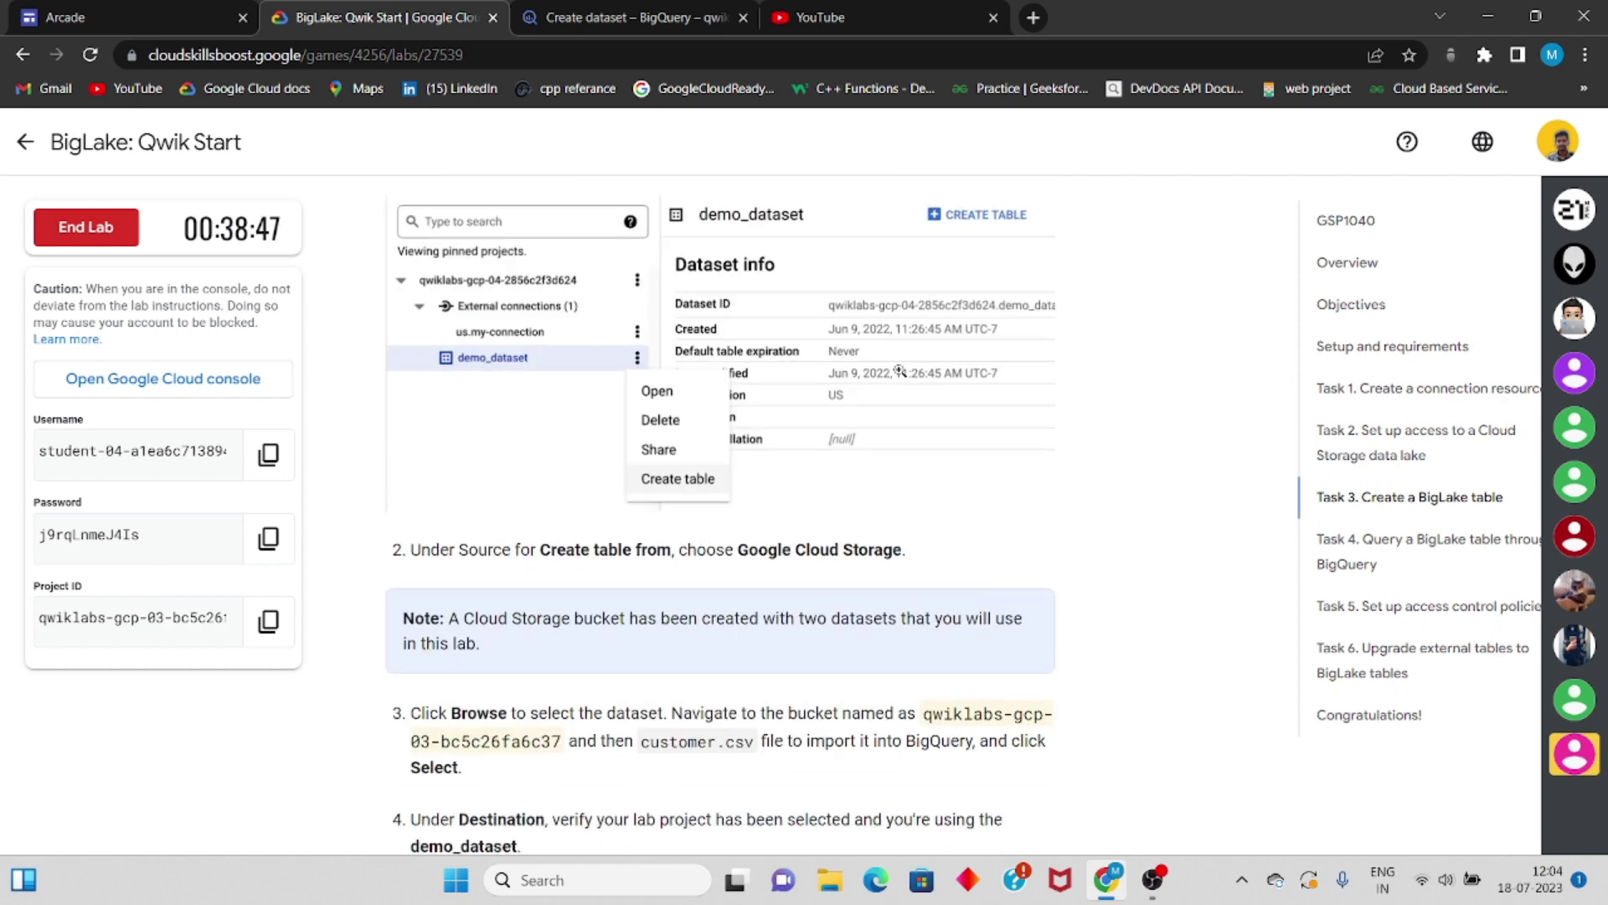
# - In BigQuery, start a new table in demo_dataset with Google Cloud Storage as its source
pyautogui.click(708, 56)
pyautogui.click(624, 17)
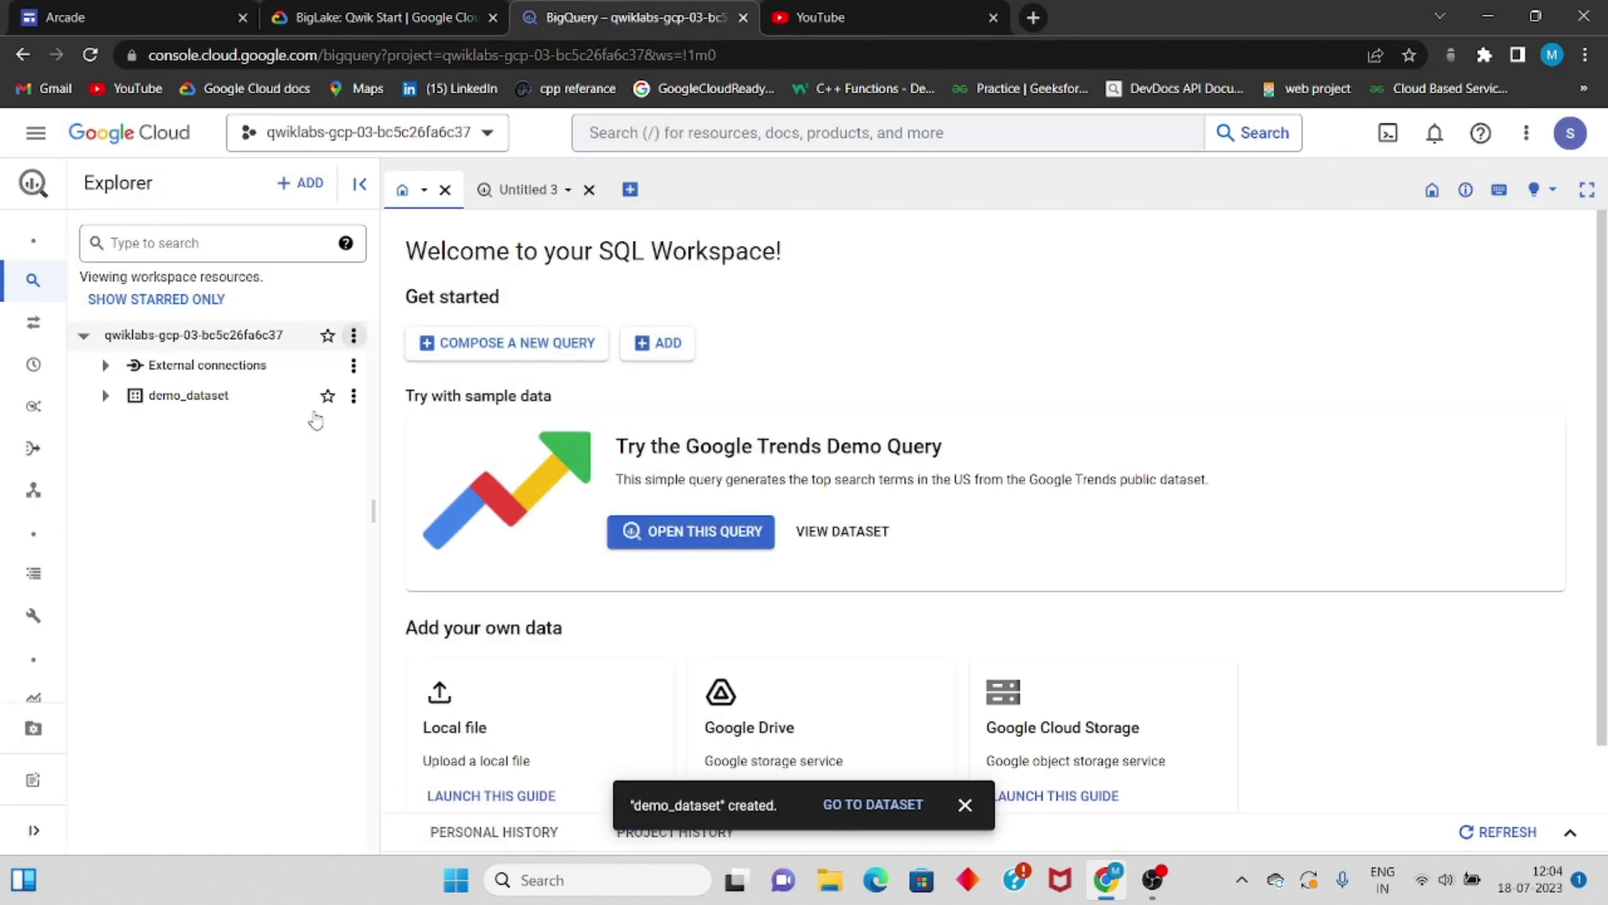
pyautogui.click(354, 395)
pyautogui.moveTo(389, 470)
pyautogui.click(399, 603)
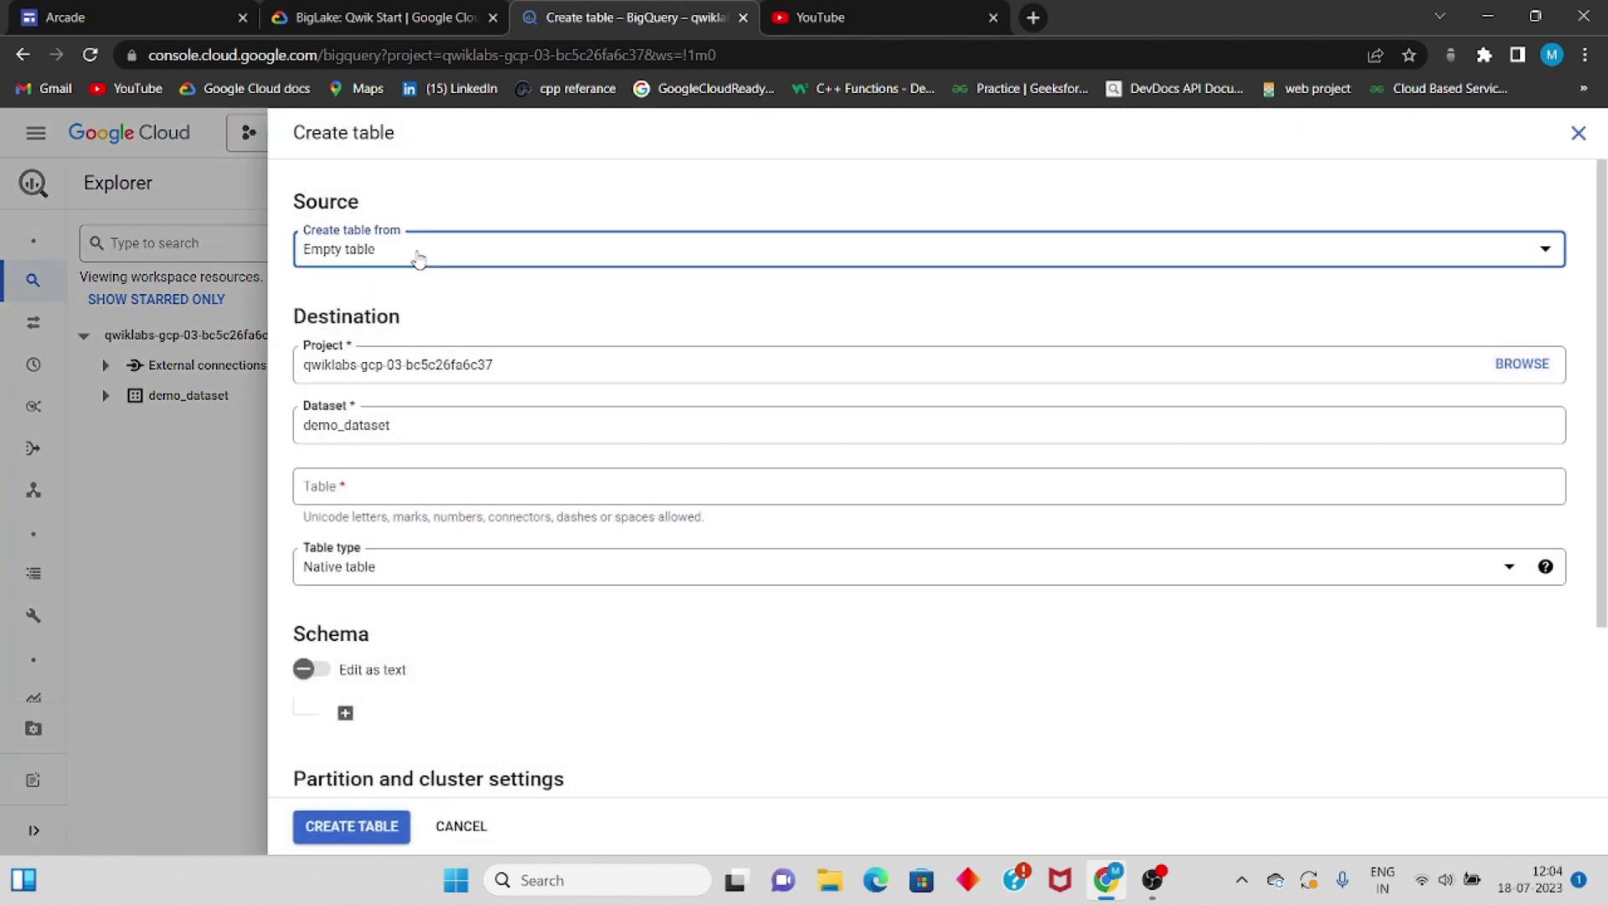
pyautogui.click(418, 260)
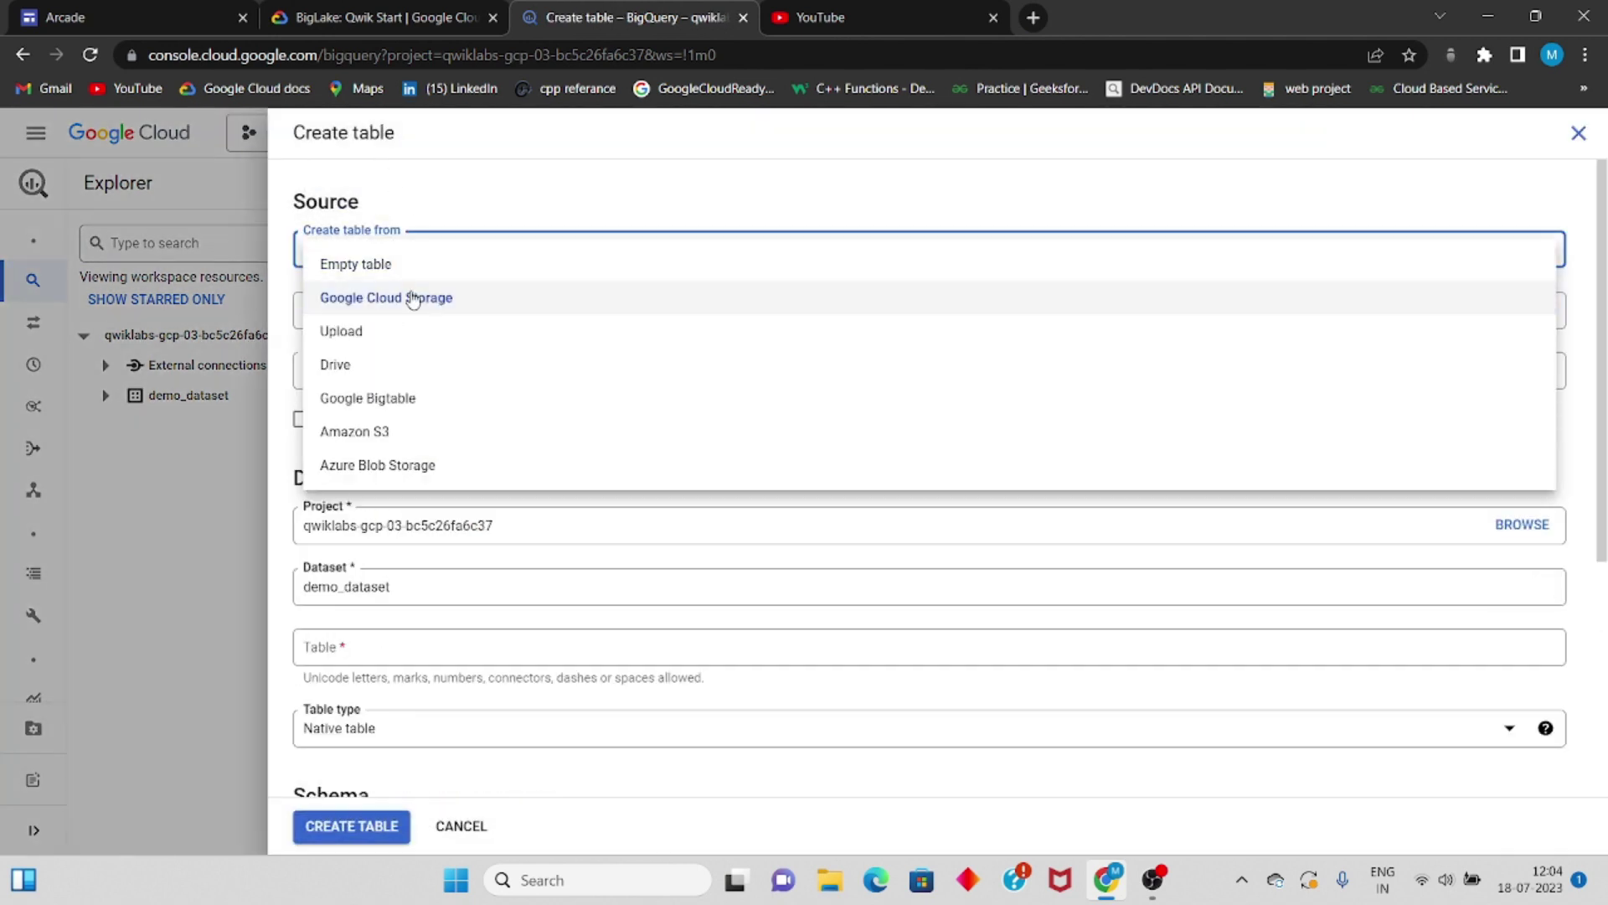
pyautogui.click(536, 297)
# - Following the lab's source file instructions, select customer.csv from the lab project's bucket as the table's source file
pyautogui.click(387, 11)
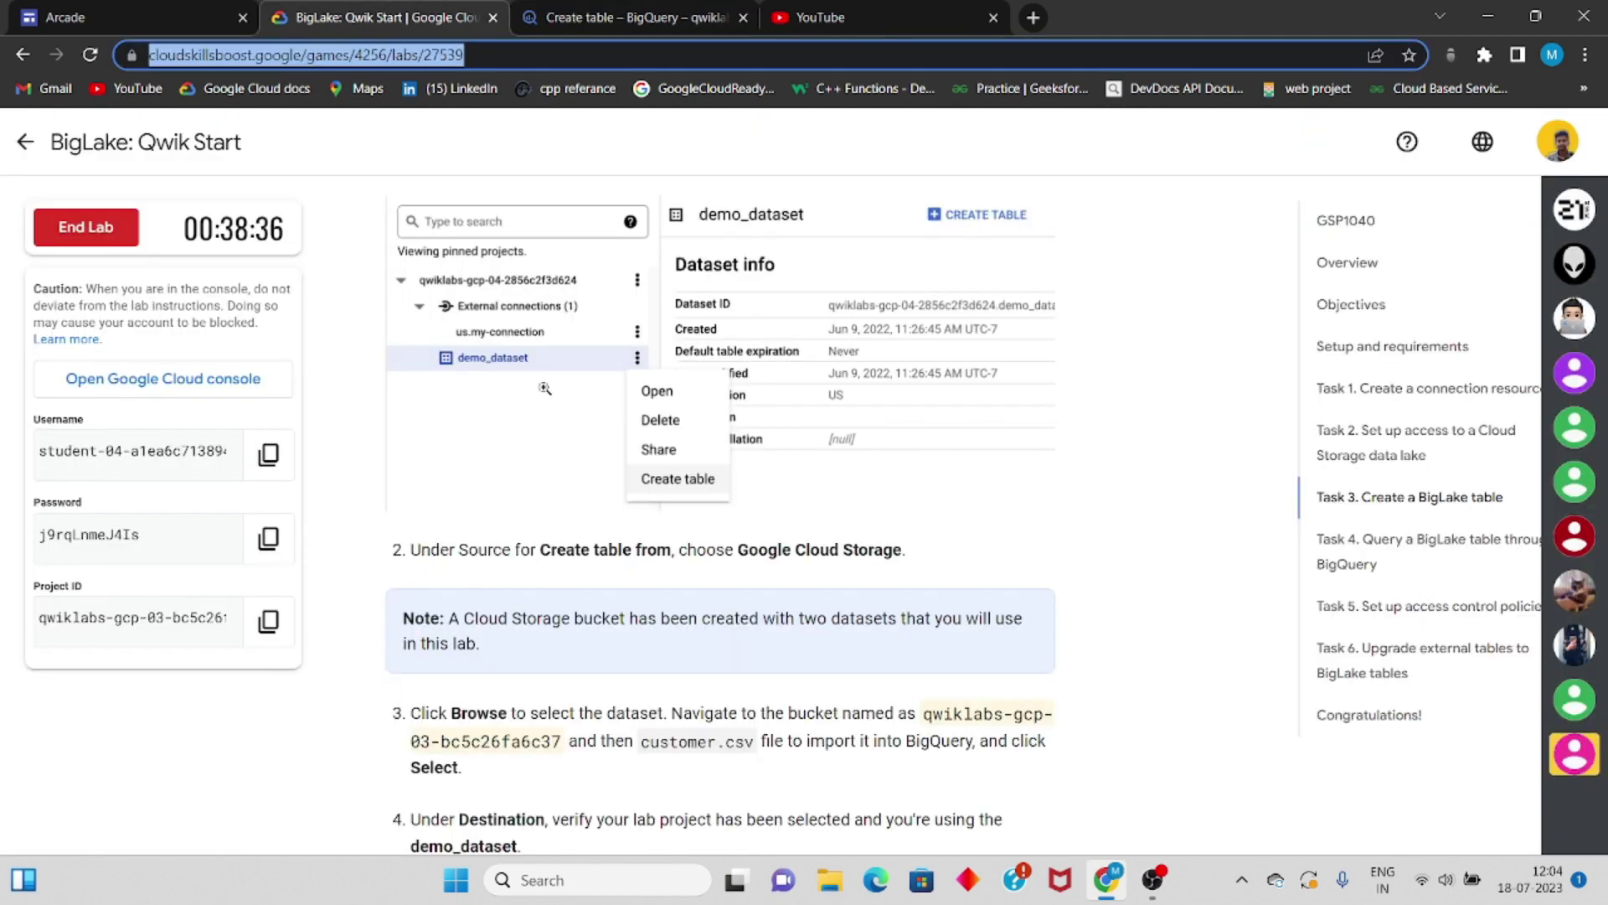
pyautogui.scroll(-3, 719, 376)
pyautogui.scroll(-1, 881, 400)
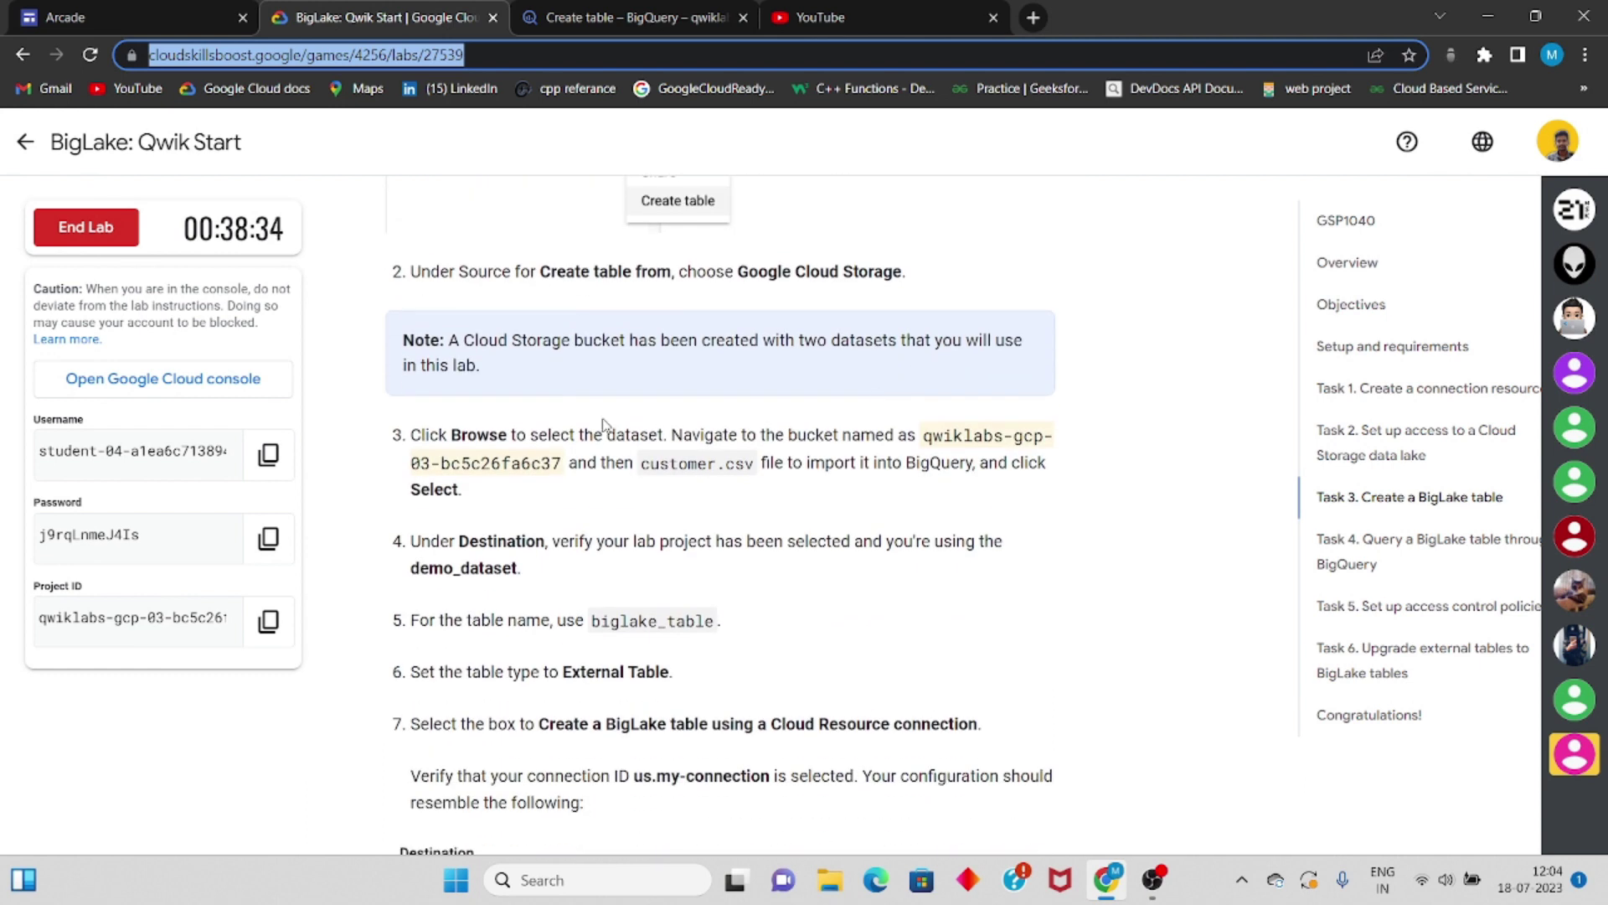
pyautogui.hotkey('ctrl', 'Tab')
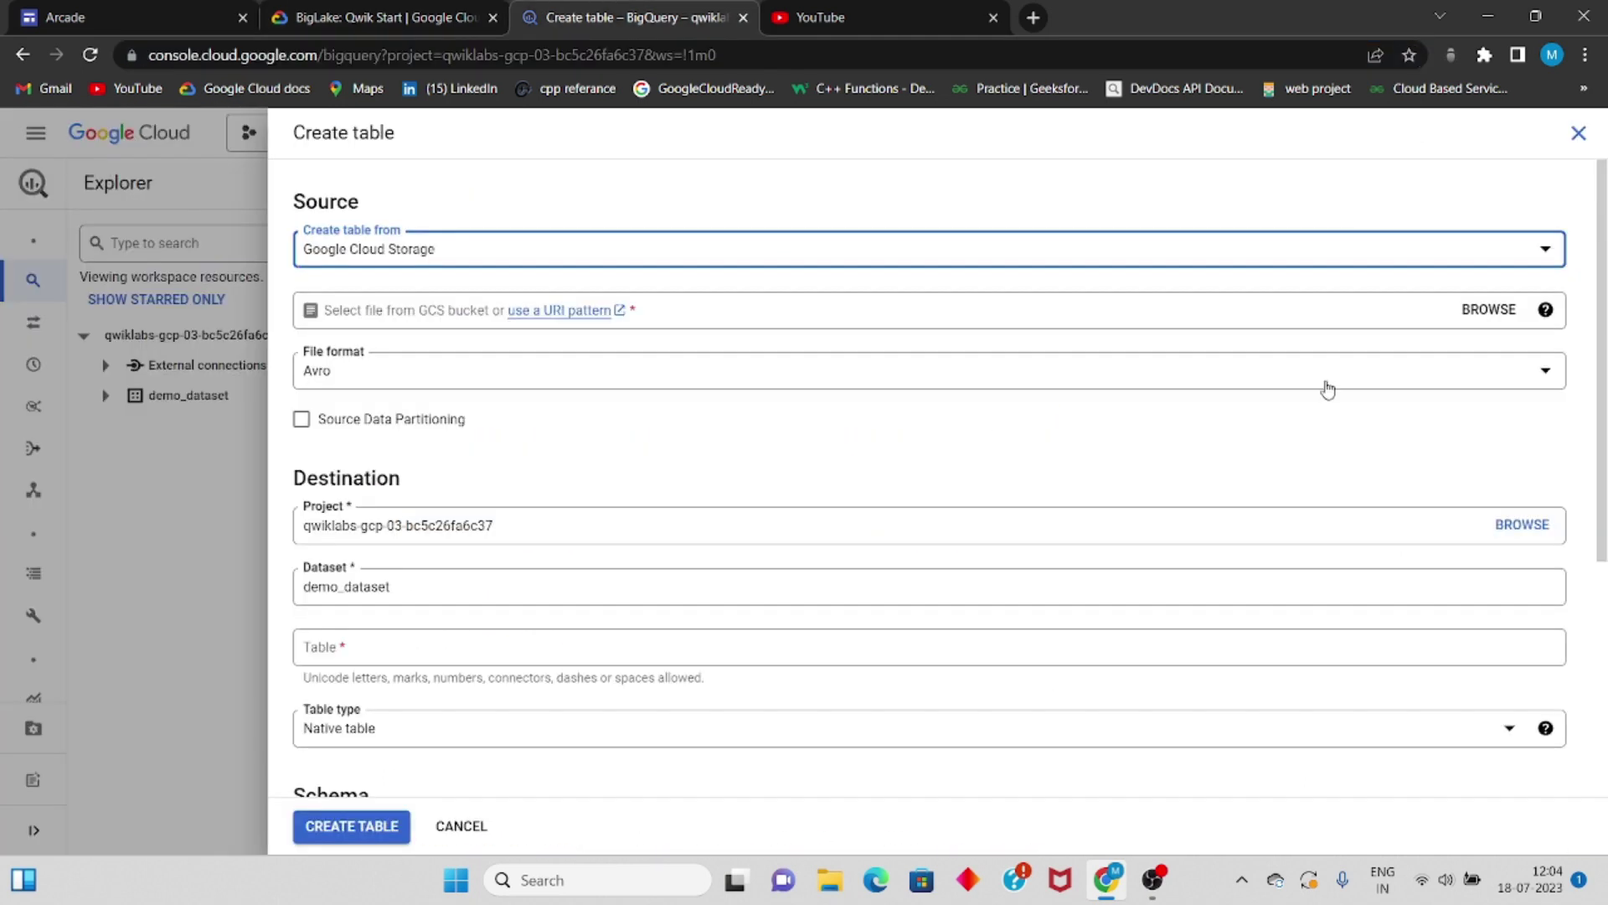
pyautogui.click(1489, 309)
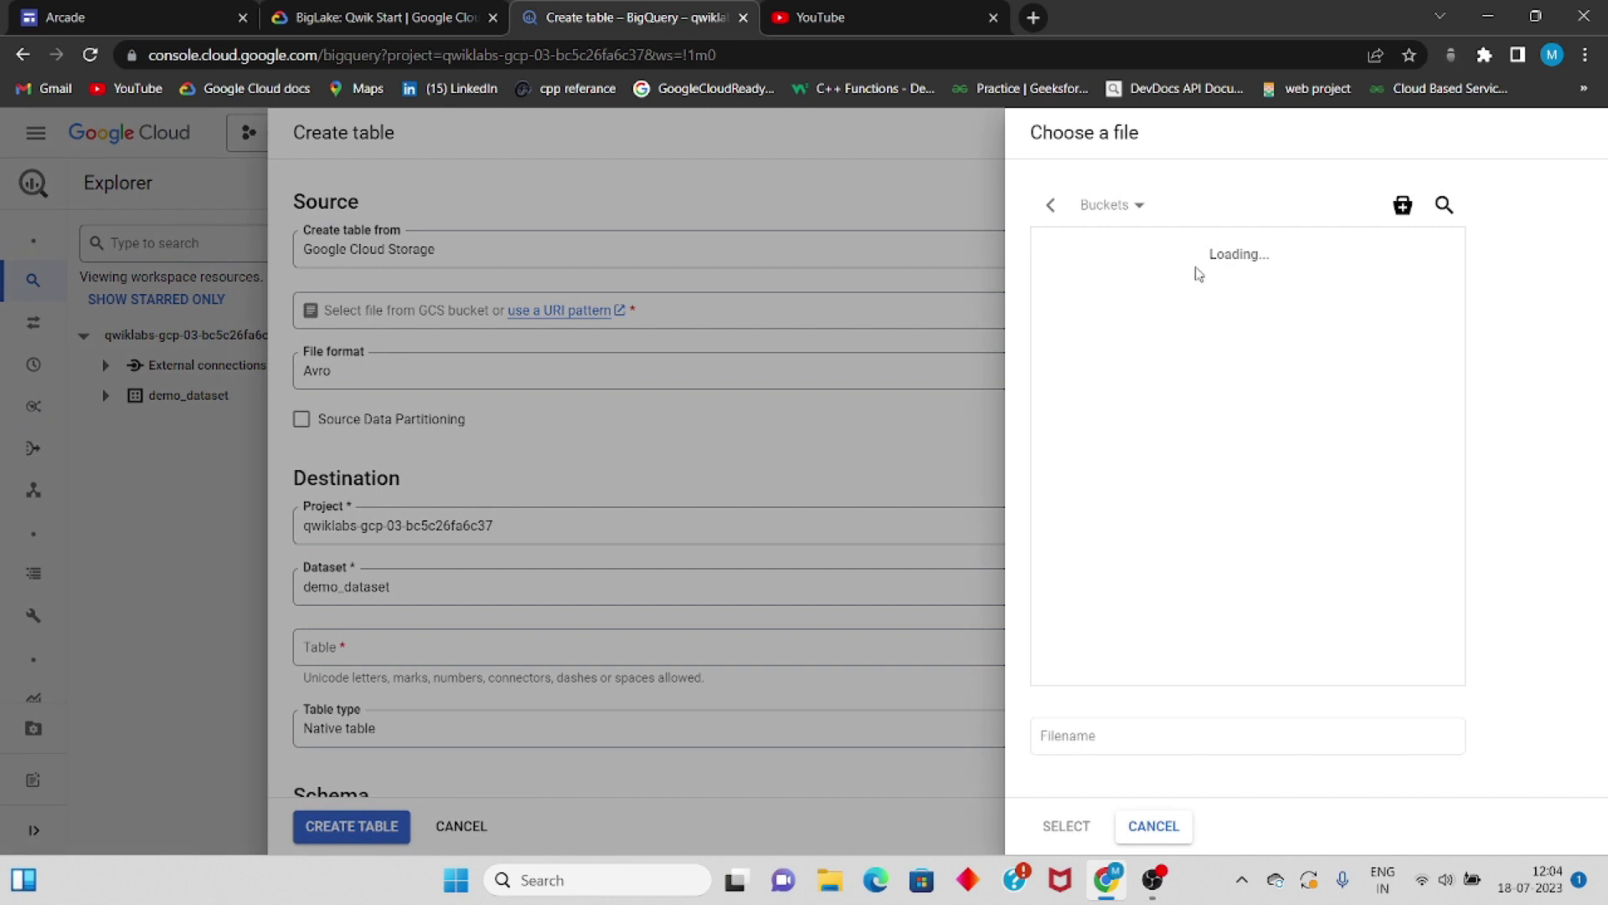
pyautogui.click(1123, 258)
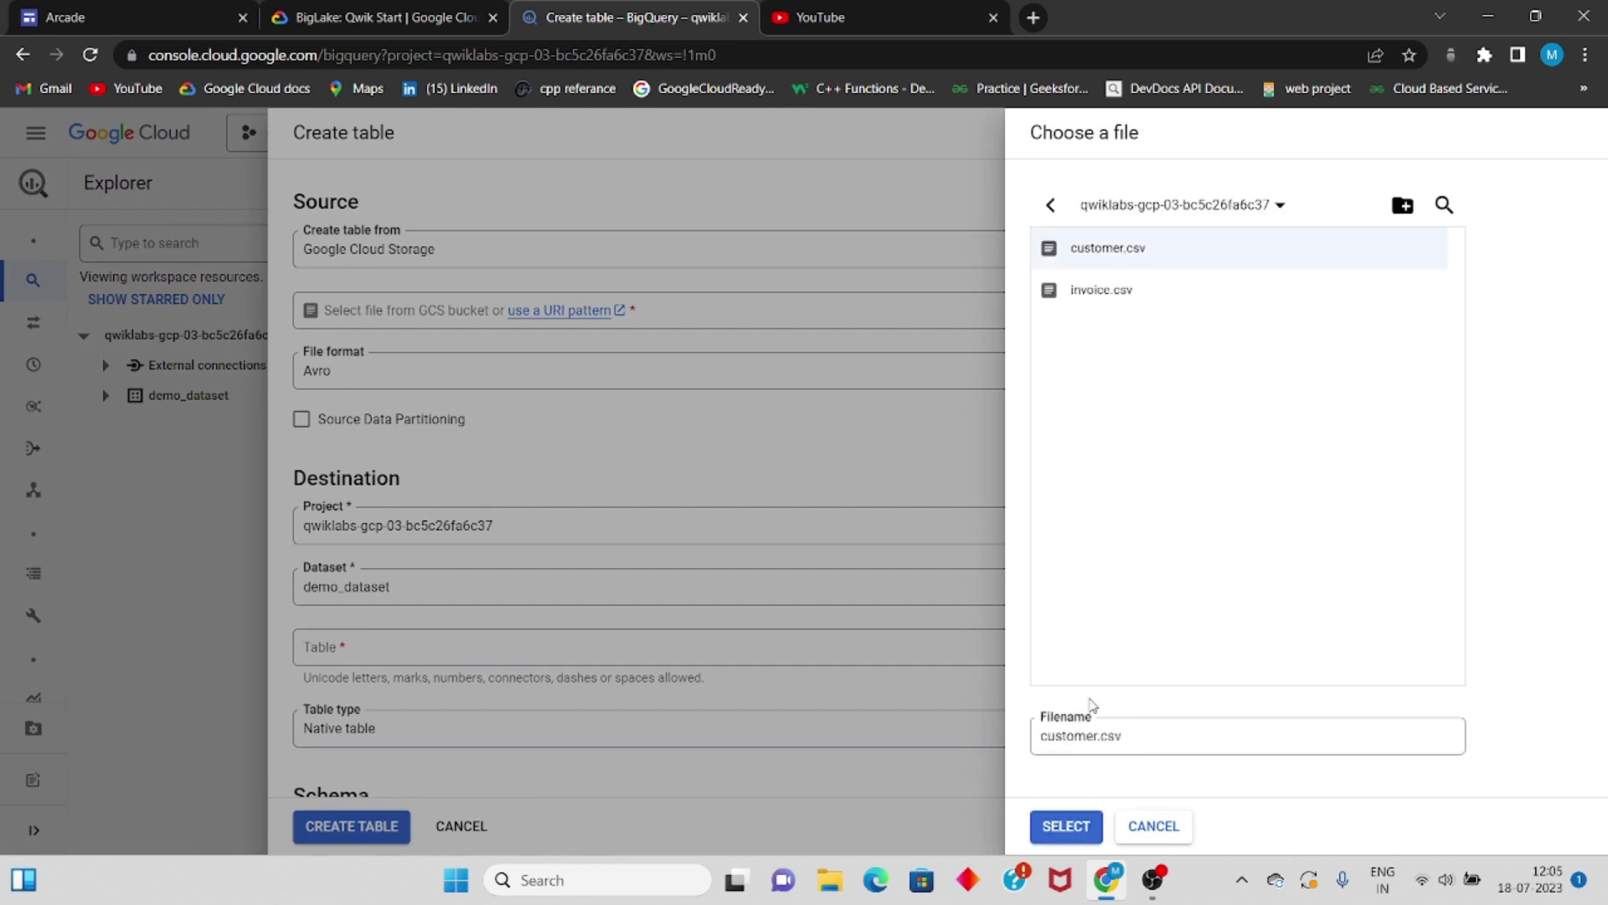
pyautogui.click(1069, 827)
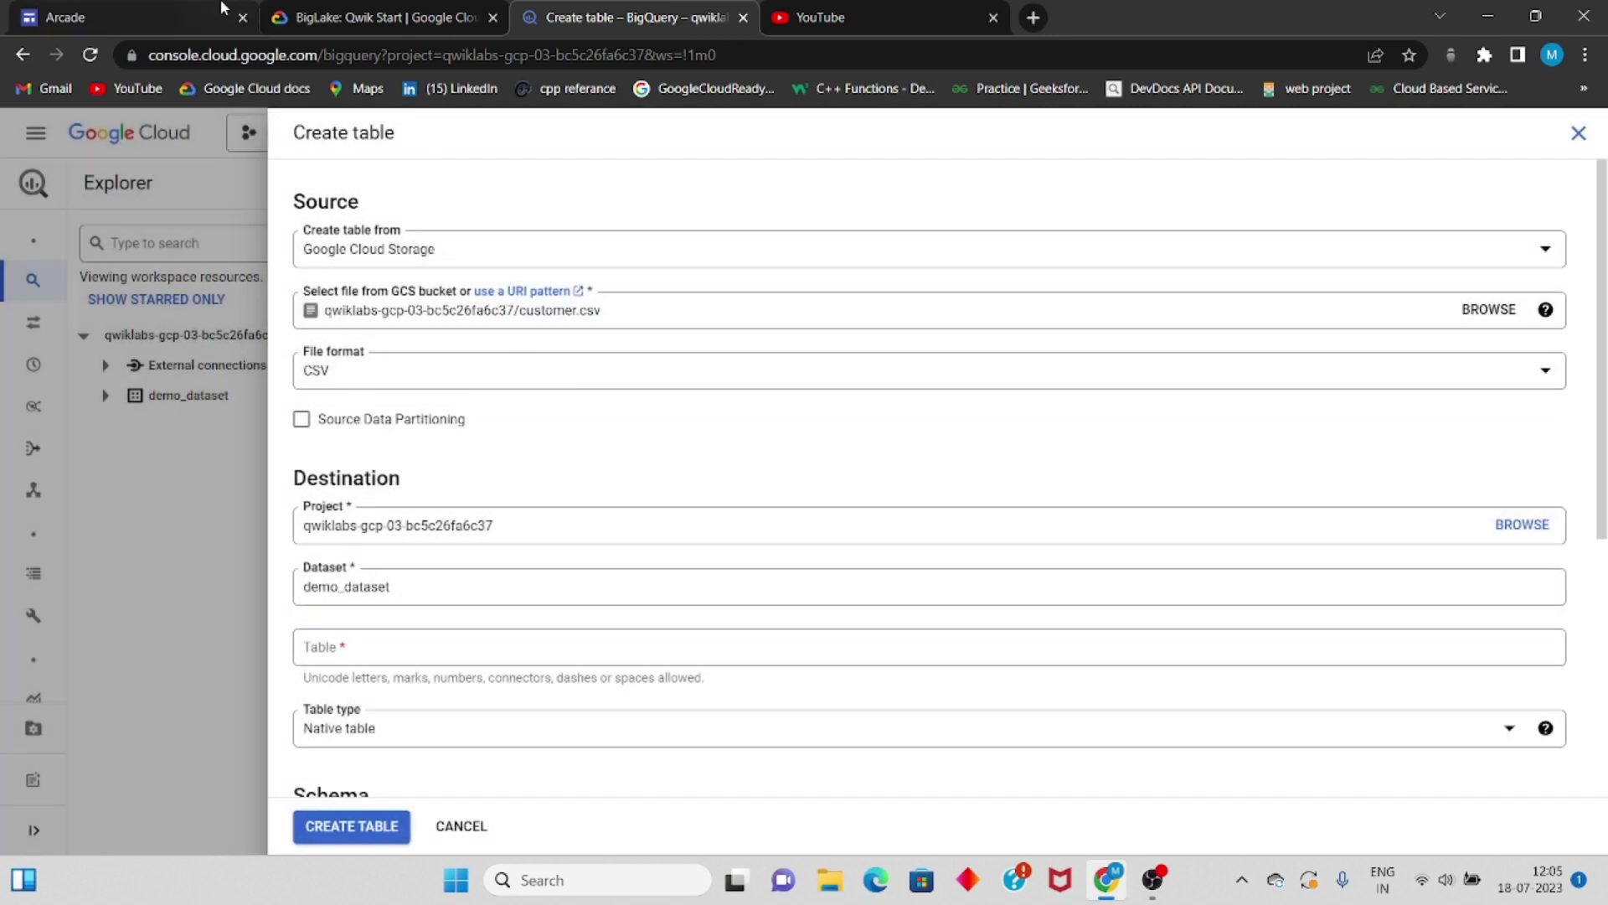
# - Copy the table name biglake_table from the lab instructions and enter it as the new table's name
pyautogui.click(342, 10)
pyautogui.scroll(-2, 480, 399)
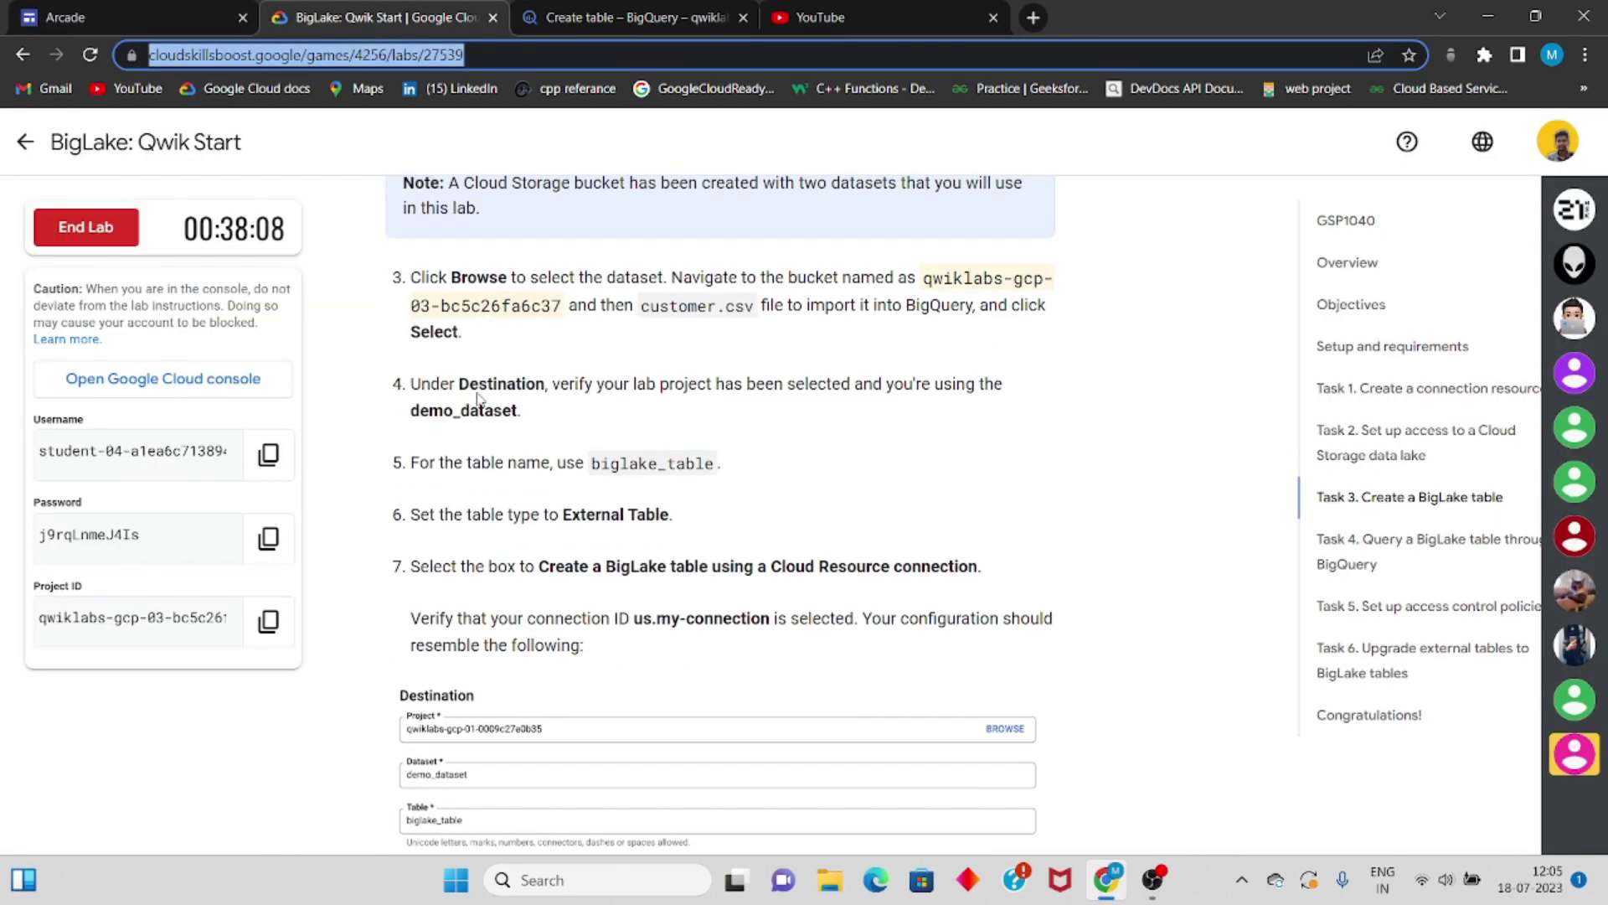
pyautogui.moveTo(591, 456); pyautogui.dragTo(711, 458)
pyautogui.hotkey('ctrl', 'c')
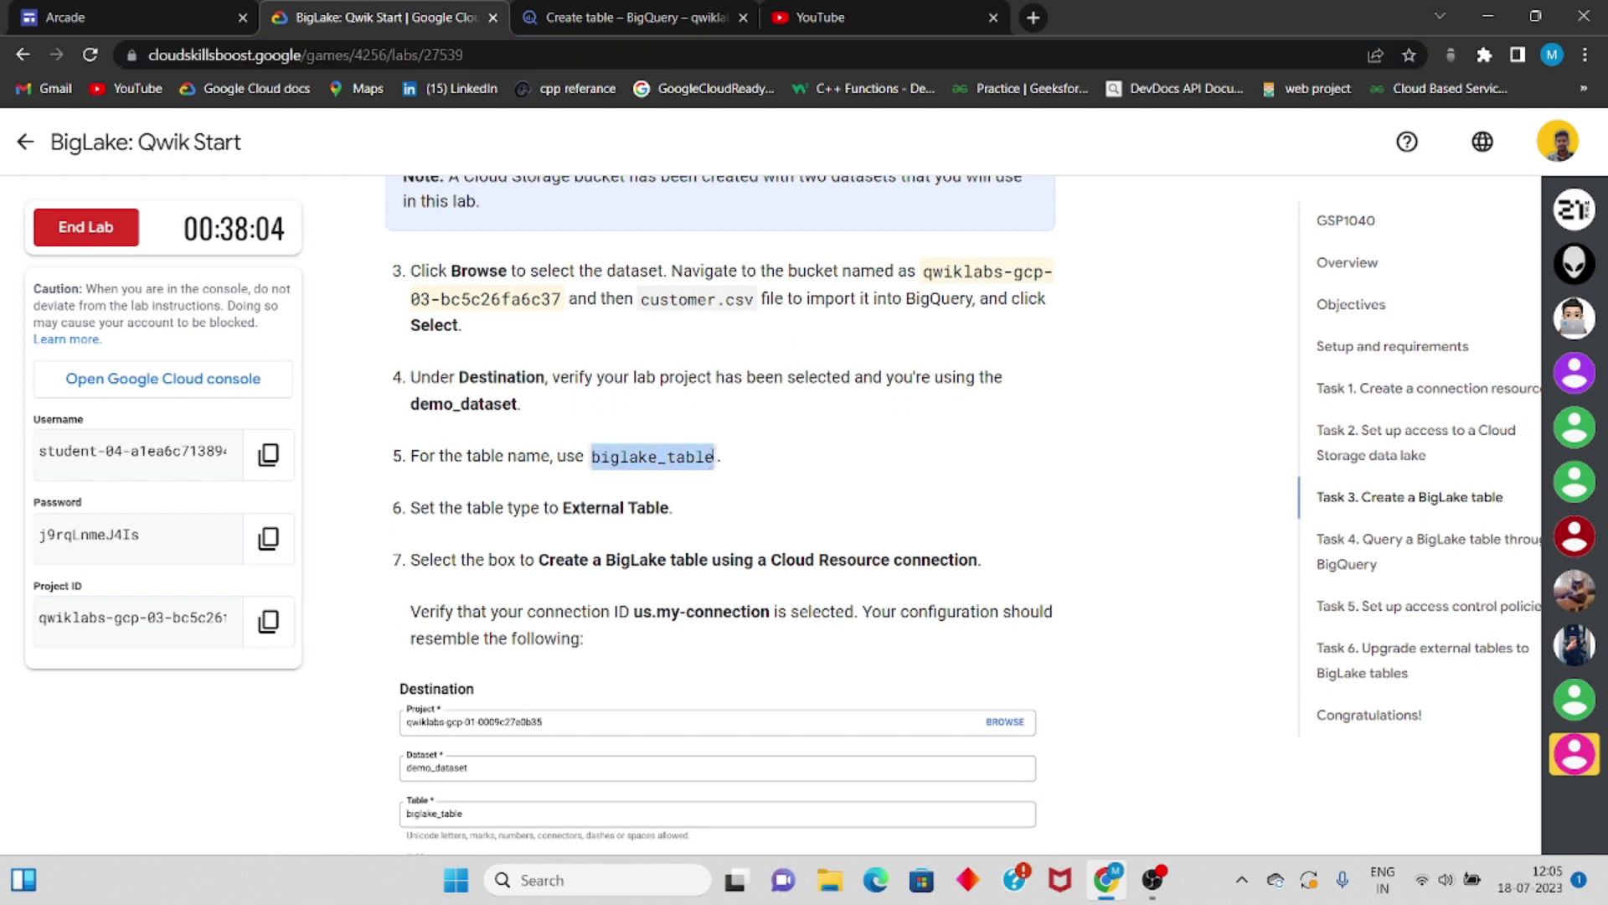
pyautogui.click(636, 10)
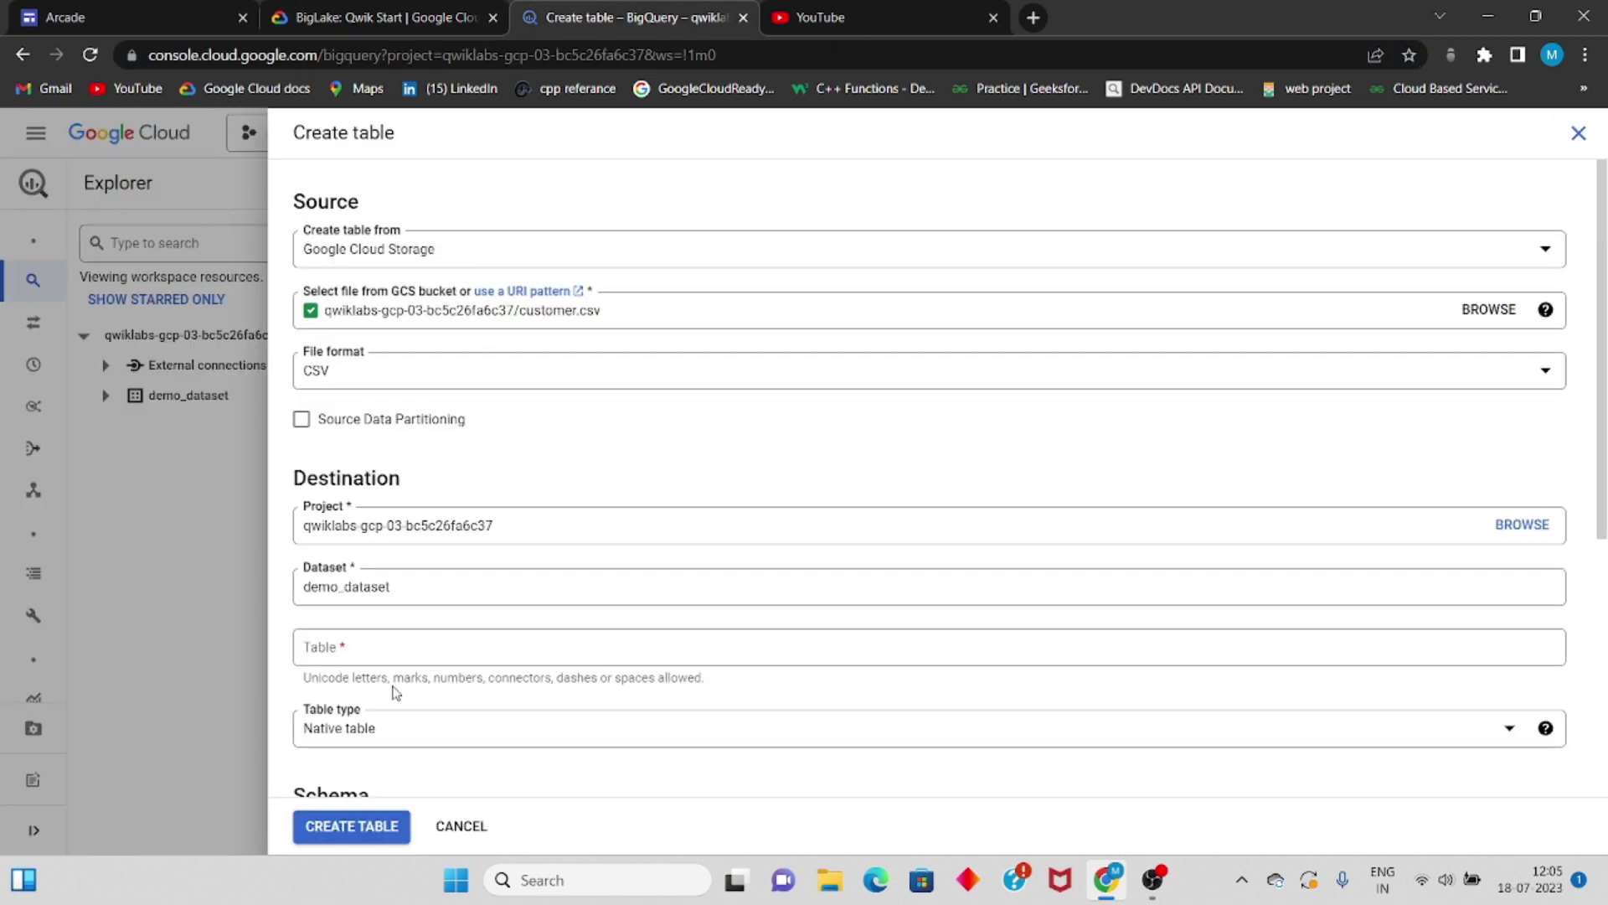
pyautogui.scroll(-1, 397, 692)
pyautogui.click(378, 540)
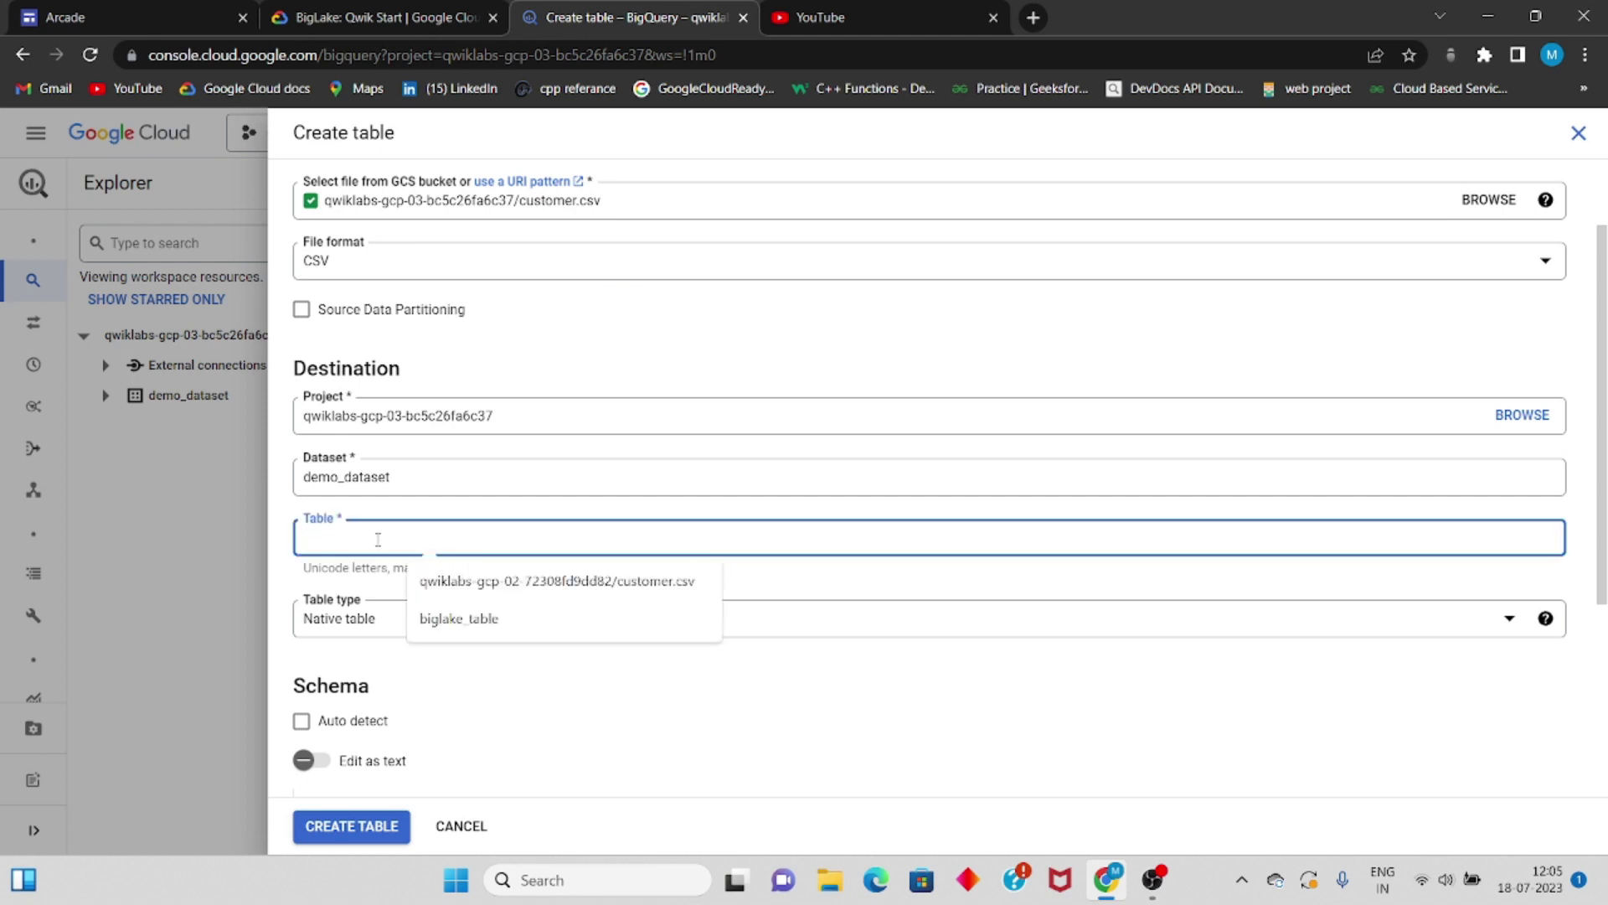
pyautogui.hotkey('ctrl', 'v')
# - Enable editing the schema as text and make it an External table using the BigLake Cloud Resource connection us.my-connection
pyautogui.scroll(-1, 400, 524)
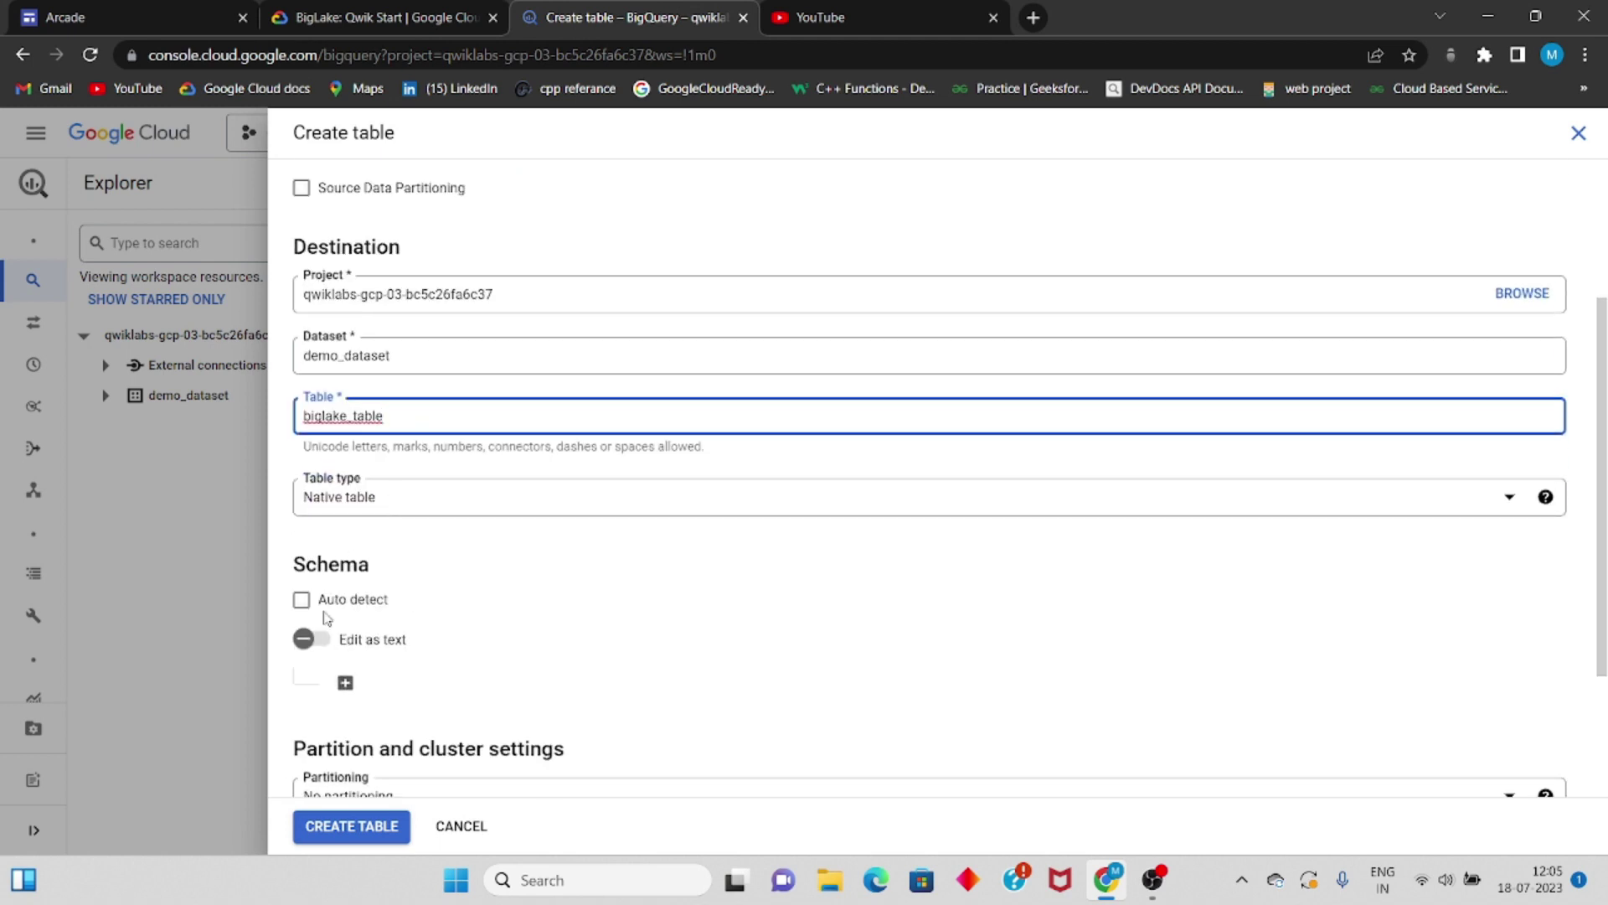
pyautogui.click(323, 636)
pyautogui.click(426, 498)
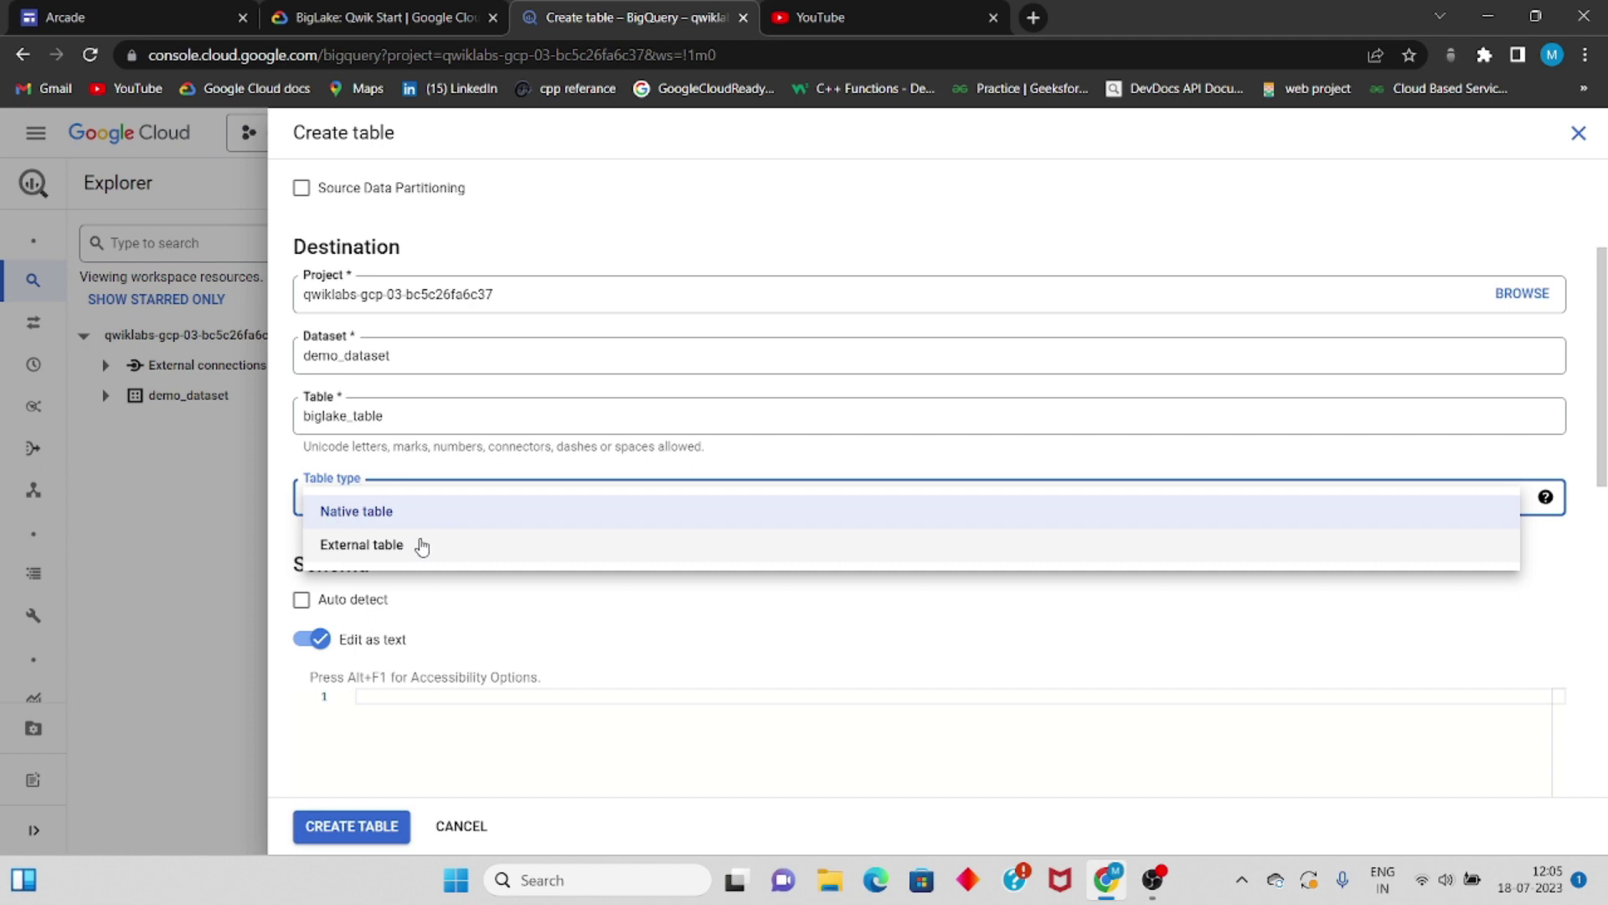
pyautogui.click(423, 546)
pyautogui.click(302, 615)
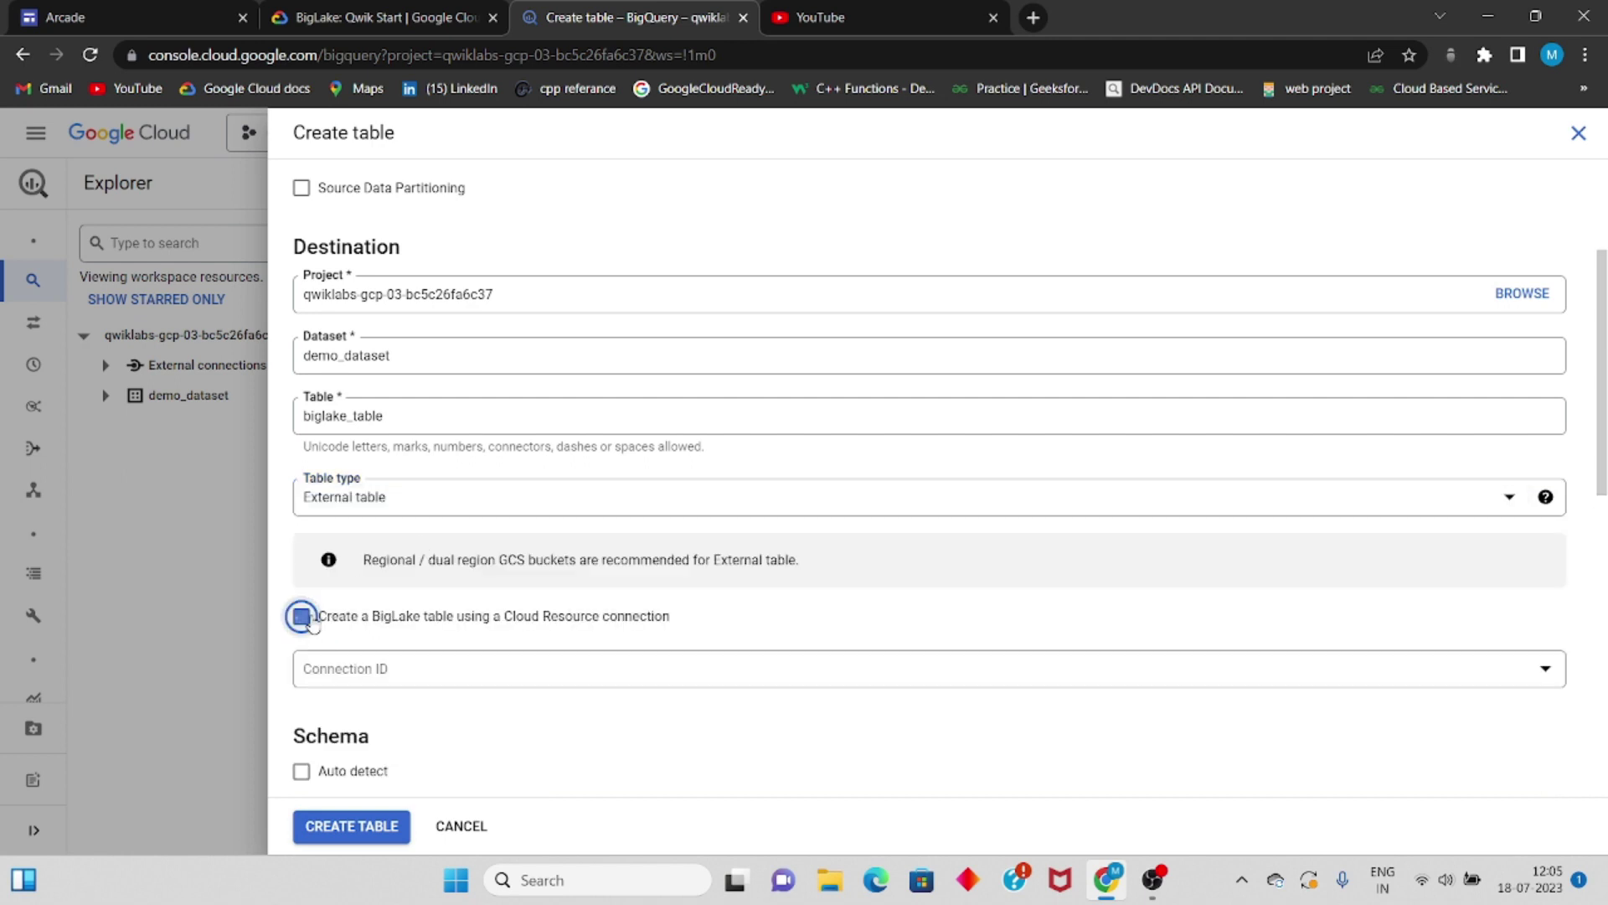
pyautogui.scroll(-1, 375, 639)
pyautogui.scroll(-3, 423, 586)
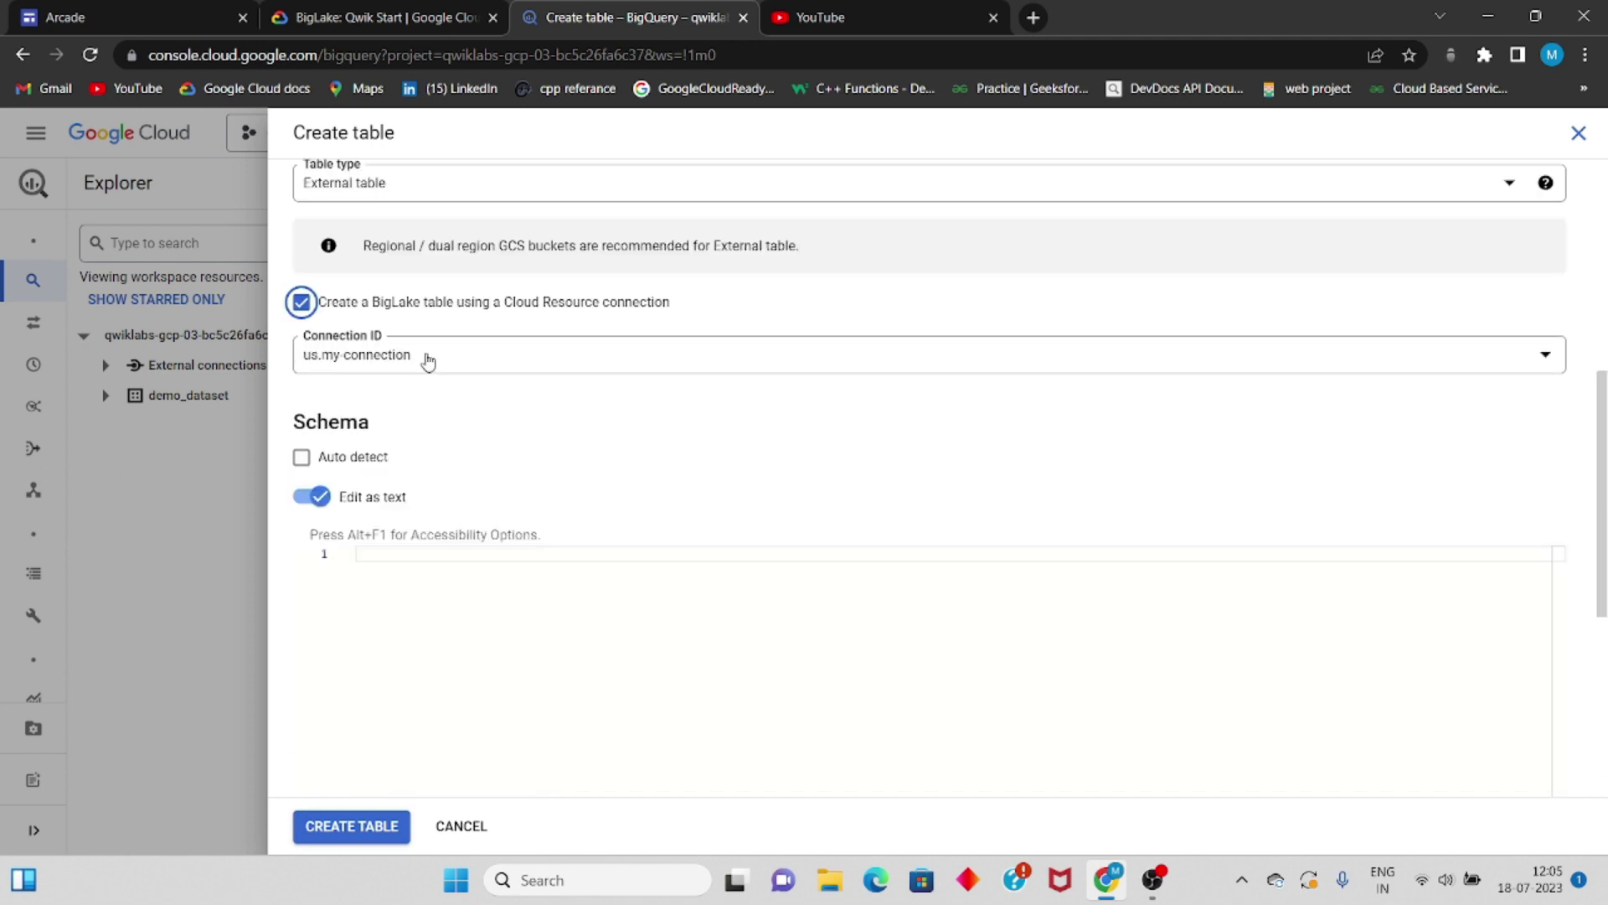
pyautogui.click(424, 359)
pyautogui.click(421, 427)
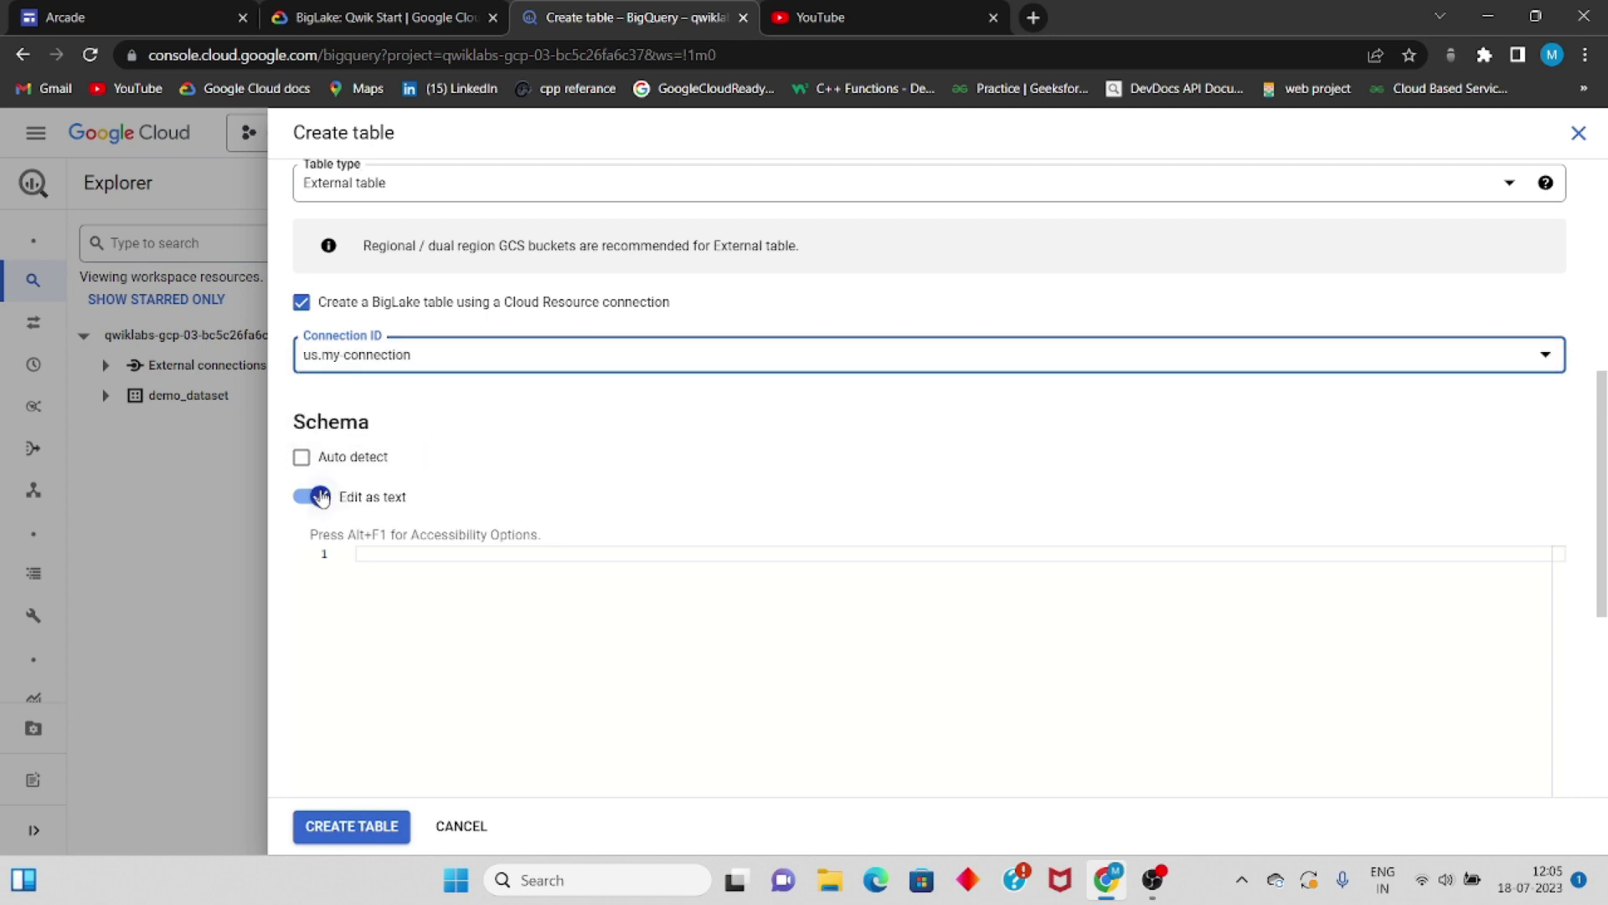
# - Copy the JSON schema from the lab's step 8 into the table's schema text and create the table
pyautogui.click(381, 17)
pyautogui.scroll(-5, 509, 466)
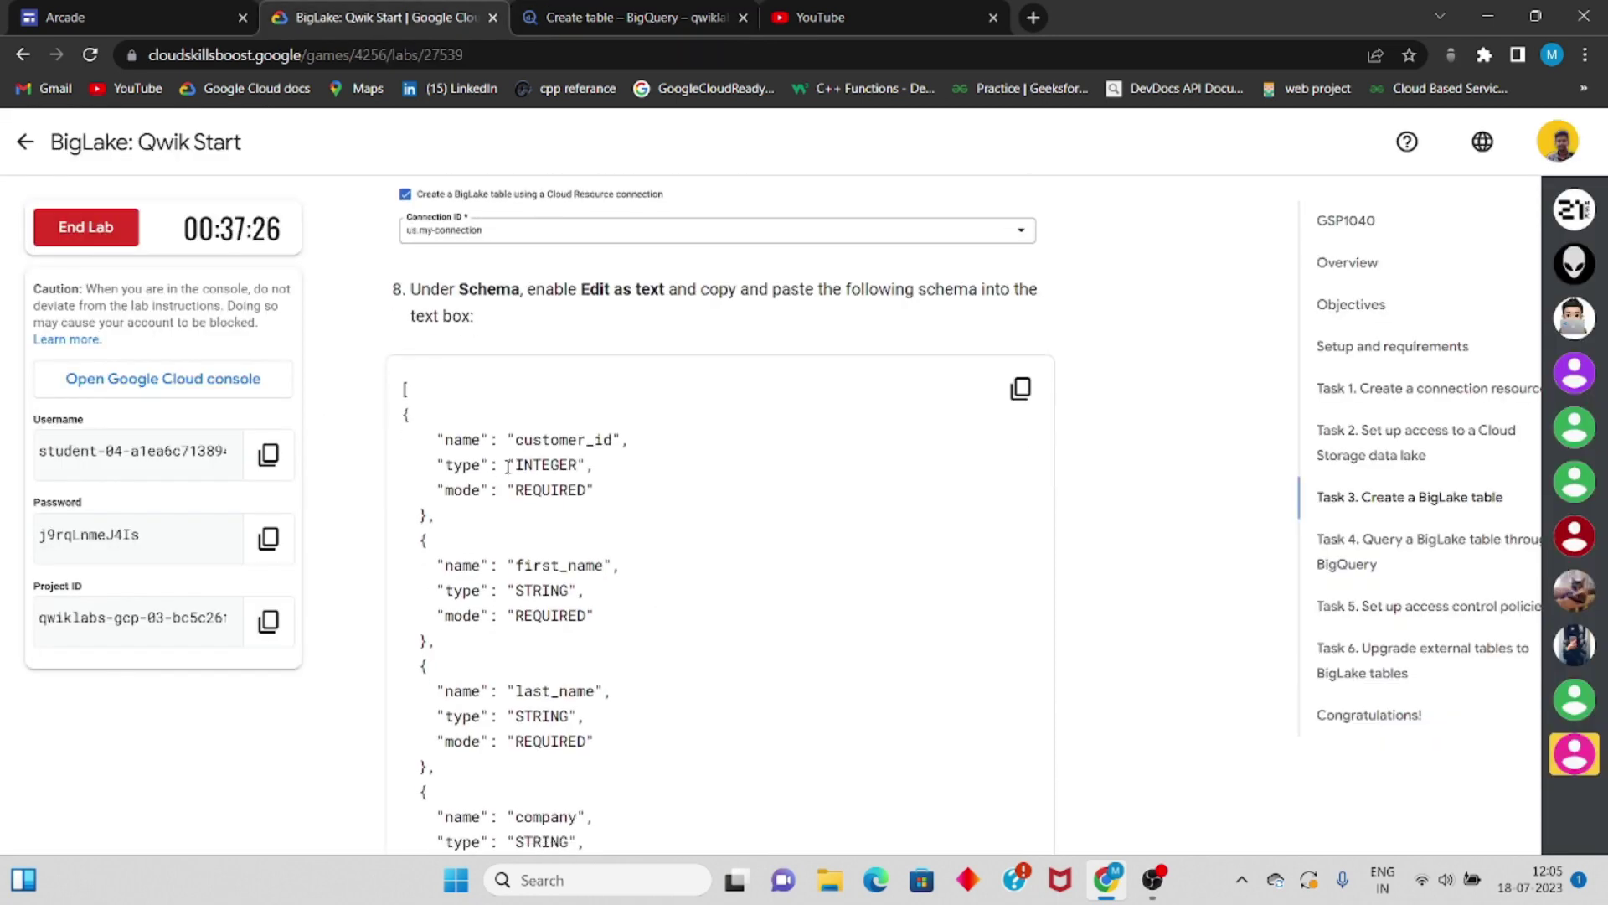
pyautogui.scroll(-1, 509, 467)
pyautogui.click(1021, 298)
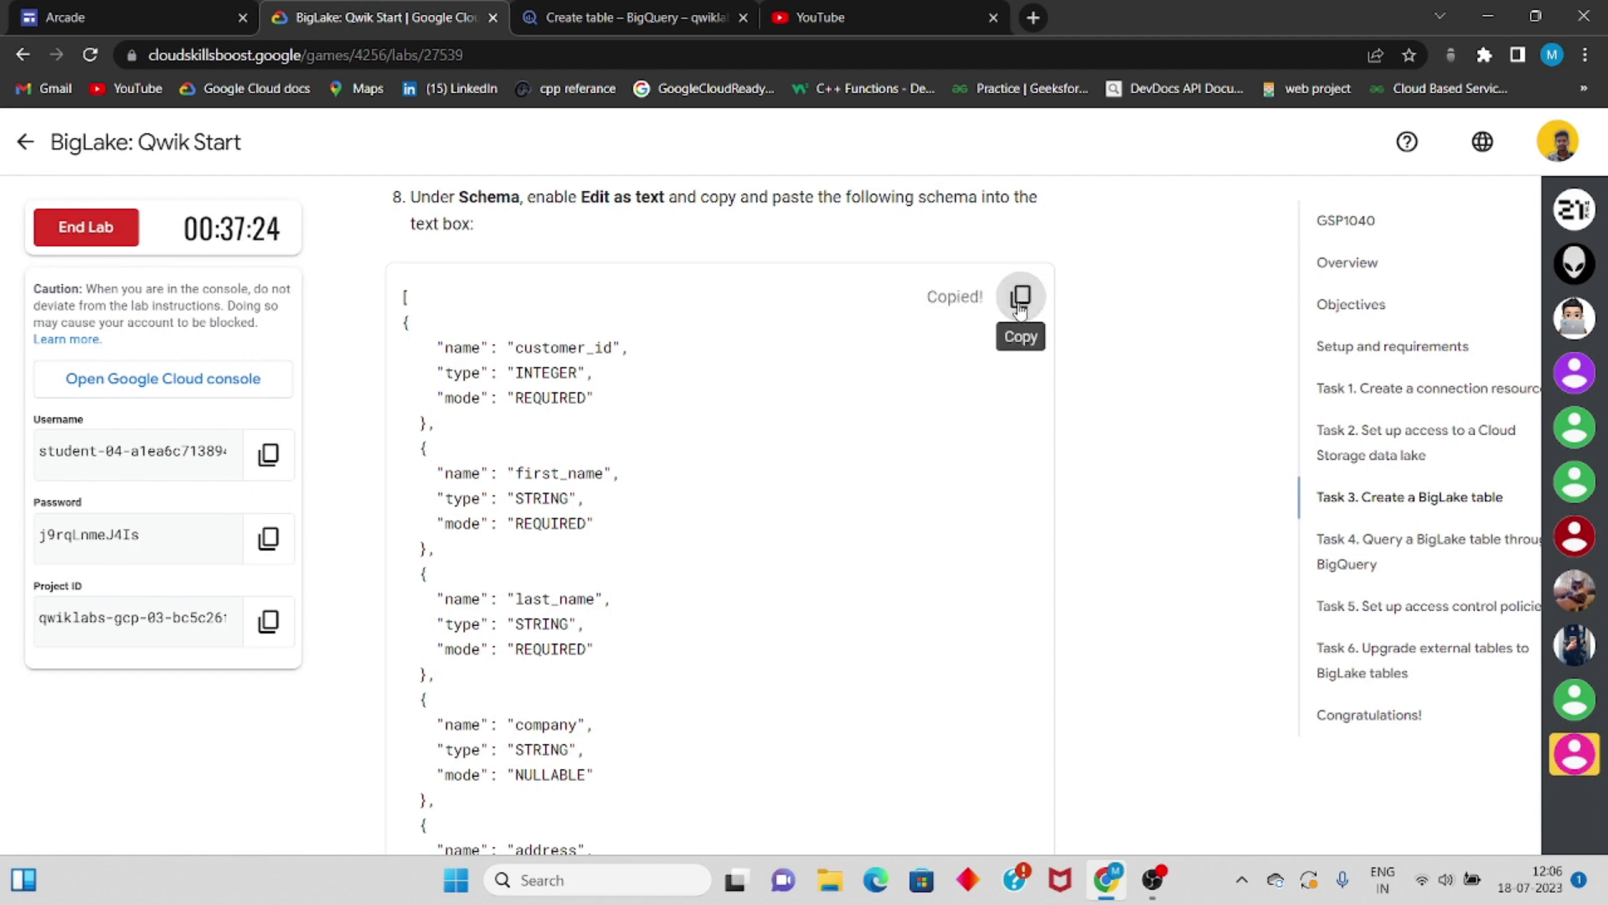
pyautogui.click(631, 15)
pyautogui.click(583, 545)
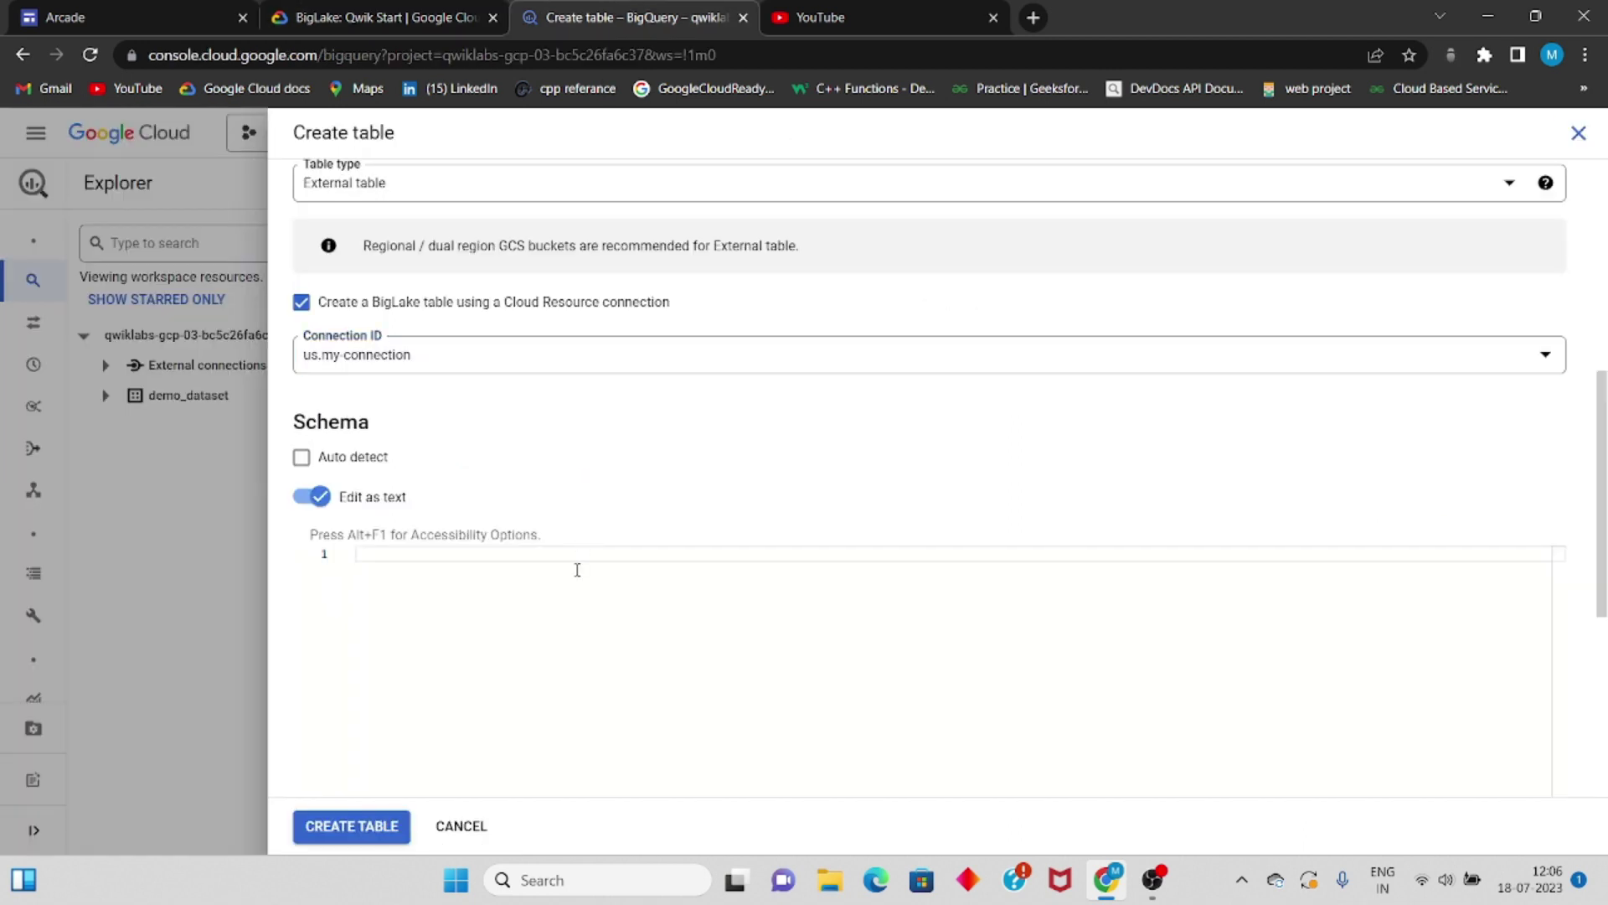
pyautogui.hotkey('ctrl', 'v')
pyautogui.click(343, 825)
# - Check the lab progress for the objective Create the BigLake table
pyautogui.click(391, 12)
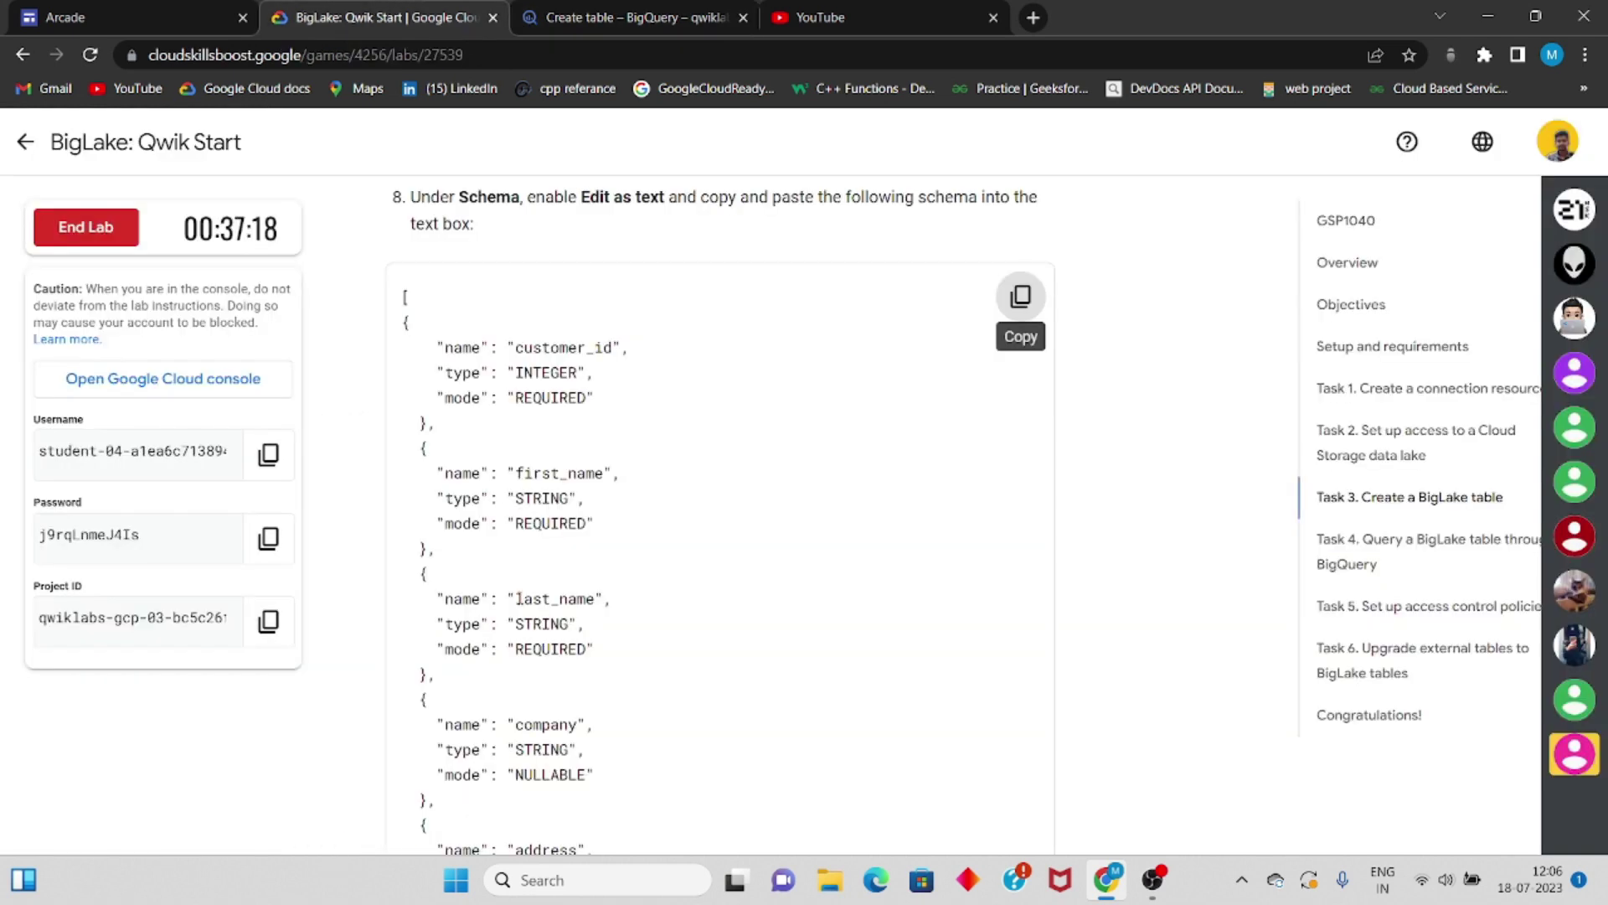
pyautogui.scroll(-15, 520, 607)
pyautogui.scroll(-1, 520, 598)
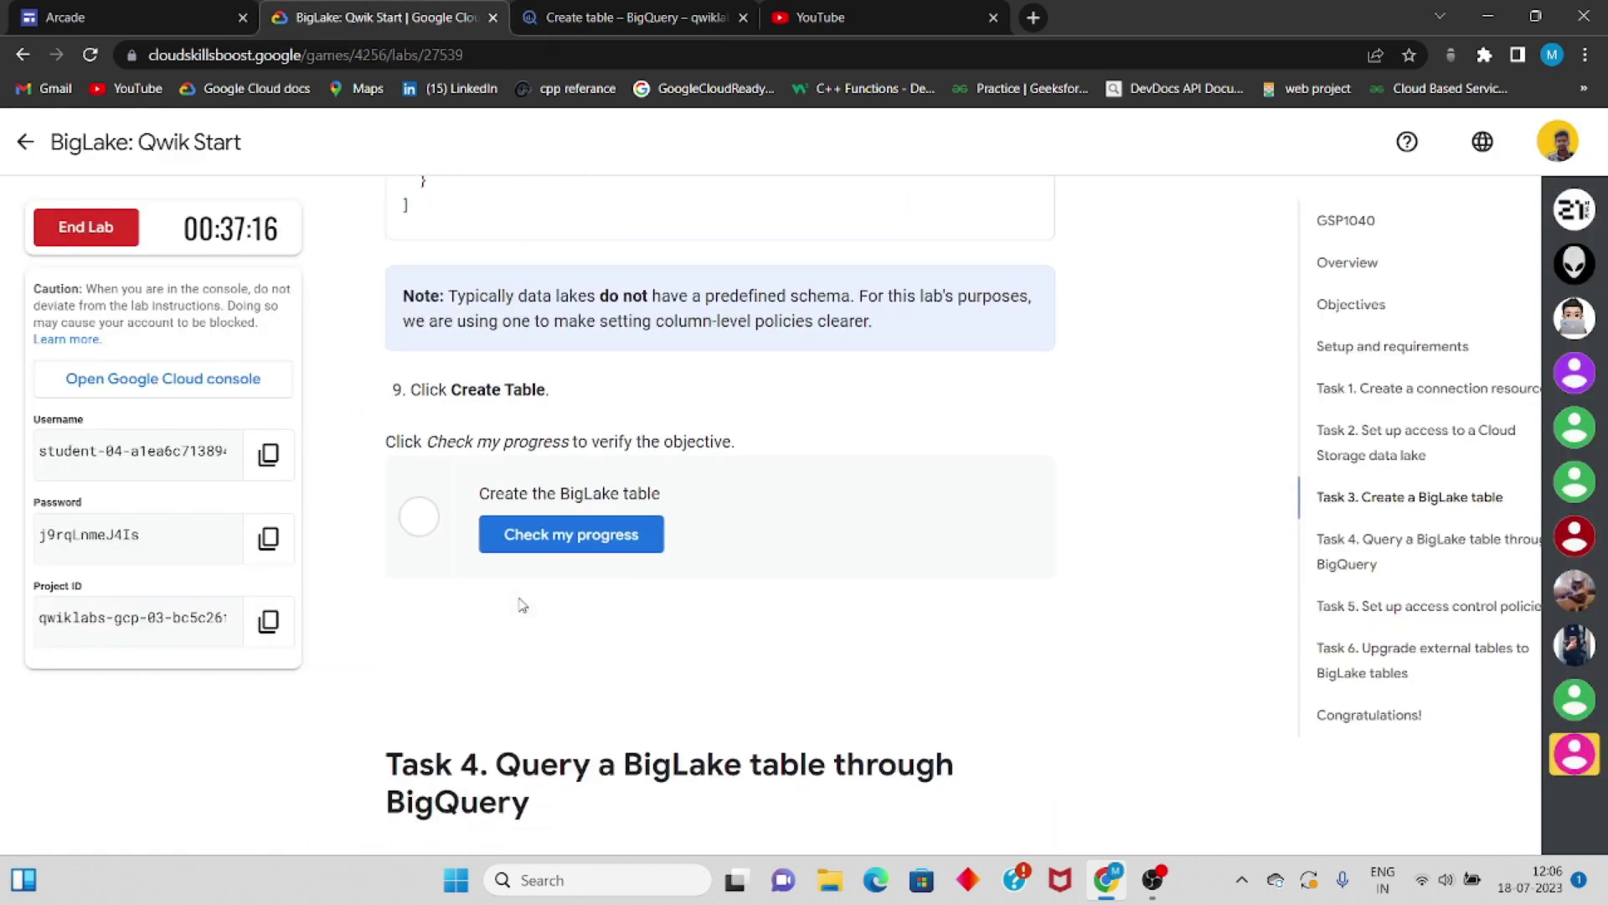
pyautogui.click(577, 536)
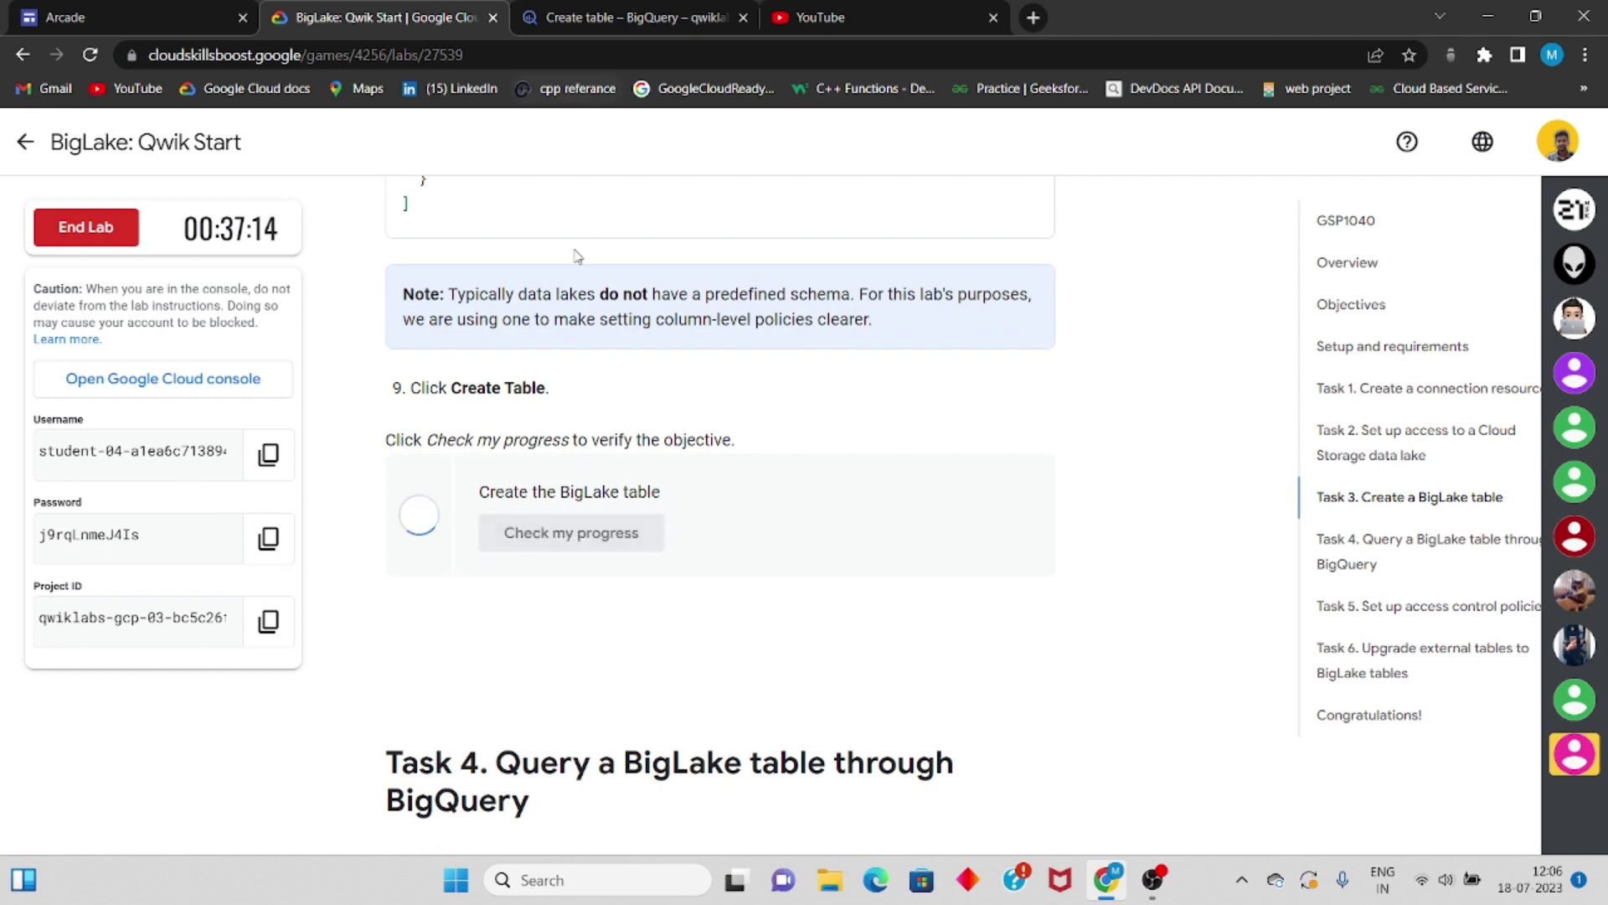
# - Copy the Task 4 SELECT * query for demo_dataset.biglake_table from the lab and run it in the BigQuery editor
pyautogui.scroll(-5, 570, 469)
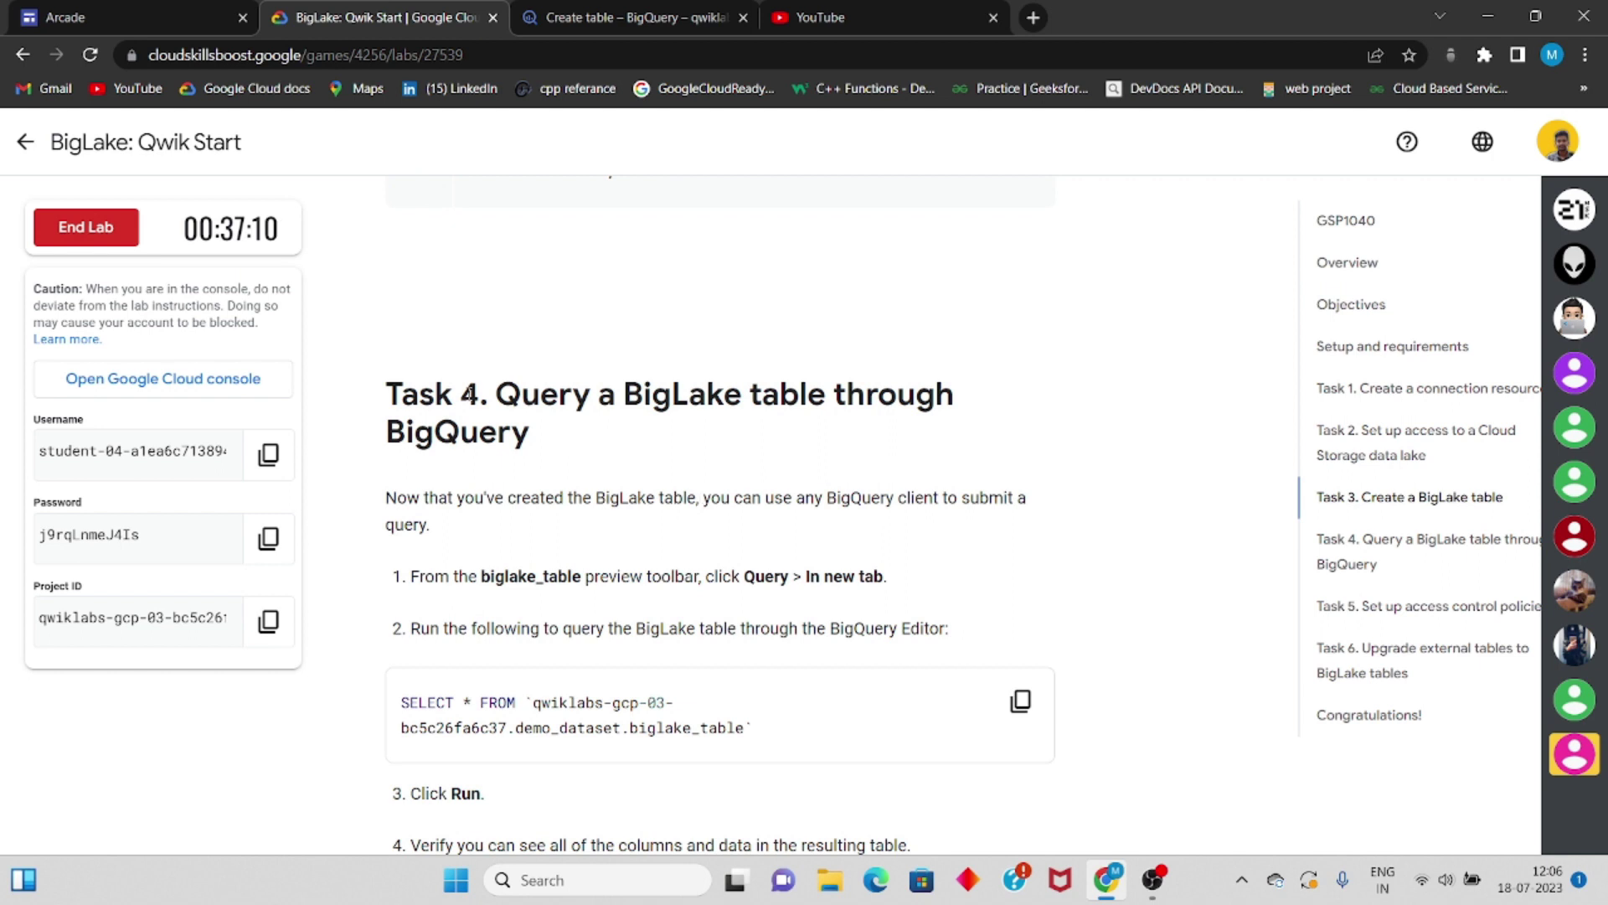
pyautogui.scroll(-1, 753, 422)
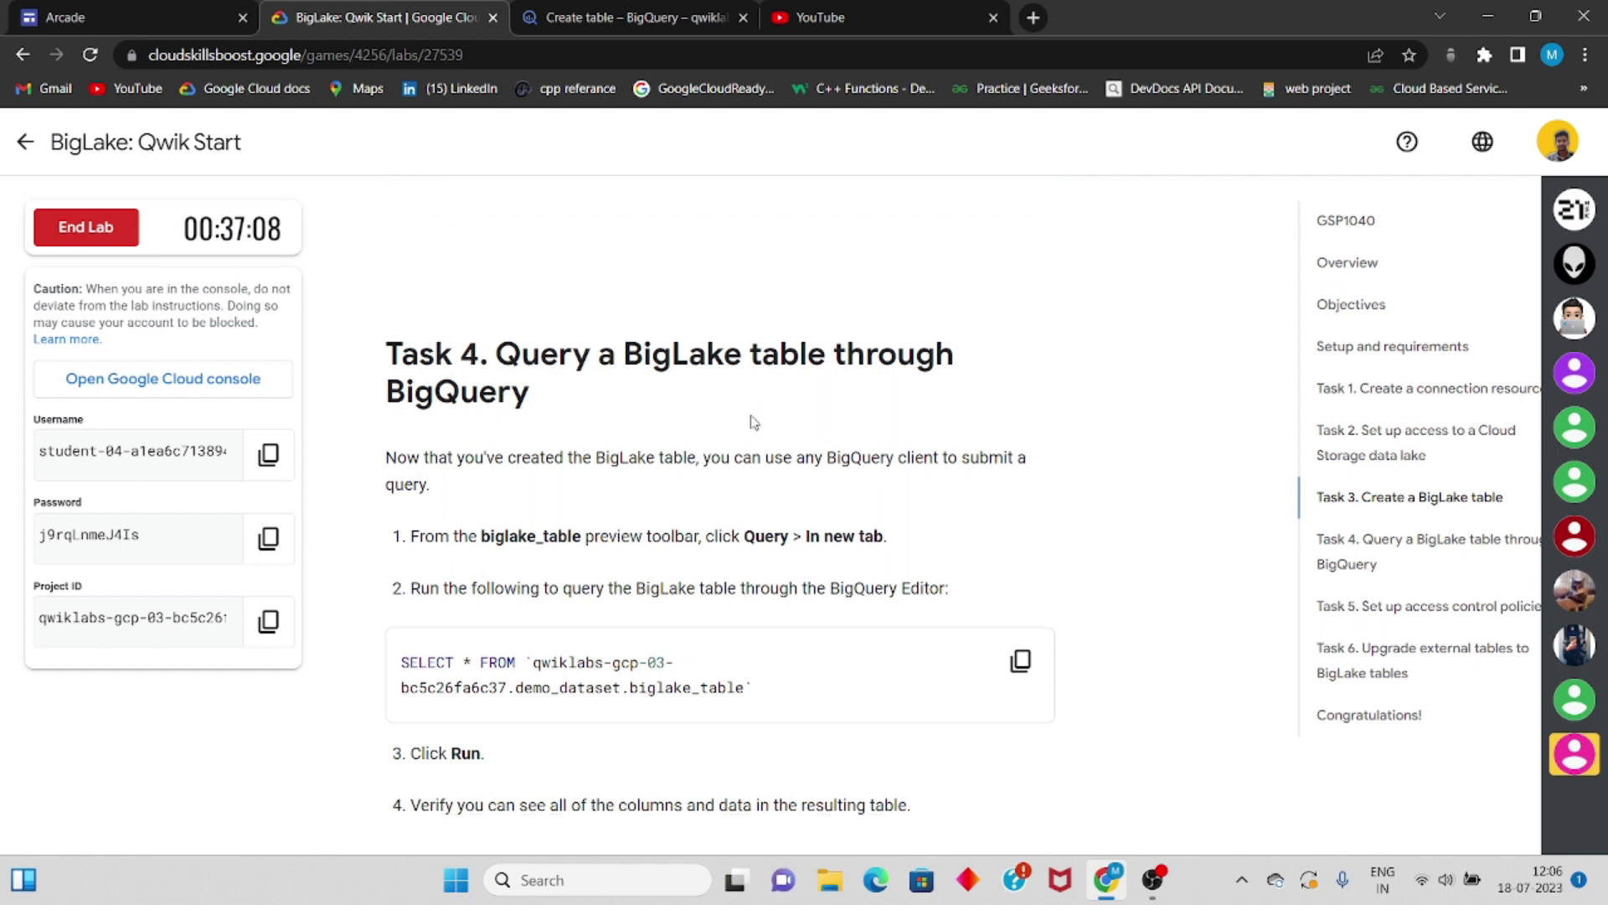
pyautogui.hotkey('ctrl', 'Tab')
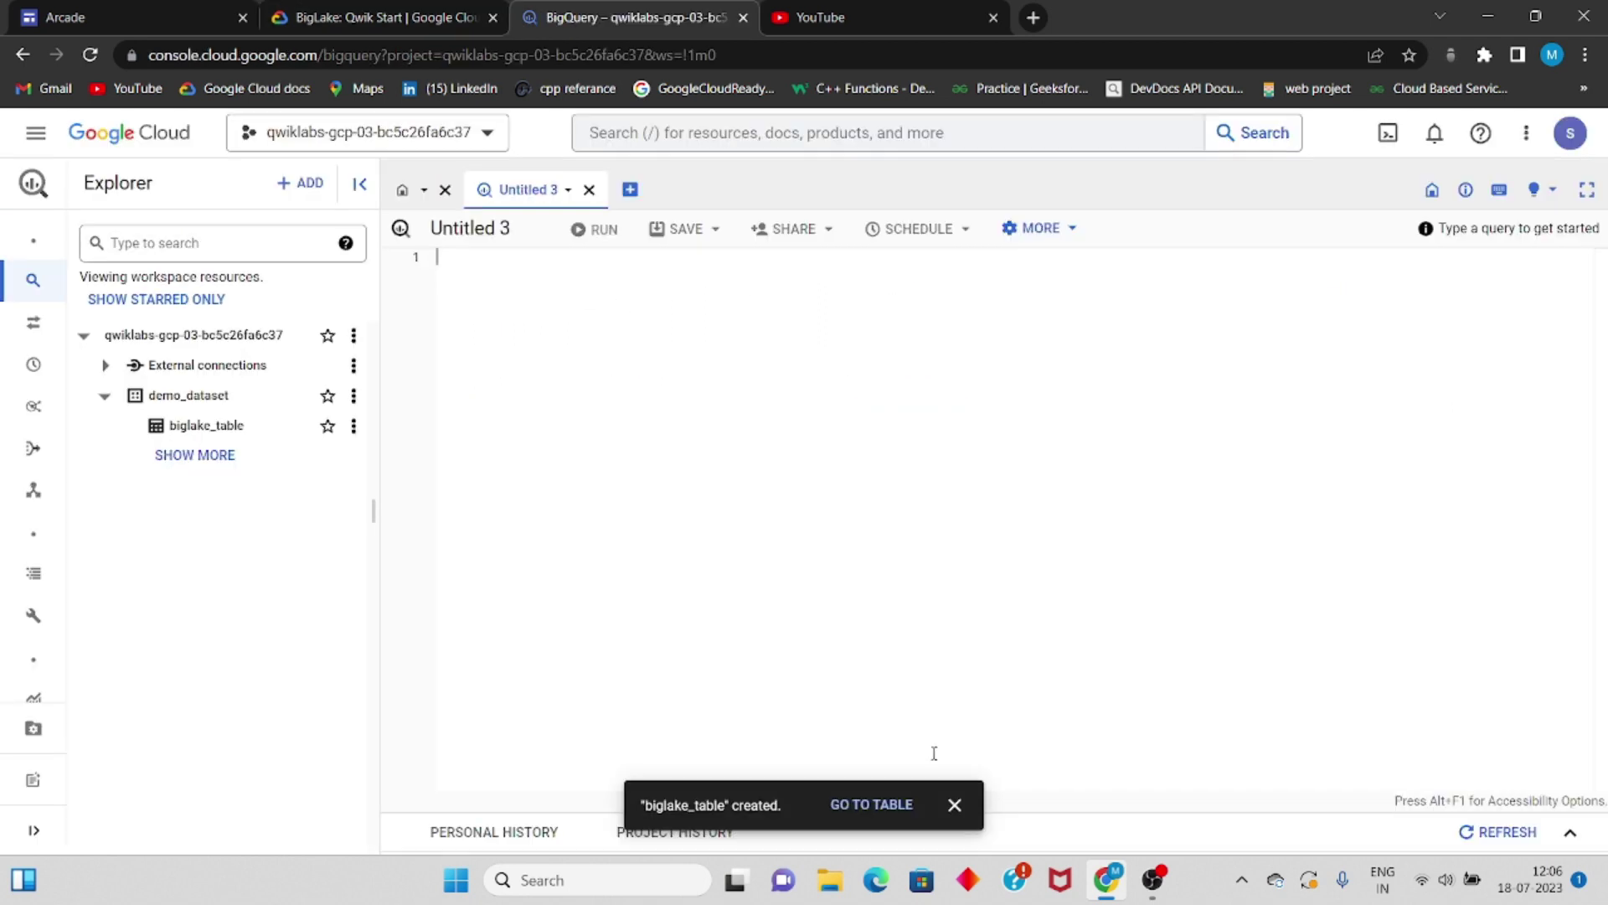
pyautogui.click(954, 804)
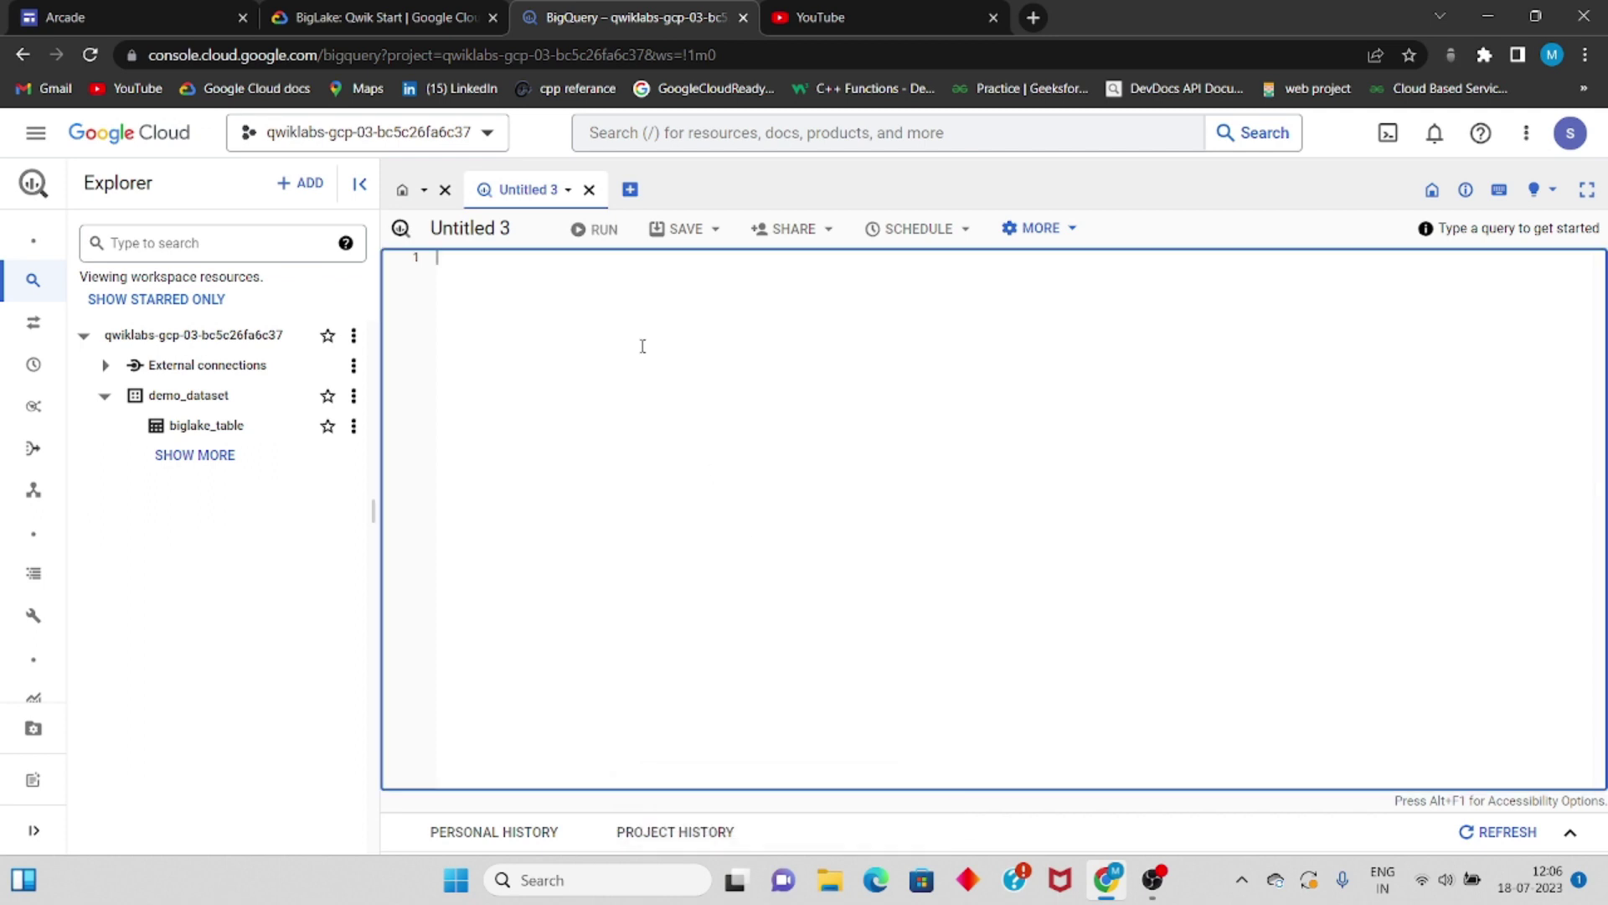
pyautogui.hotkey('ctrl', 'v')
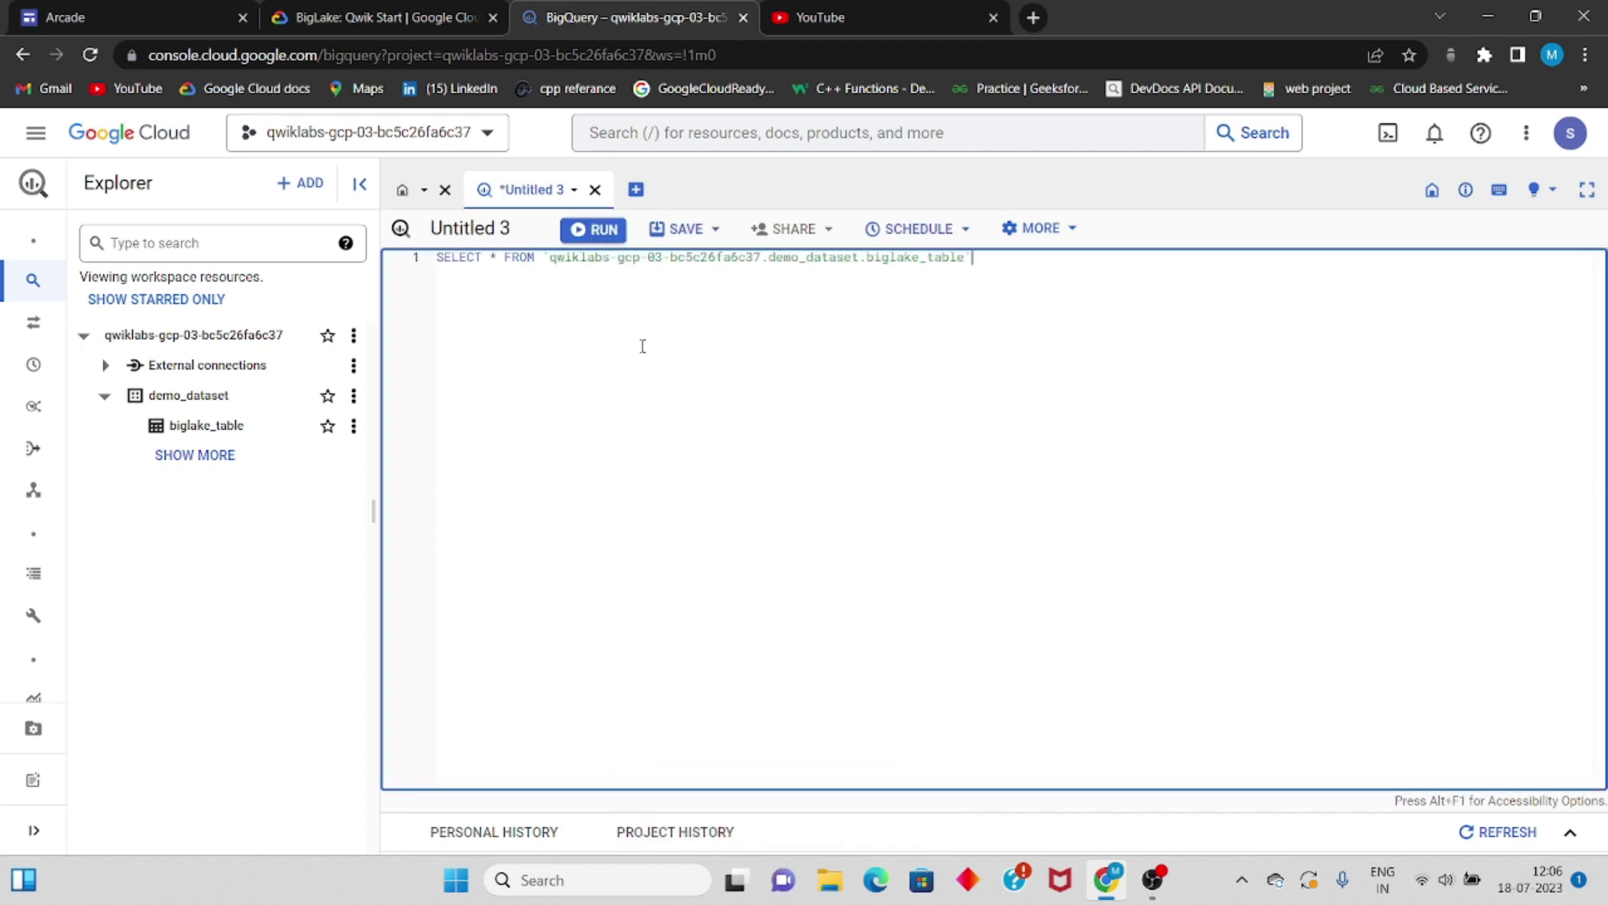
pyautogui.click(600, 234)
# - Review the lab's Task 5 instructions on access control policies and adding policy tags to columns
pyautogui.click(402, 16)
pyautogui.scroll(-5, 693, 517)
pyautogui.scroll(-7, 694, 516)
pyautogui.scroll(5, 693, 517)
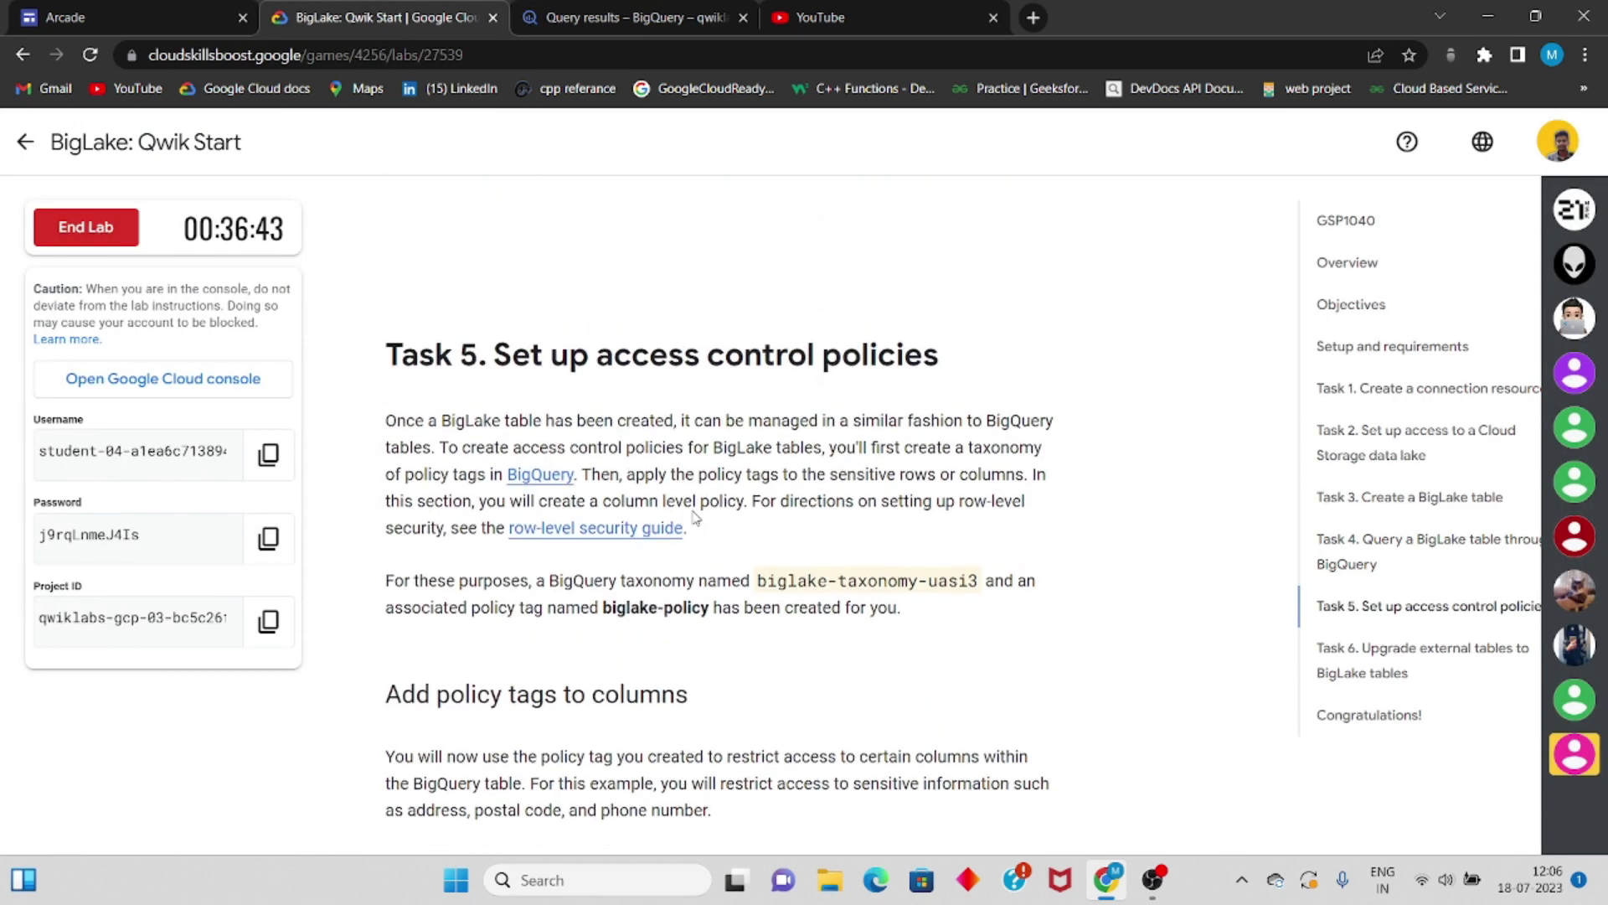
pyautogui.scroll(-1, 693, 517)
pyautogui.moveTo(501, 243); pyautogui.dragTo(967, 270)
pyautogui.click(967, 270)
pyautogui.scroll(-4, 875, 544)
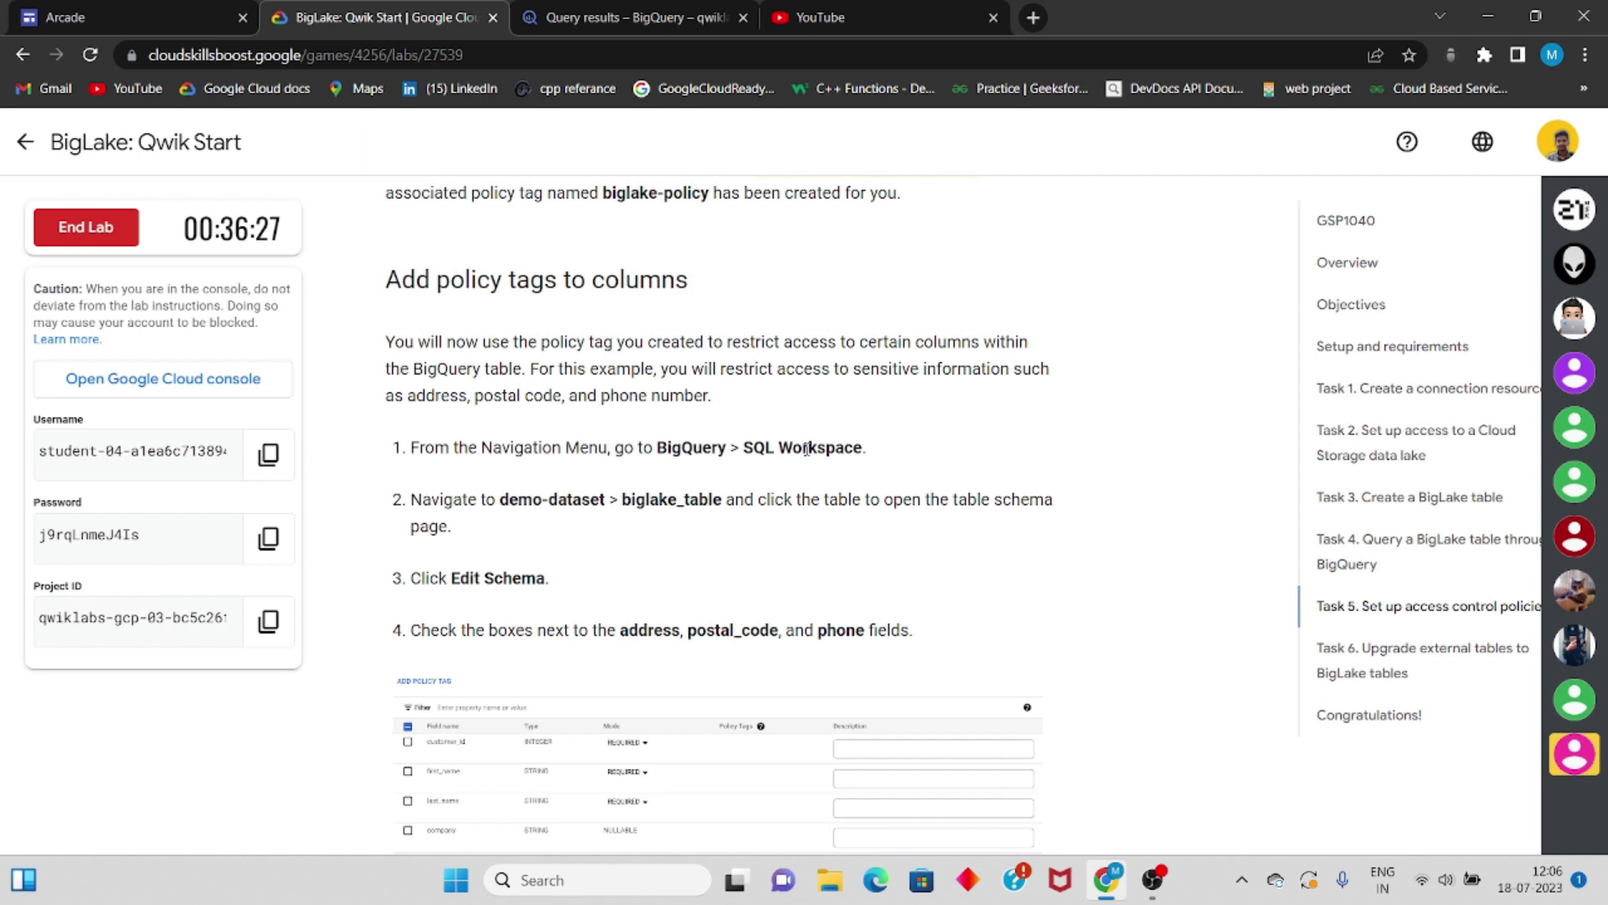
pyautogui.scroll(-2, 806, 450)
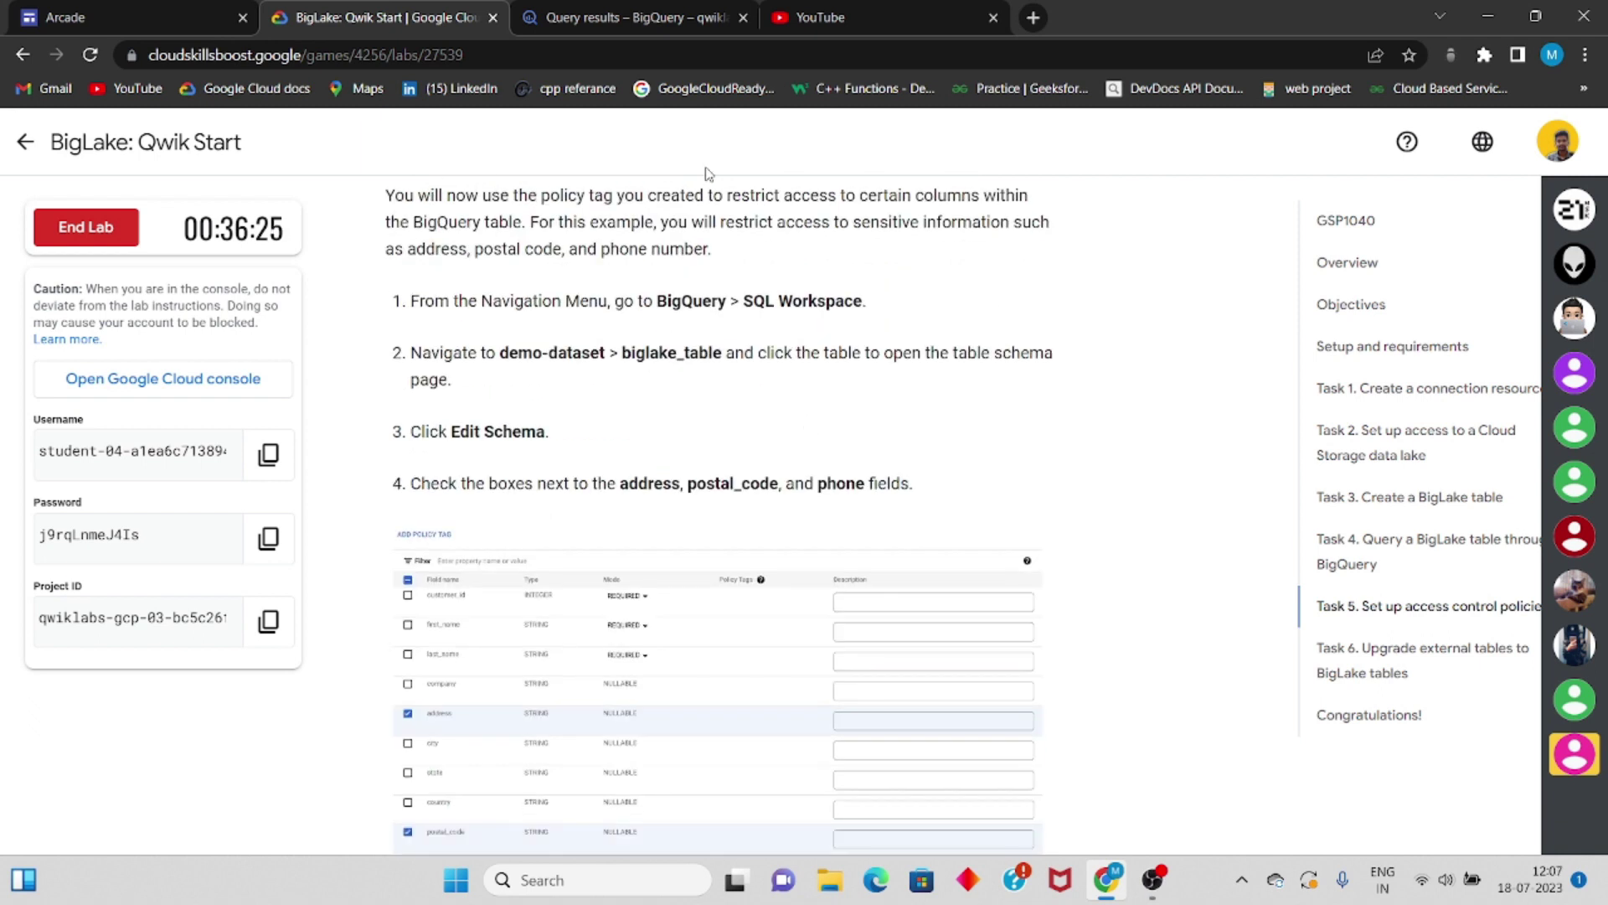
pyautogui.scroll(-1, 667, 289)
# - Return to BigQuery and open biglake_table from demo_dataset along with its list of table actions
pyautogui.click(586, 17)
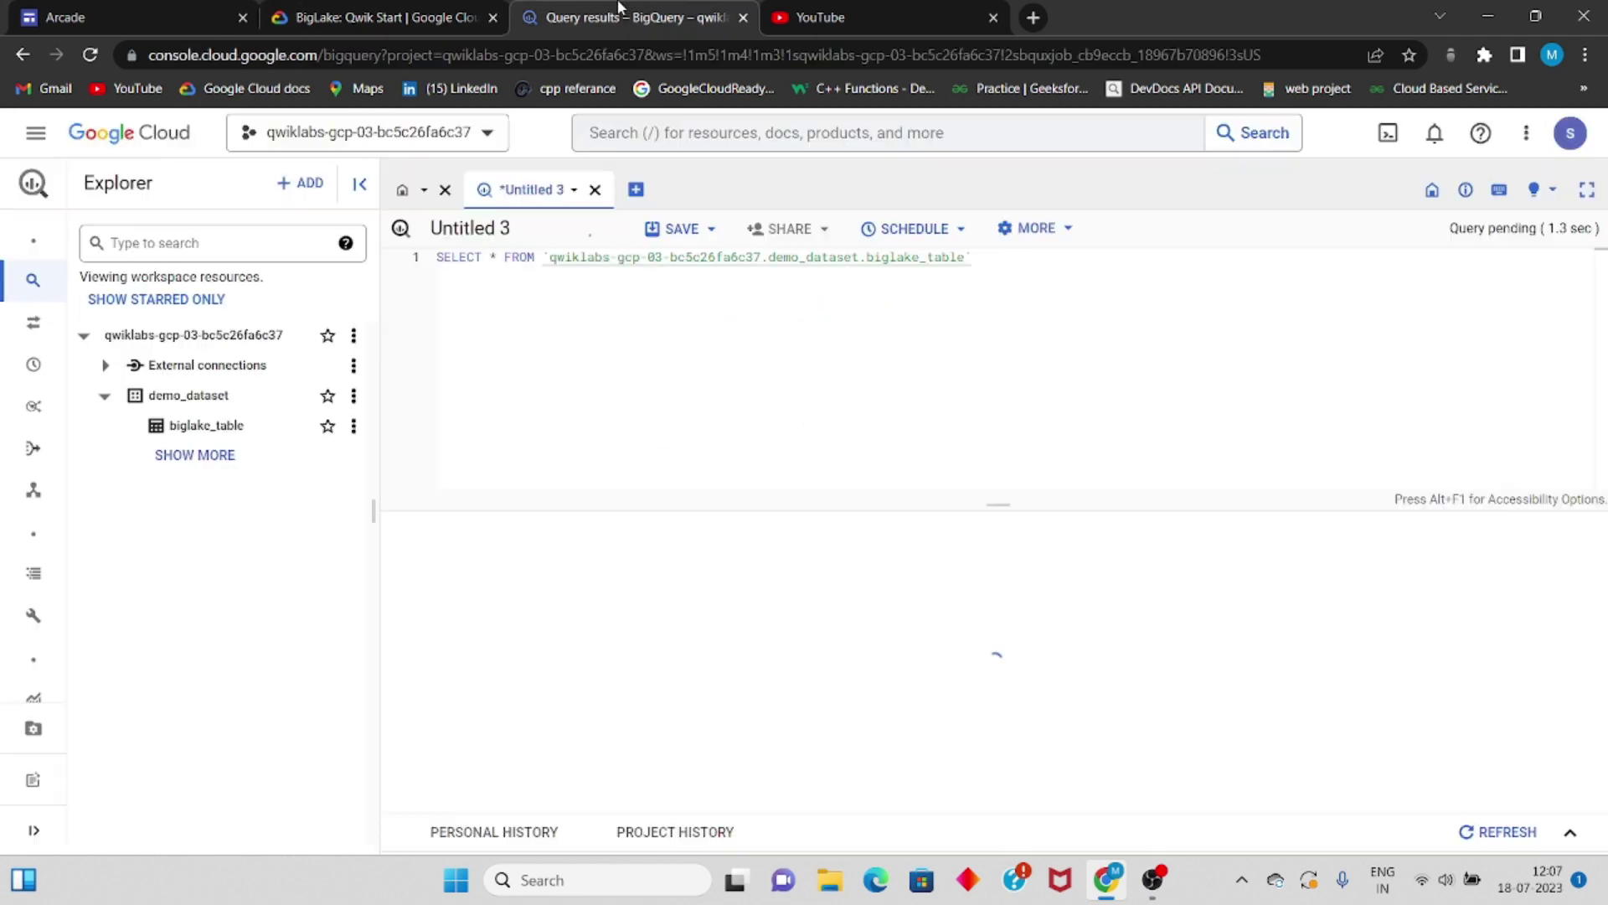
pyautogui.click(205, 426)
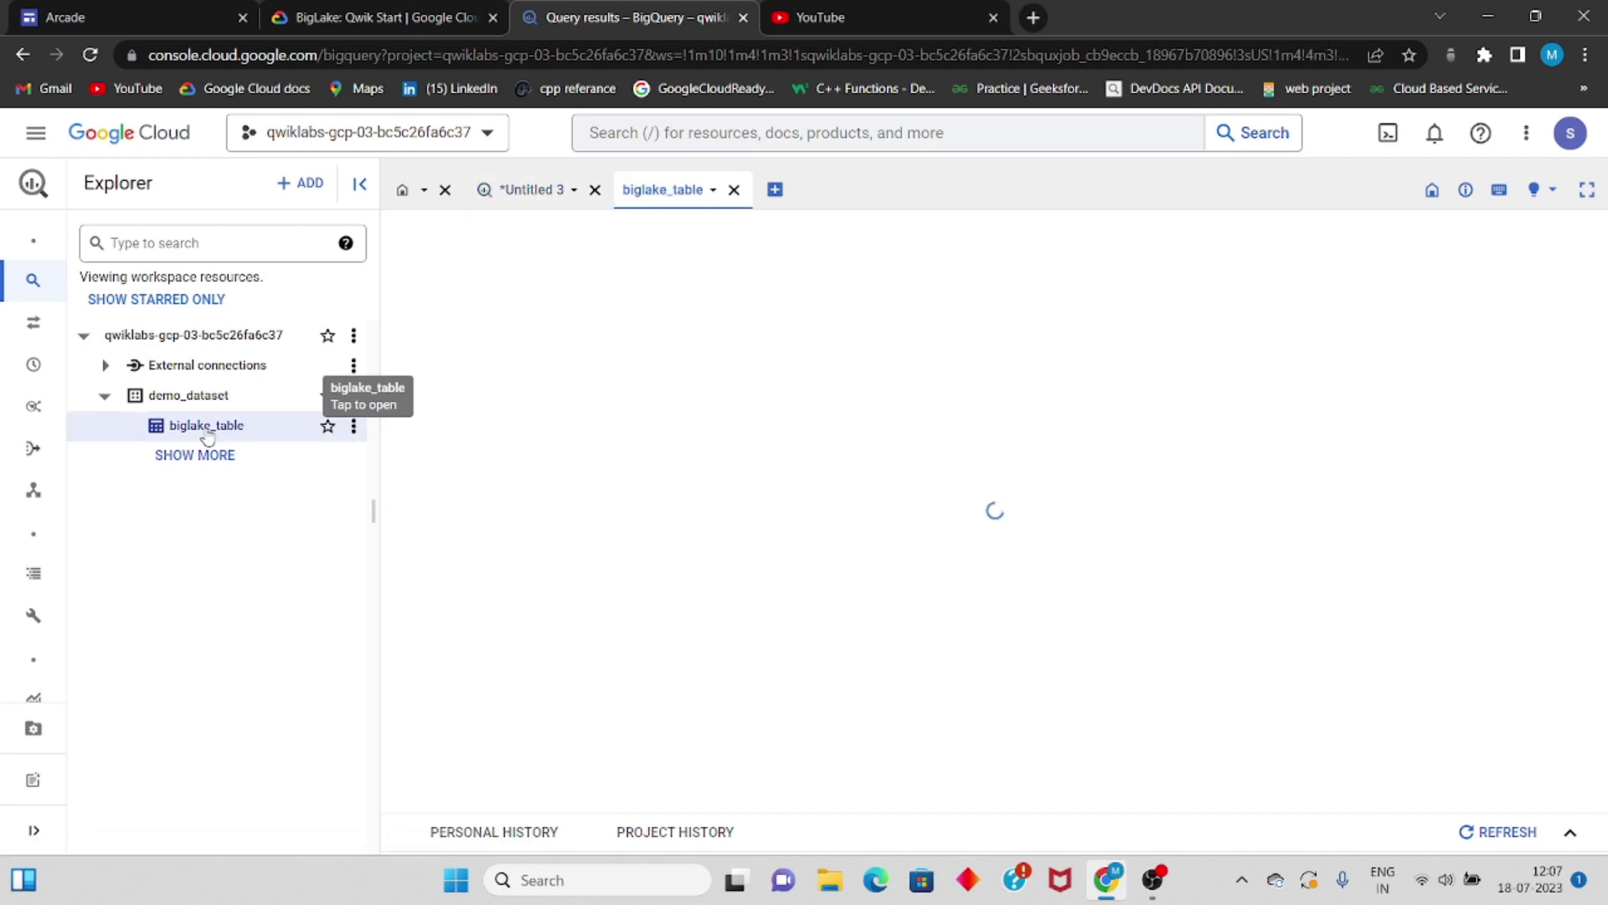
pyautogui.click(353, 427)
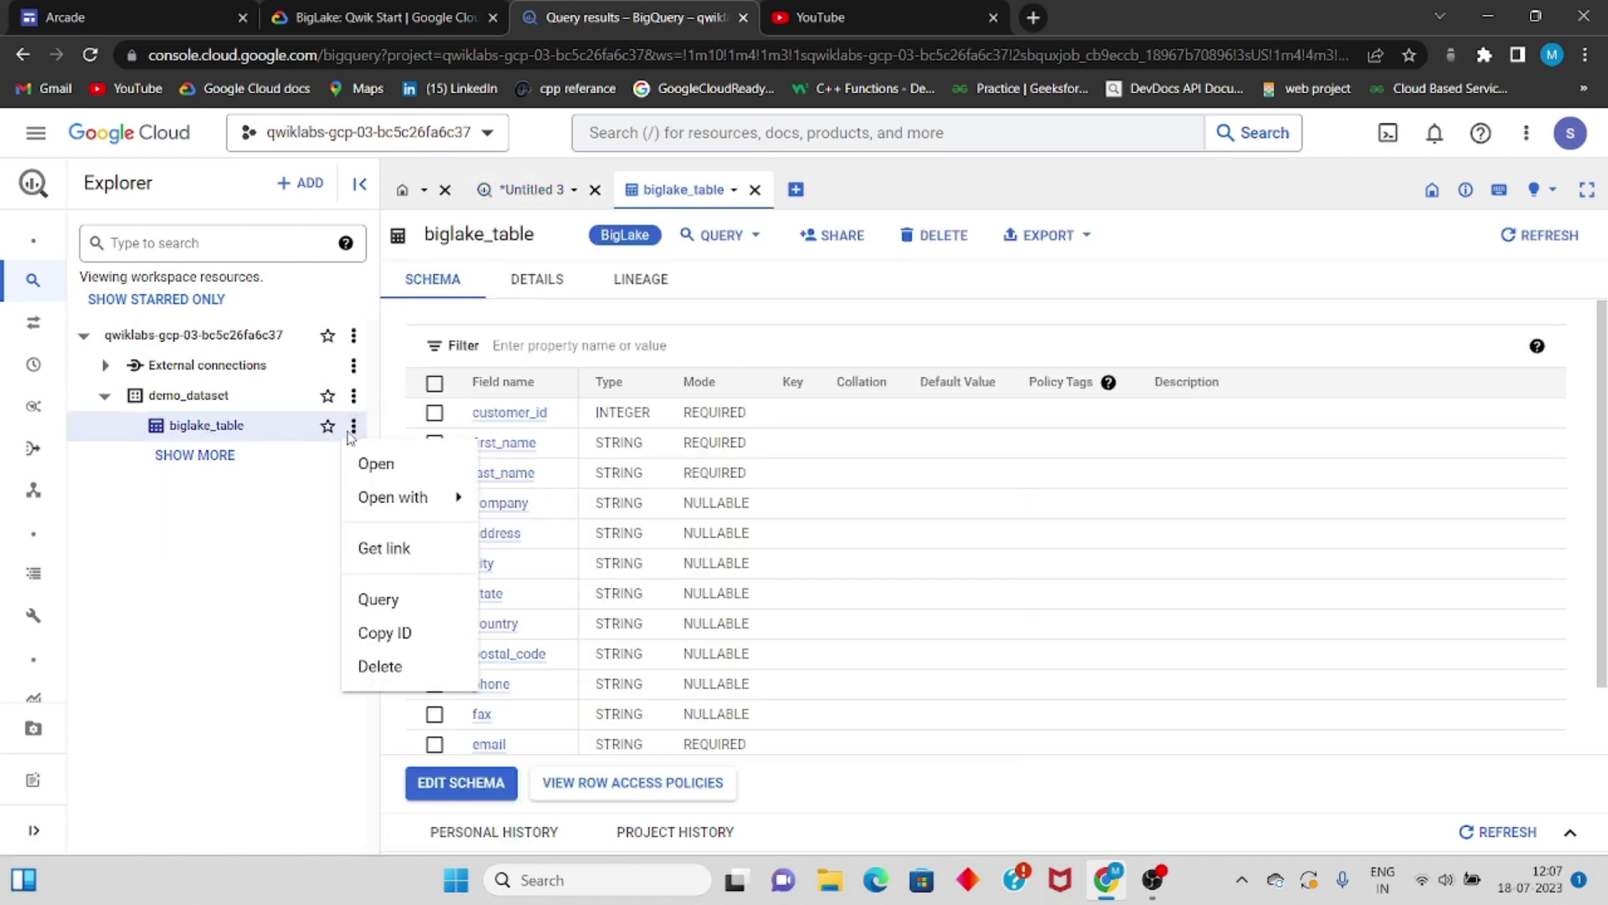
# - Open the schema of biglake_table for editing and select the address, postal_code and phone fields as the lab instructs
pyautogui.click(444, 798)
pyautogui.click(446, 794)
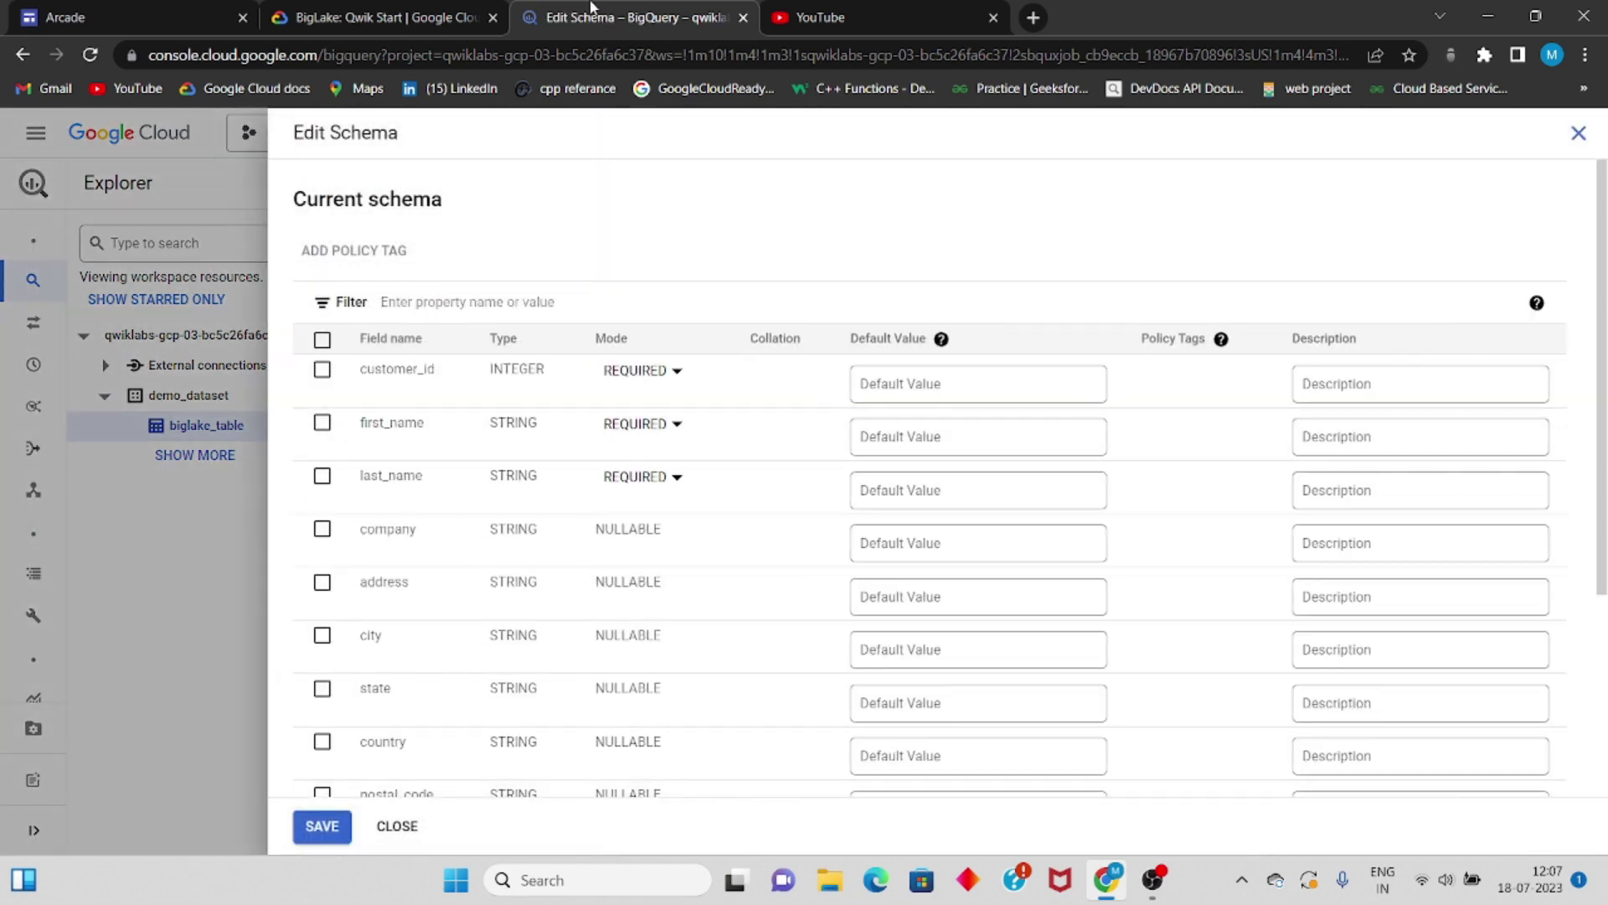
pyautogui.click(381, 17)
pyautogui.scroll(-1, 530, 432)
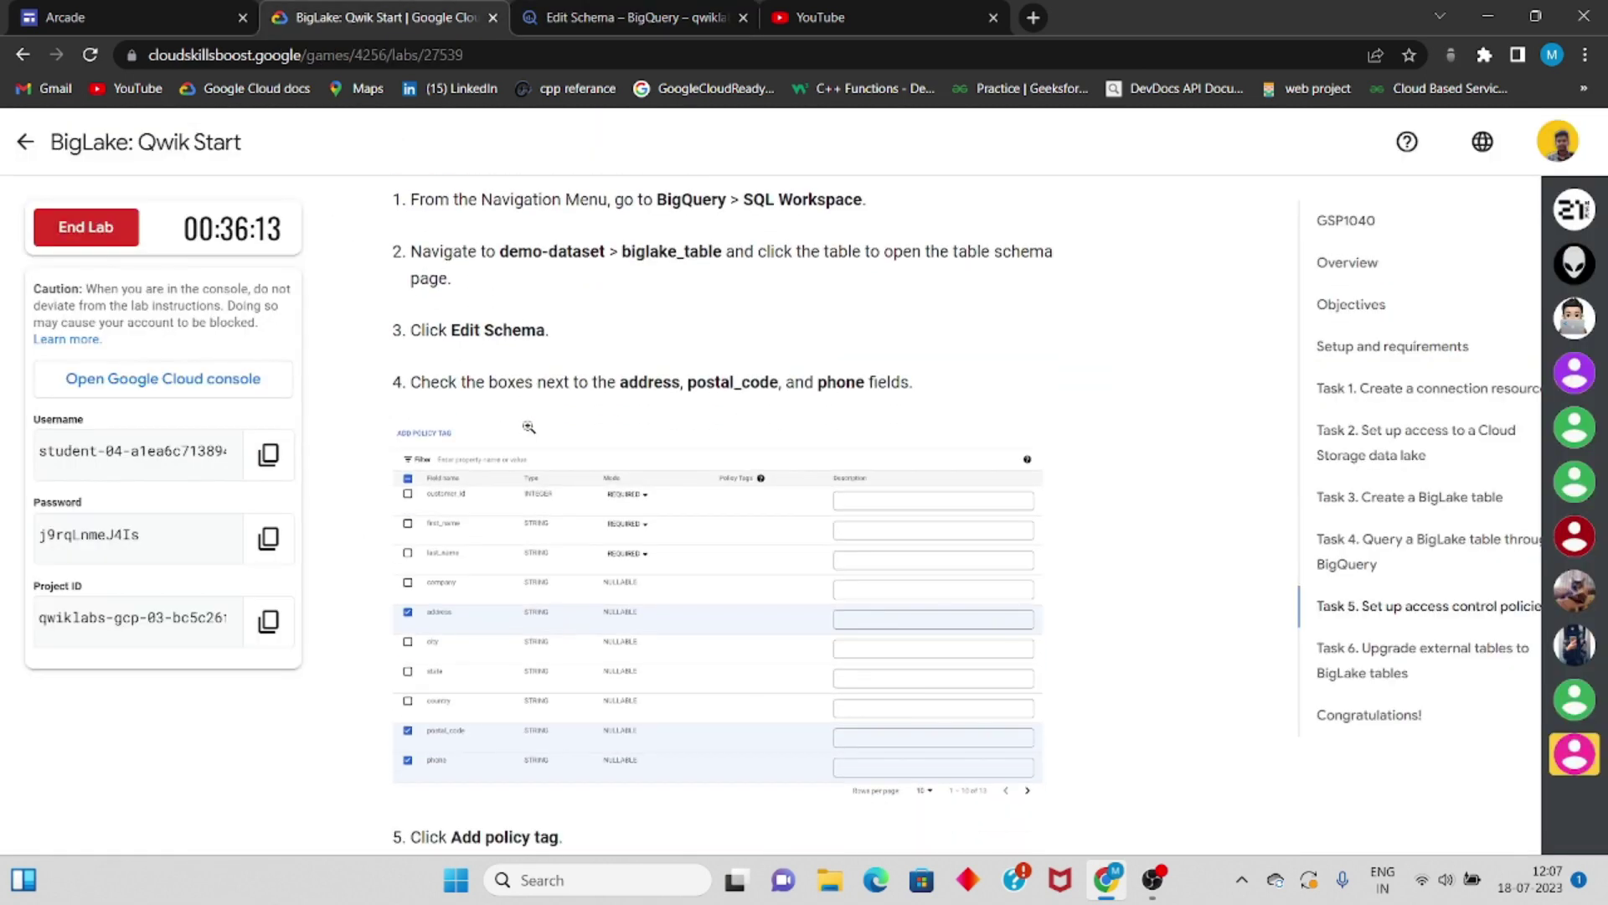
pyautogui.click(555, 12)
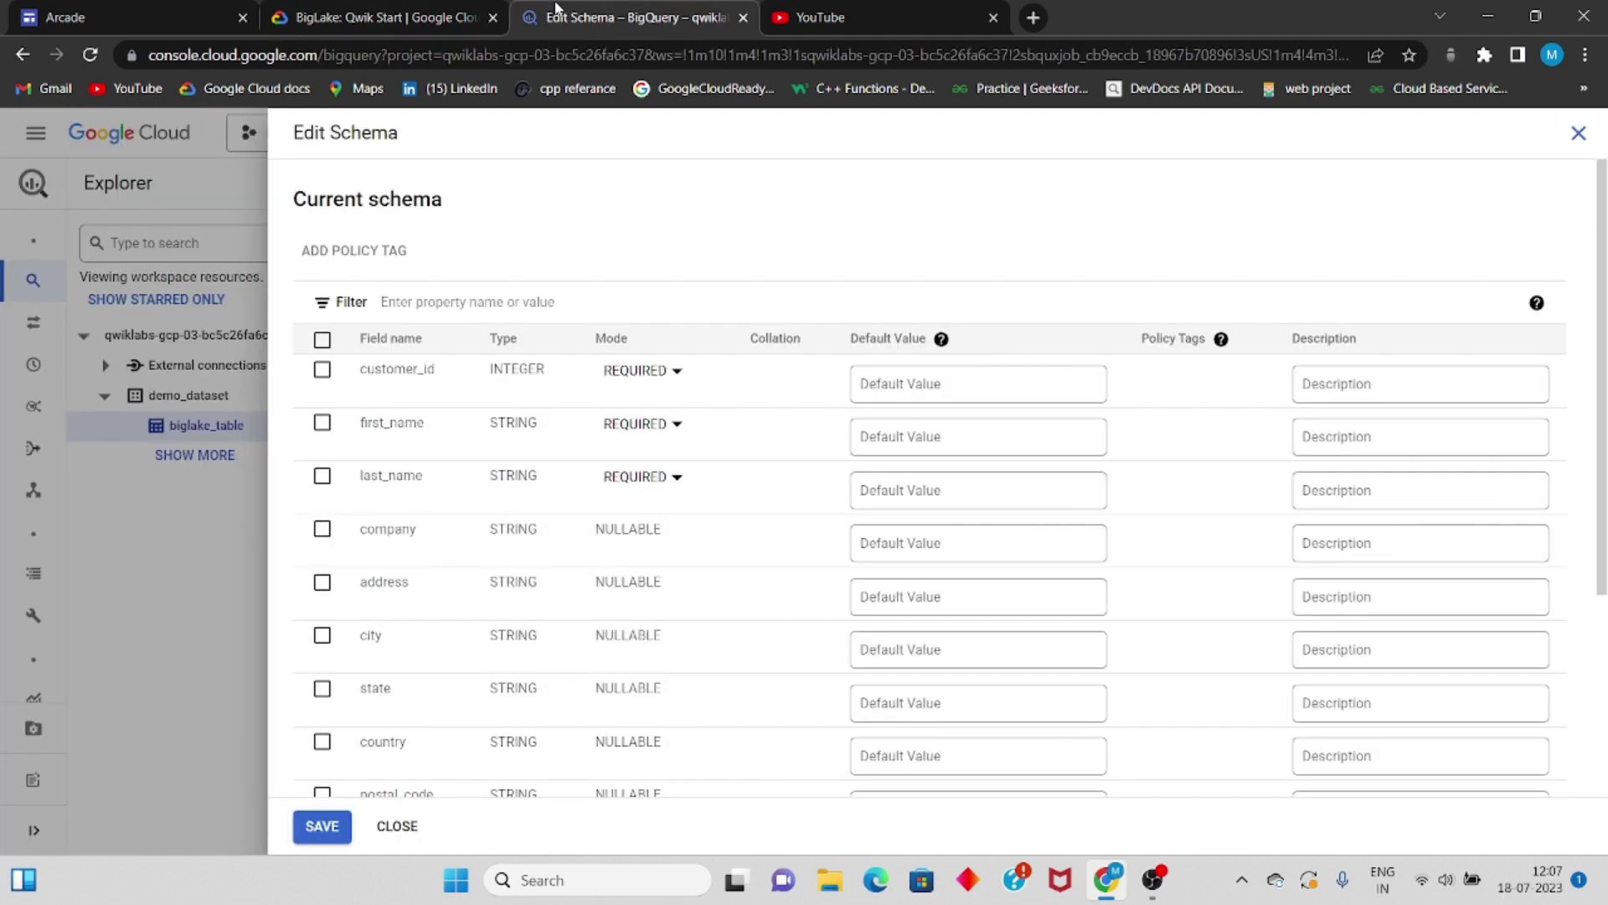
pyautogui.click(322, 583)
pyautogui.scroll(-2, 333, 588)
pyautogui.click(323, 620)
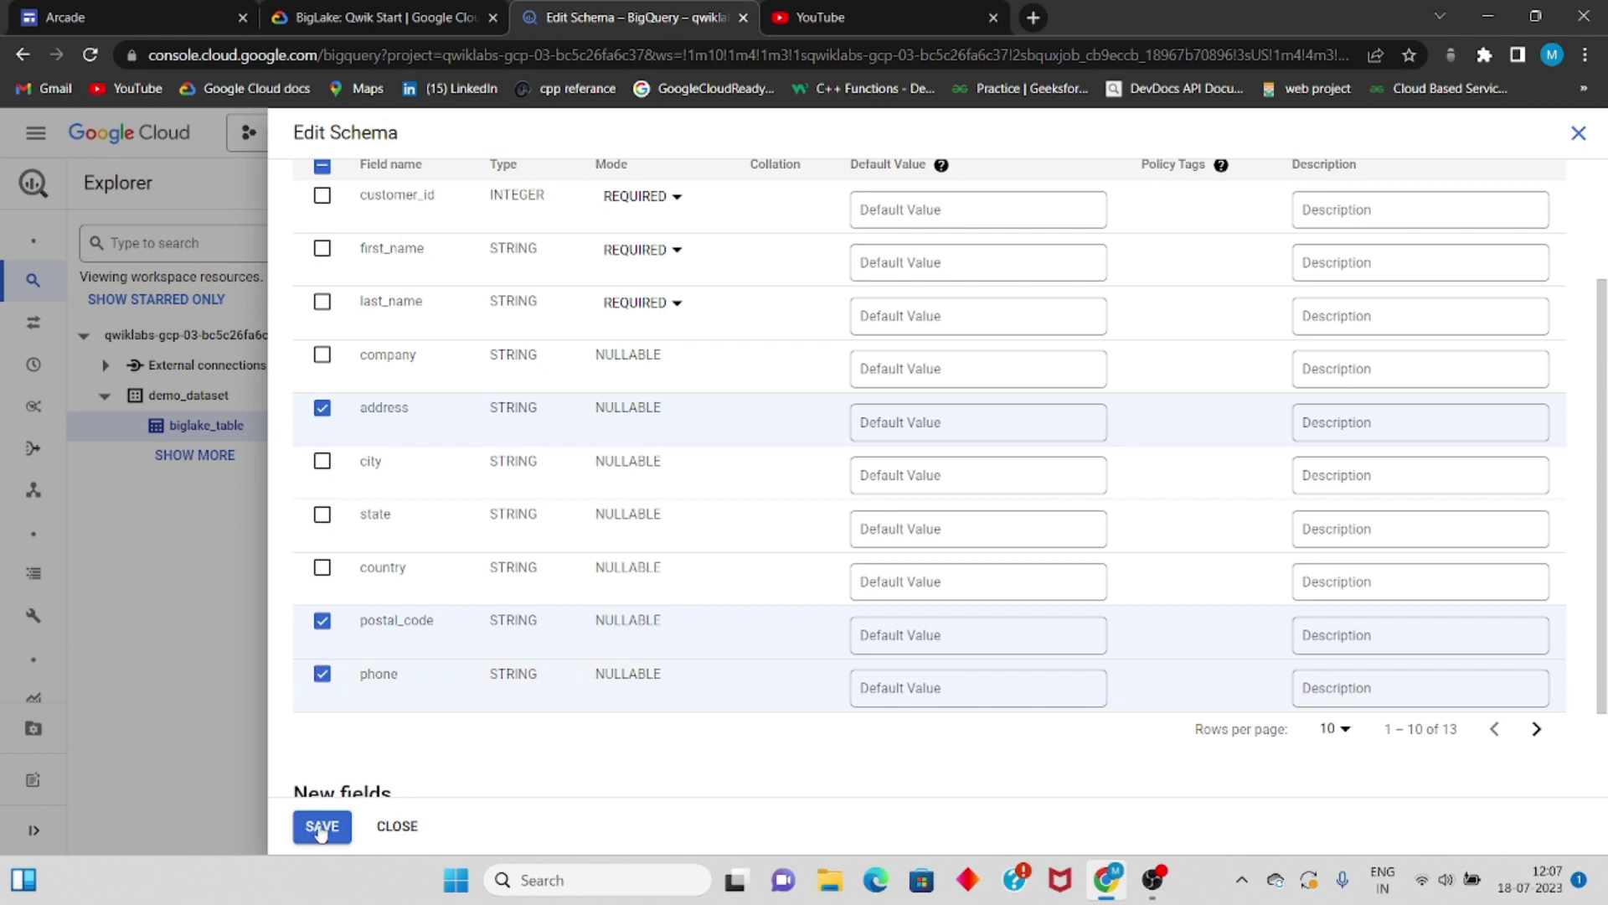
# - Add the biglake-policy tag from biglake-taxonomy-uasi3 to the selected fields and save the schema
pyautogui.scroll(2, 394, 248)
pyautogui.click(395, 250)
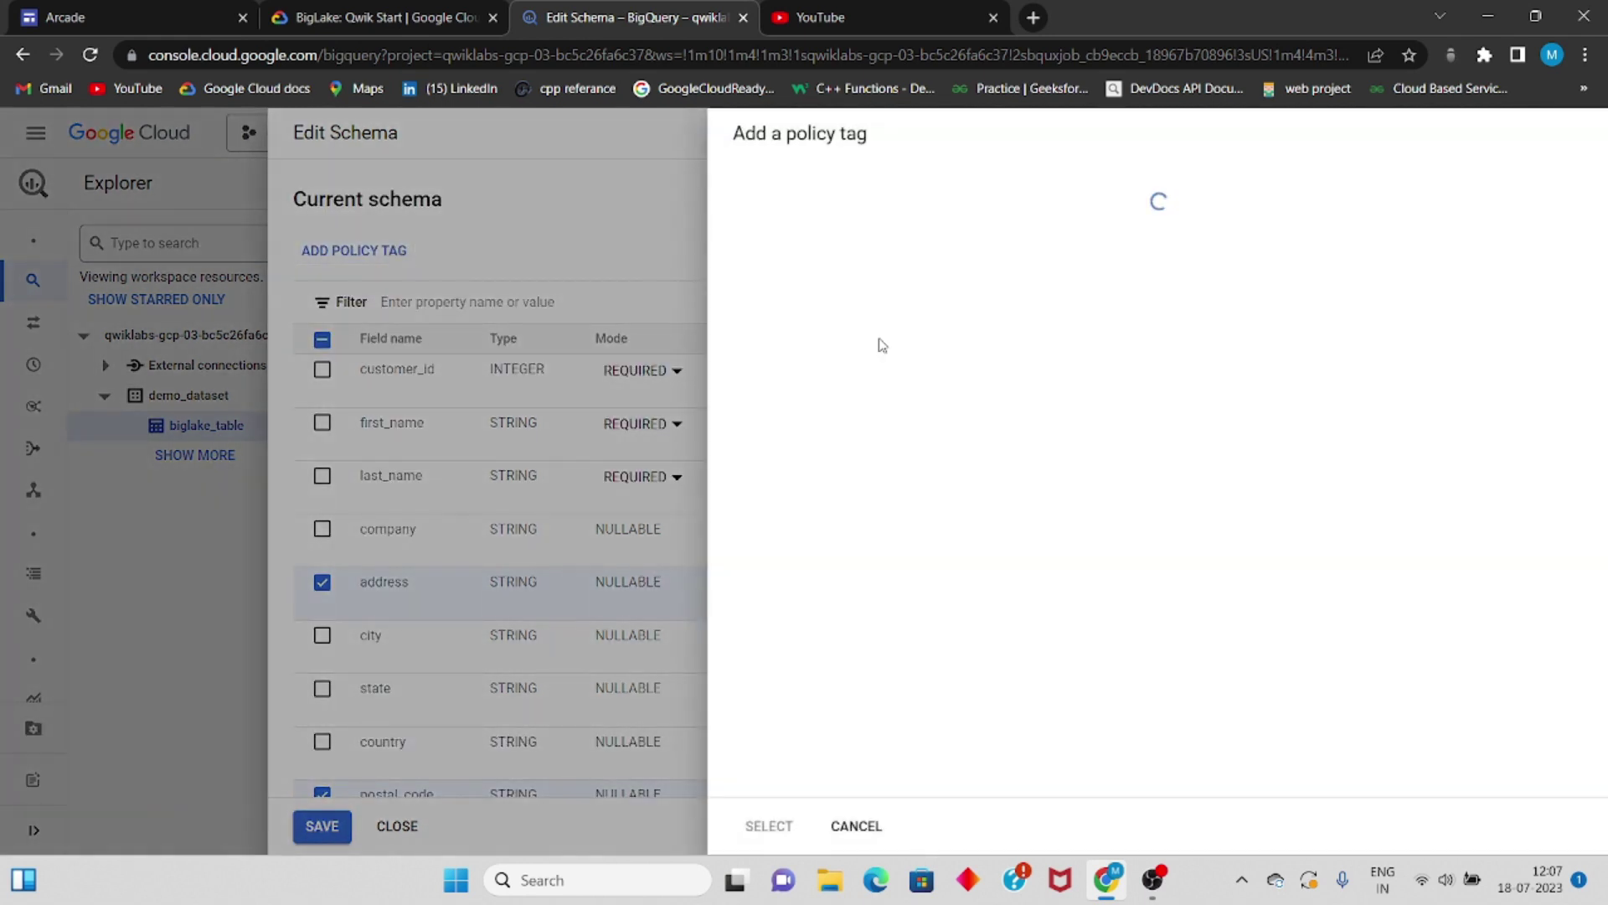
pyautogui.click(372, 12)
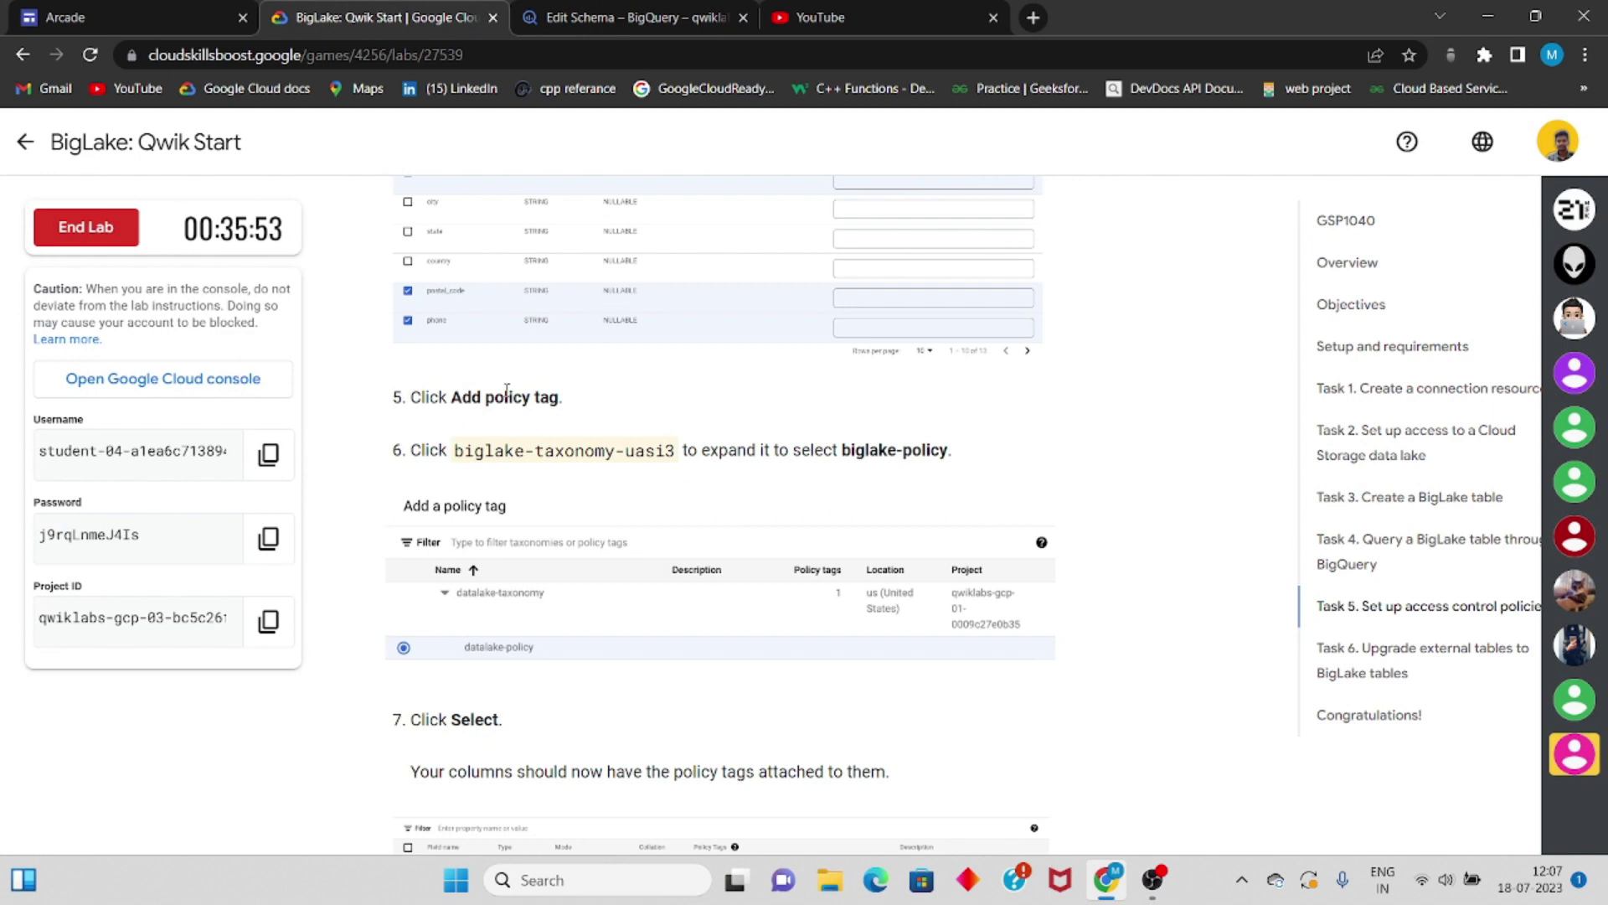
pyautogui.scroll(-3, 507, 391)
pyautogui.click(634, 17)
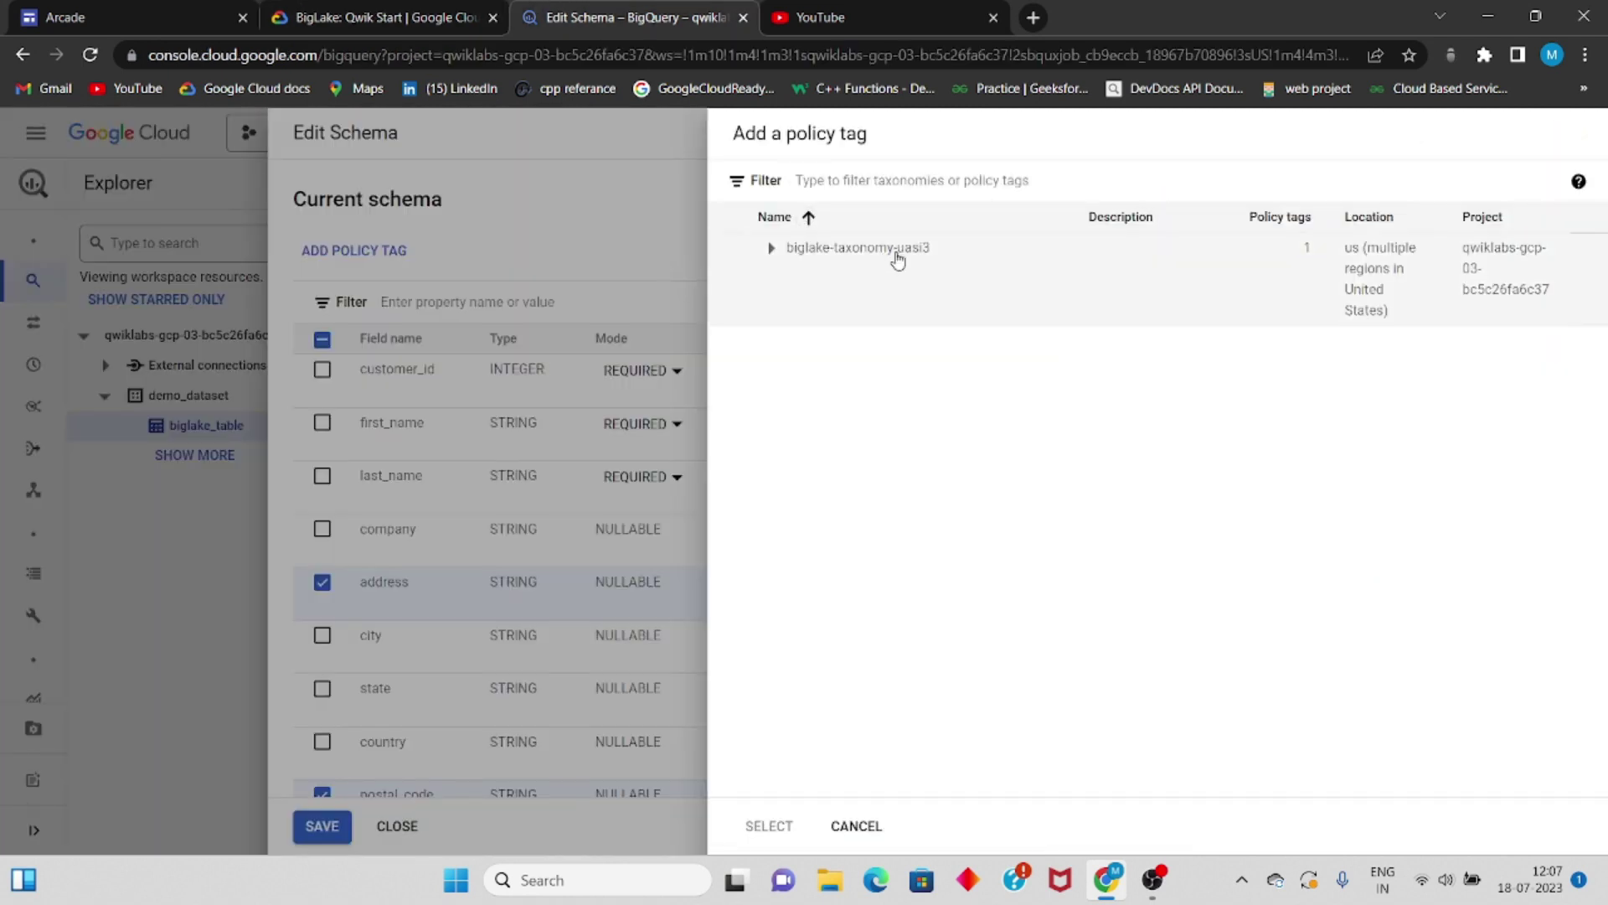
pyautogui.click(773, 250)
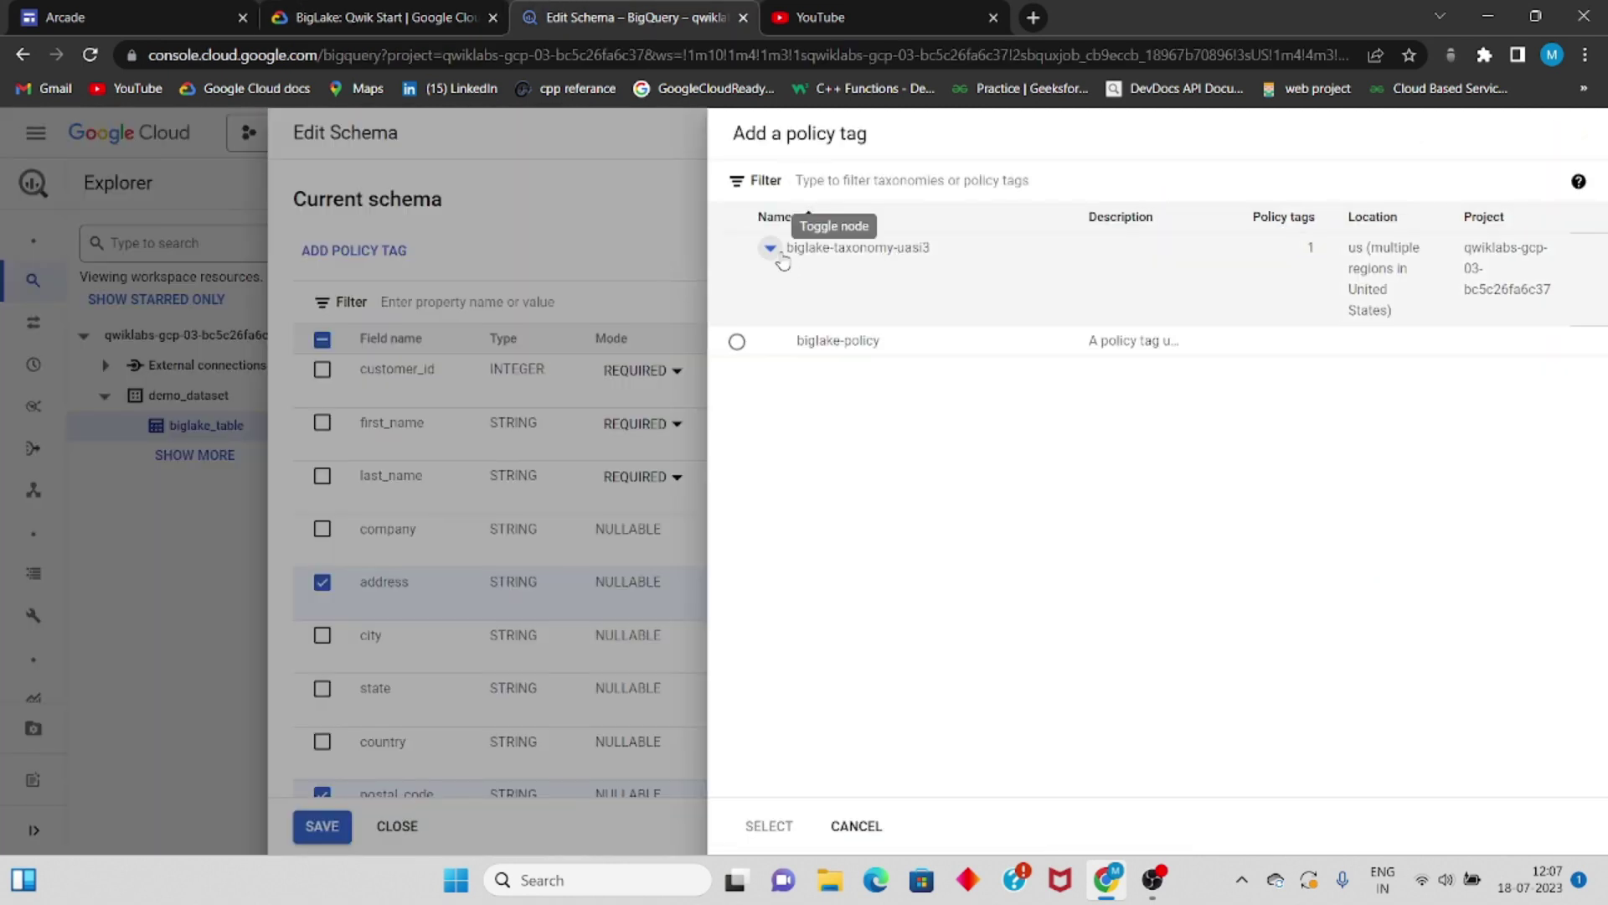
pyautogui.click(737, 342)
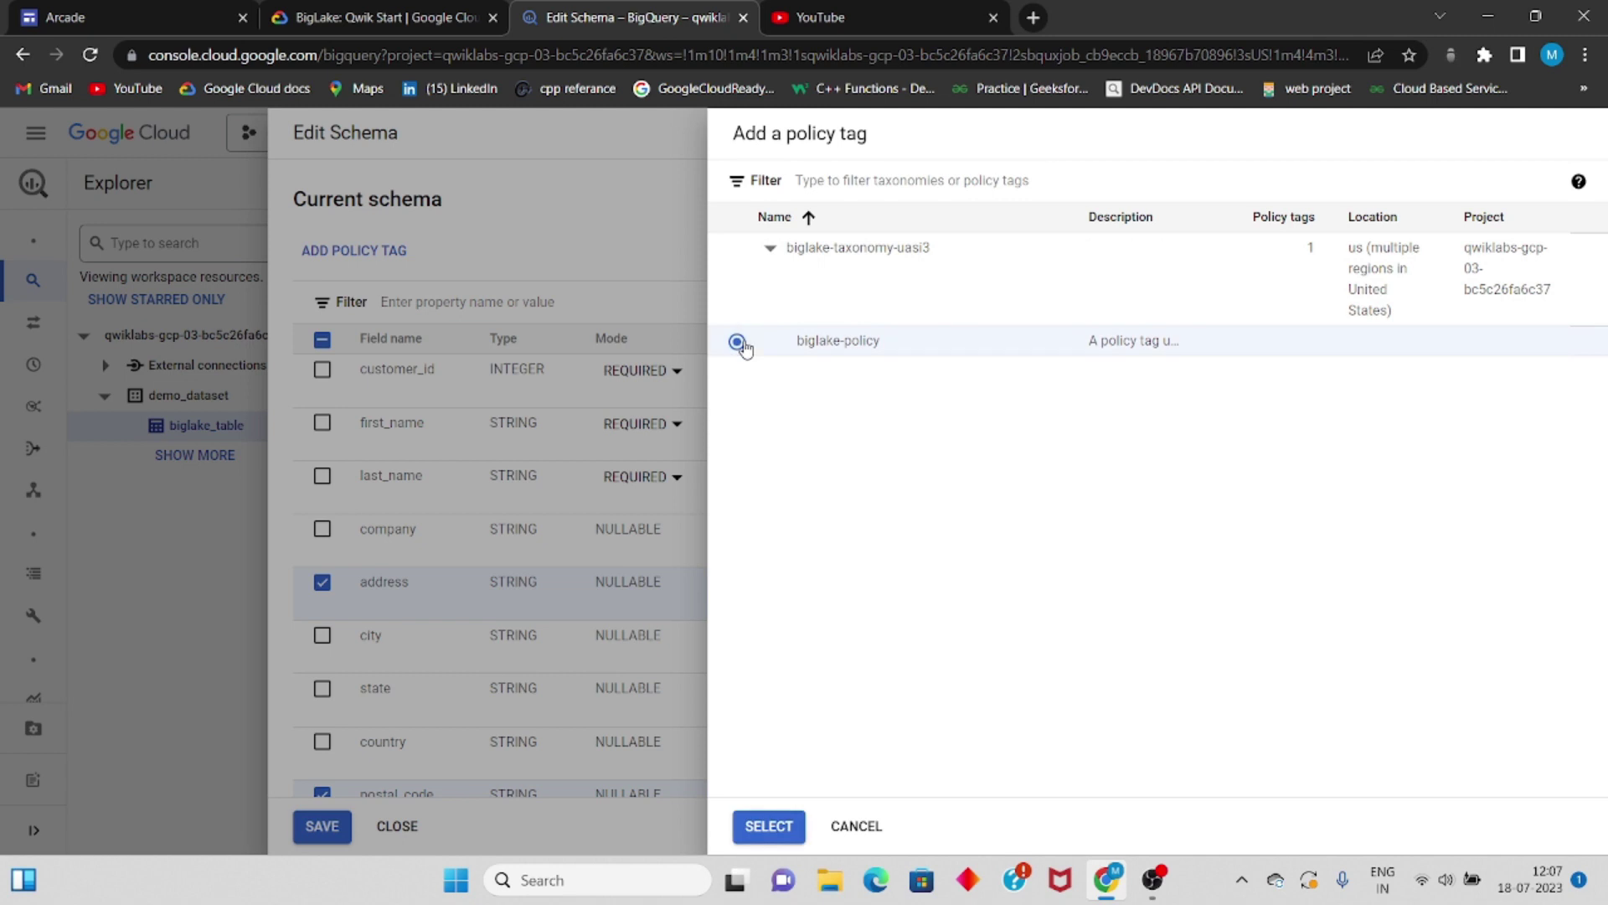
pyautogui.click(768, 826)
pyautogui.scroll(-3, 1135, 575)
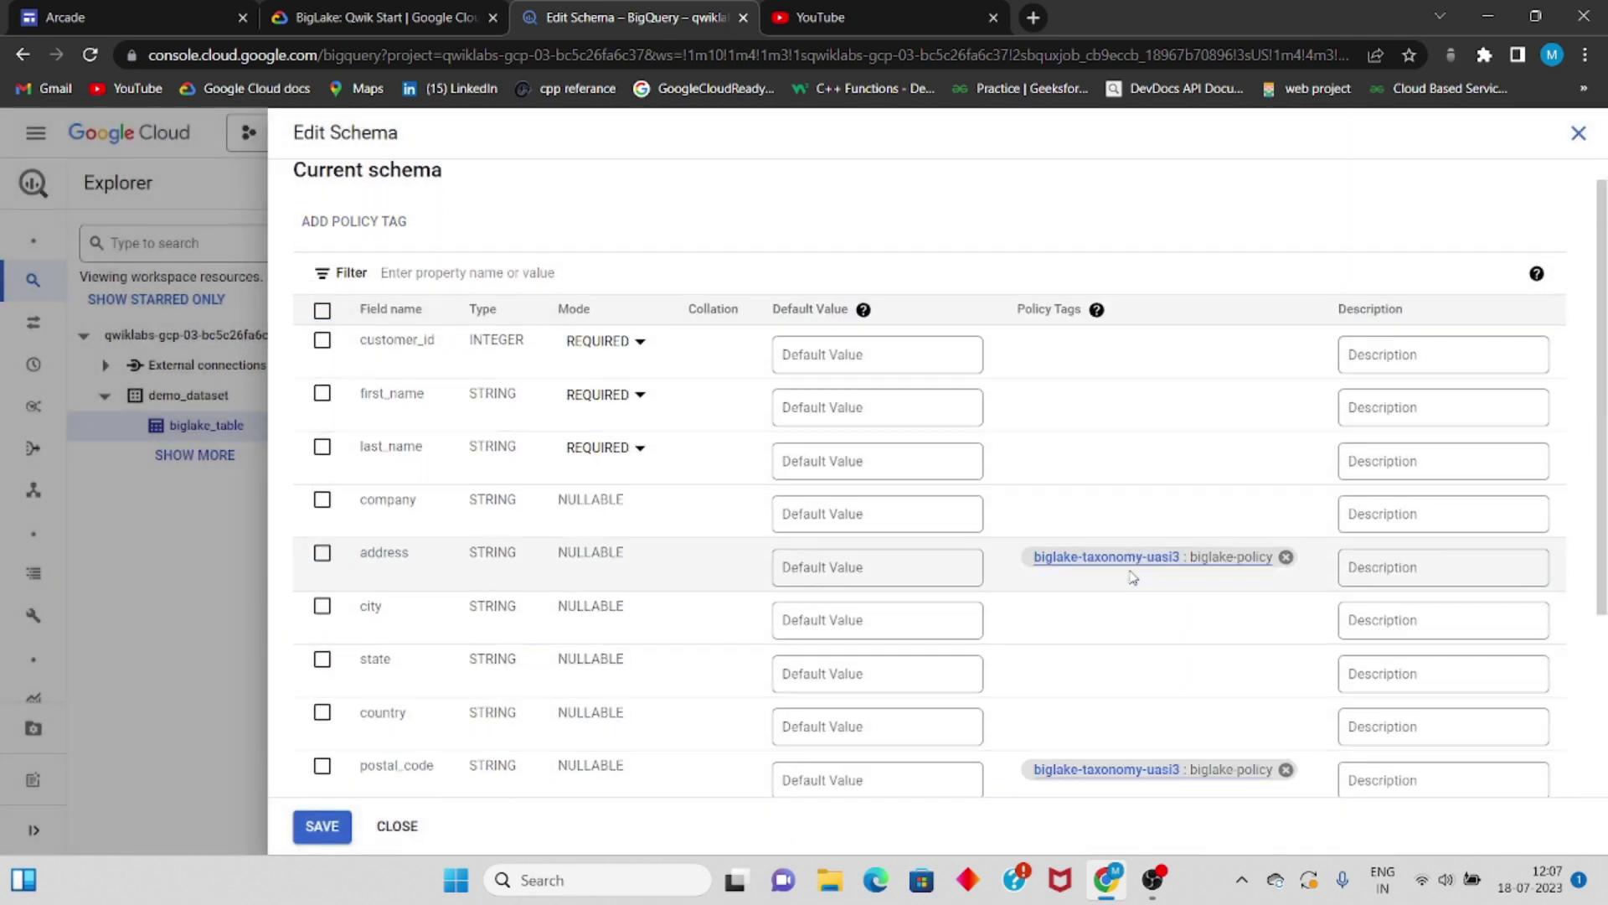
pyautogui.scroll(-1, 378, 761)
pyautogui.click(322, 826)
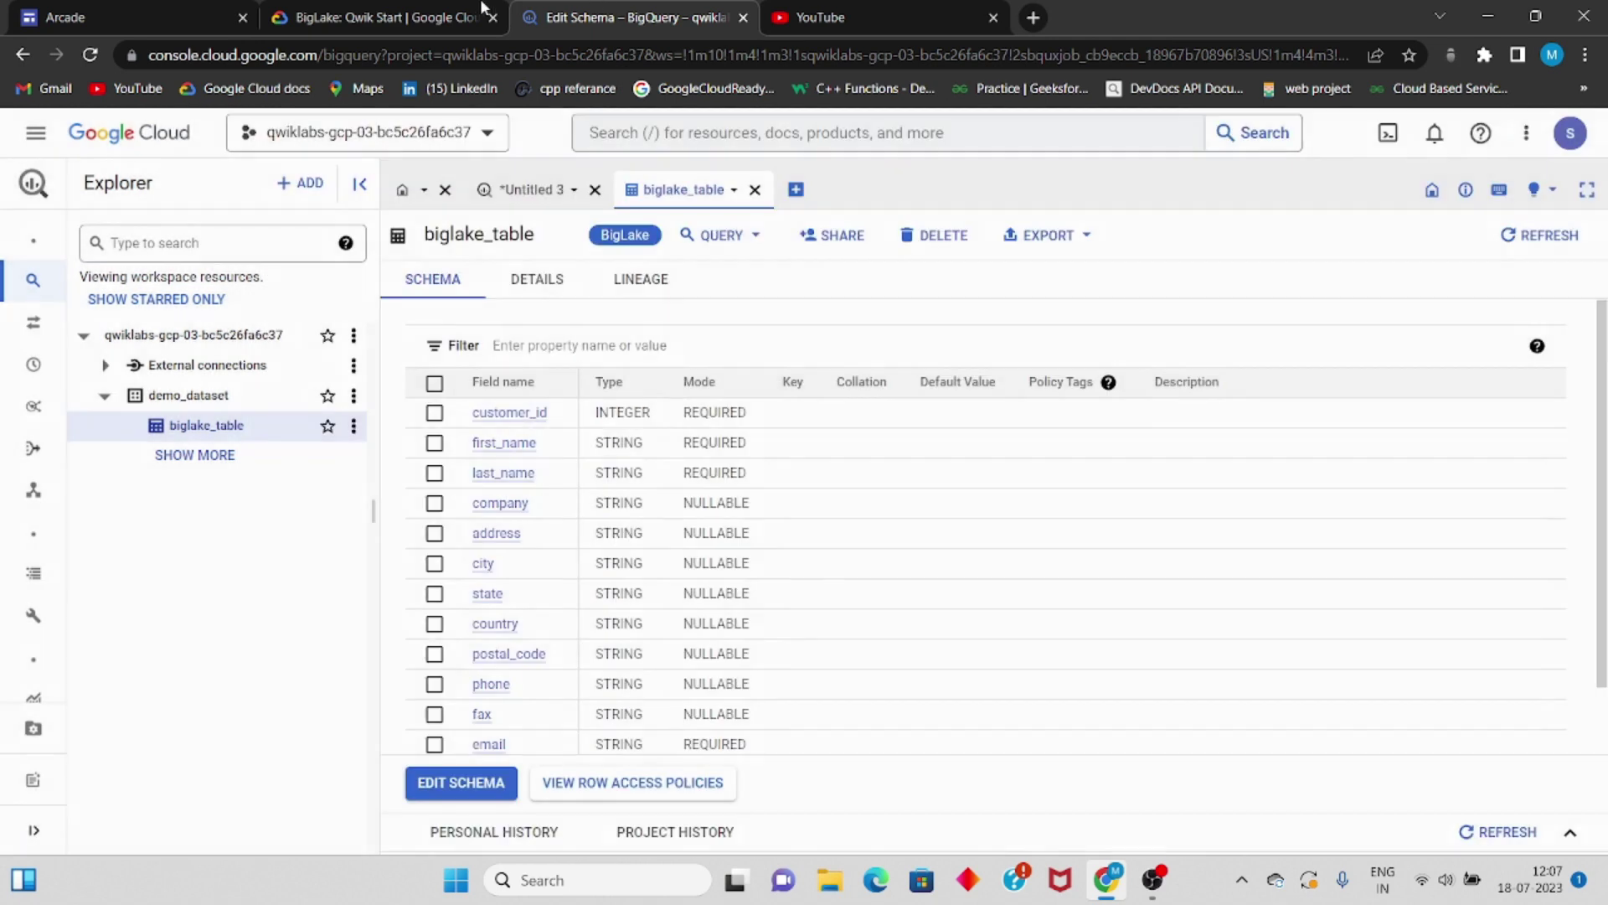
# - Copy the lab's column-level security SELECT * query for demo_dataset.biglake_table and run it in a new BigQuery query
pyautogui.click(477, 10)
pyautogui.scroll(-10, 603, 431)
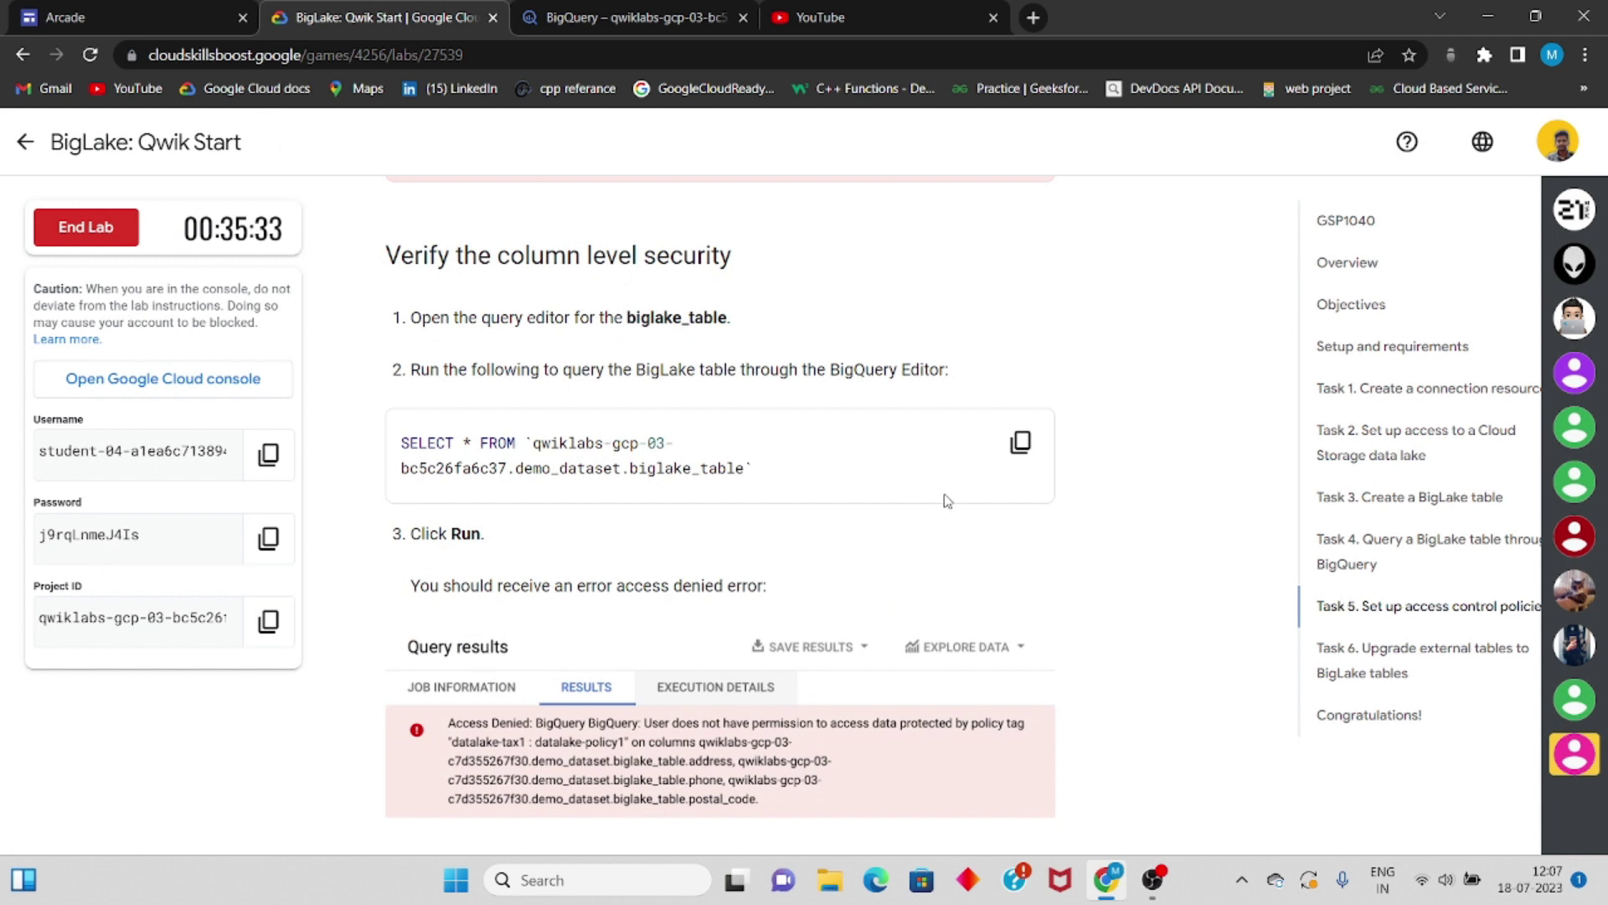
pyautogui.click(1033, 453)
pyautogui.hotkey('ctrl', 'Tab')
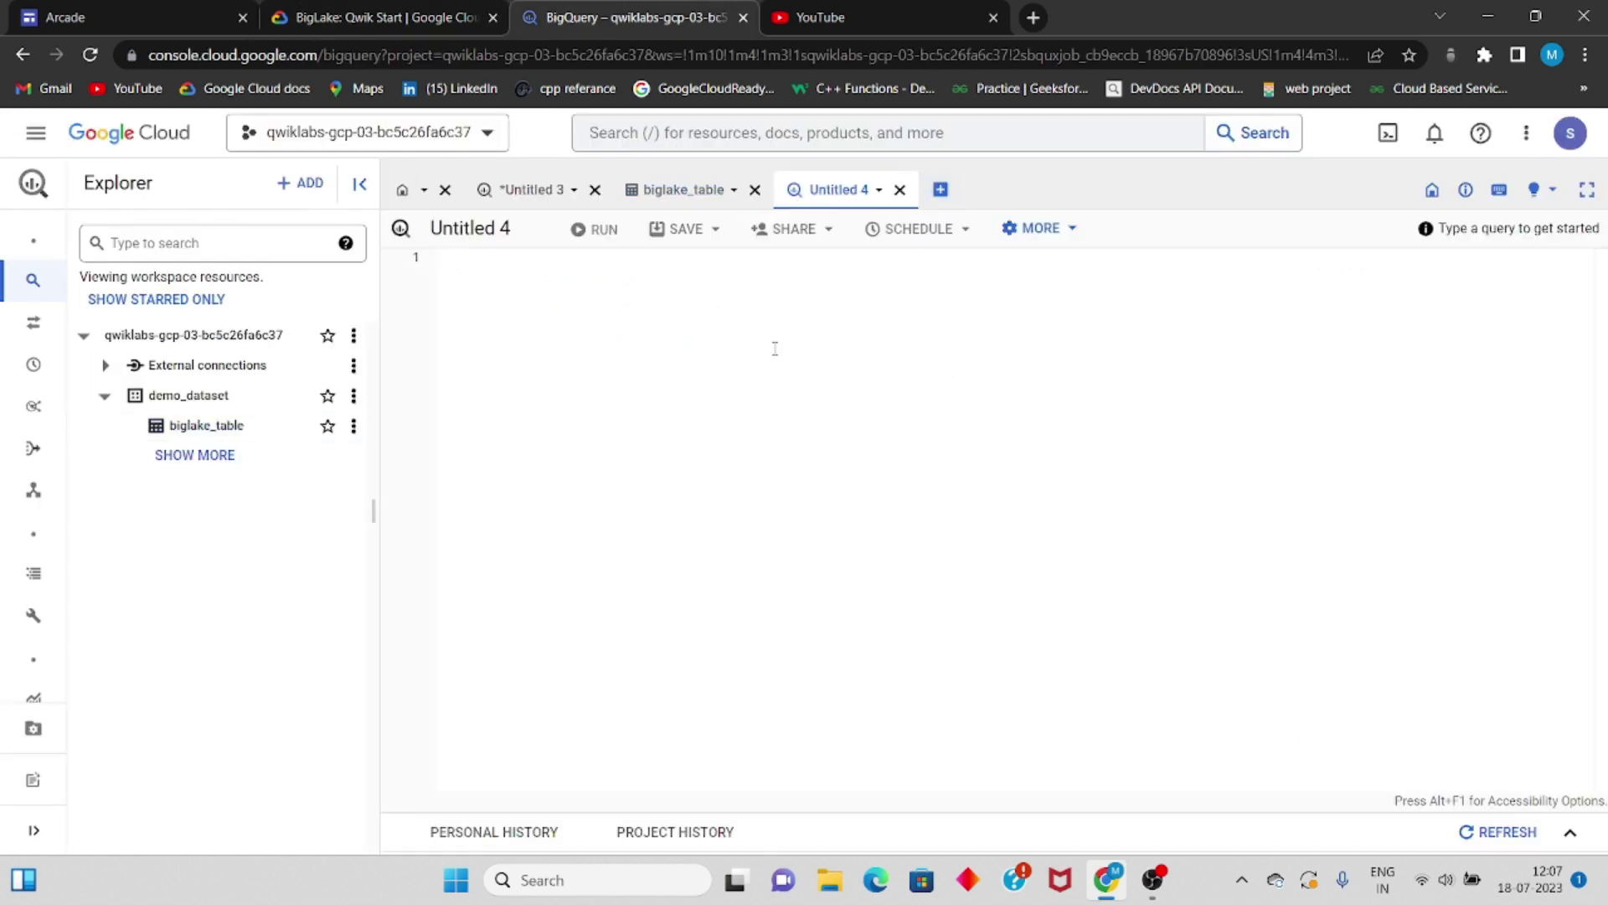
pyautogui.hotkey('ctrl', 'v')
pyautogui.click(604, 230)
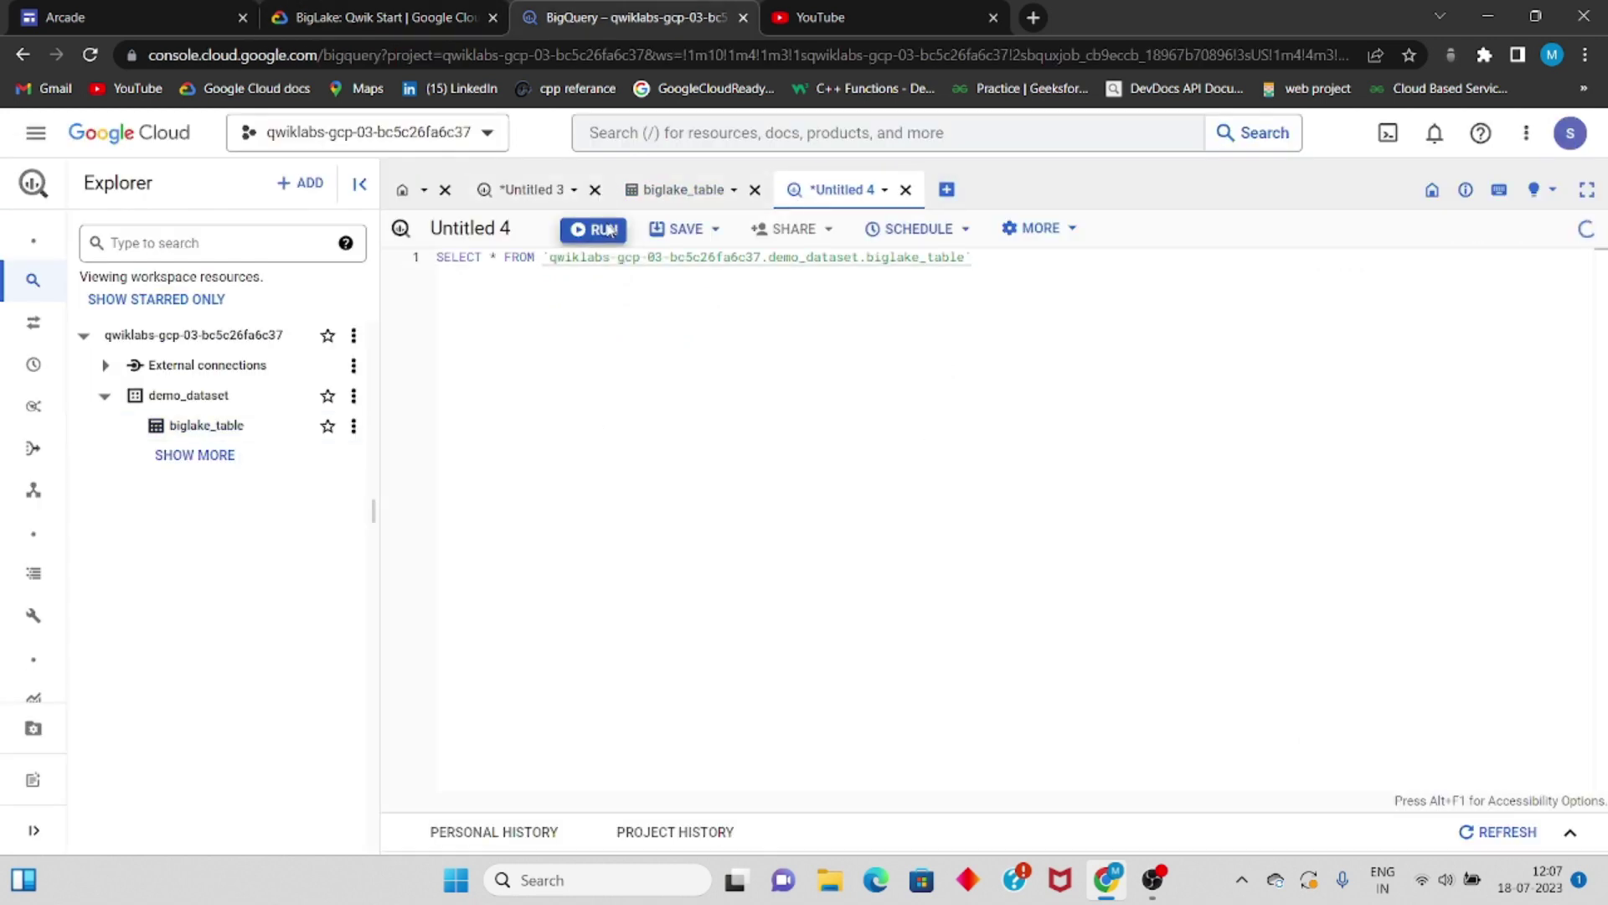
# - Replace the query with the lab's SELECT * EXCEPT(address, phone, postal_code) query on biglake_table and run it
pyautogui.click(408, 10)
pyautogui.scroll(-6, 584, 487)
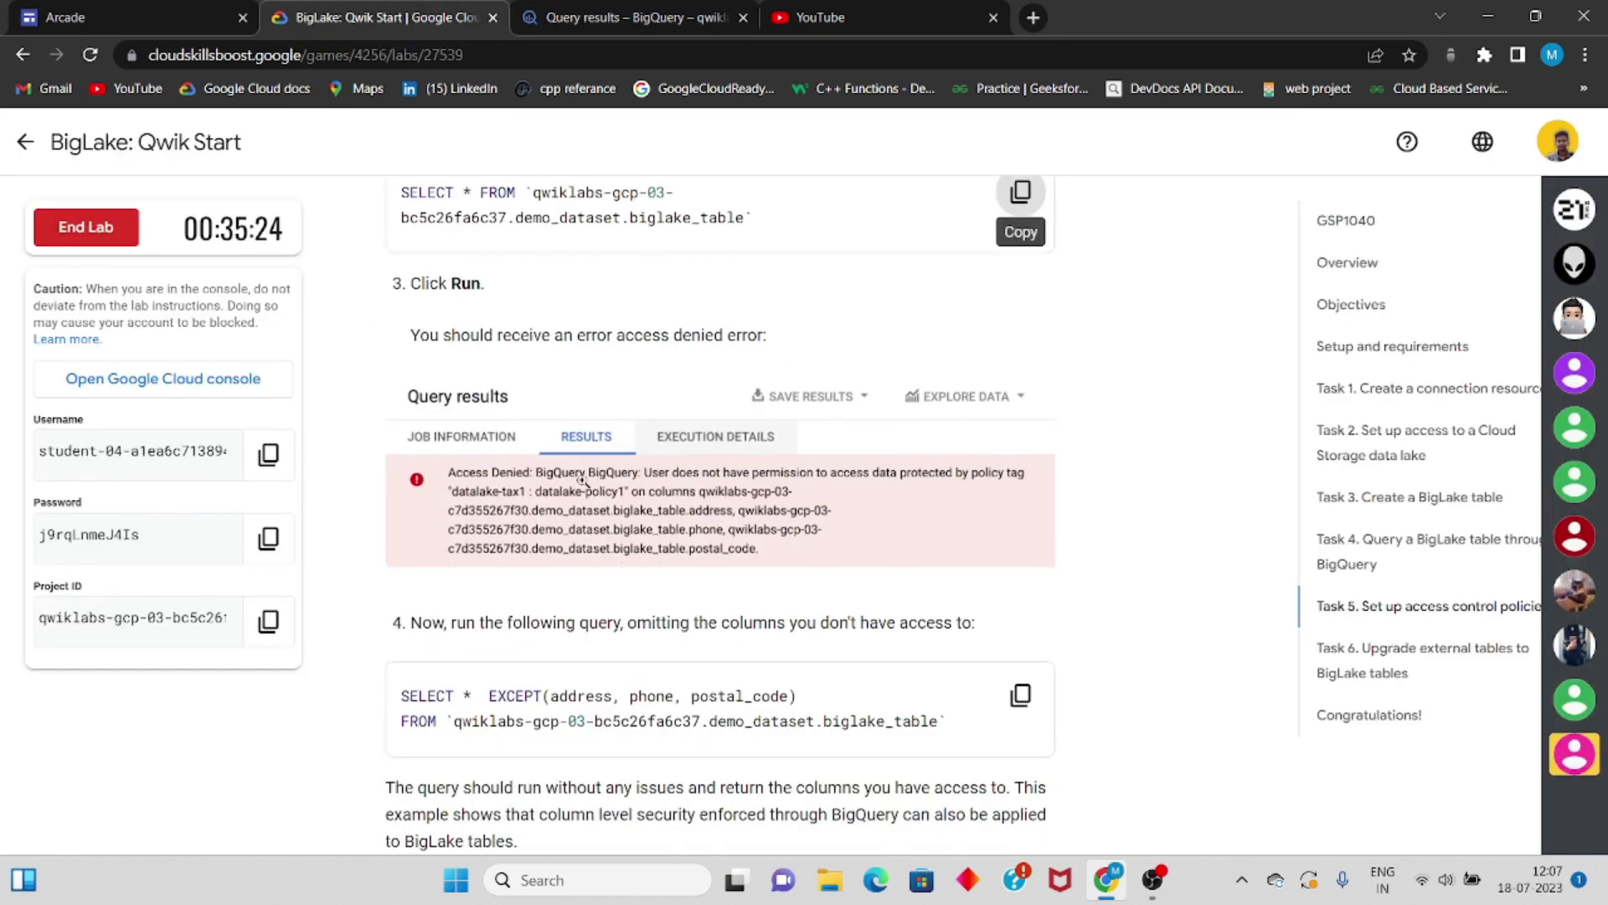
pyautogui.click(1020, 430)
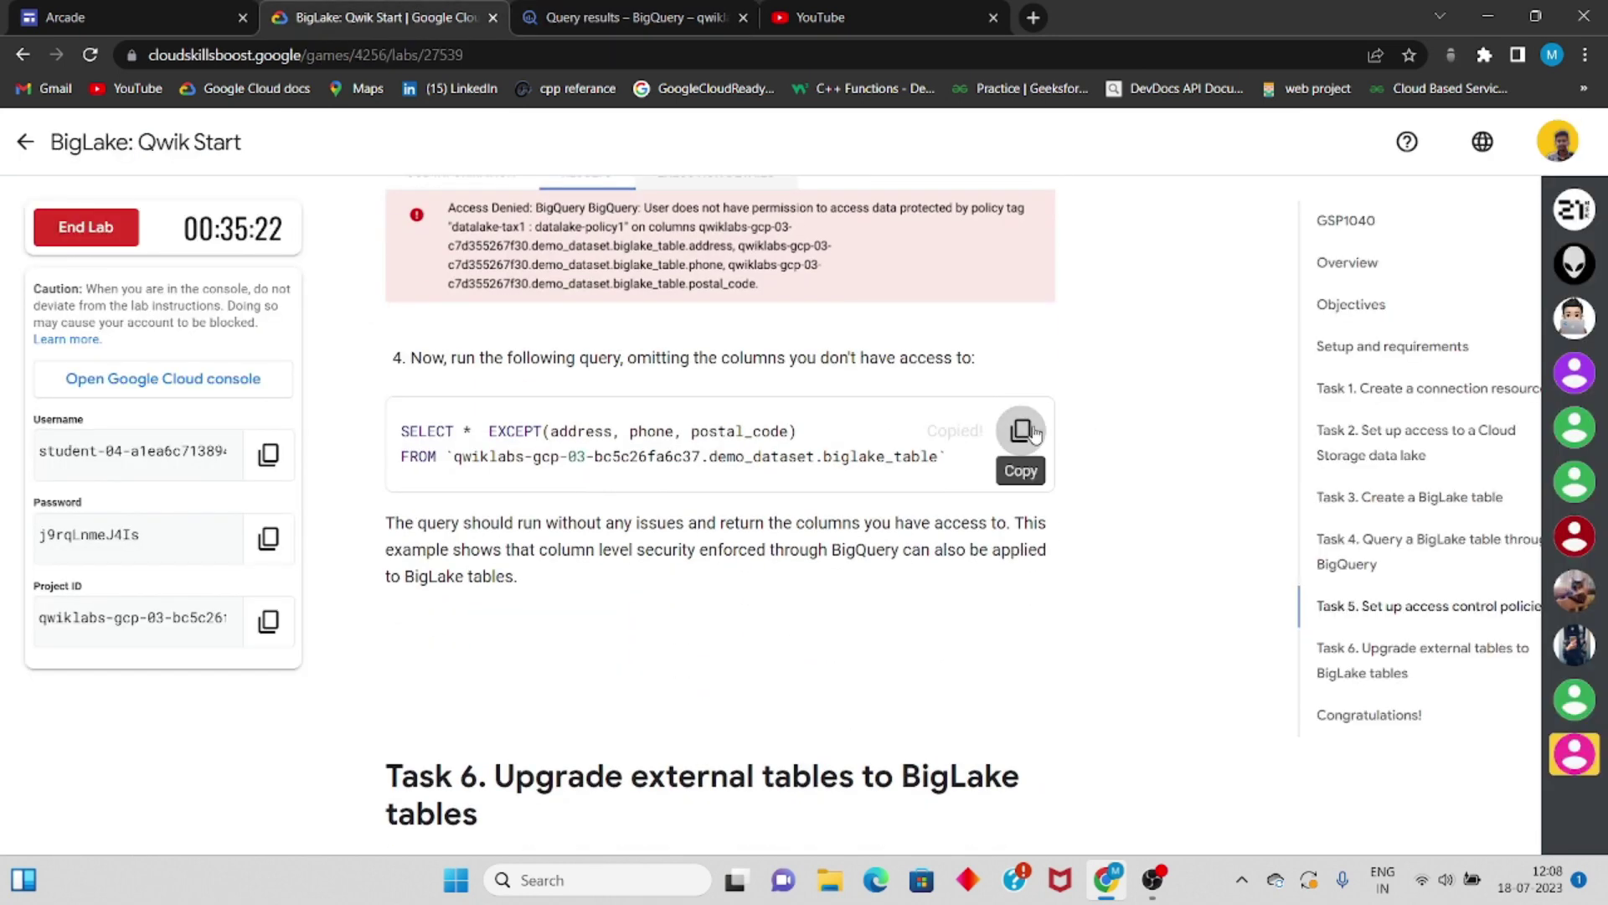
pyautogui.click(618, 10)
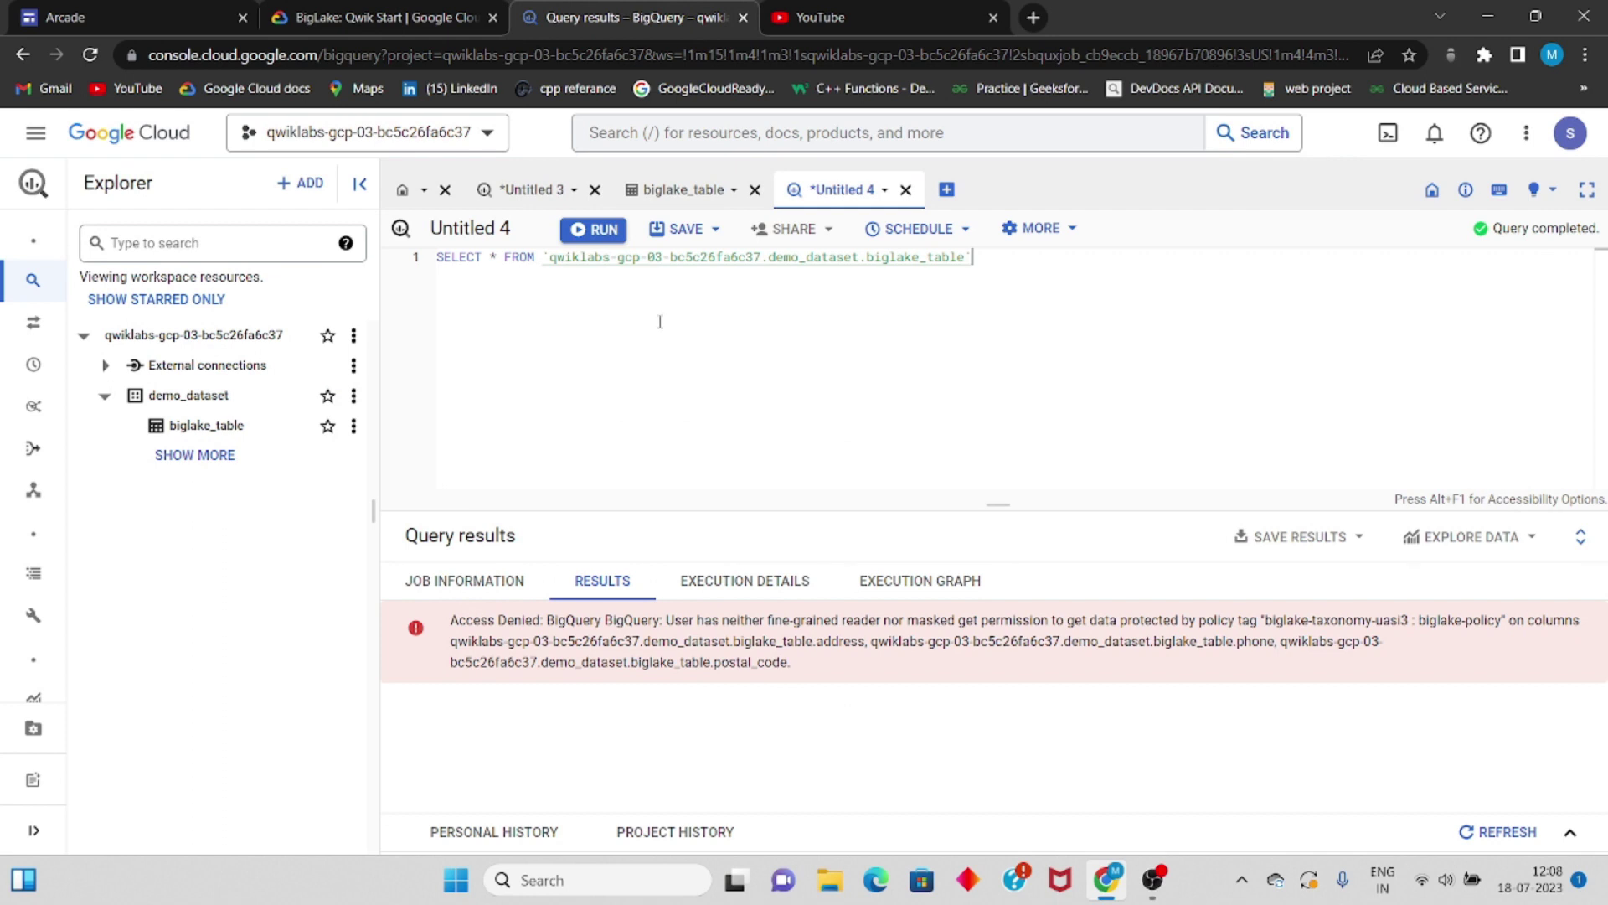
pyautogui.hotkey('ctrl', 'a')
pyautogui.hotkey('ctrl', 'v')
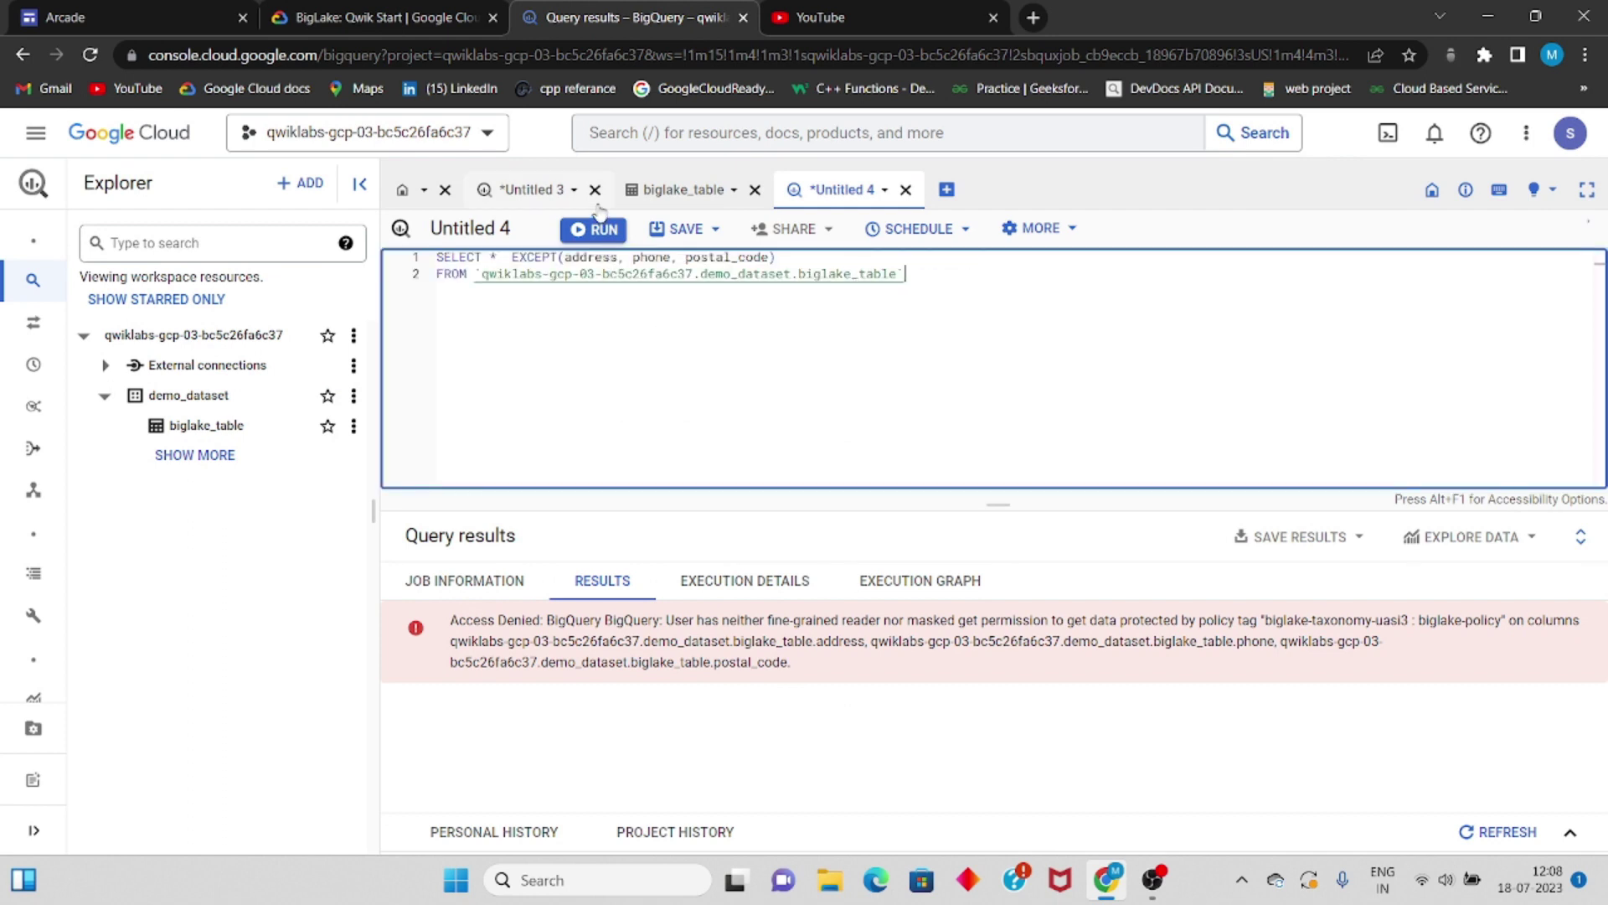
pyautogui.click(523, 190)
pyautogui.click(595, 229)
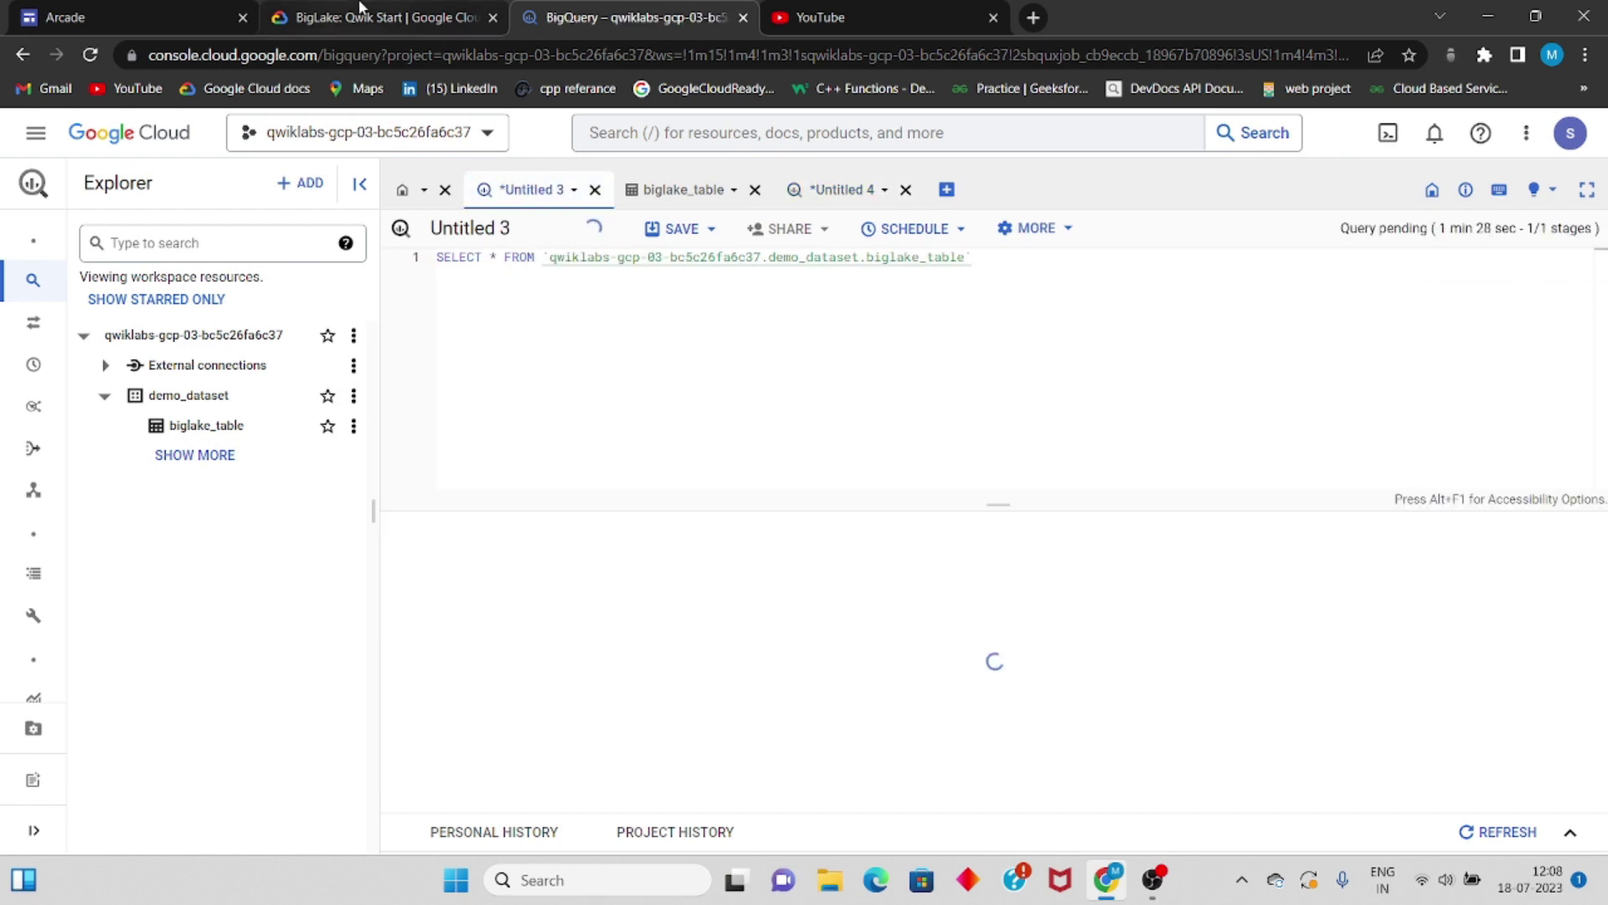
# - Review the lab's Task 6 instructions on creating an external table and upgrading it to a BigLake table
pyautogui.click(381, 17)
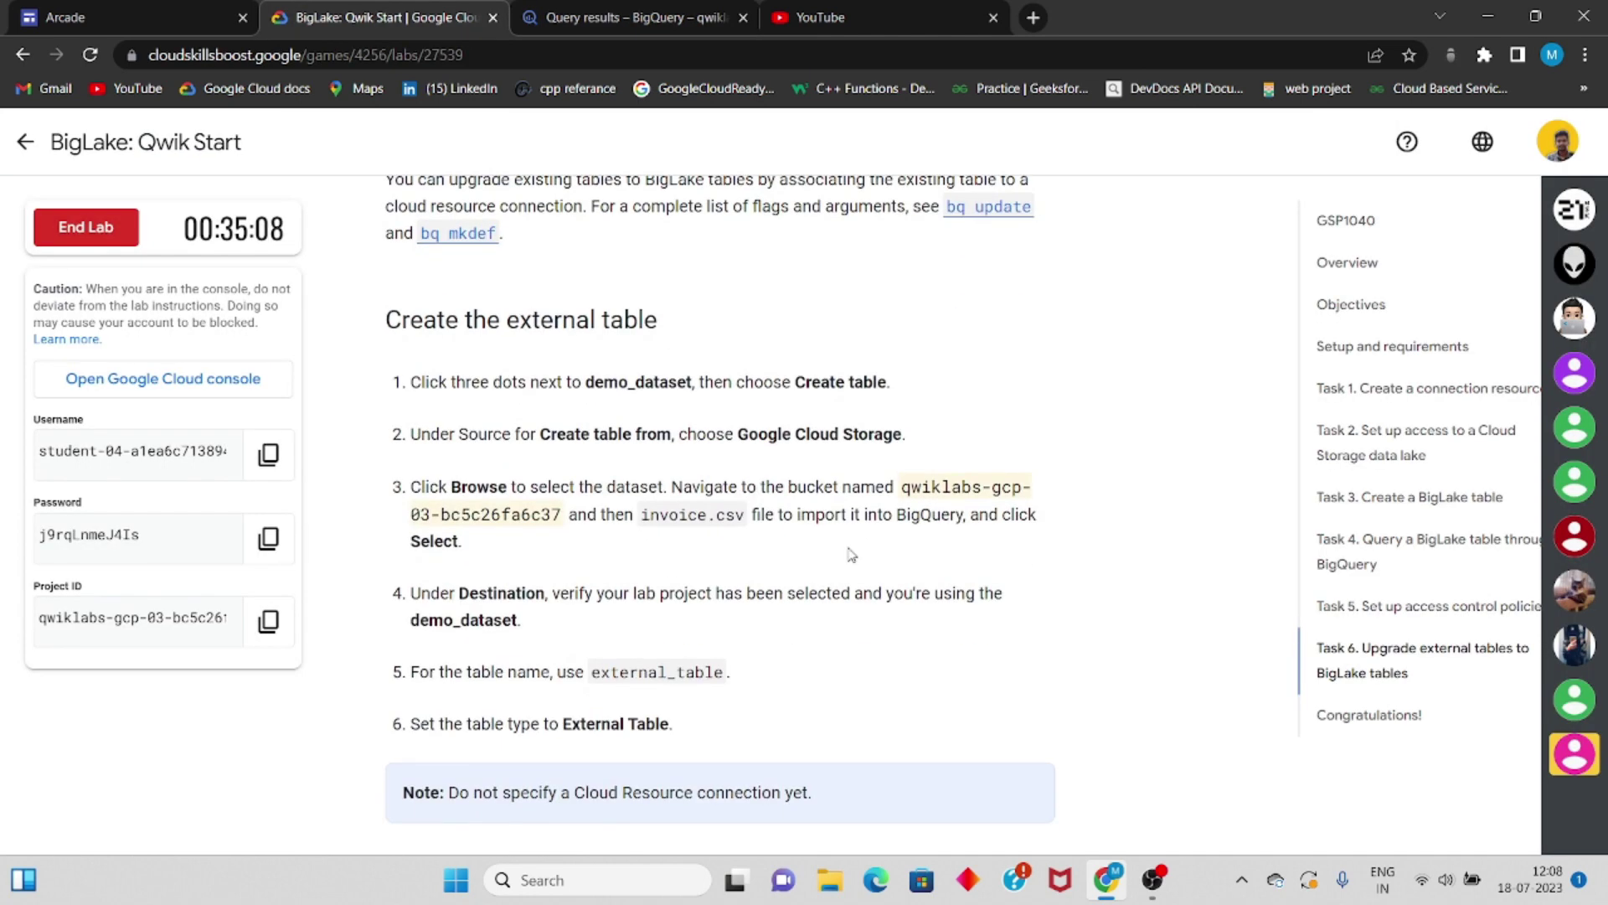
pyautogui.scroll(-15, 851, 555)
pyautogui.scroll(-18, 851, 555)
pyautogui.scroll(20, 851, 554)
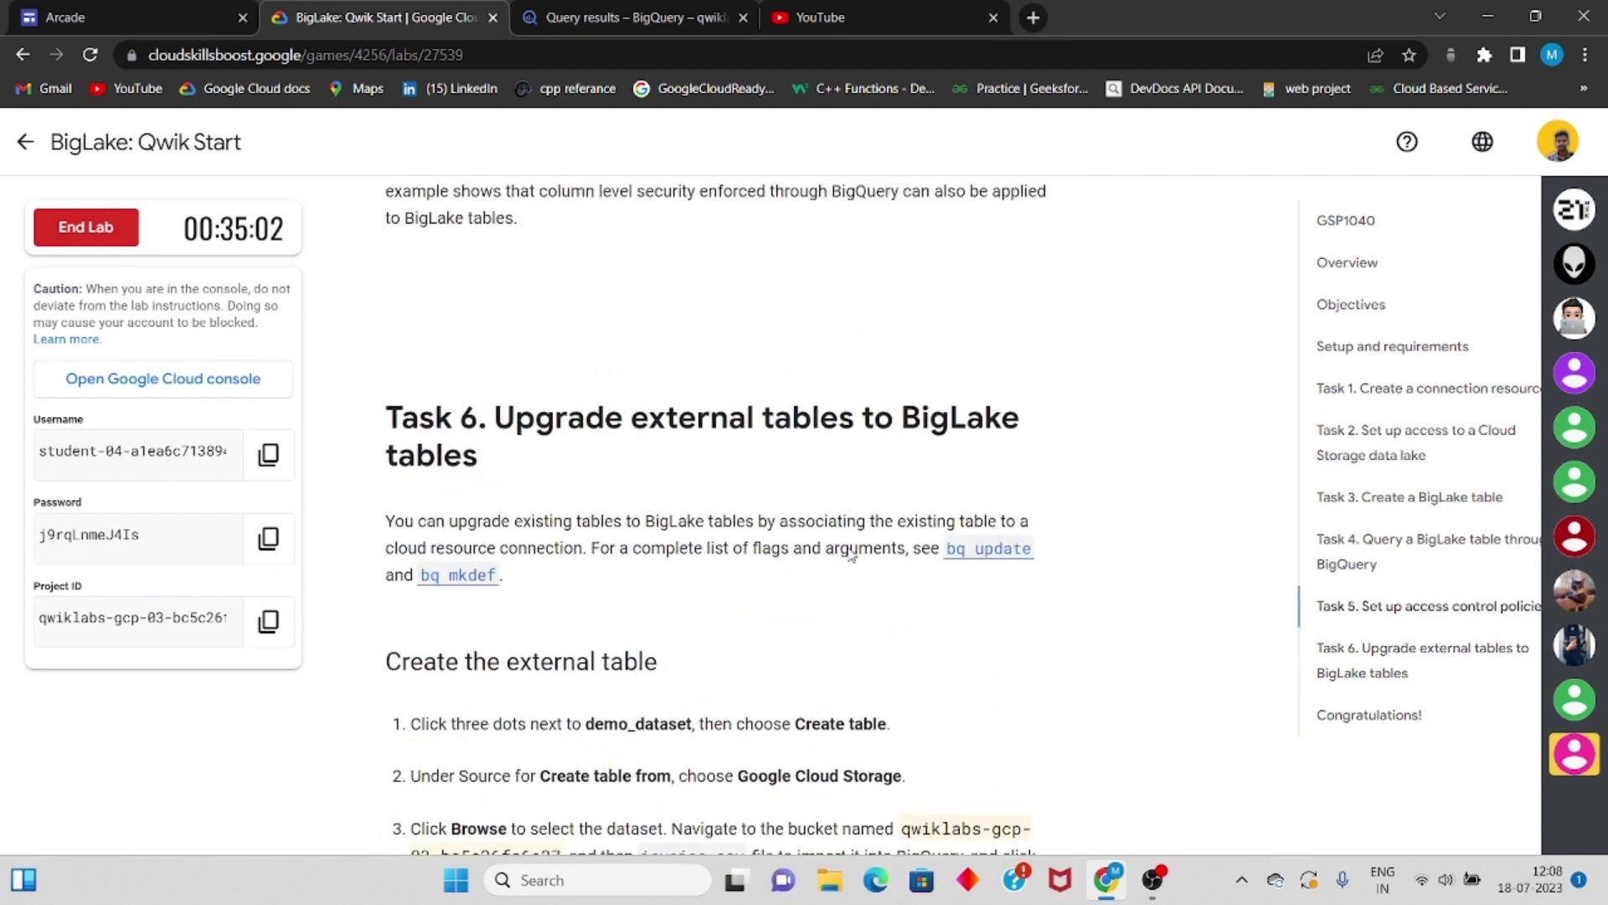
pyautogui.scroll(-3, 725, 552)
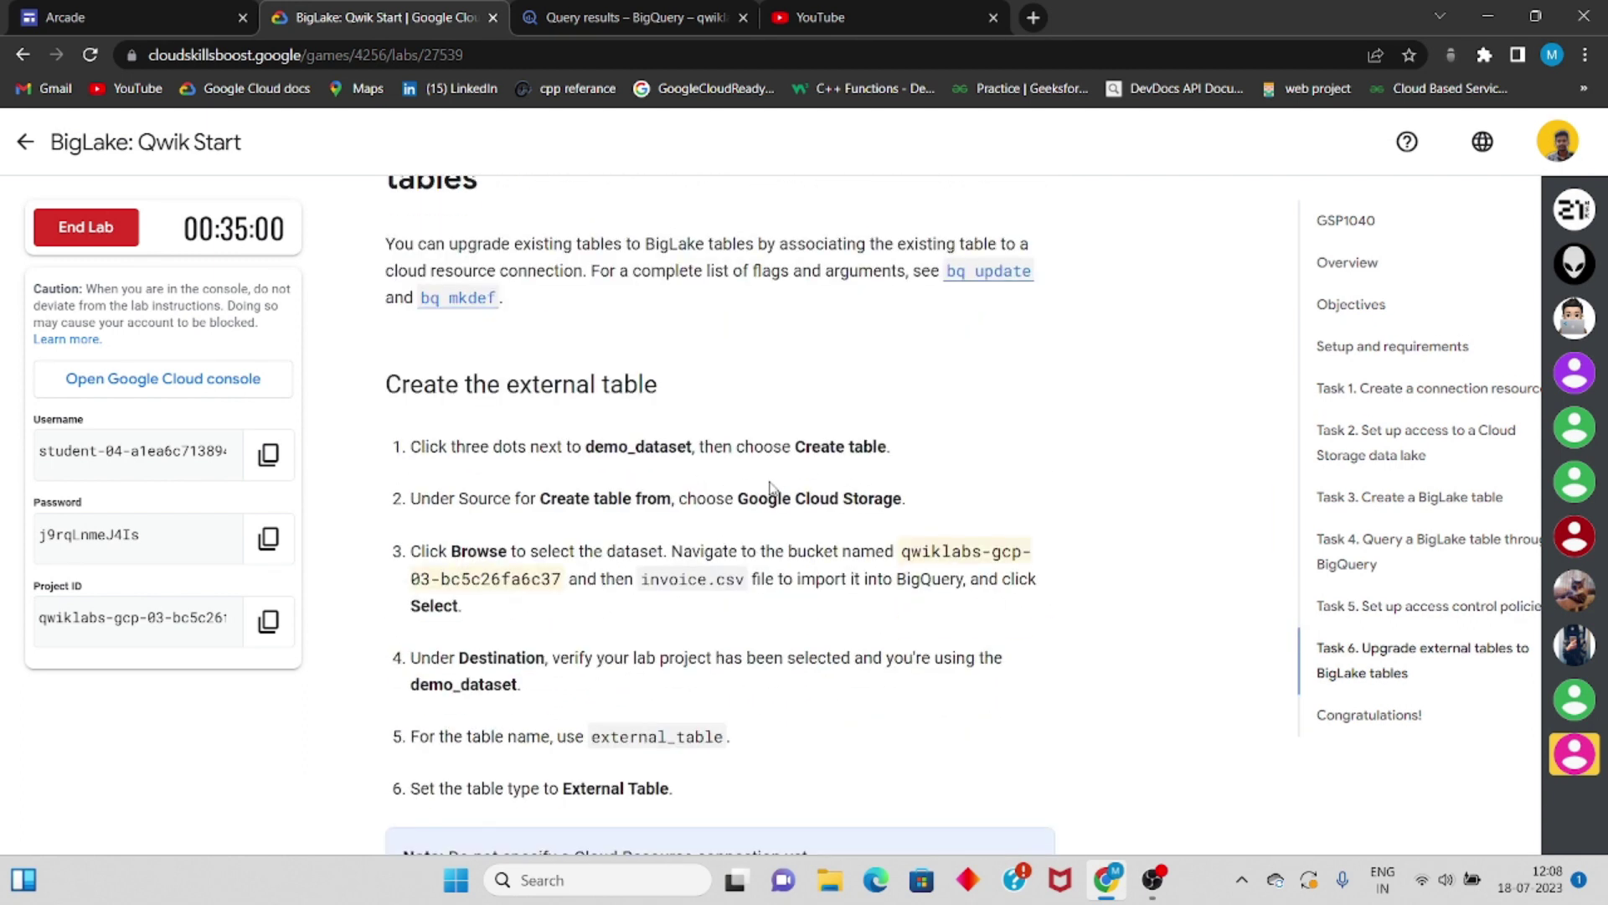
pyautogui.scroll(-1, 740, 519)
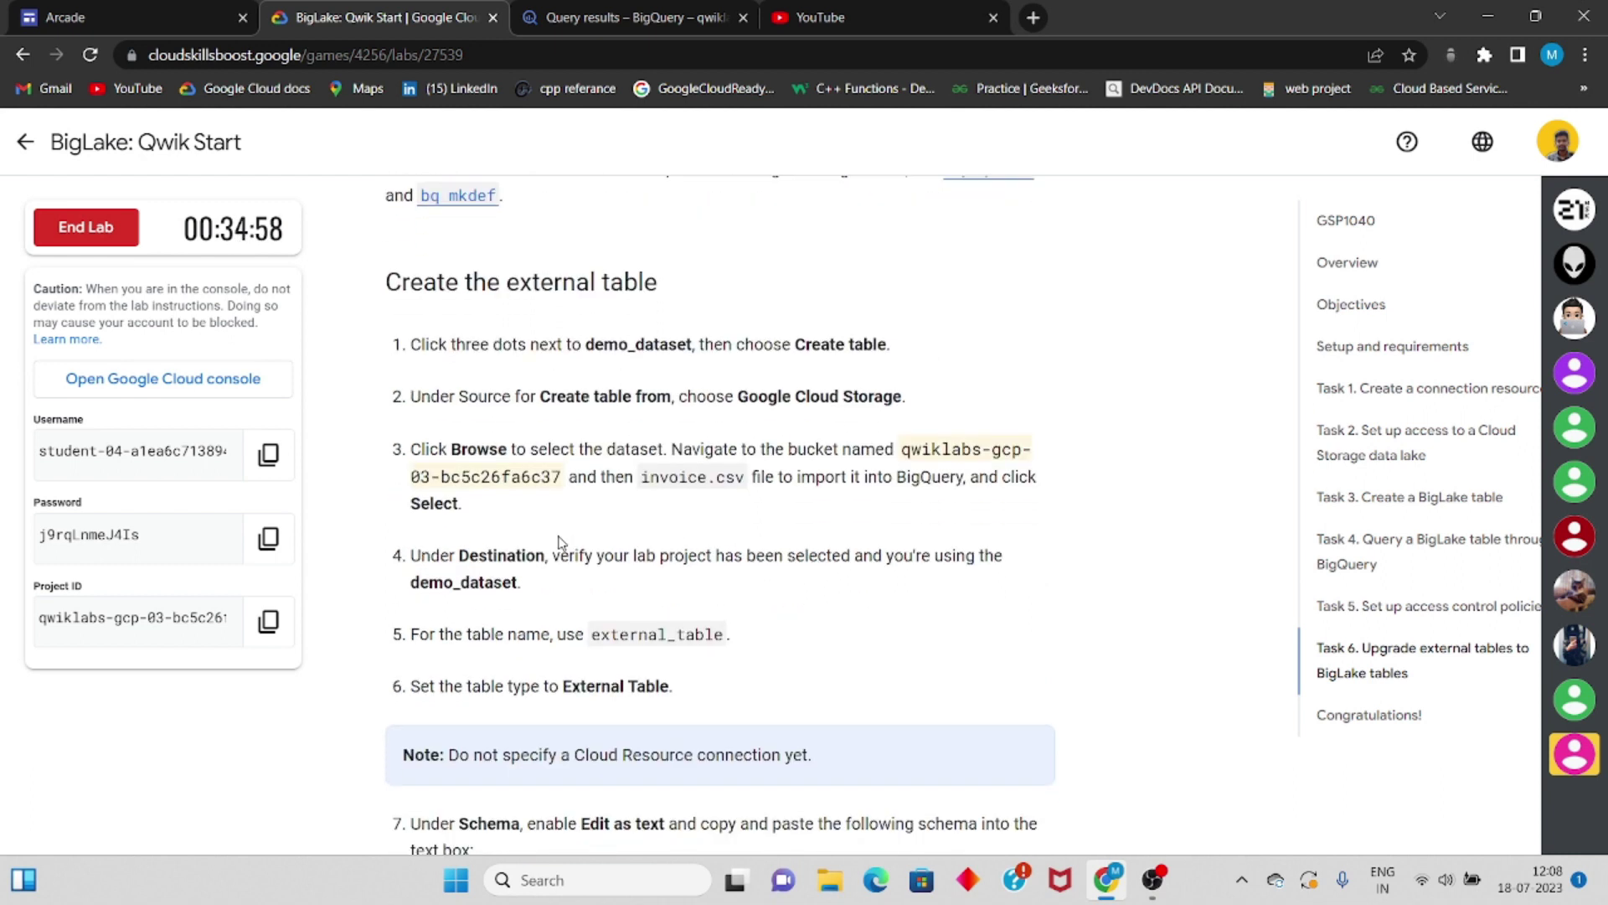
# - Start a new table in demo_dataset from Google Cloud Storage, using invoice.csv from the qwiklabs-gcp-03-bc5c26fa6c37 bucket as its source
pyautogui.click(557, 10)
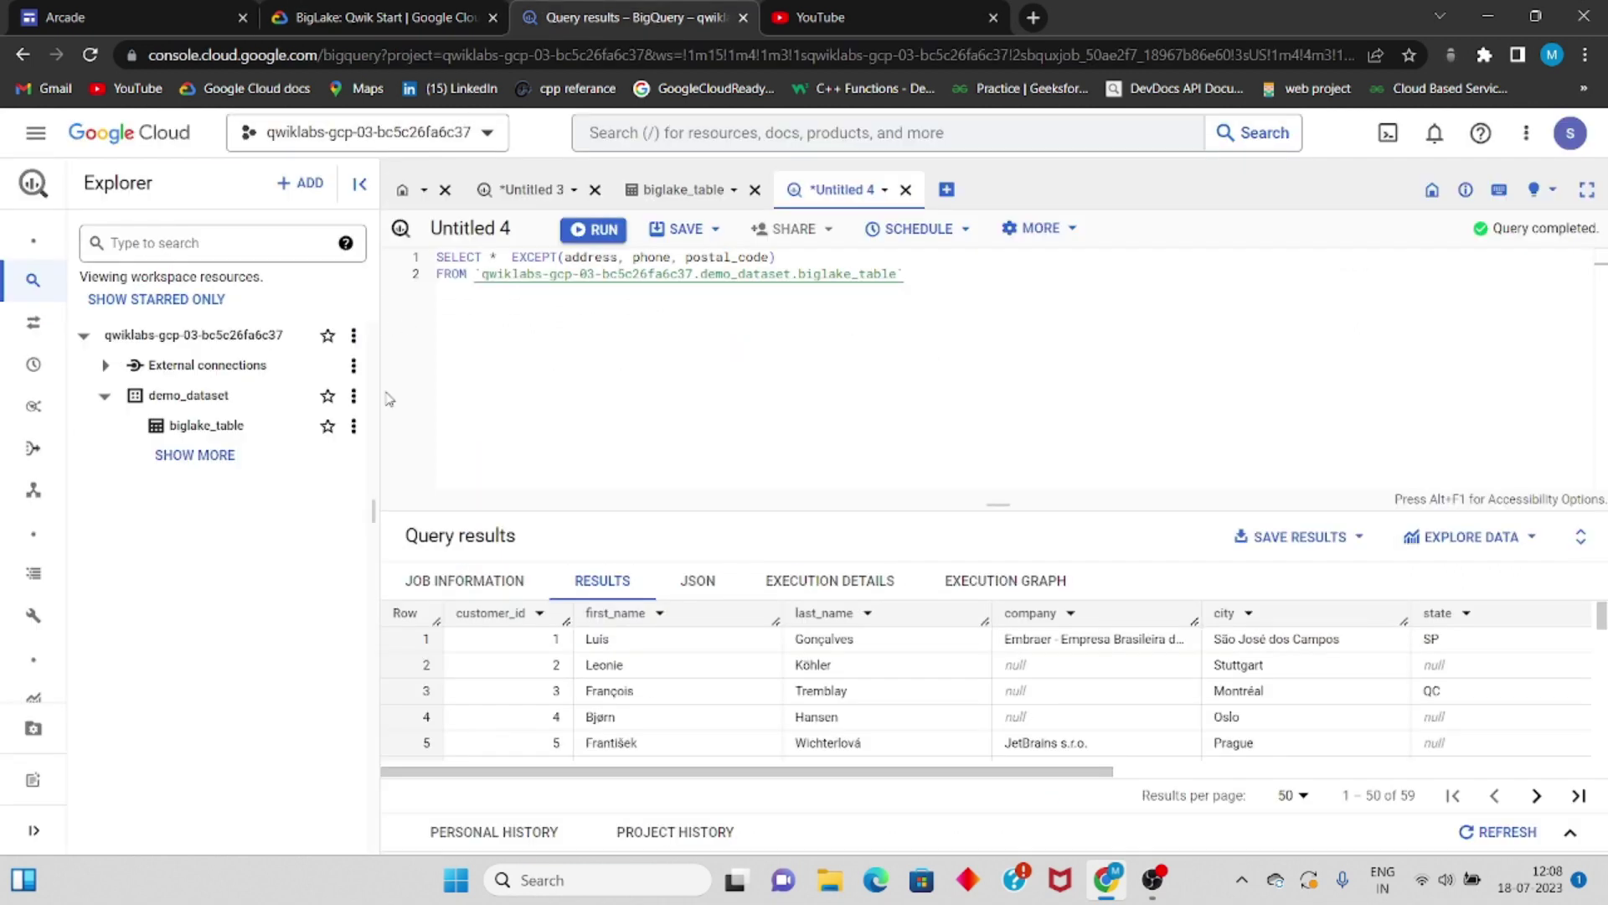
pyautogui.click(353, 395)
pyautogui.click(409, 596)
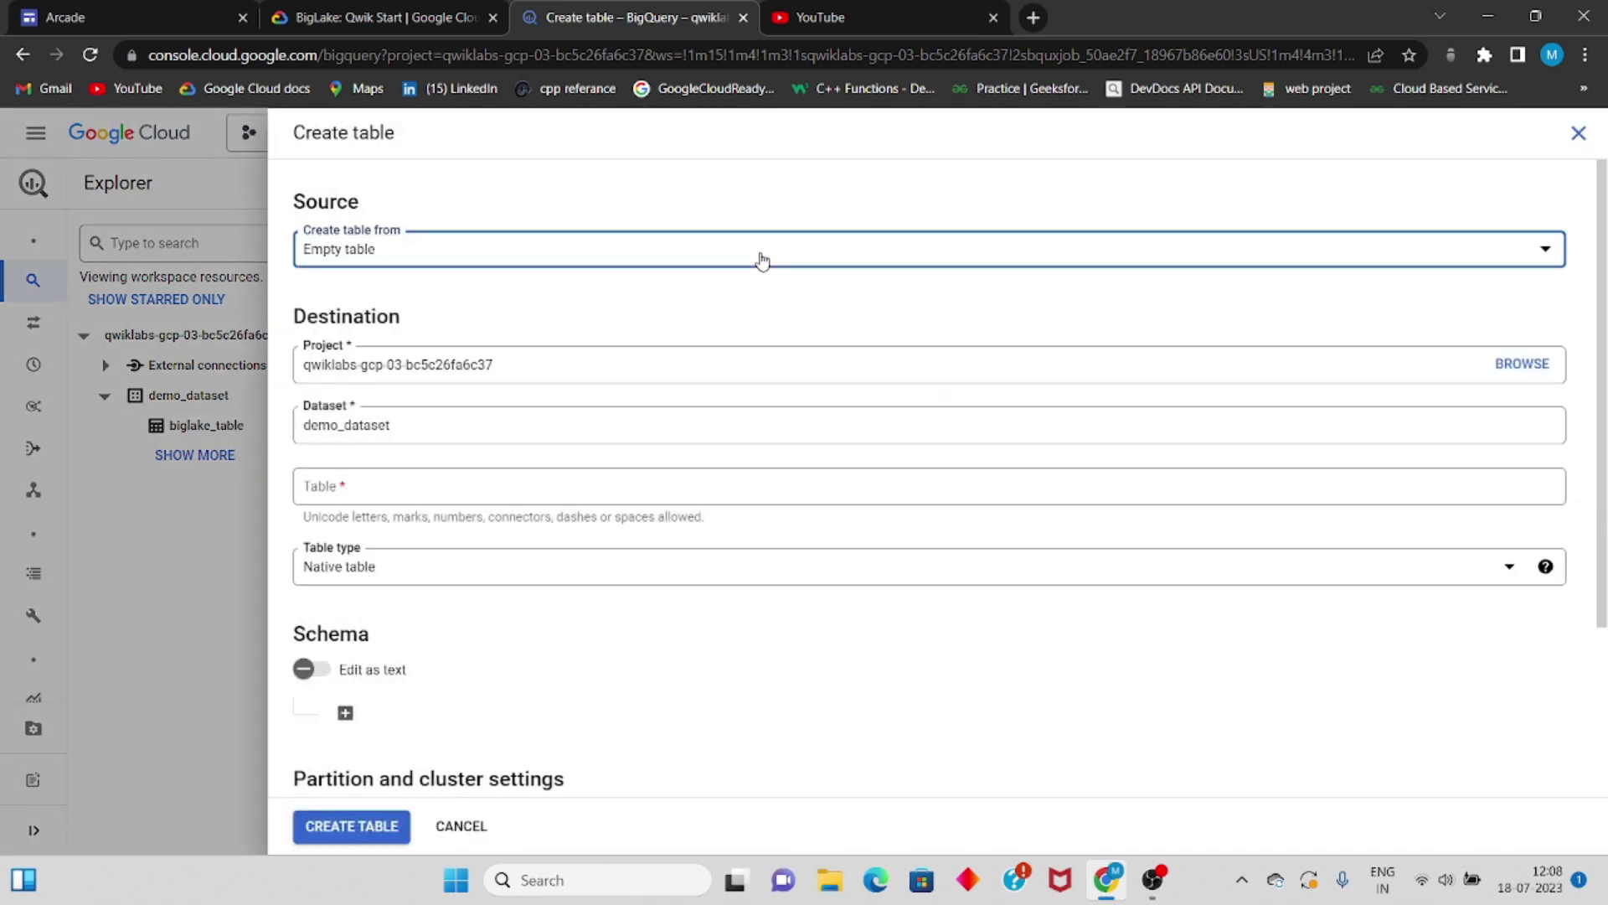
pyautogui.click(762, 260)
pyautogui.click(514, 308)
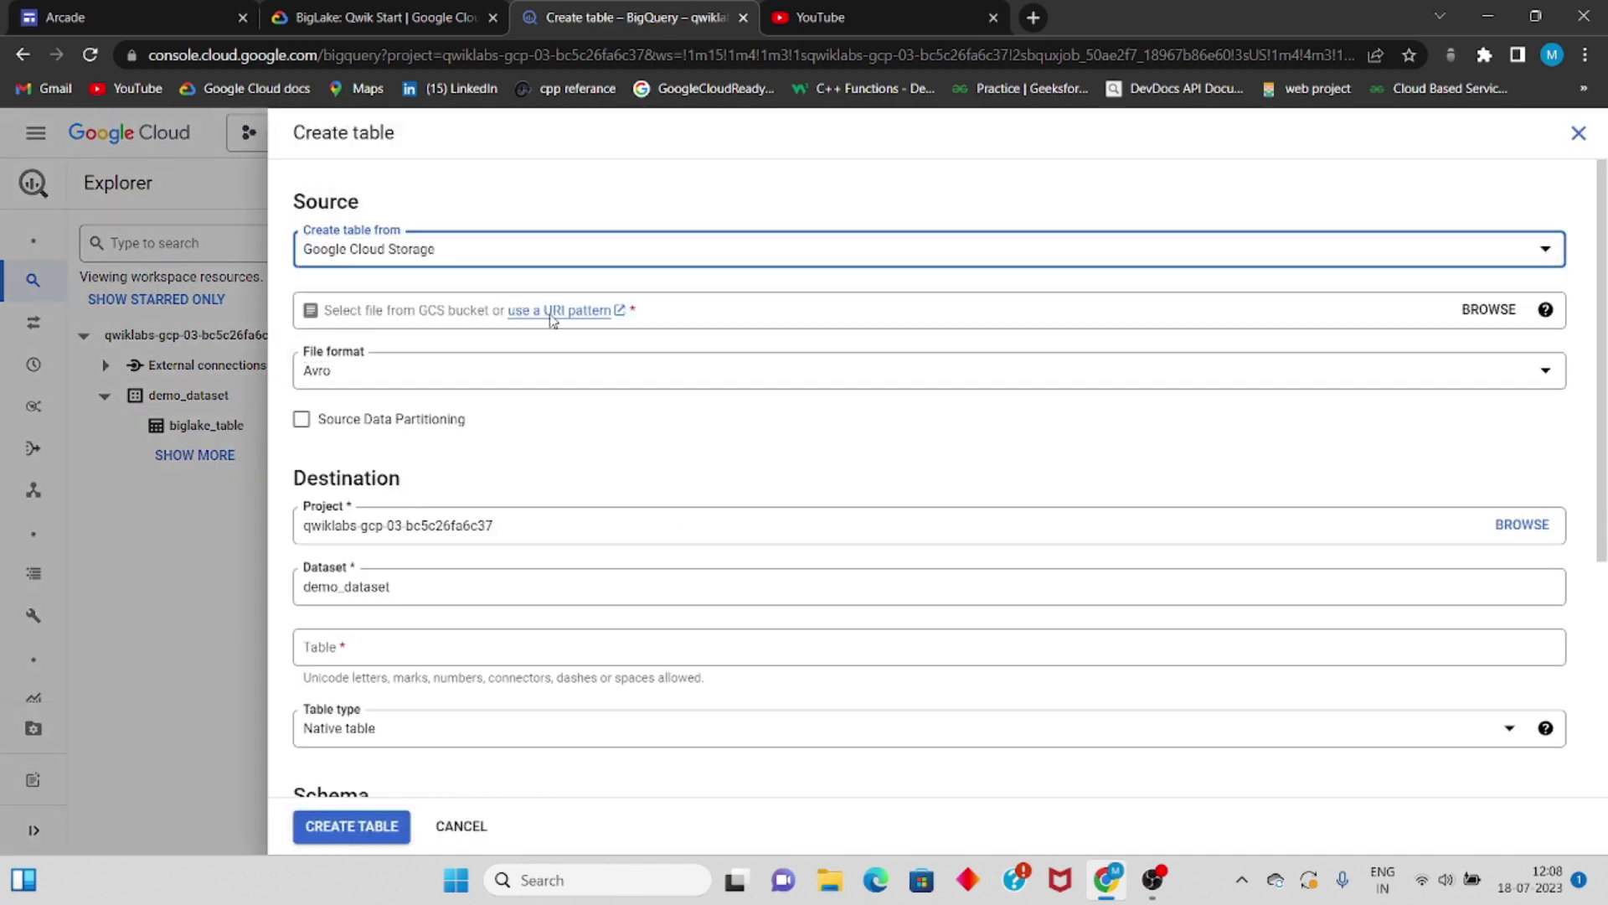
pyautogui.click(1489, 309)
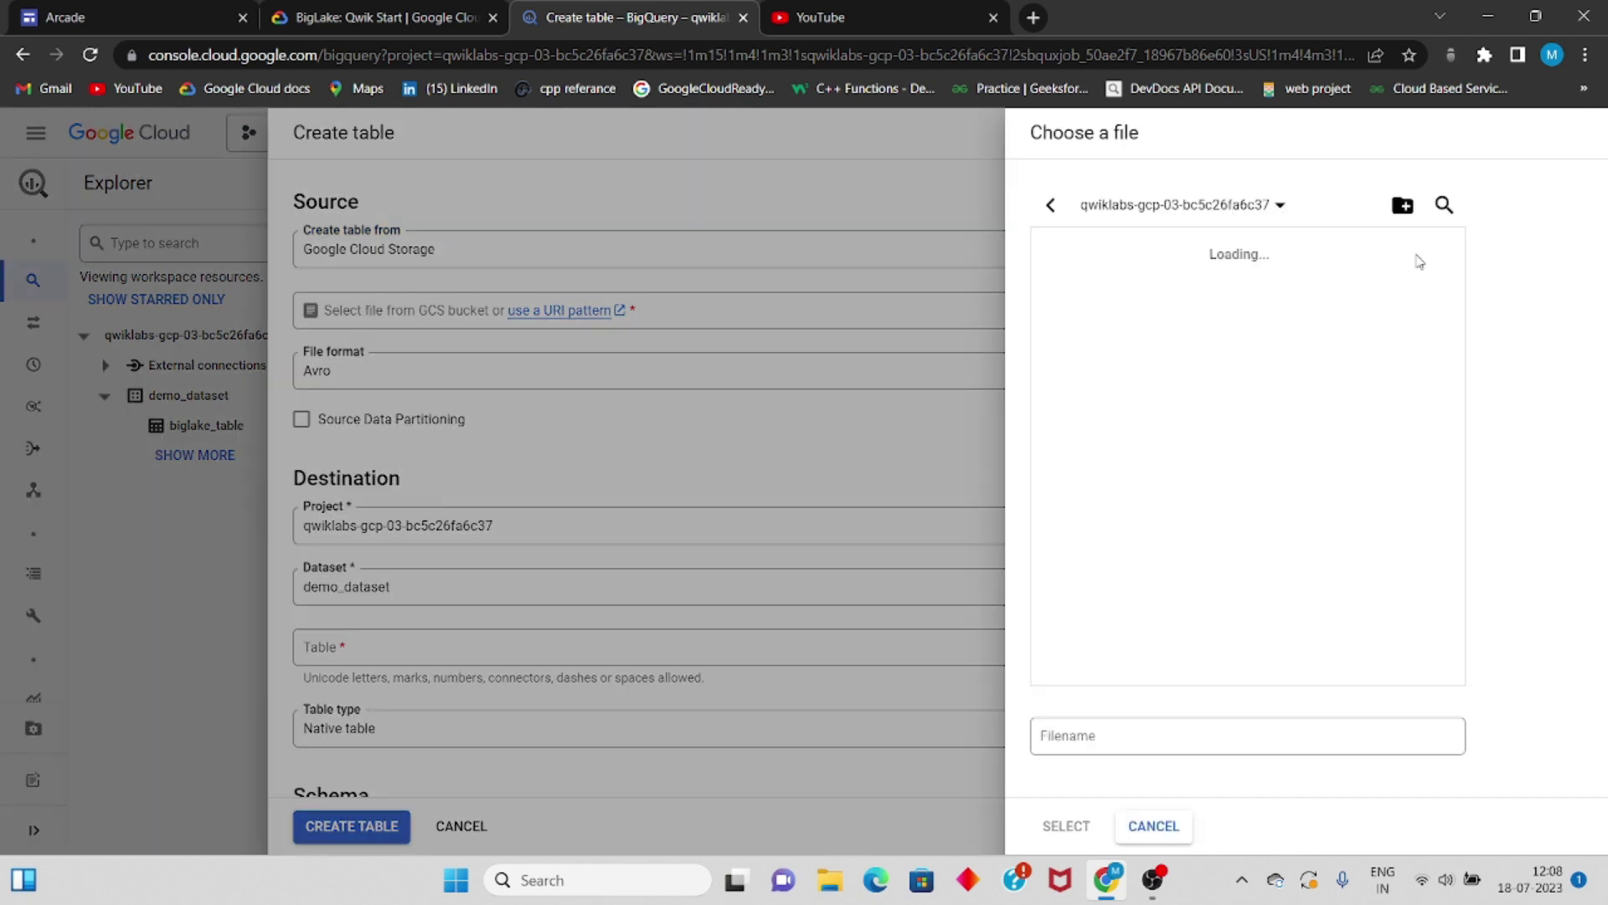
pyautogui.click(1135, 304)
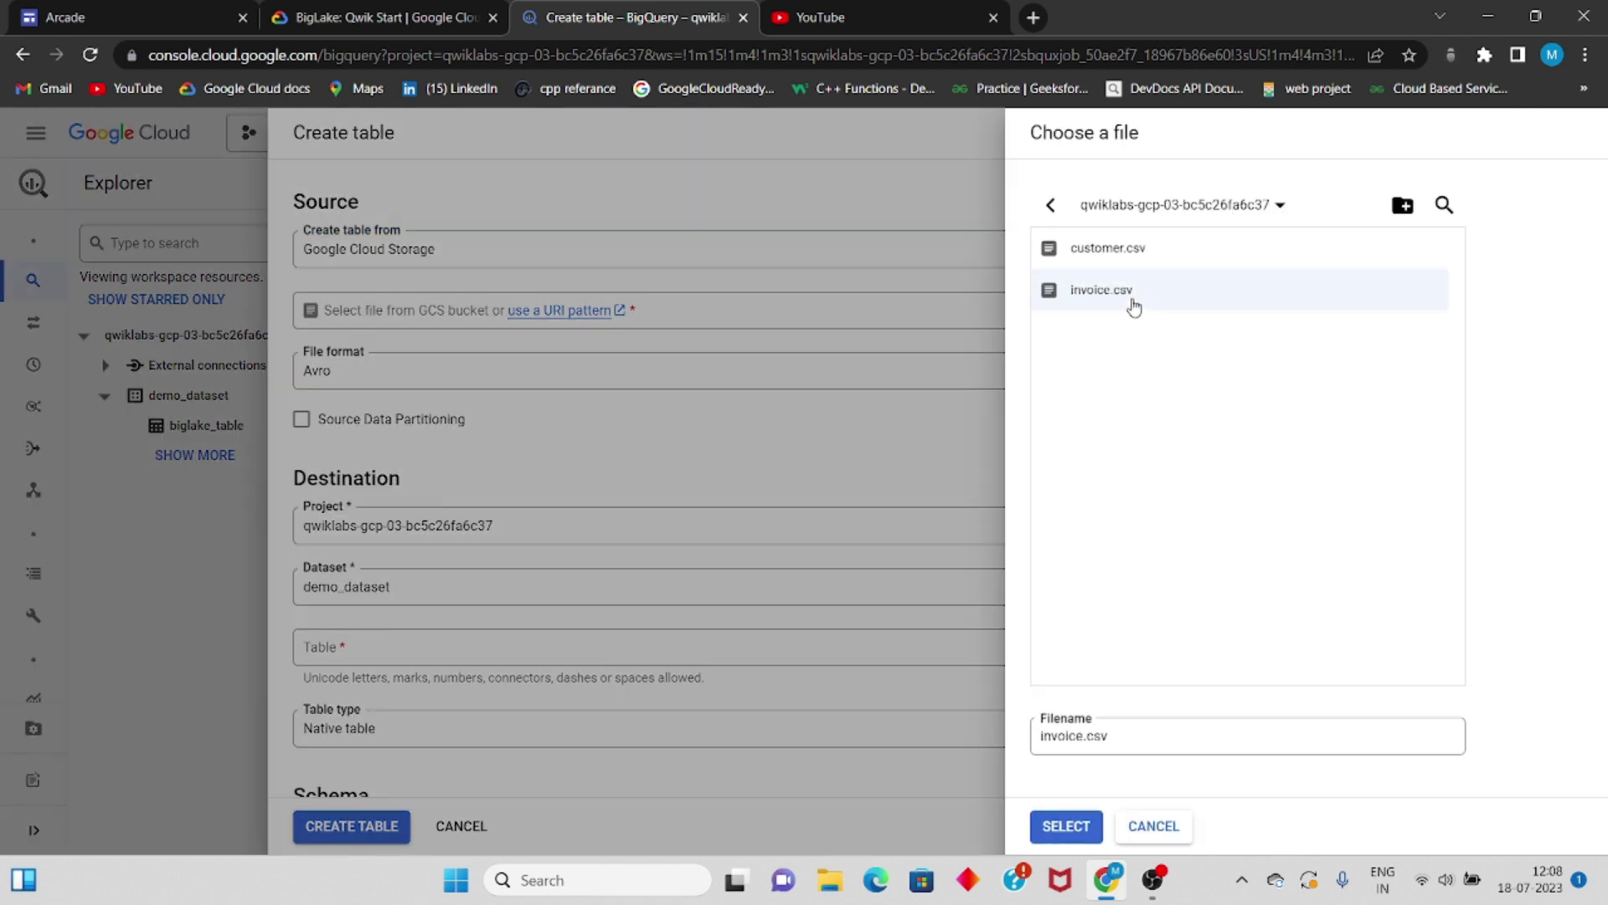
pyautogui.click(1067, 827)
# - Name the new table external_table, as given in the lab, and set its table type to External table
pyautogui.click(369, 9)
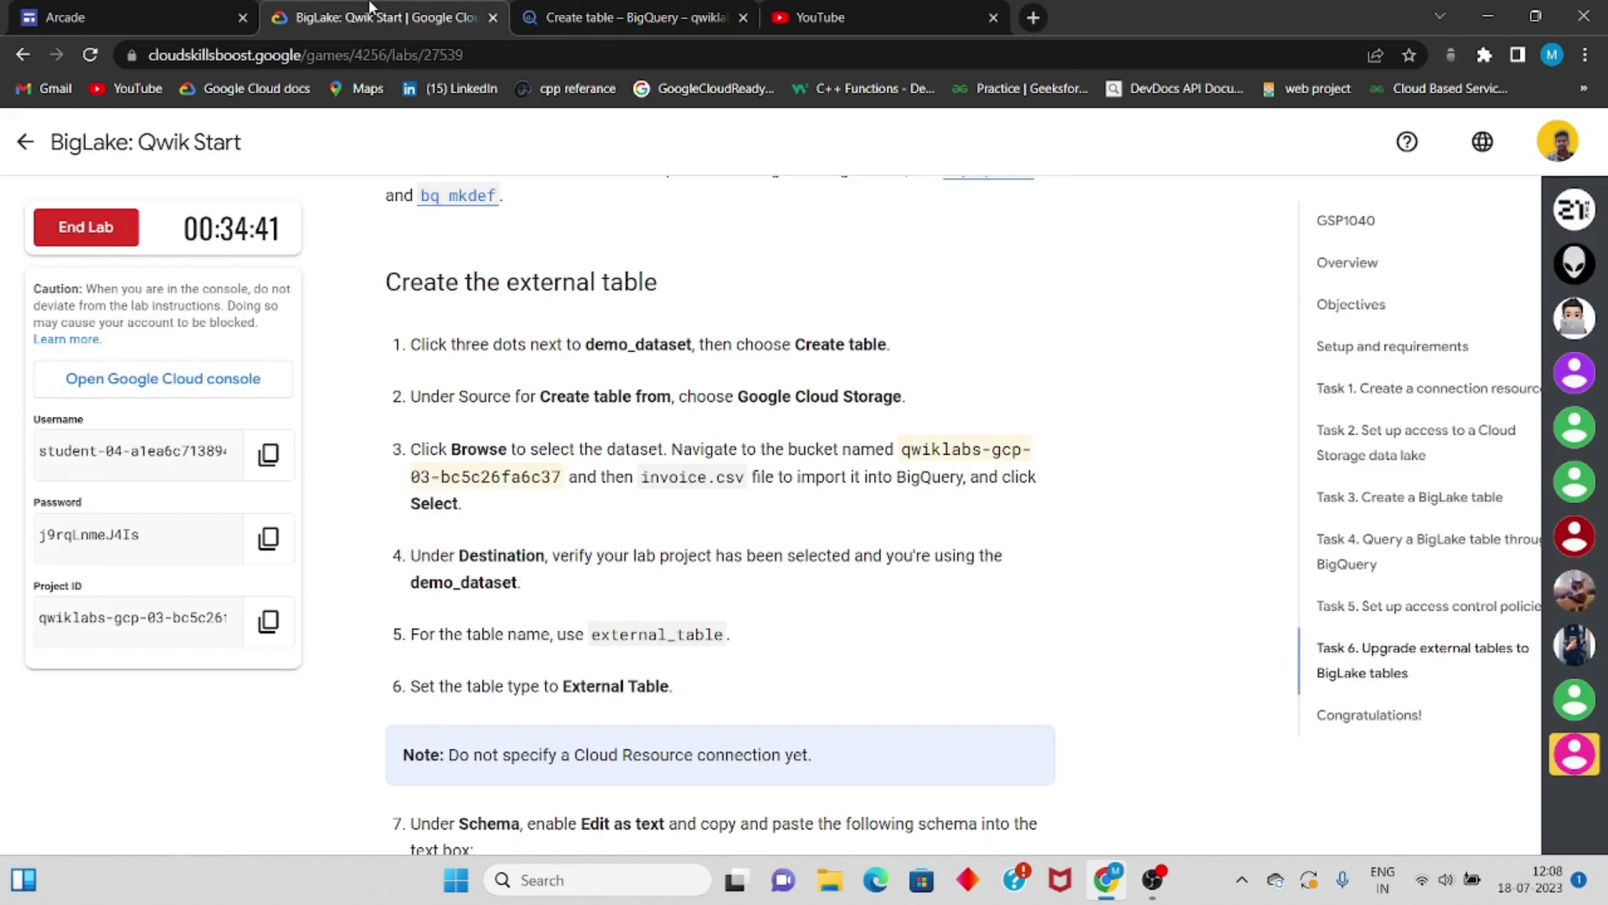
pyautogui.scroll(-3, 552, 440)
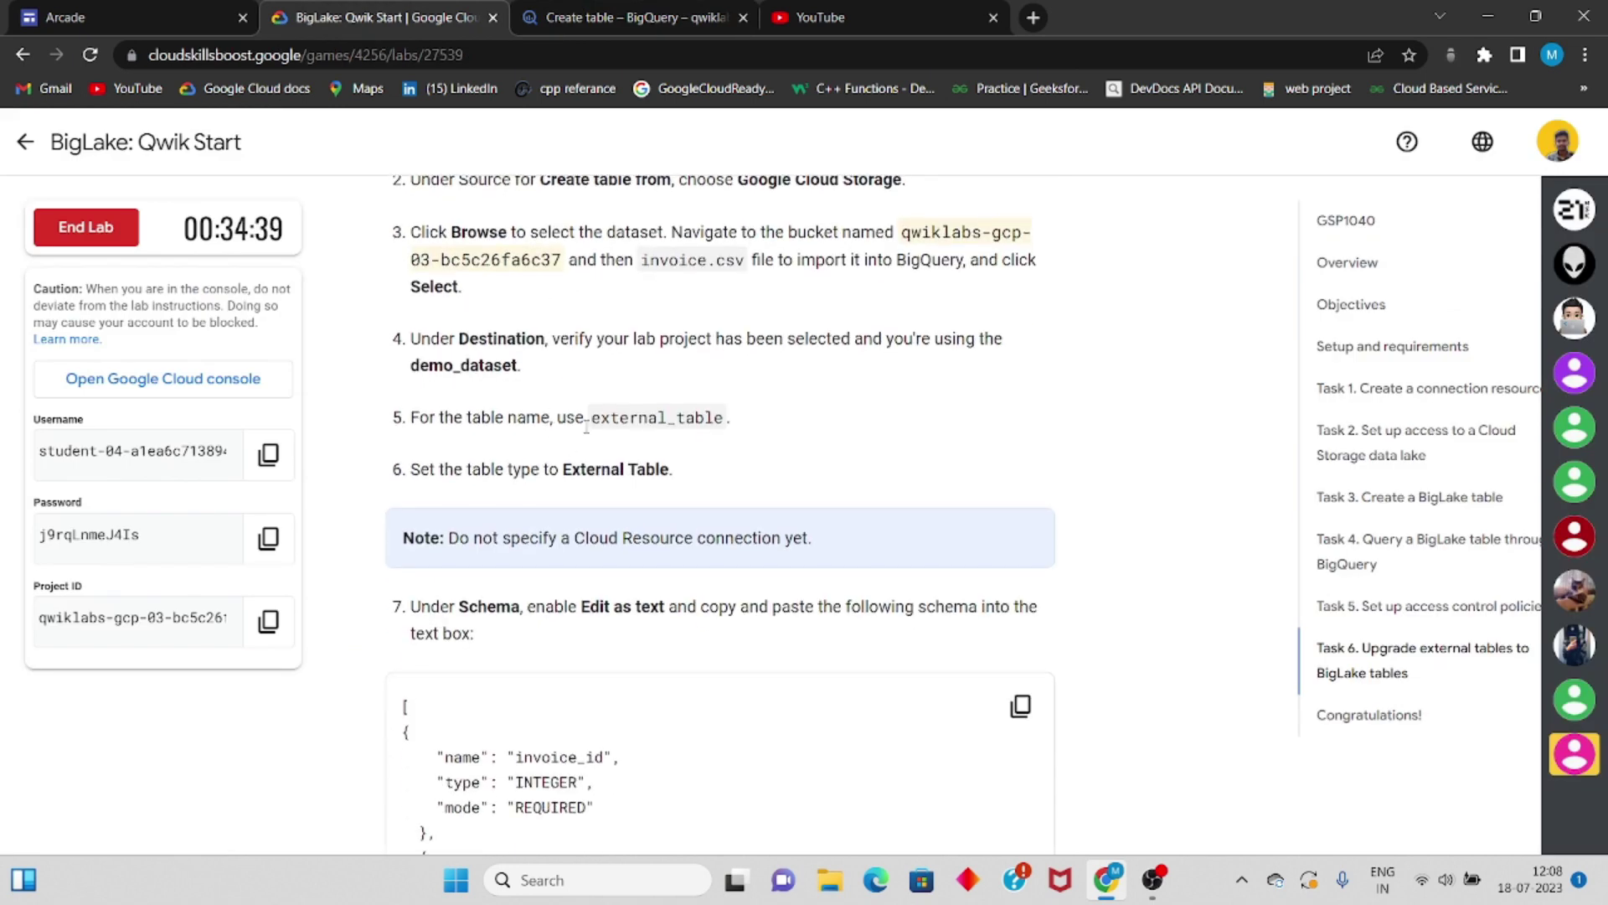
pyautogui.moveTo(591, 425); pyautogui.dragTo(721, 423)
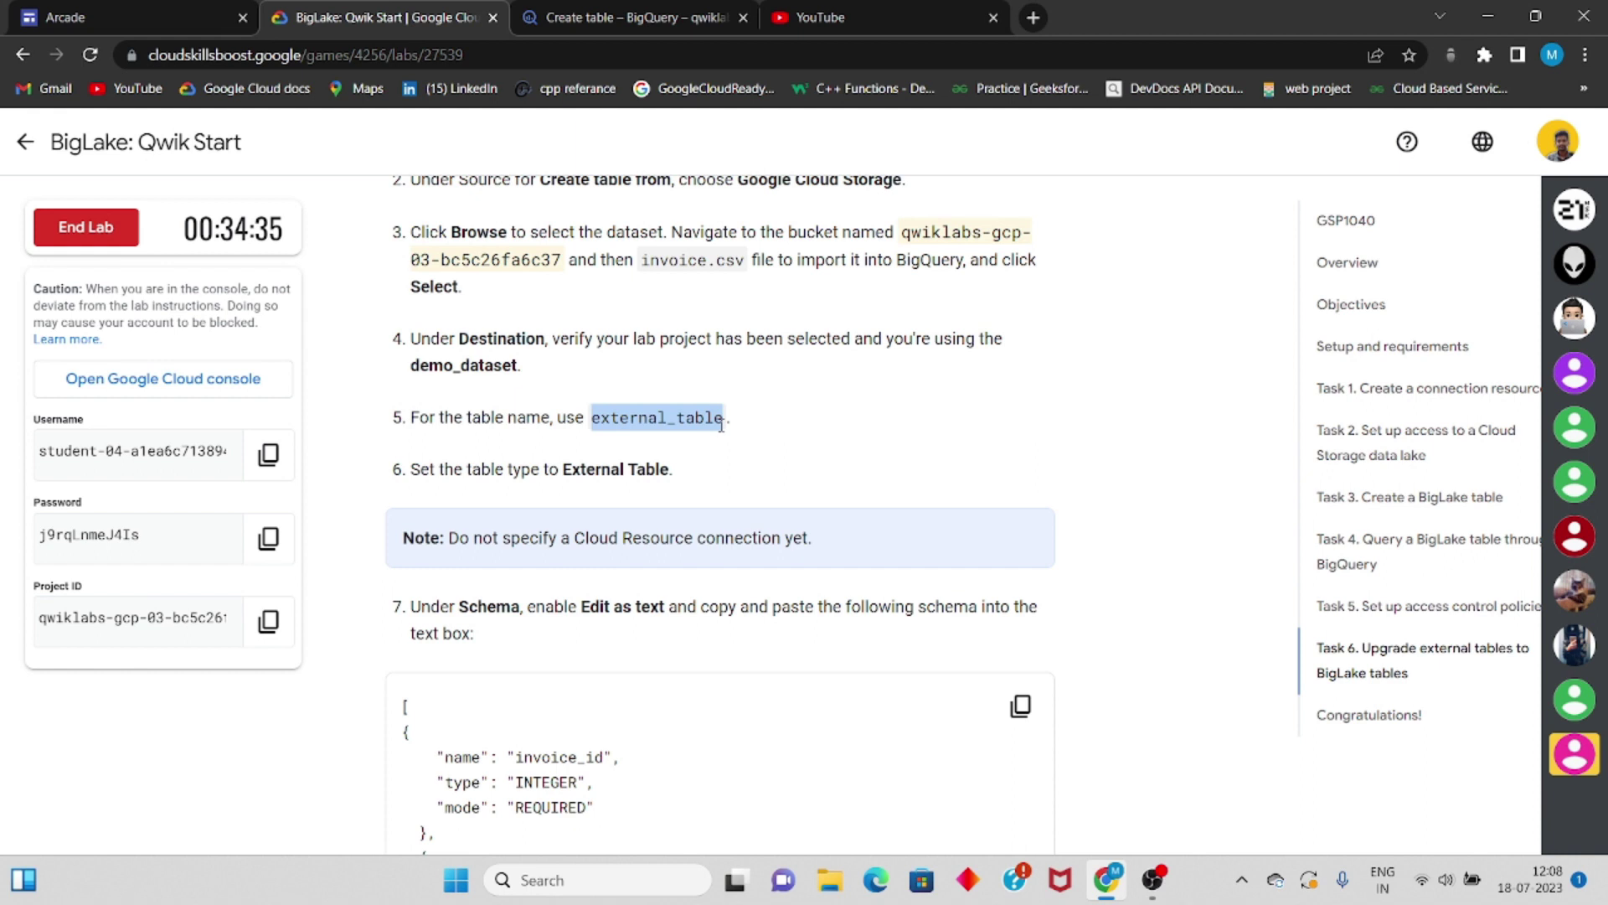
pyautogui.click(544, 10)
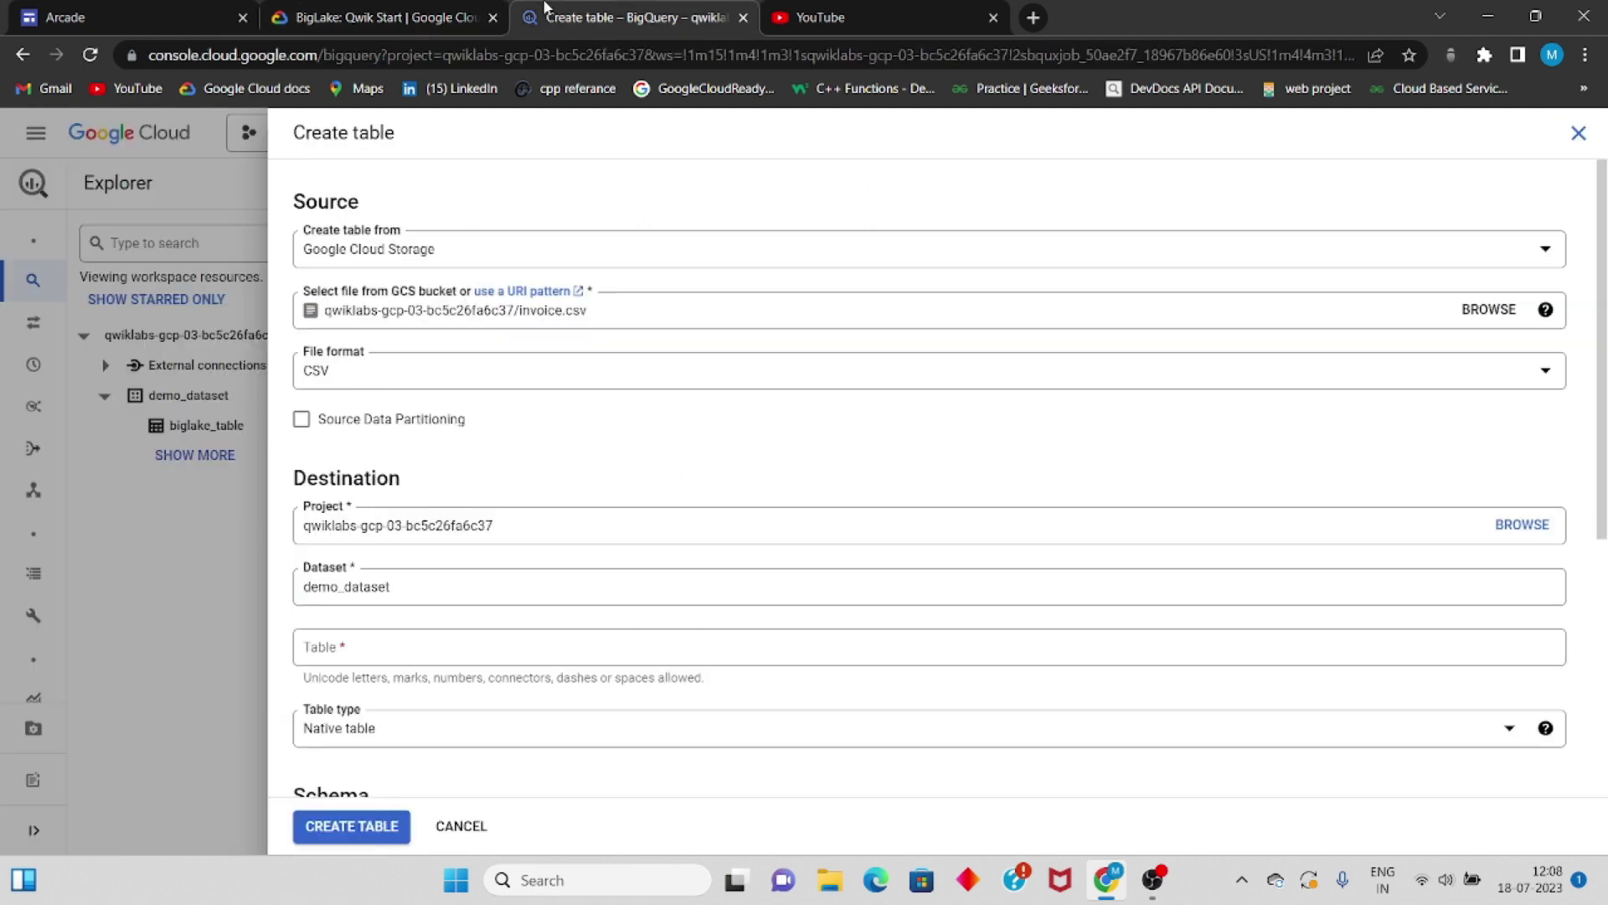
pyautogui.click(435, 652)
pyautogui.click(459, 691)
pyautogui.scroll(-3, 424, 610)
pyautogui.click(419, 511)
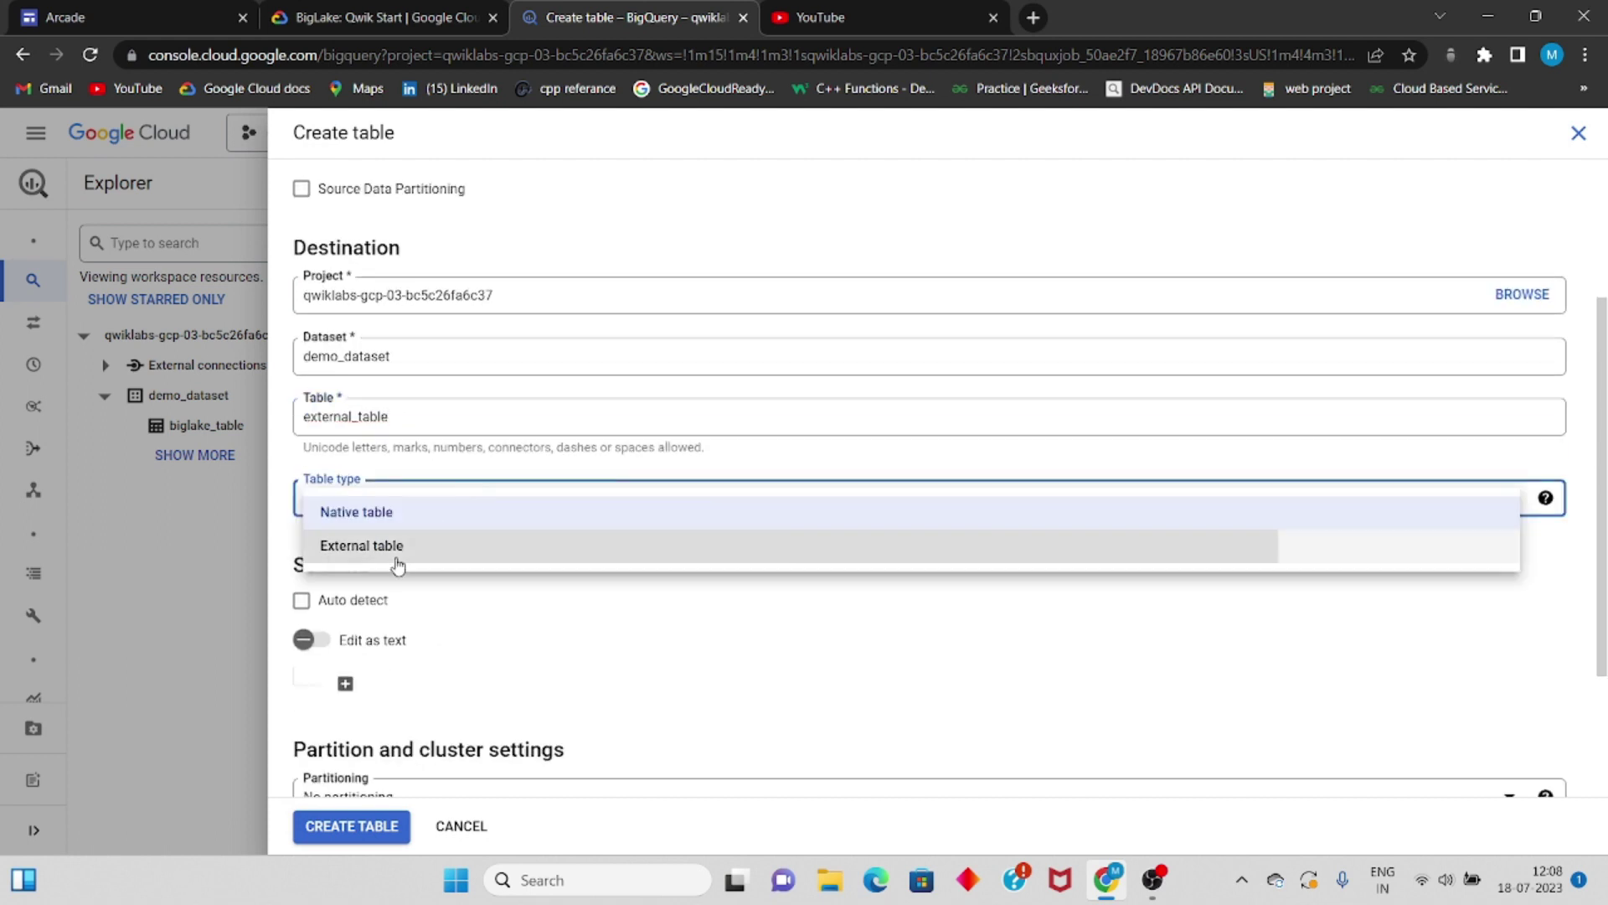
pyautogui.click(398, 566)
# - Create external_table as a BigLake table using the us.my-connection Cloud Resource connection and the lab's invoice schema entered as text
pyautogui.click(302, 617)
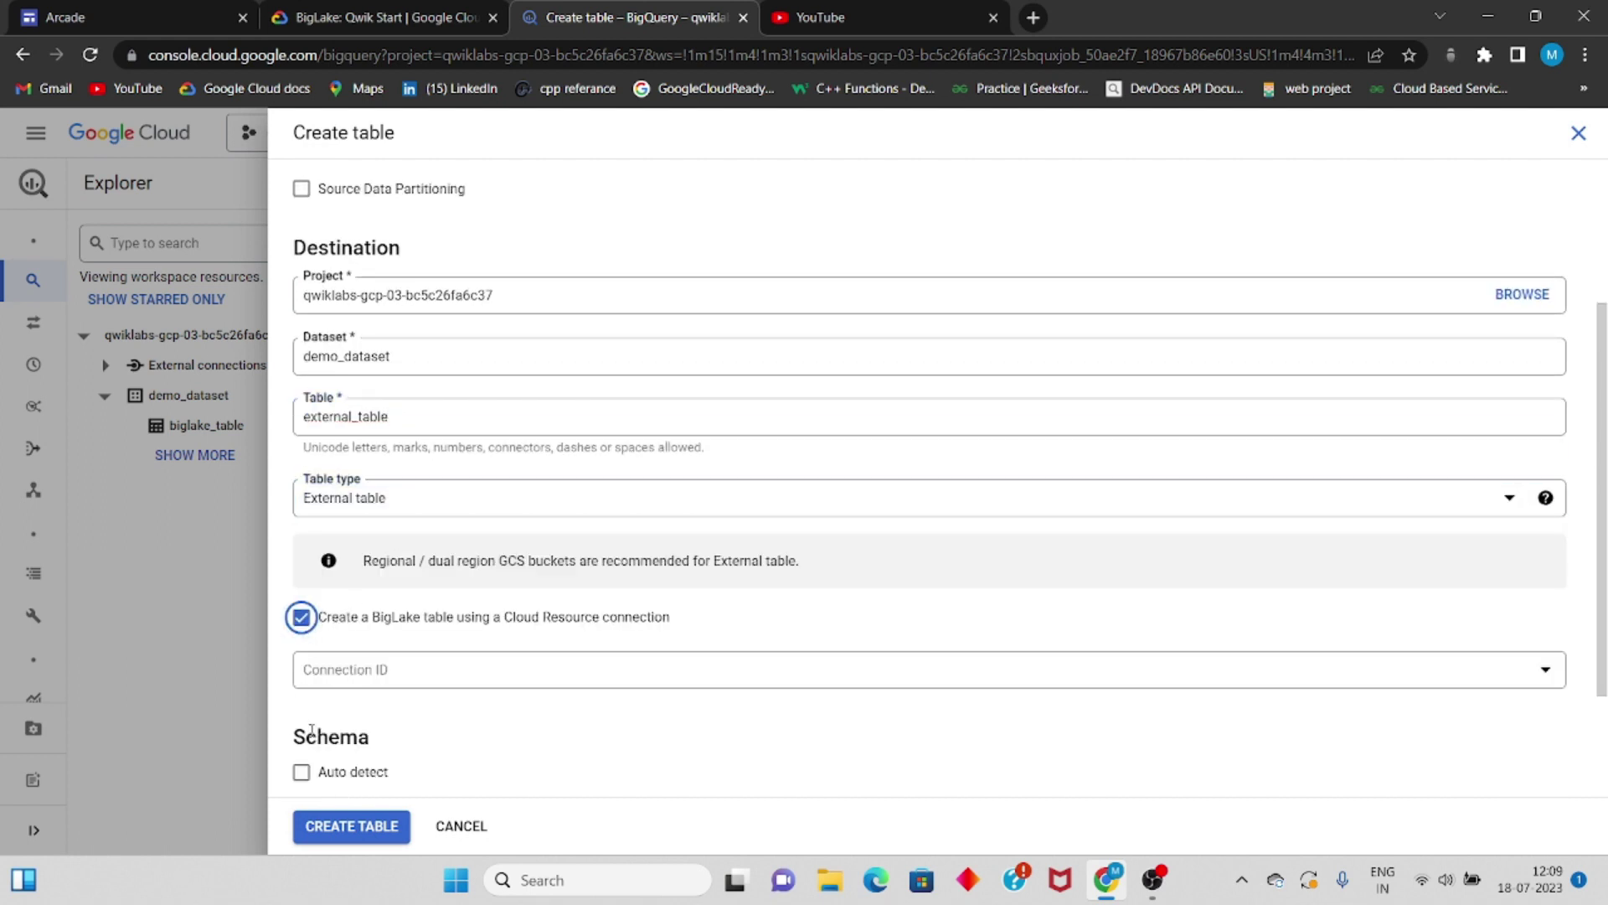
pyautogui.scroll(-2, 311, 731)
pyautogui.click(304, 7)
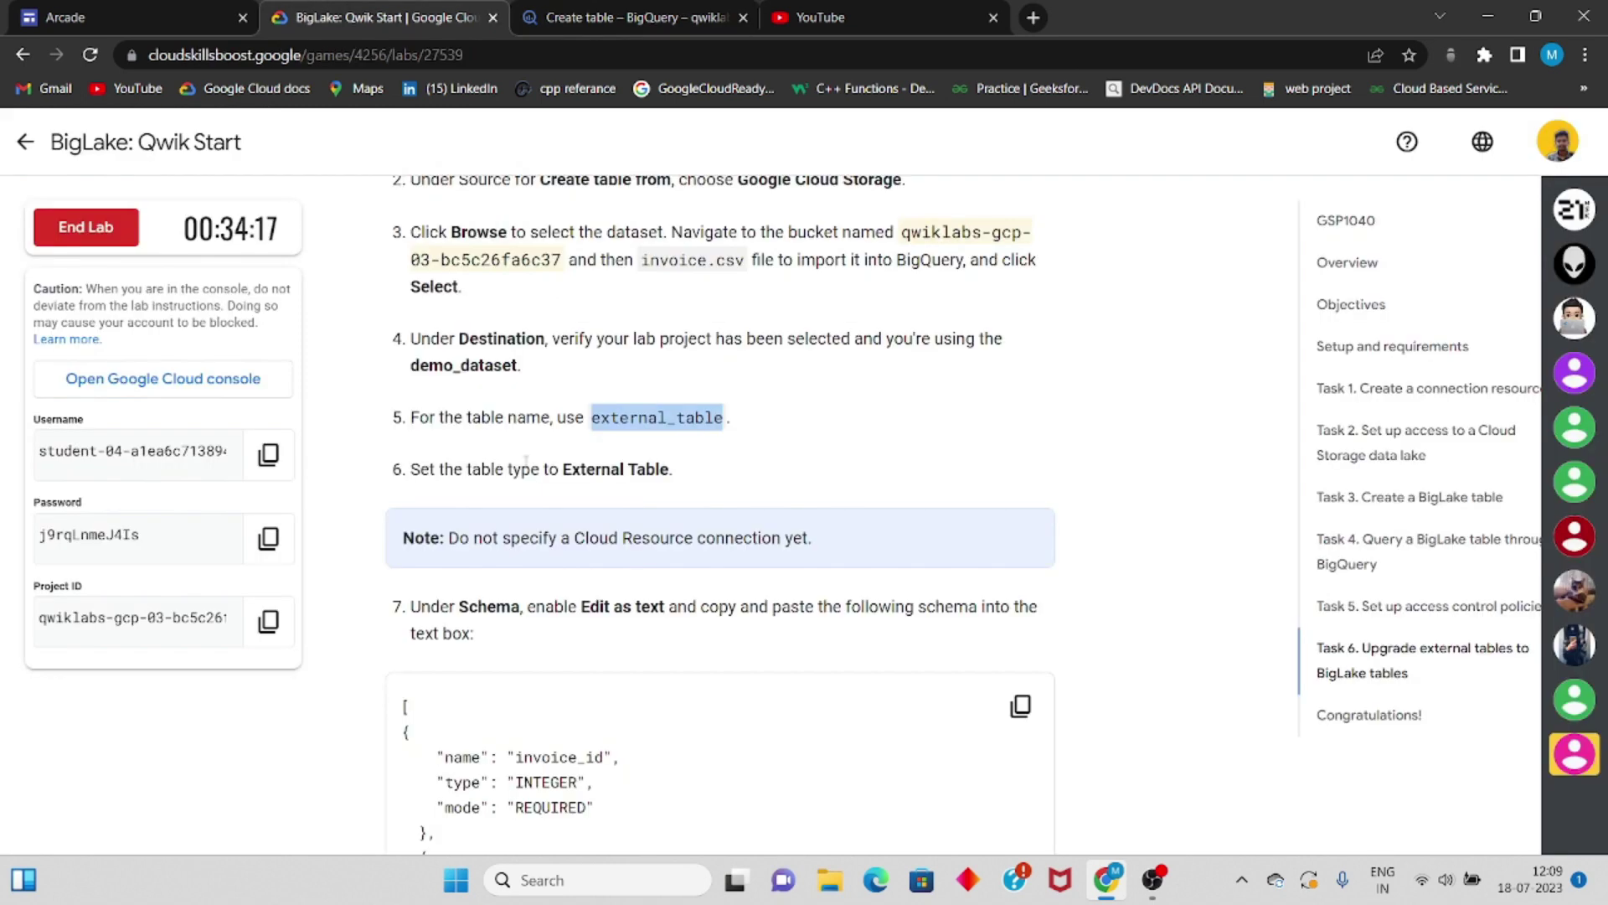
pyautogui.scroll(-3, 523, 497)
pyautogui.click(1031, 448)
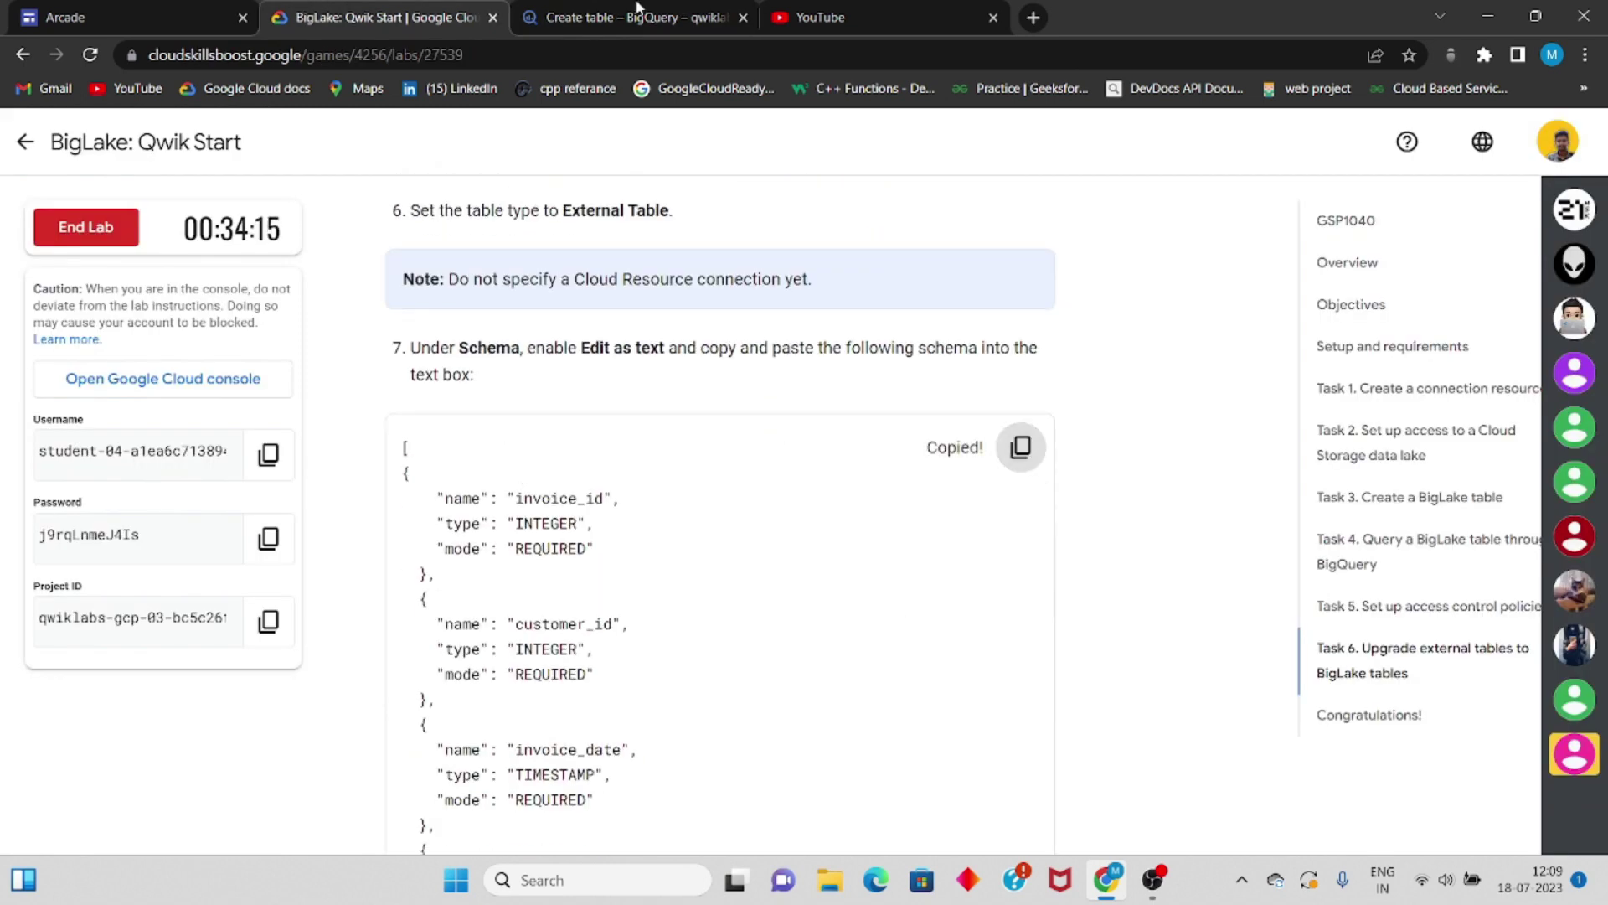
pyautogui.click(638, 12)
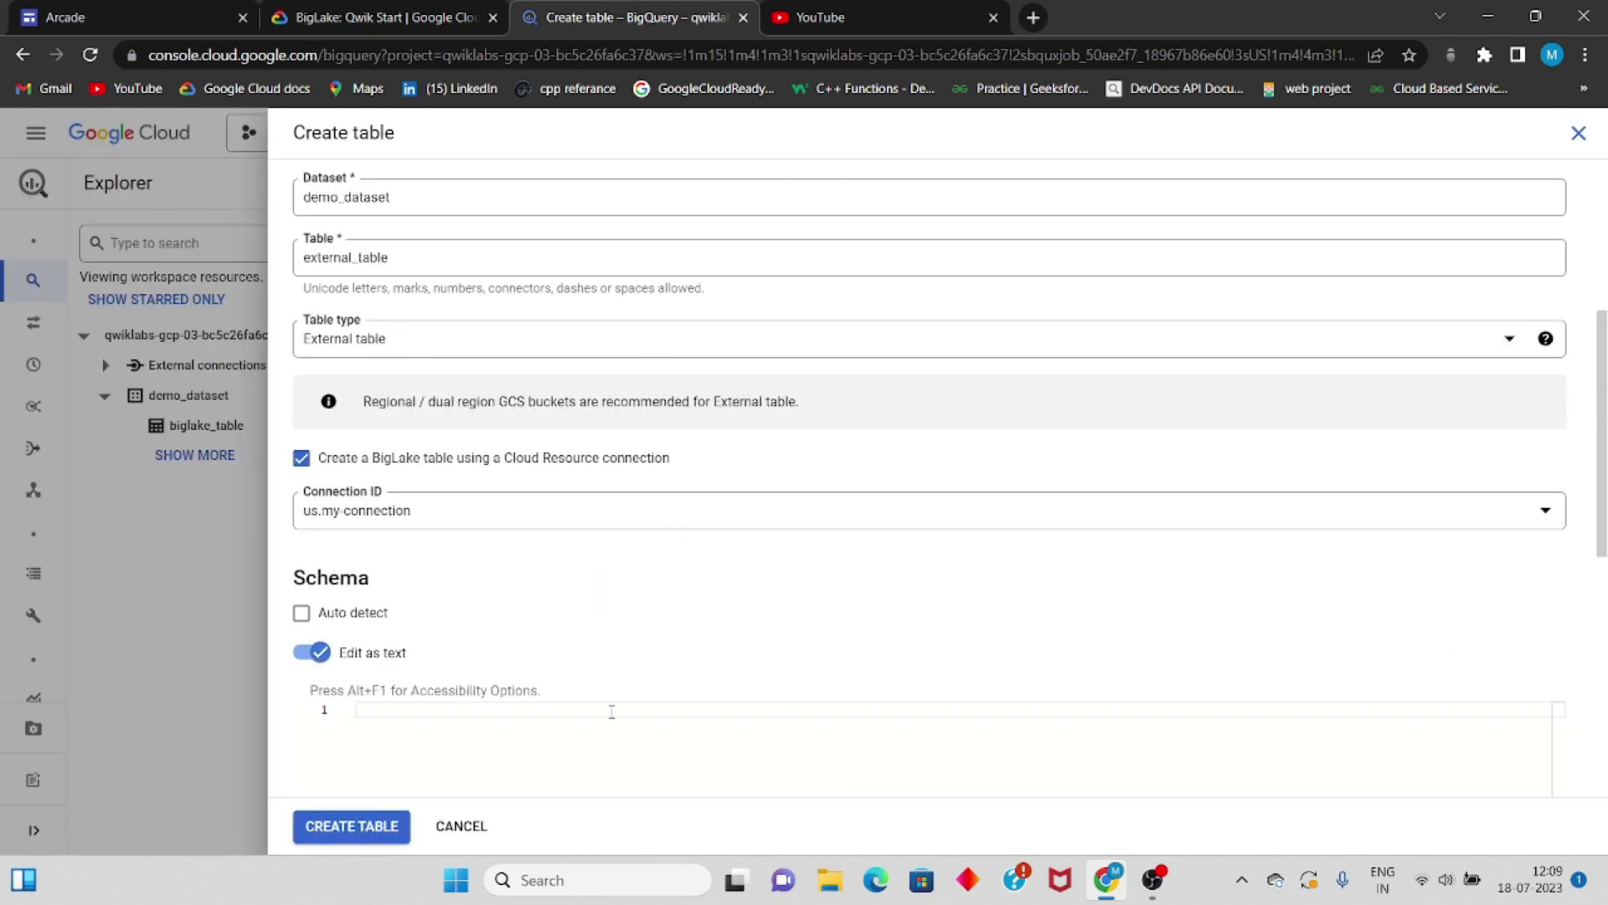
pyautogui.hotkey('ctrl', 'v')
pyautogui.click(377, 827)
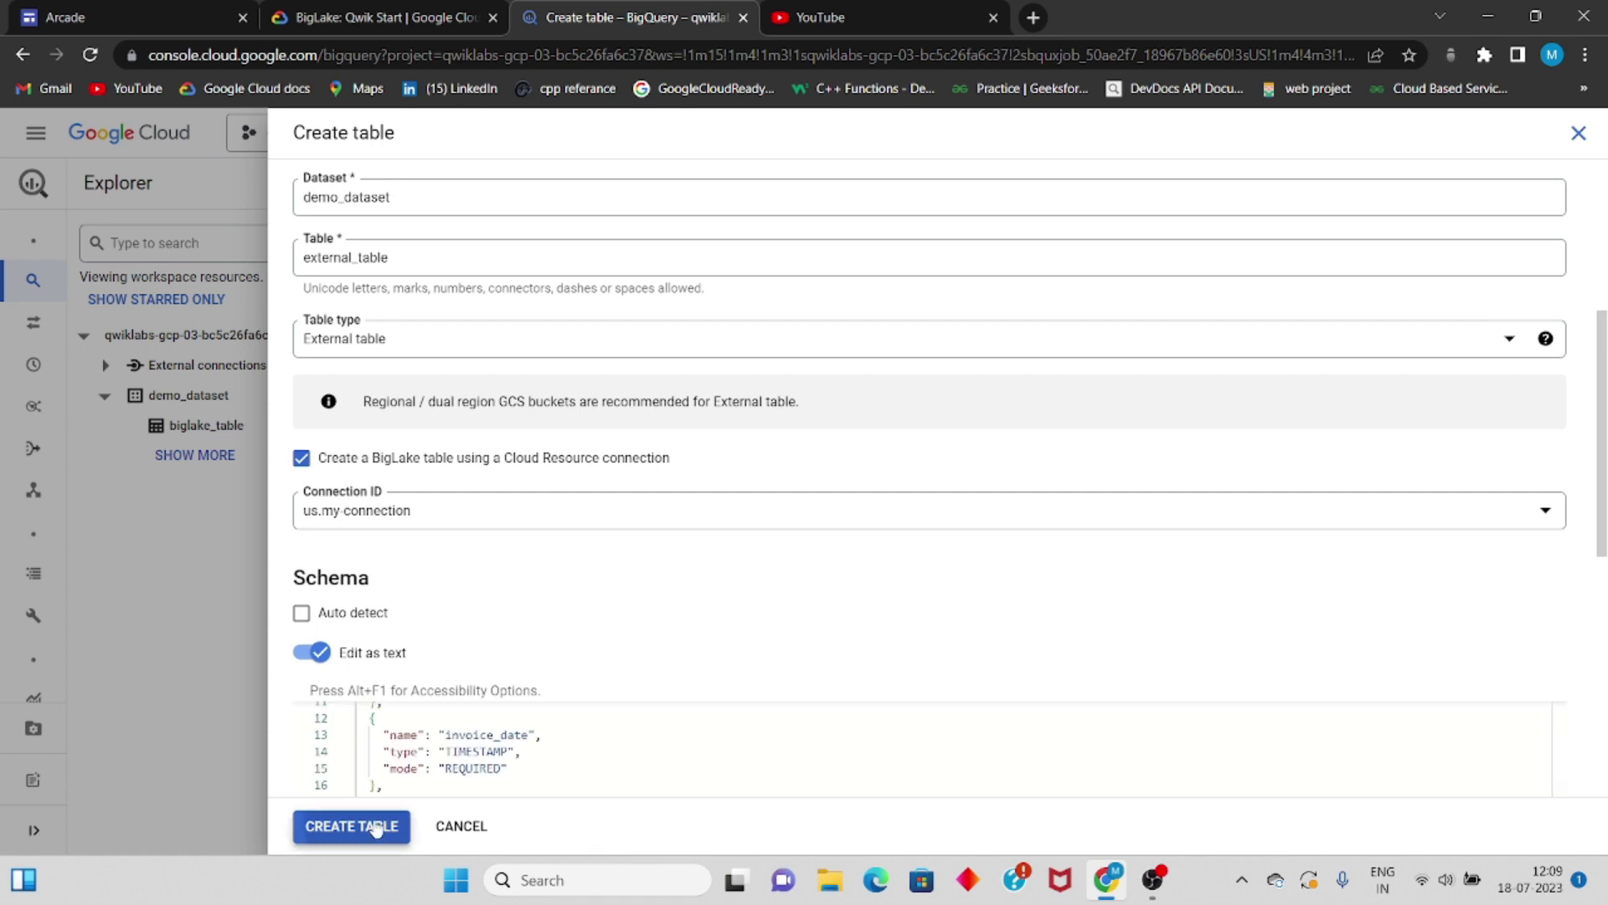
# - Check the lab progress for the "Create the external table" objective
pyautogui.click(381, 17)
pyautogui.scroll(-5, 434, 480)
pyautogui.scroll(-8, 434, 480)
pyautogui.click(582, 429)
pyautogui.click(593, 8)
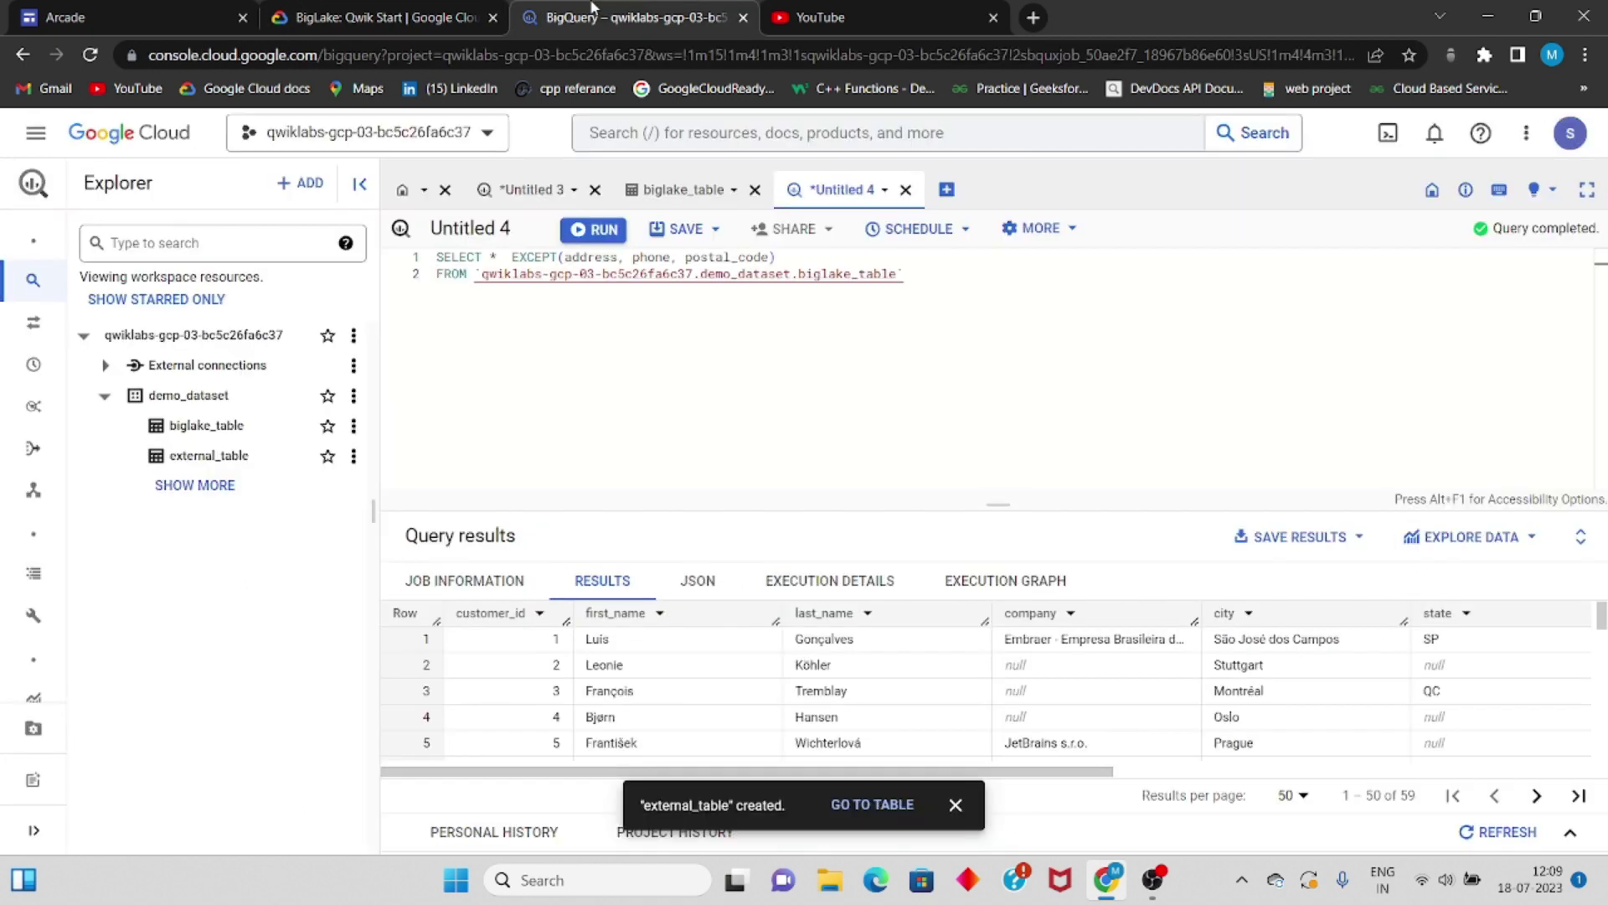
pyautogui.click(410, 12)
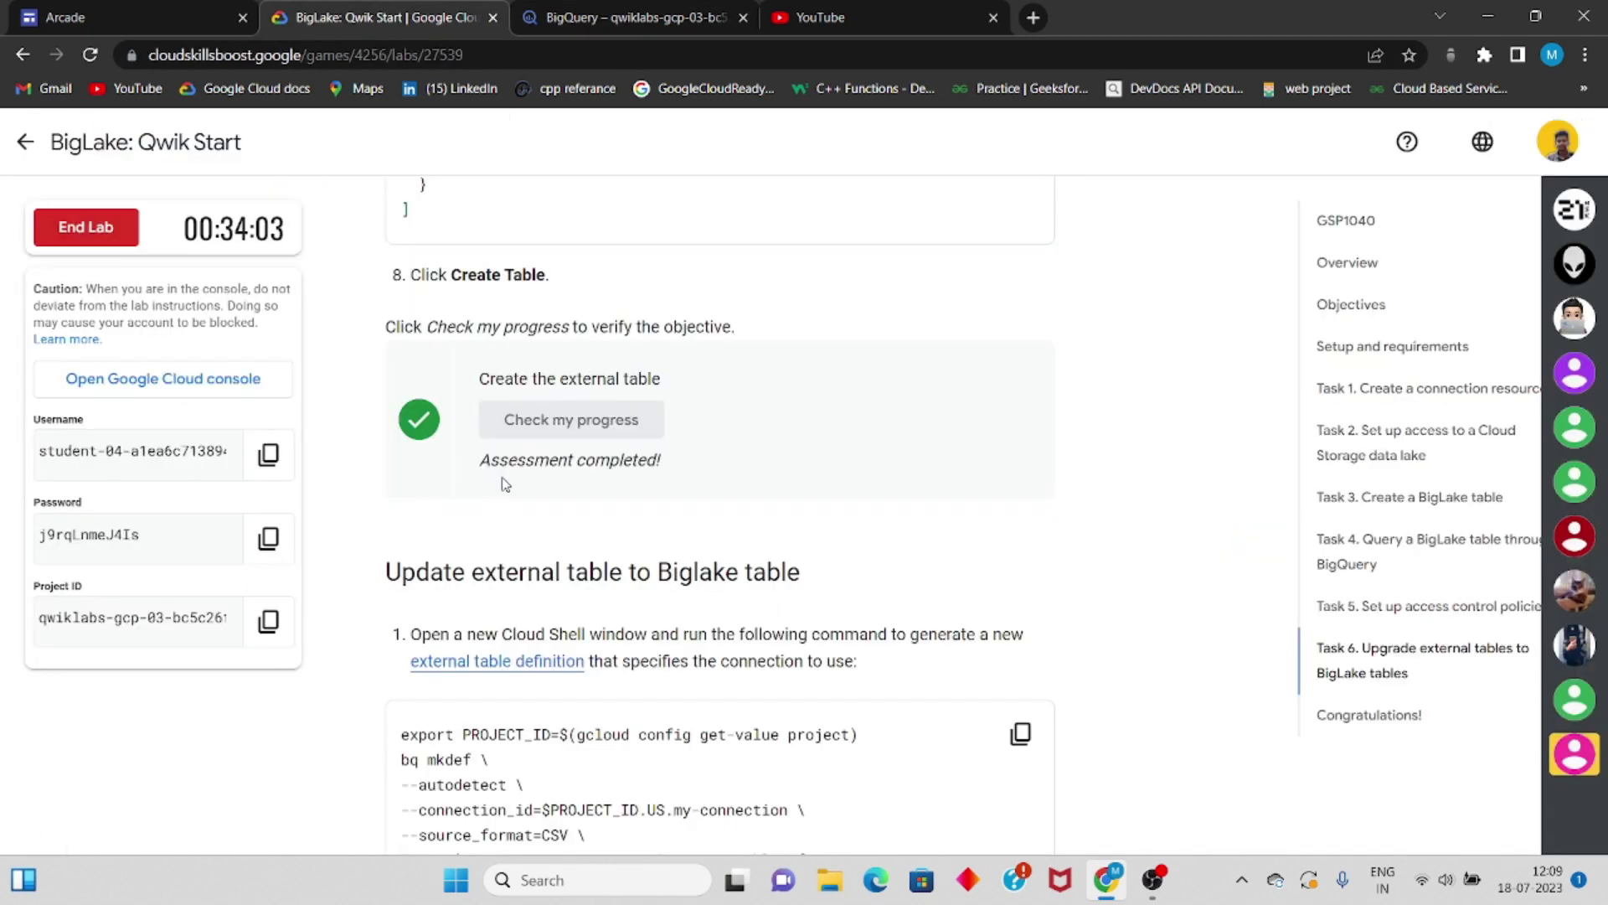
# - Find the lab's commands for updating the external table to a BigLake table and open Cloud Shell in the Google Cloud console
pyautogui.scroll(-10, 505, 484)
pyautogui.scroll(5, 539, 429)
pyautogui.scroll(3, 539, 429)
pyautogui.click(1039, 399)
pyautogui.scroll(7, 729, 616)
pyautogui.scroll(-5, 728, 616)
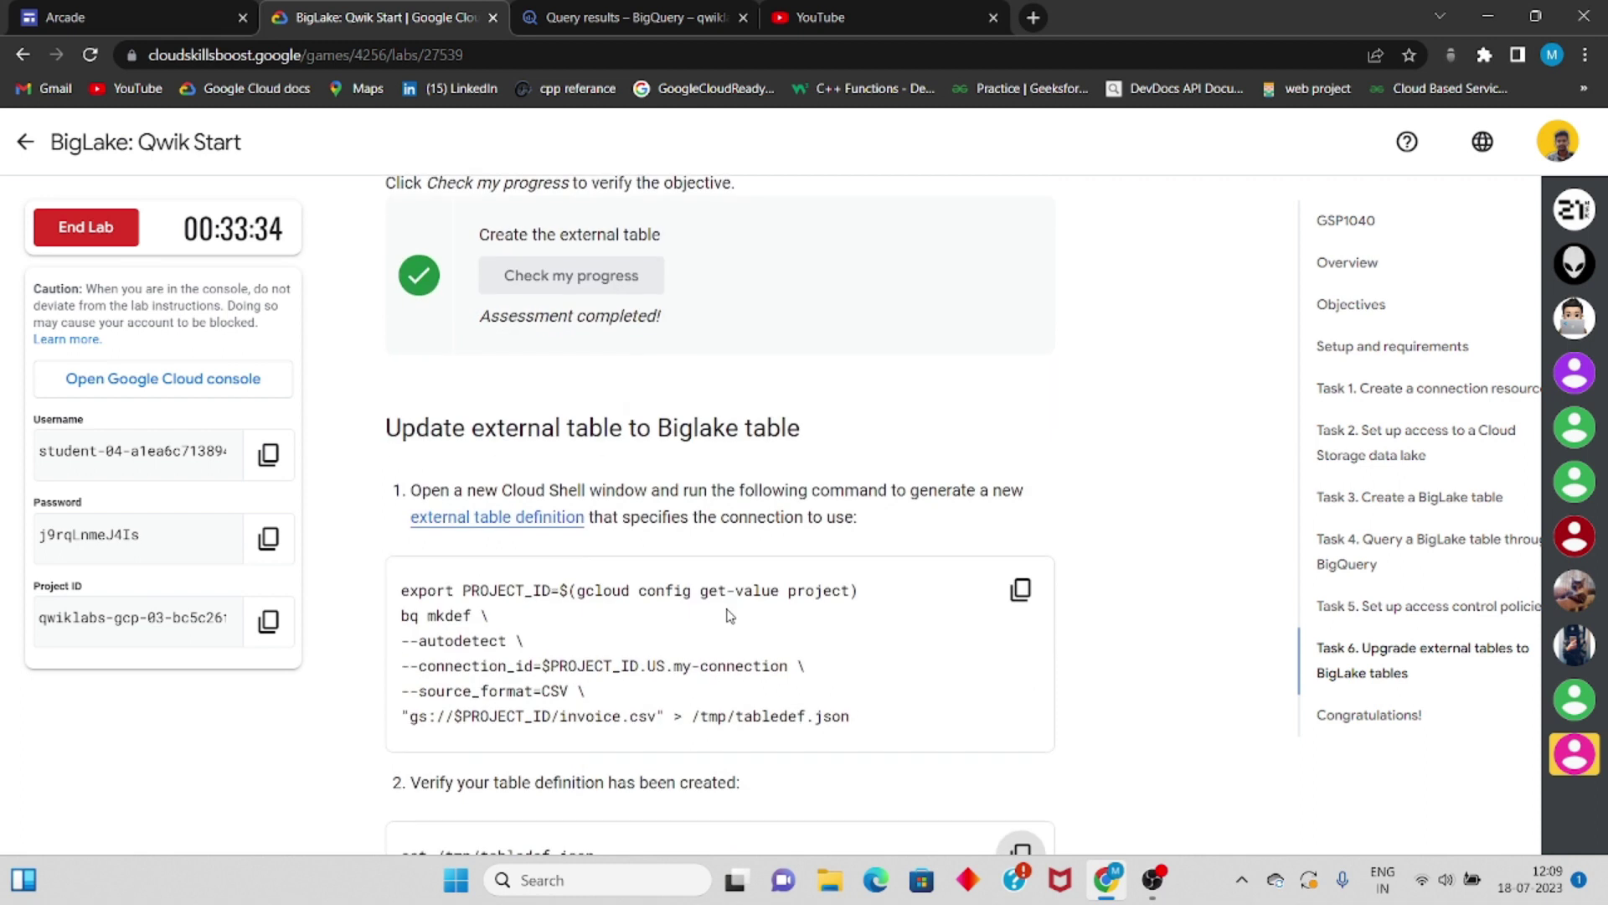
pyautogui.scroll(-1, 728, 616)
pyautogui.click(1039, 524)
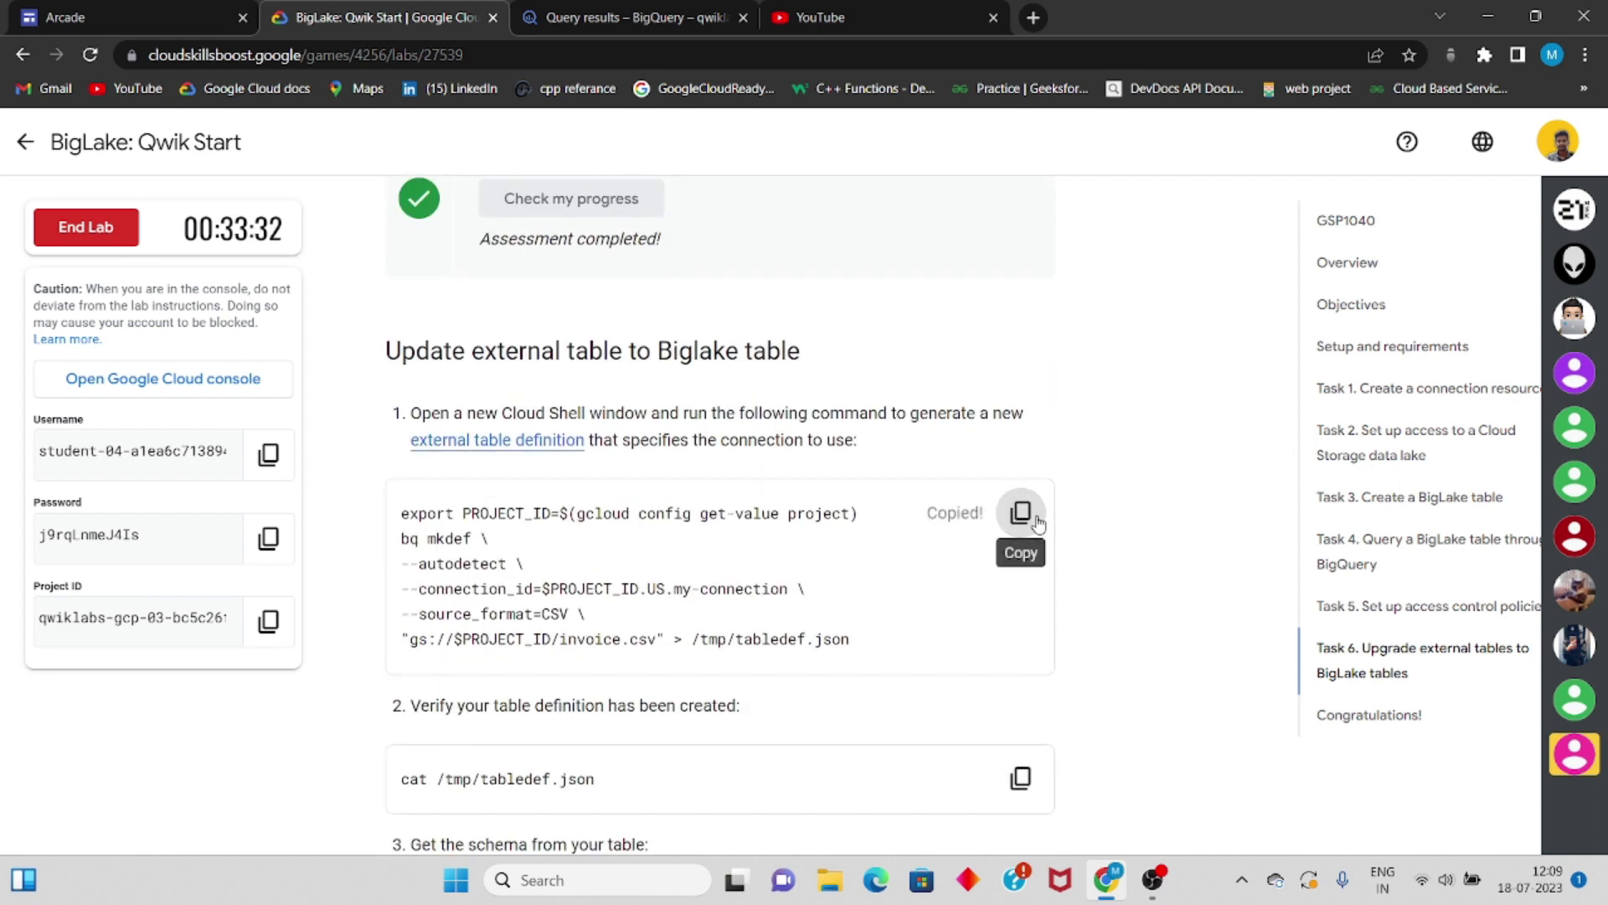
pyautogui.click(693, 10)
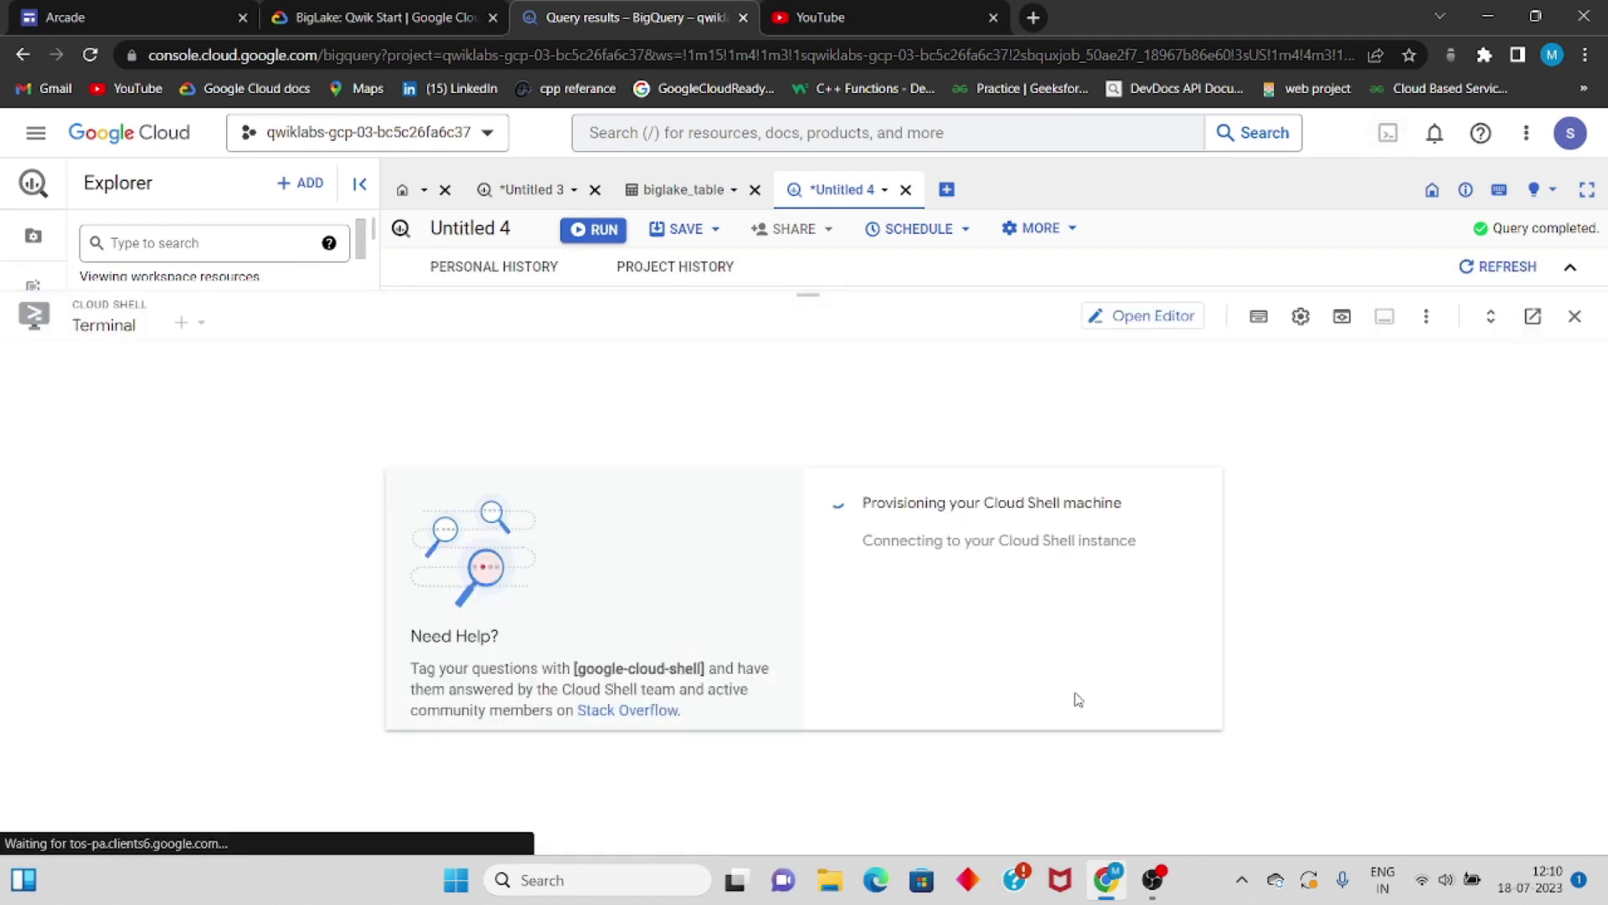
# - Run the lab's bq mkdef command in Cloud Shell to write a table definition for invoice.csv with my-connection to /tmp/tabledef.json
pyautogui.click(417, 10)
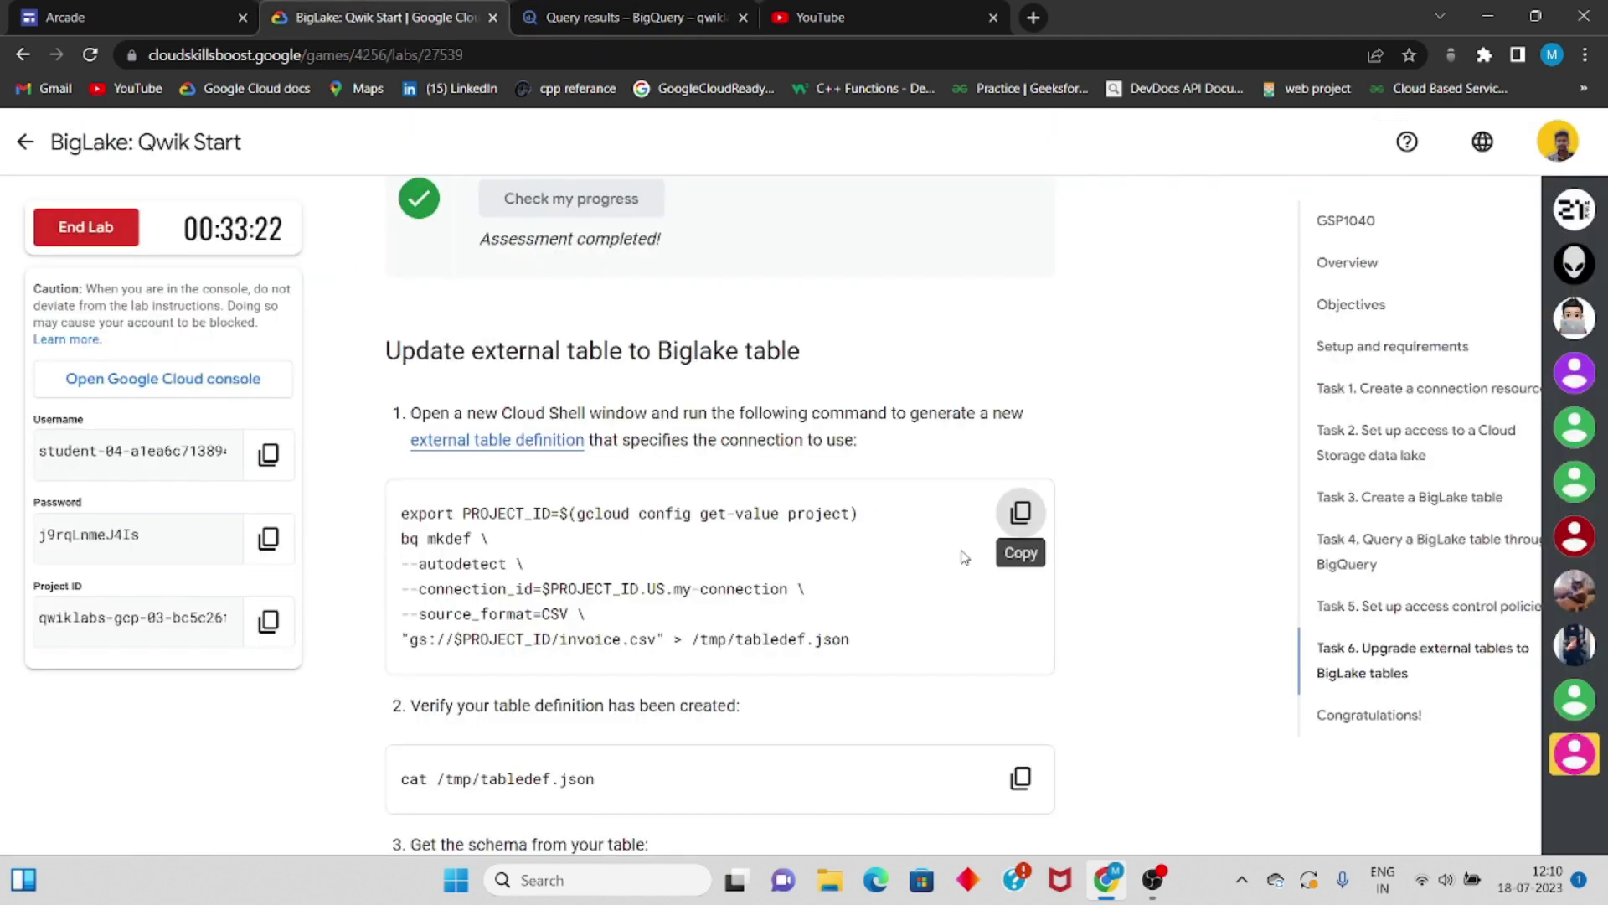
pyautogui.click(1021, 513)
pyautogui.click(604, 12)
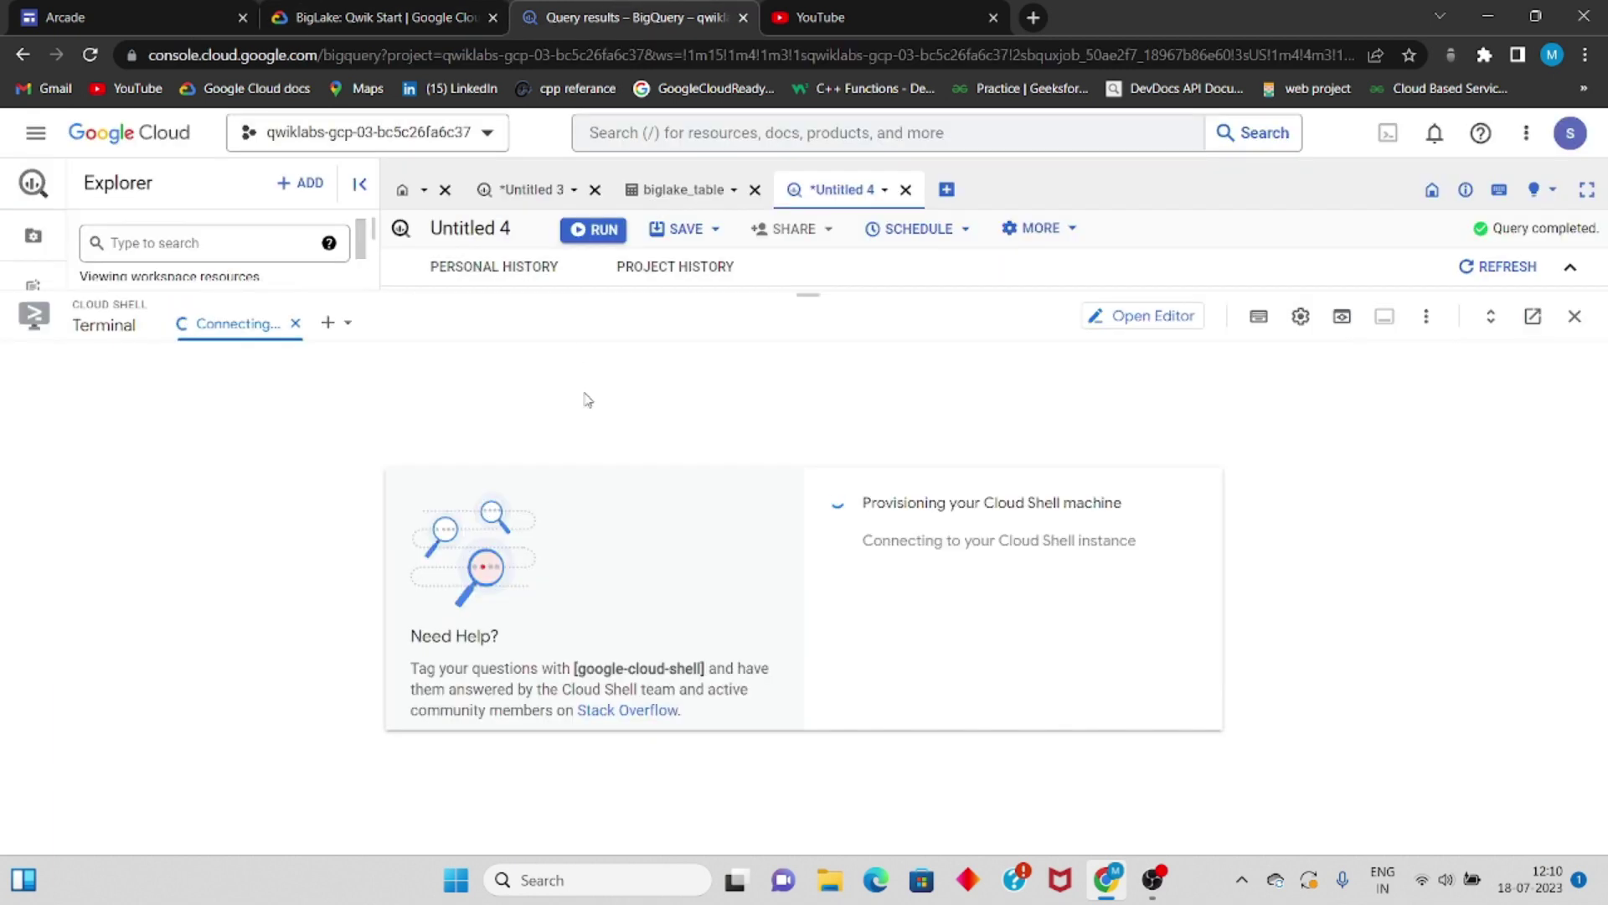
pyautogui.hotkey('ctrl', 'v')
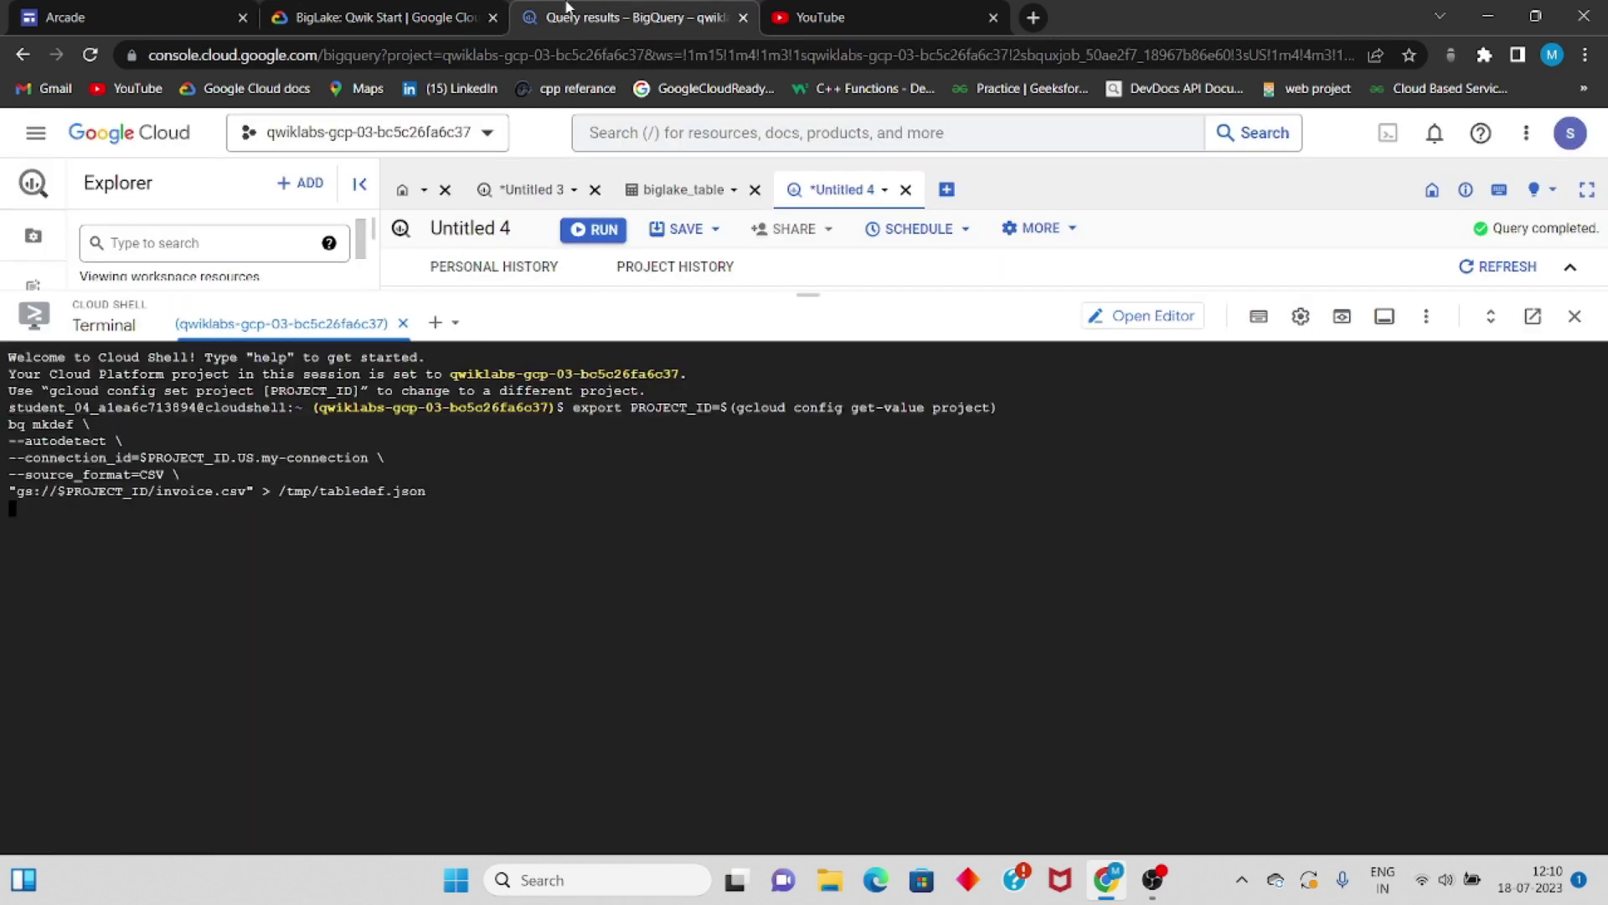
# - Authorize Cloud Shell and verify the table definition with the lab's cat /tmp/tabledef.json command
pyautogui.click(402, 17)
pyautogui.scroll(-5, 1018, 506)
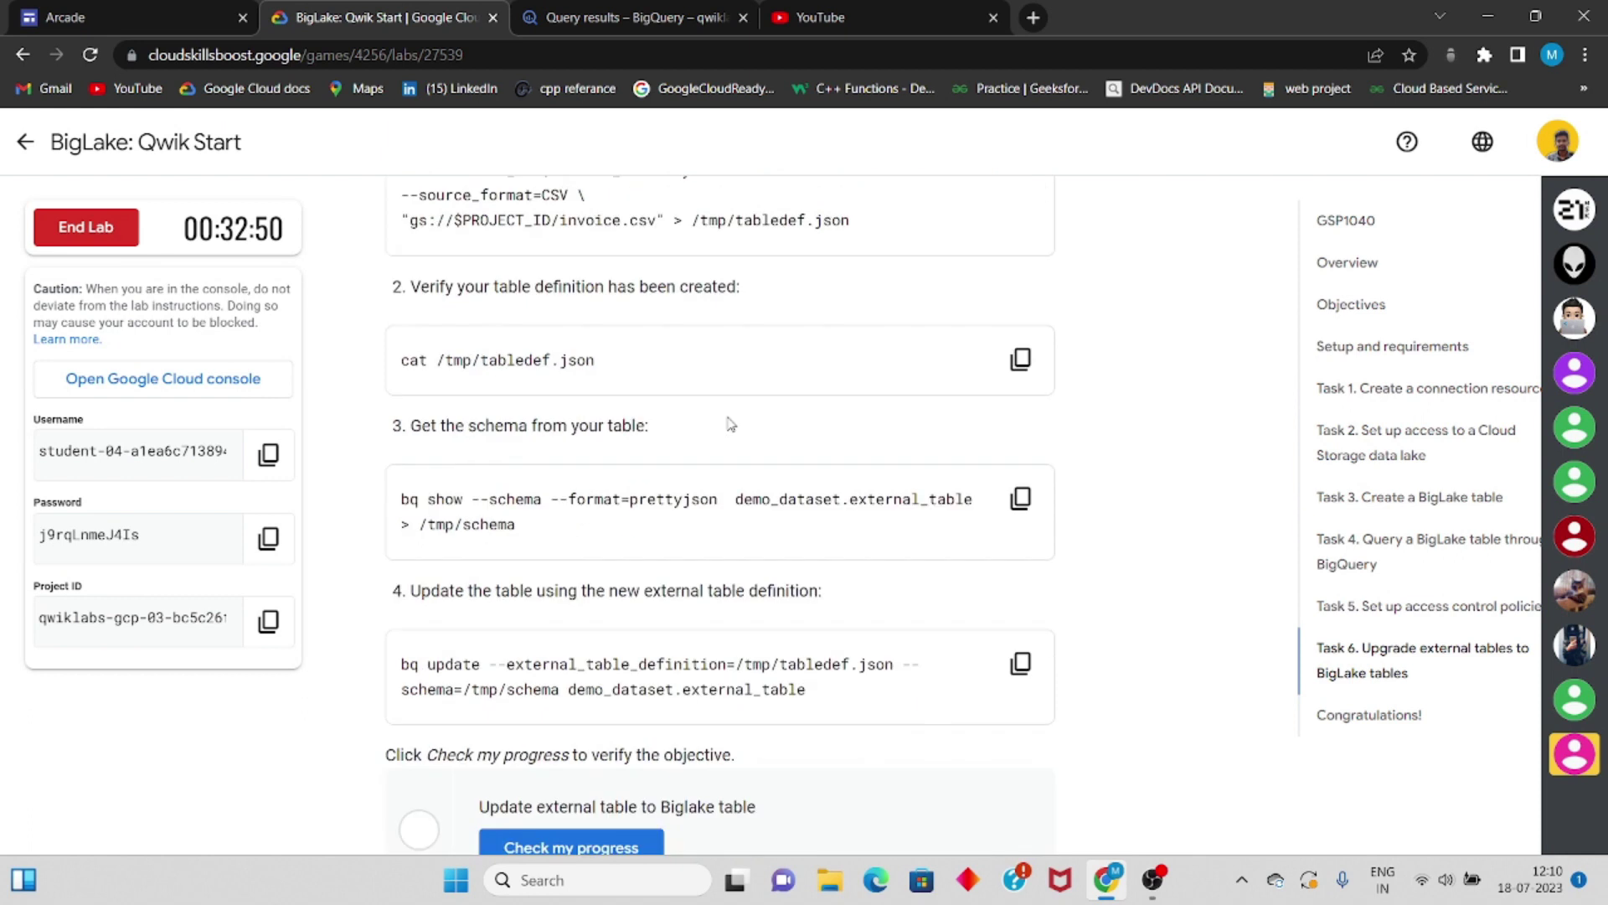
pyautogui.click(1033, 372)
pyautogui.click(620, 16)
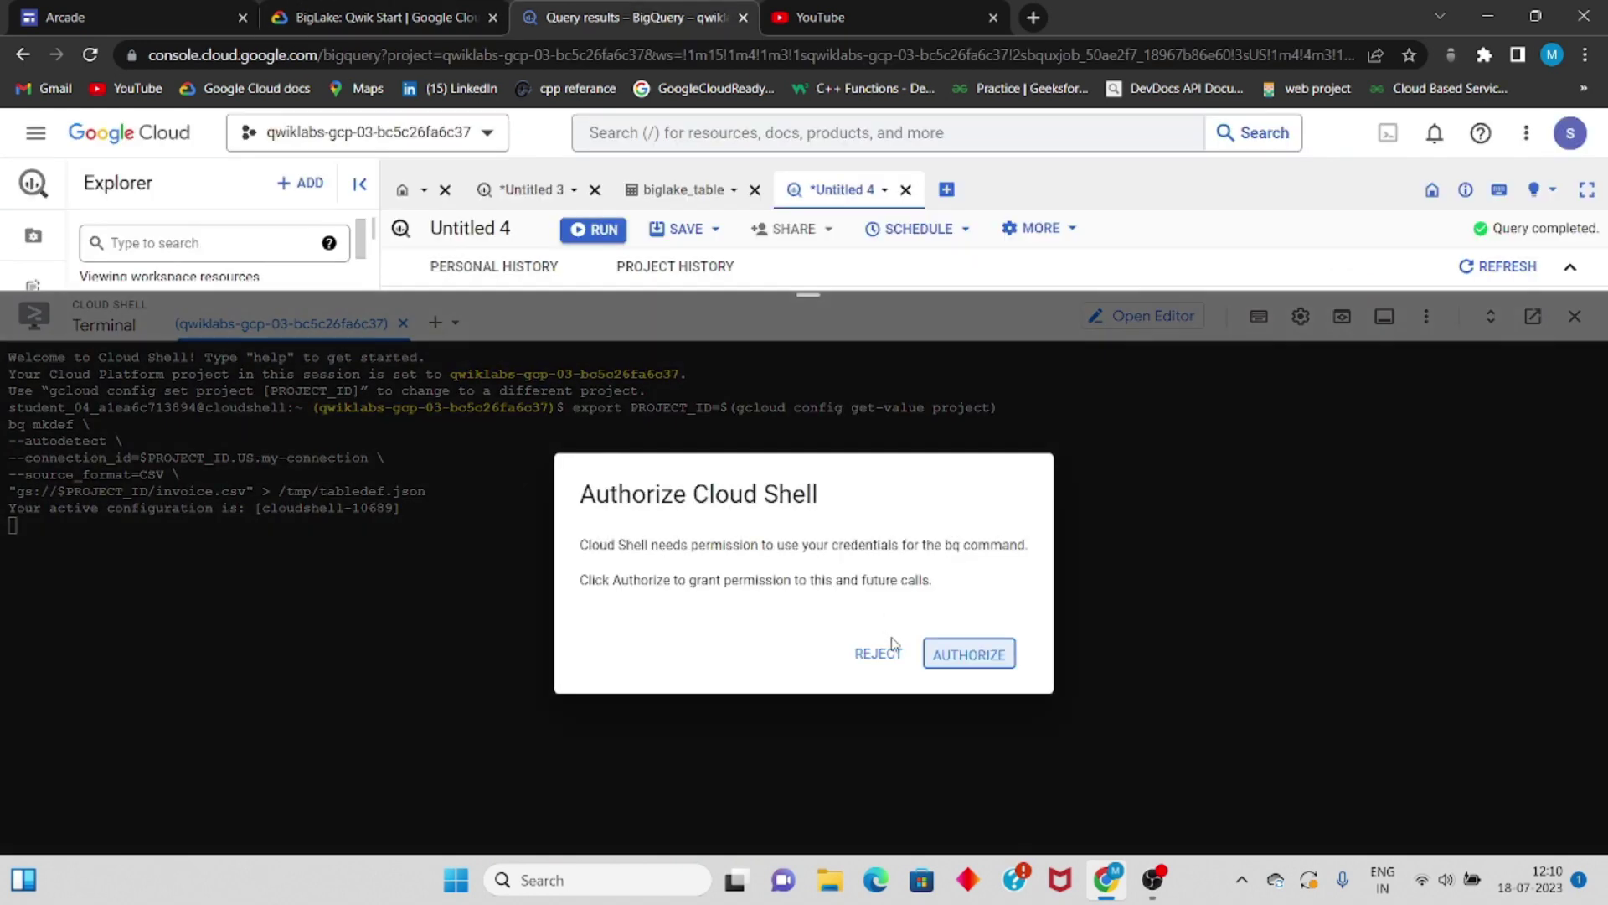
pyautogui.click(969, 660)
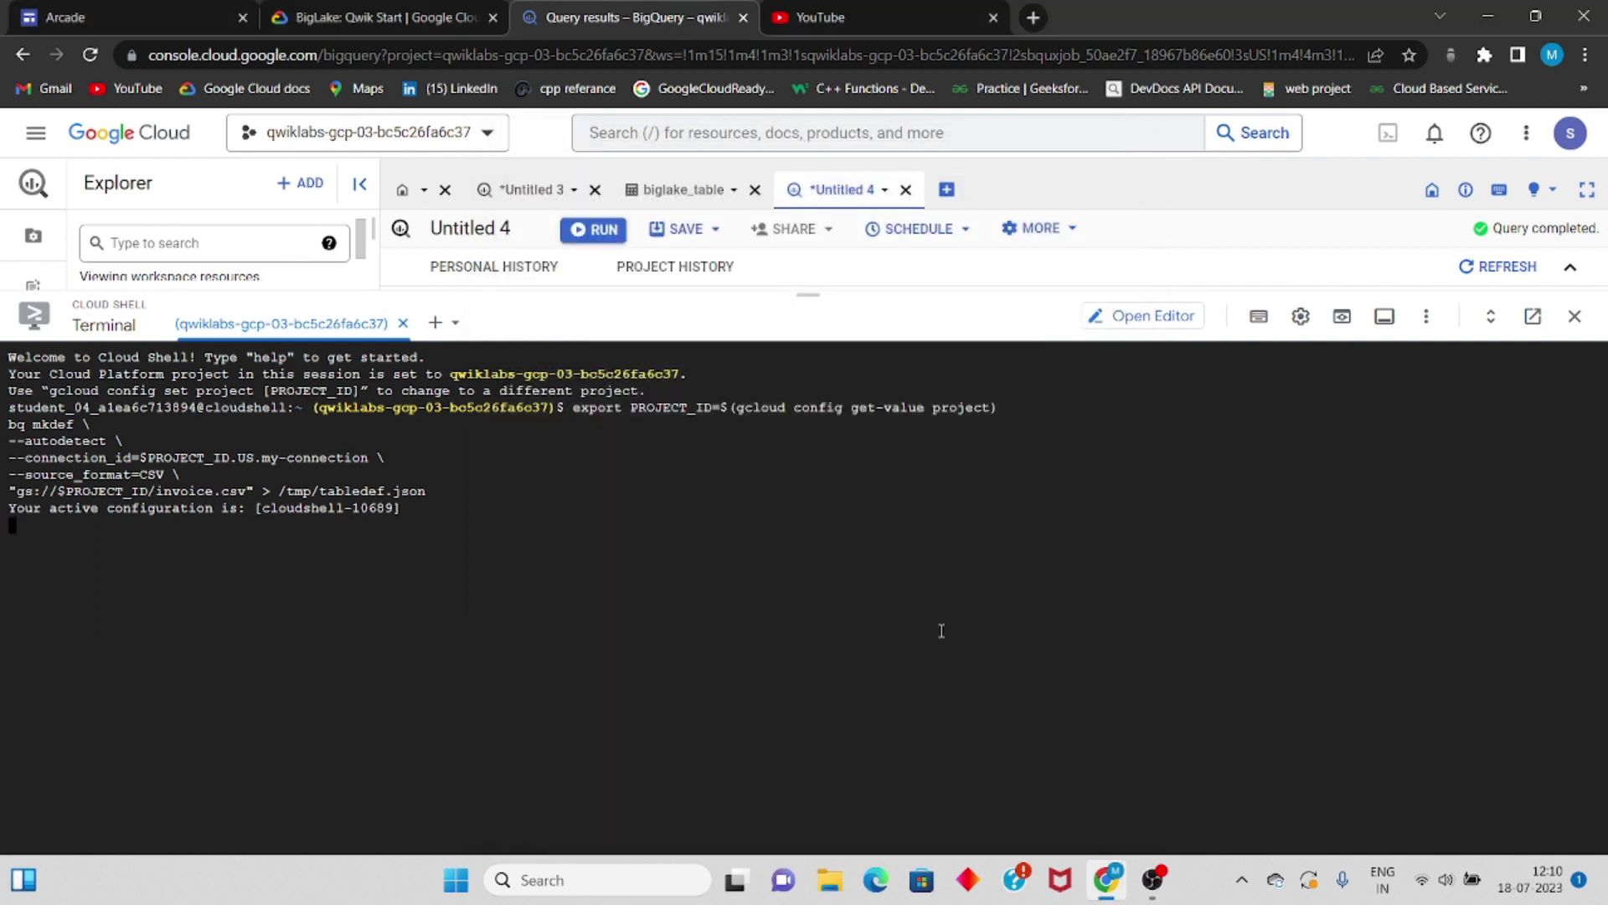
pyautogui.hotkey('ctrl', 'v')
pyautogui.press('Return')
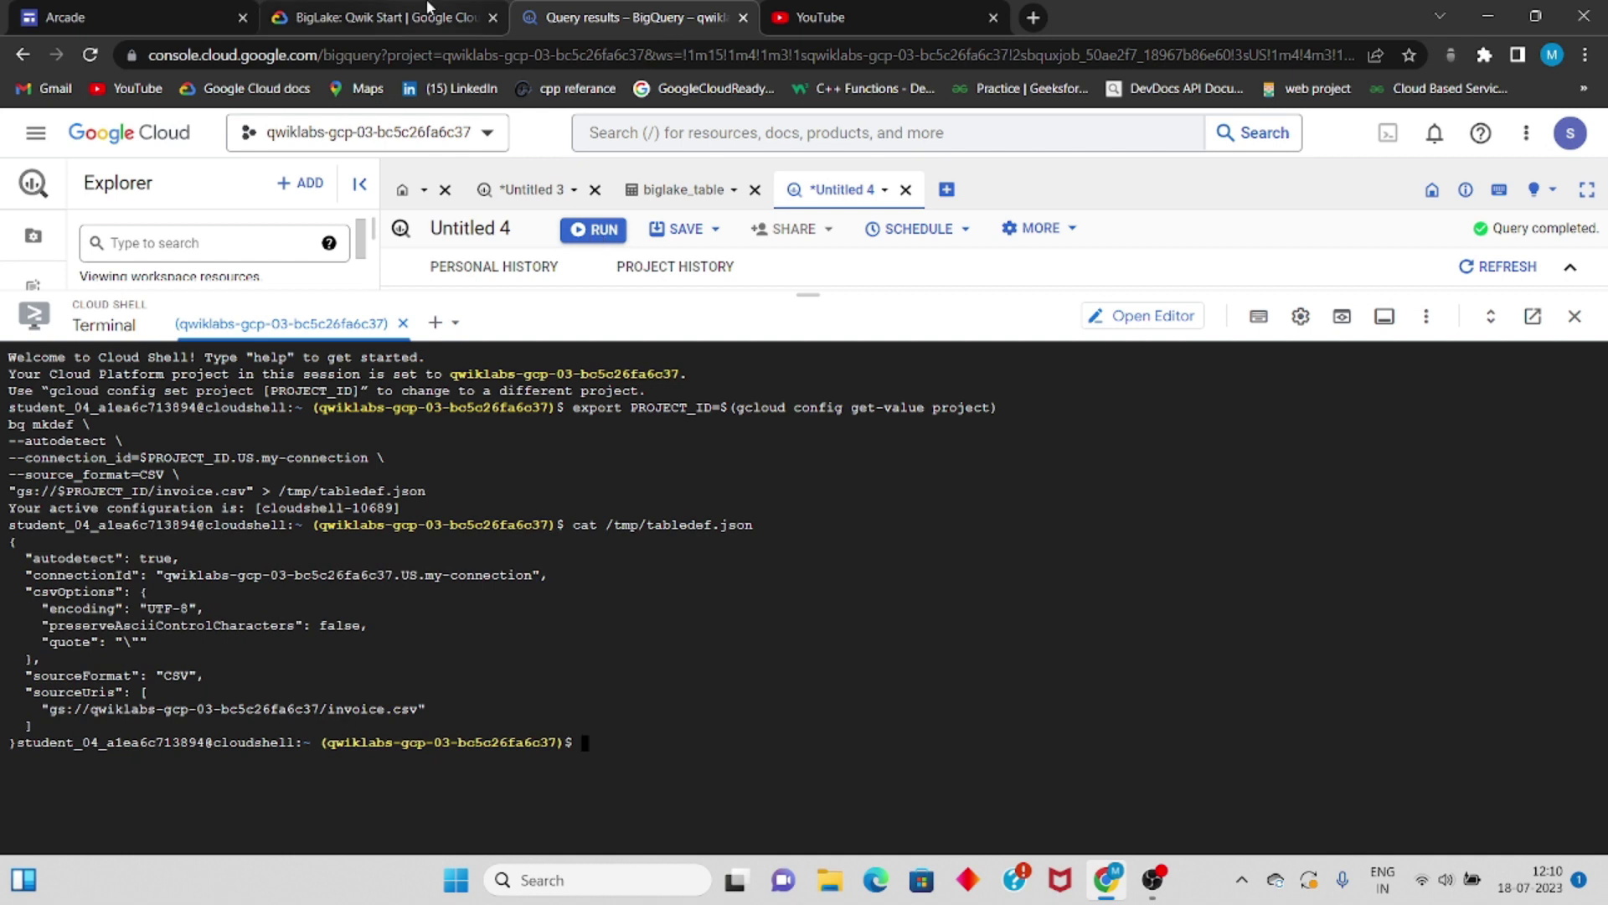
# - Save the schema of demo_dataset.external_table to /tmp/schema with the lab's bq show --schema --format=prettyjson command
pyautogui.click(381, 16)
pyautogui.click(1022, 358)
pyautogui.click(696, 9)
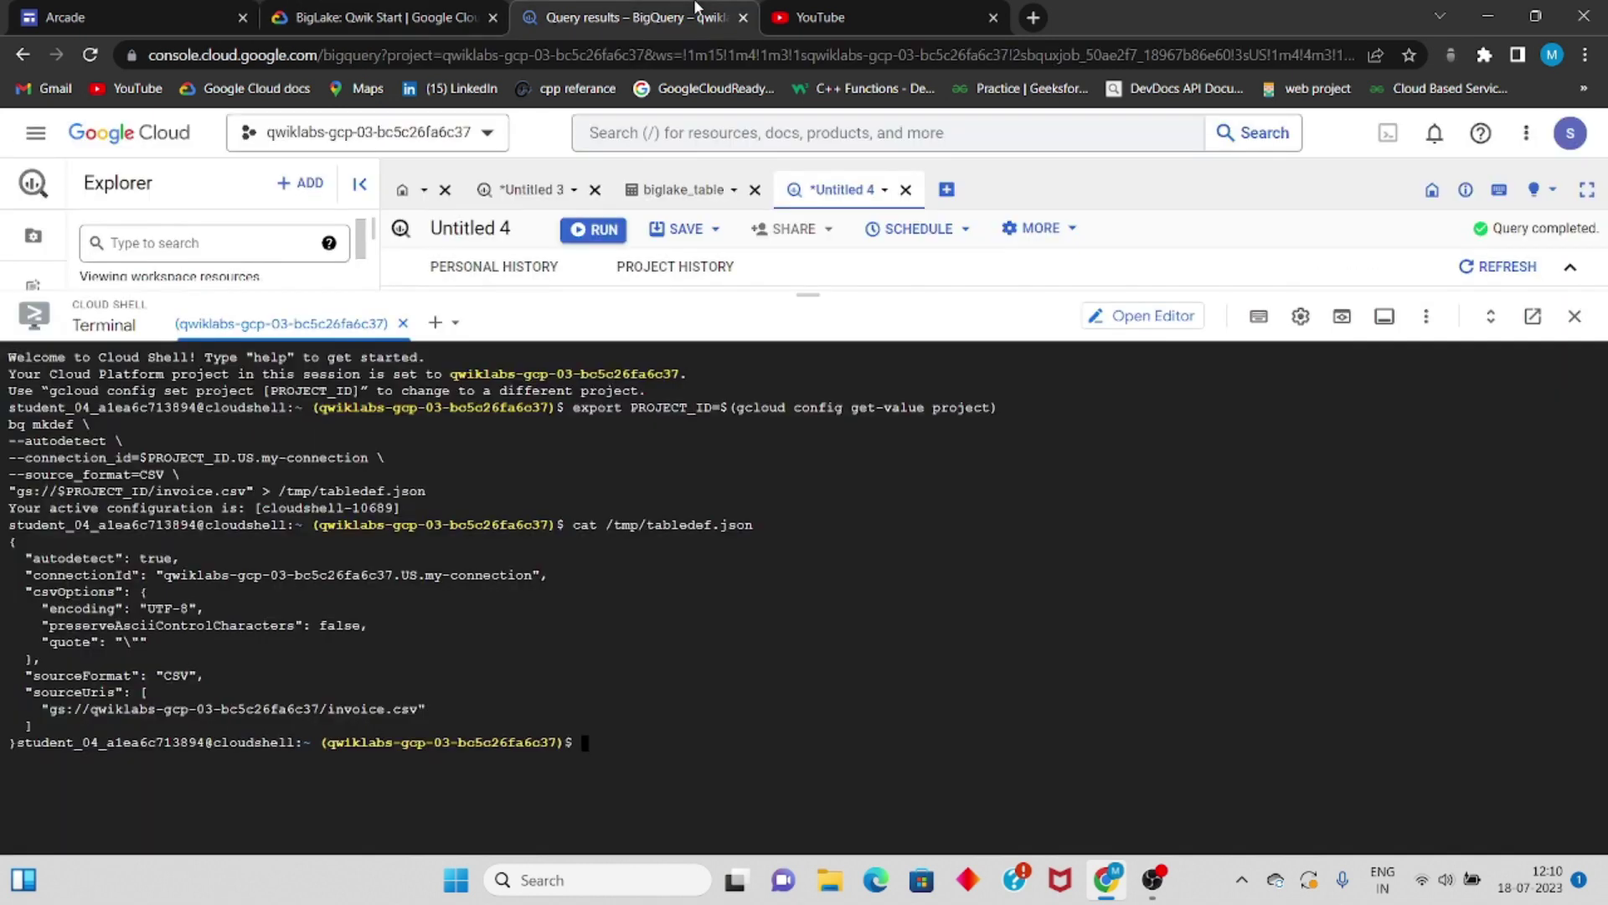
pyautogui.hotkey('ctrl', 'v')
pyautogui.press('Return')
# - Update demo_dataset.external_table with the lab's bq update command, using /tmp/tabledef.json and /tmp/schema
pyautogui.click(381, 16)
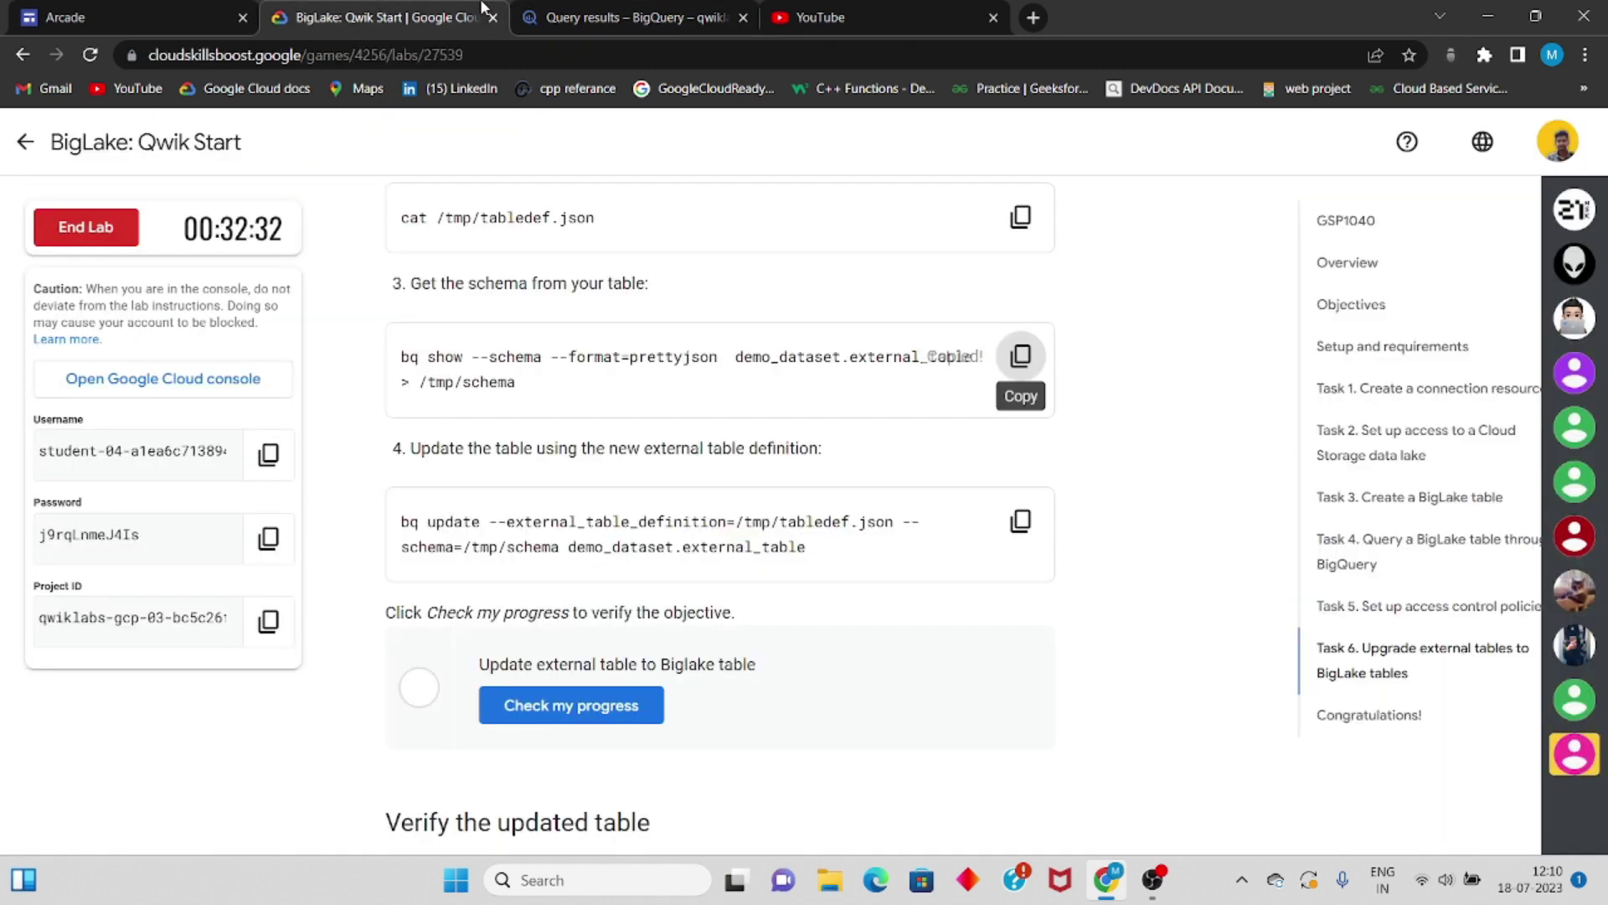
pyautogui.click(1020, 520)
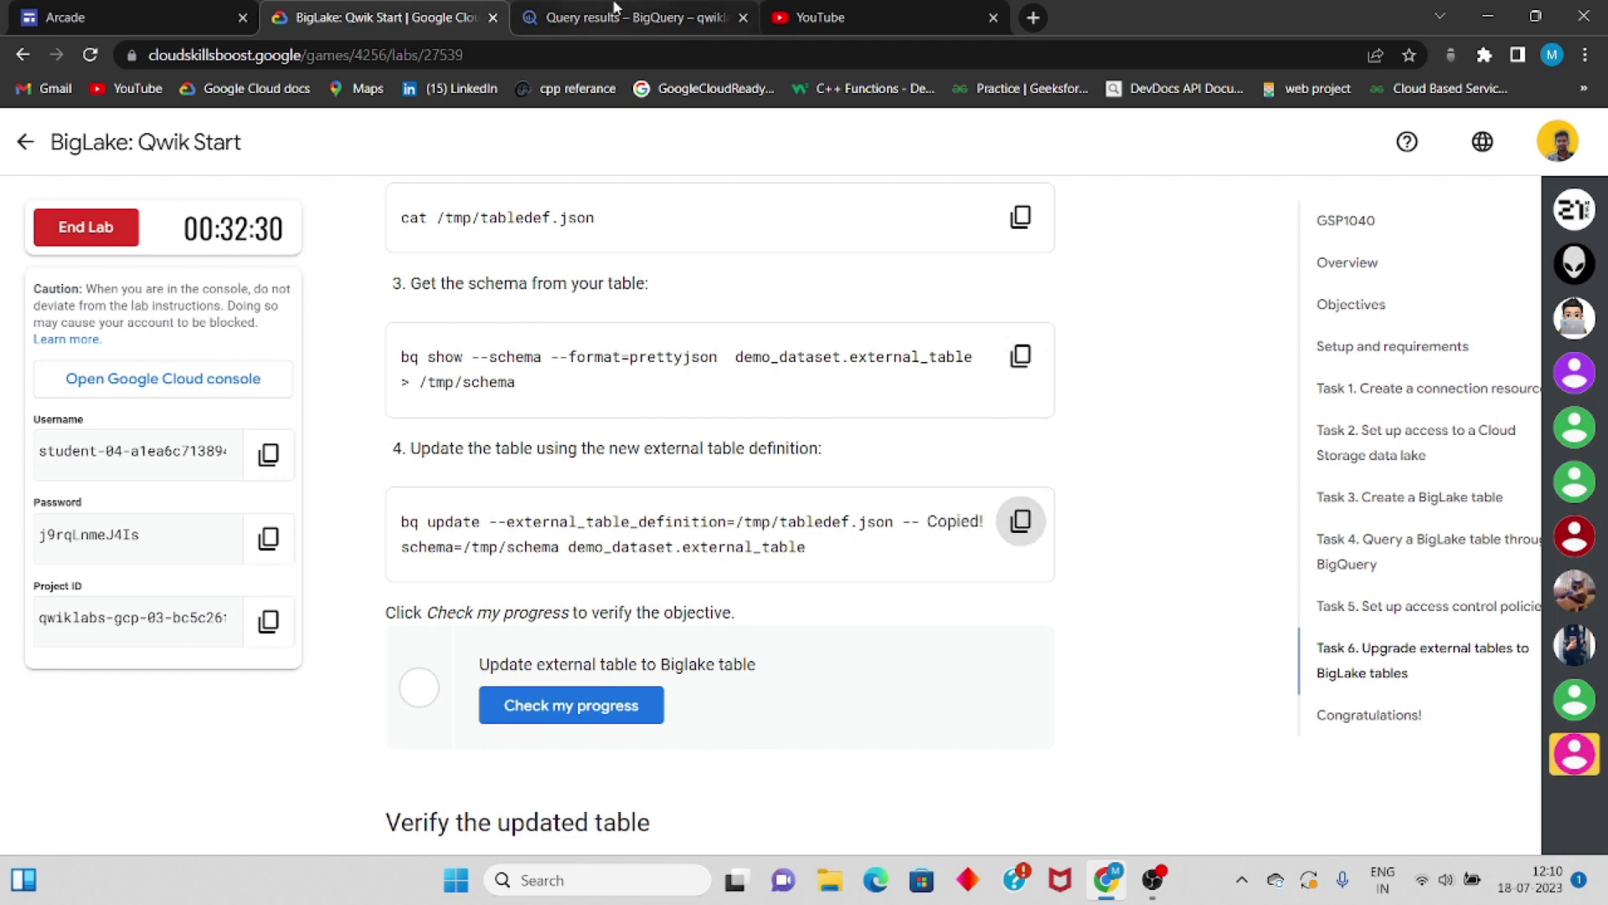
pyautogui.click(616, 12)
pyautogui.hotkey('ctrl', 'v')
pyautogui.press('Return')
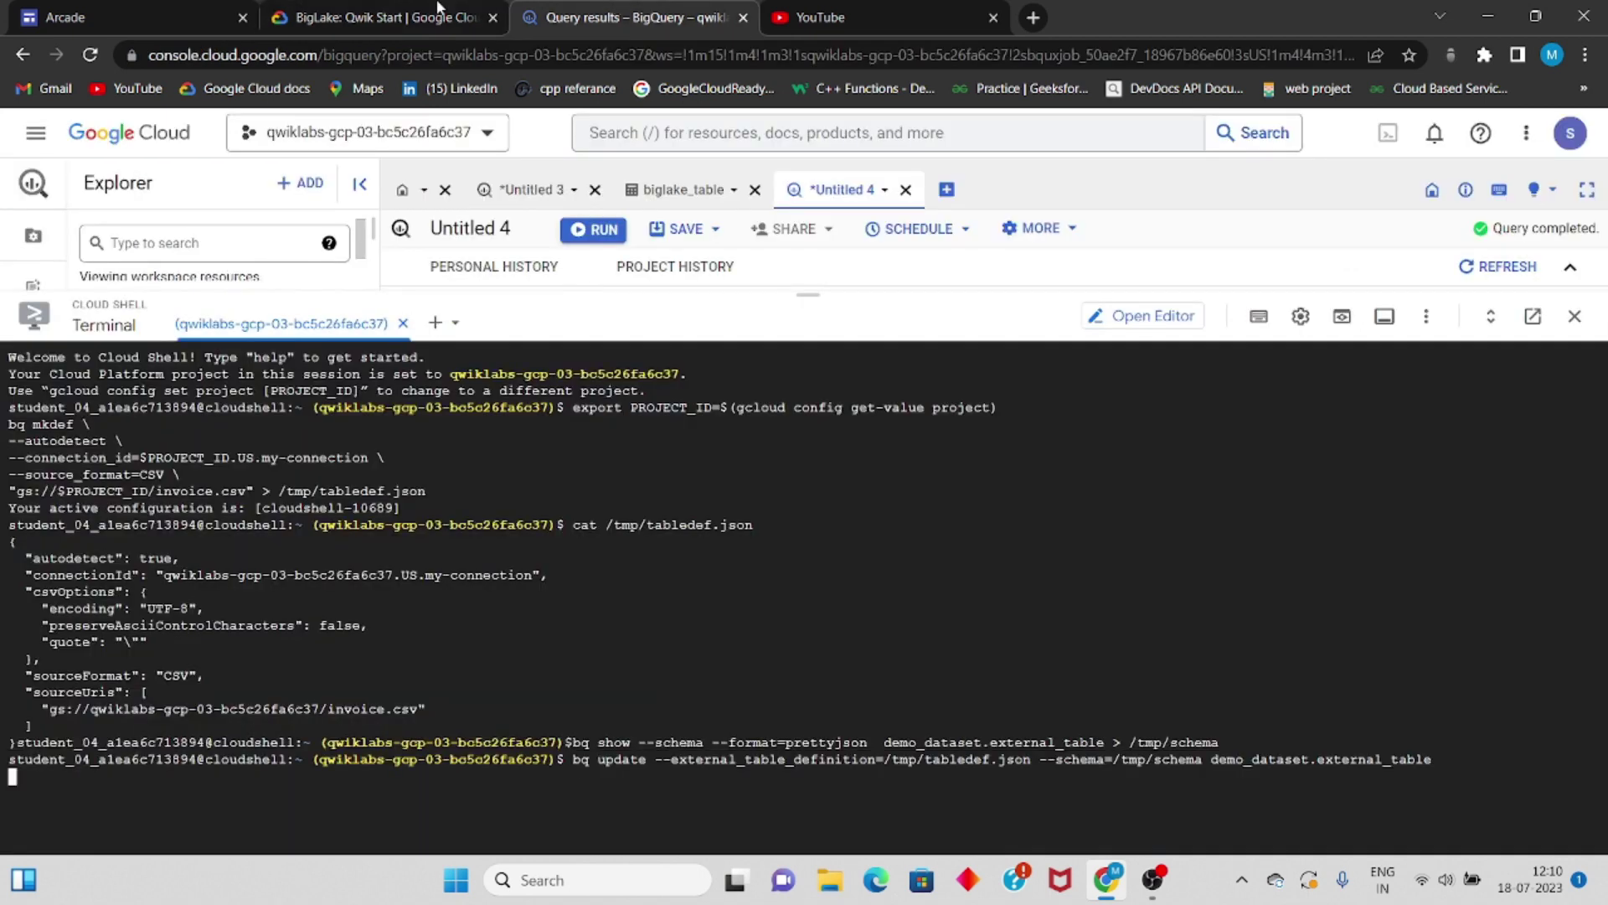
# - Check the lab progress for "Update external table to Biglake table", repeating the check until the assessment is completed
pyautogui.click(382, 17)
pyautogui.click(630, 706)
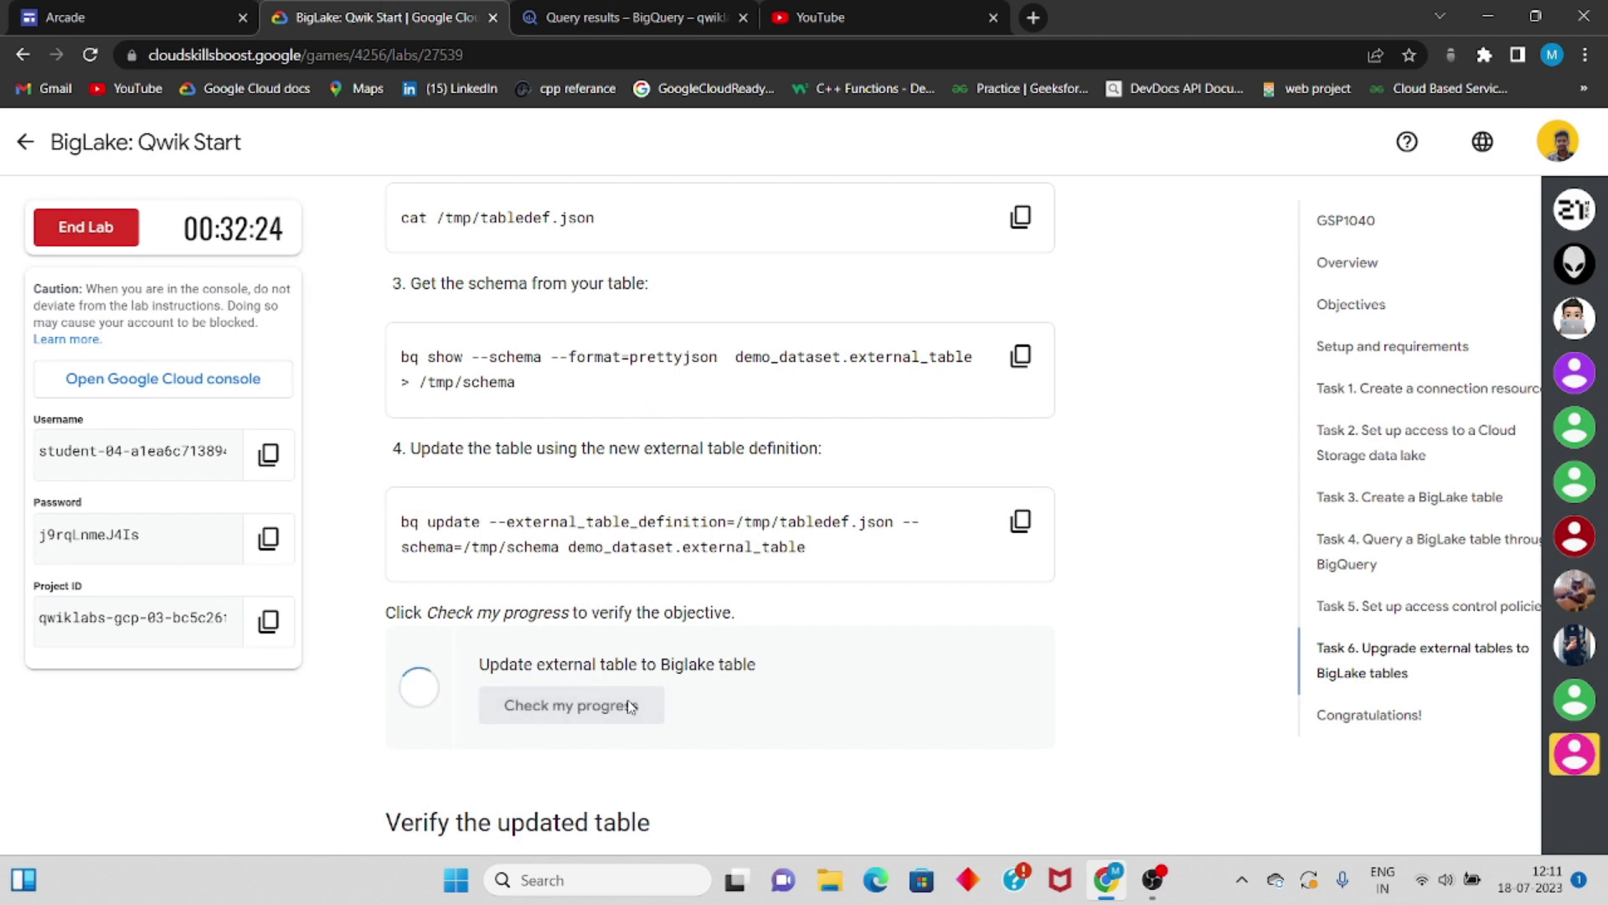
pyautogui.click(553, 706)
pyautogui.click(553, 15)
pyautogui.click(431, 8)
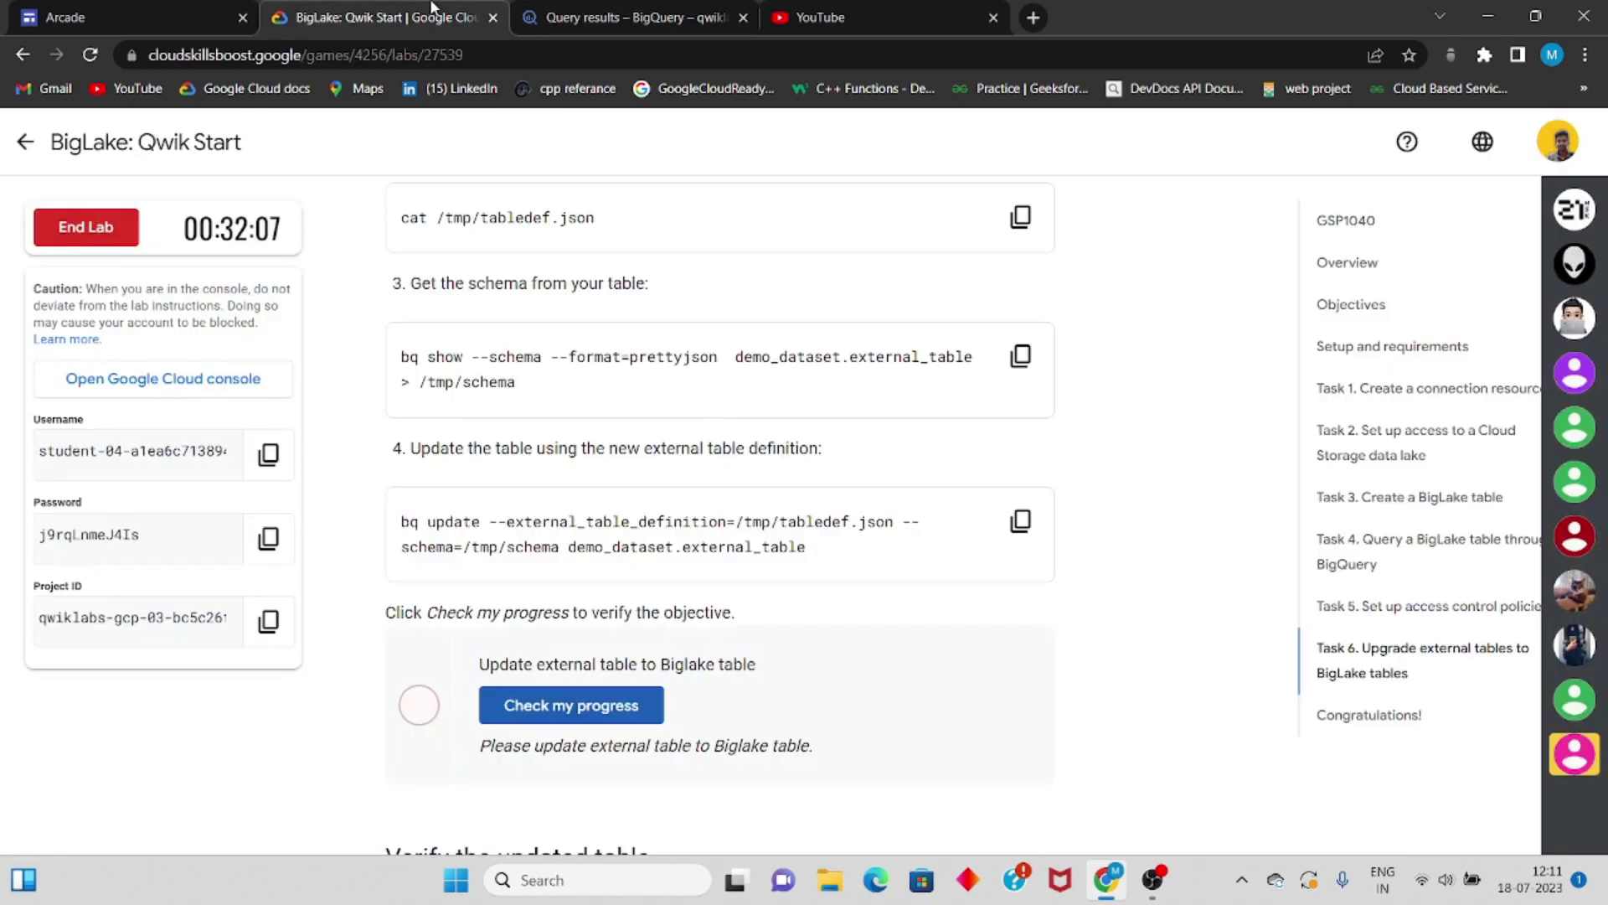
pyautogui.click(558, 708)
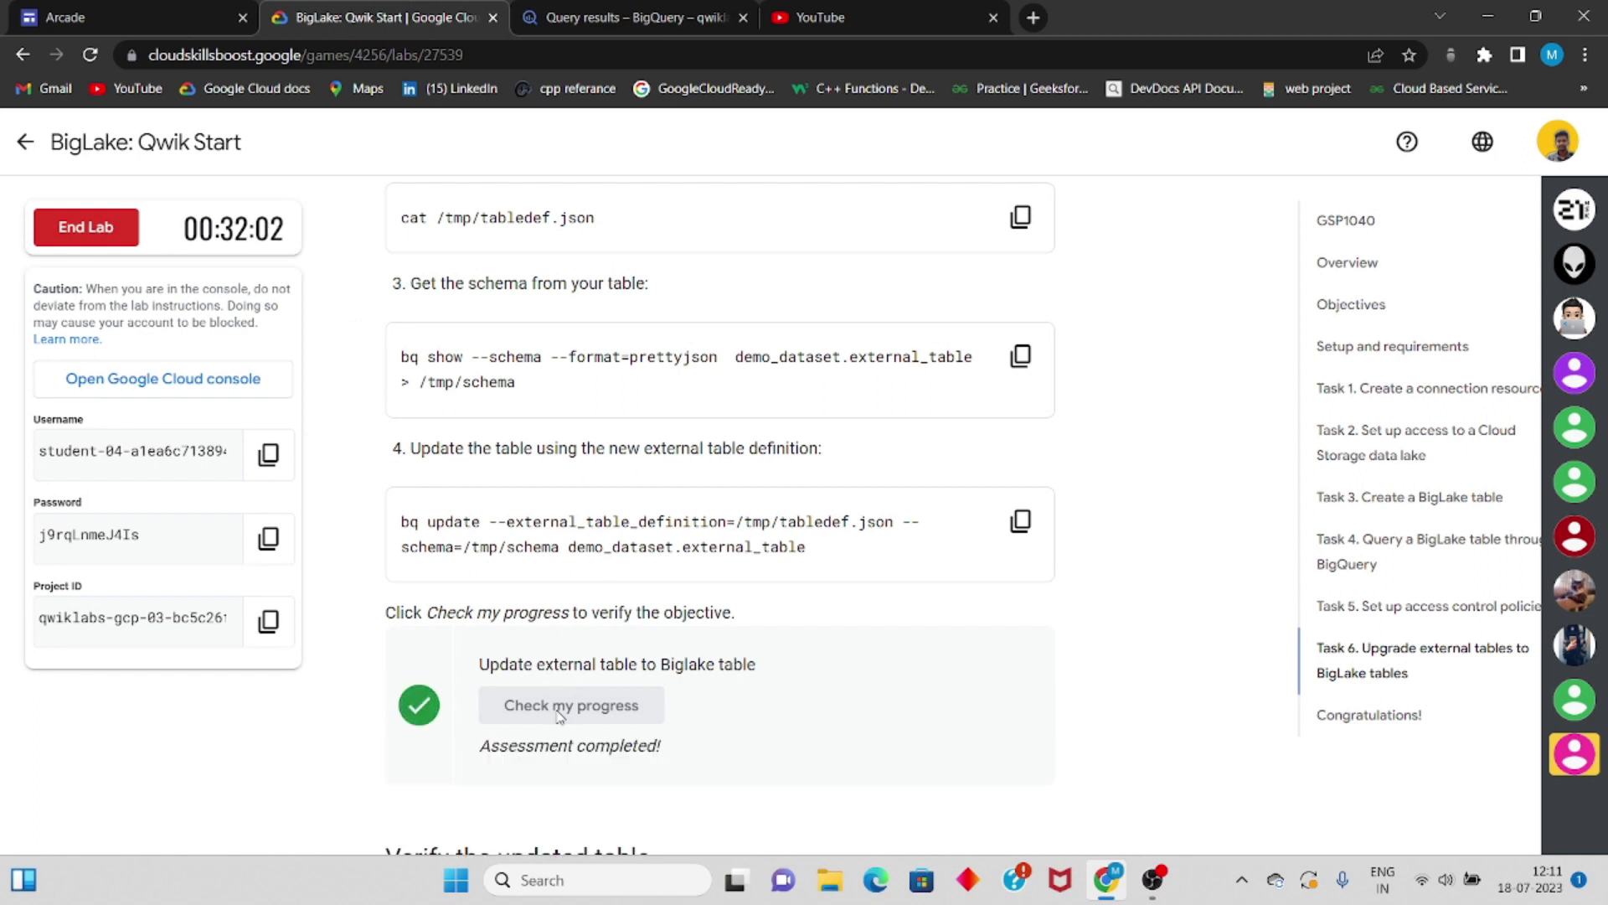
# - Go through the rest of the lab guide, end the lab and submit the lab review
pyautogui.scroll(-10, 557, 712)
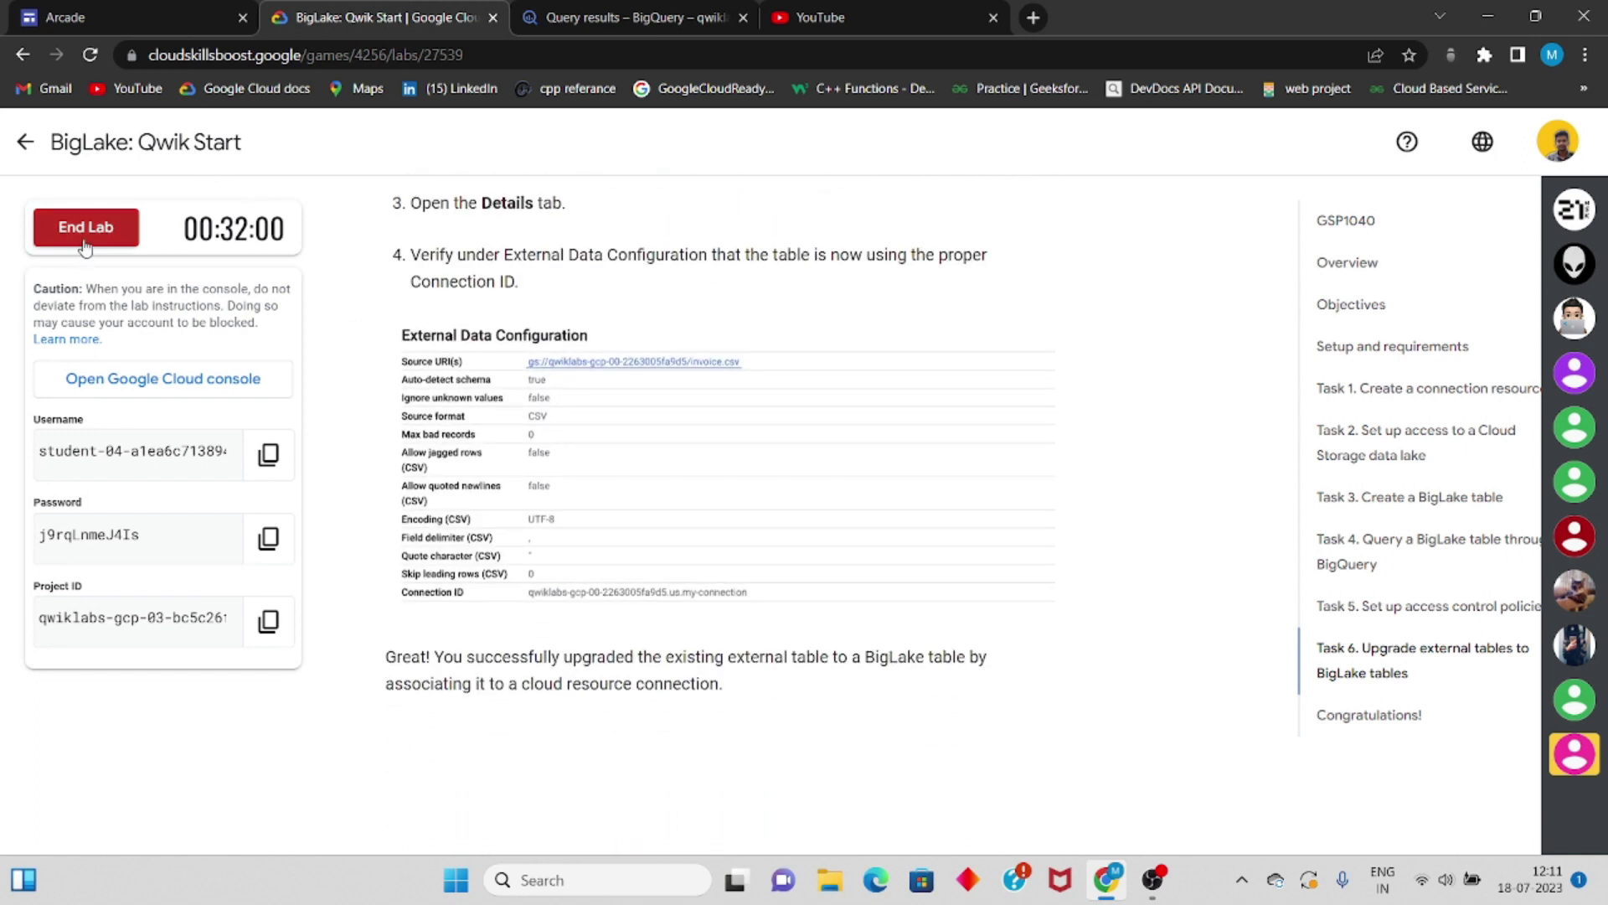
pyautogui.scroll(-5, 423, 352)
pyautogui.scroll(-8, 423, 351)
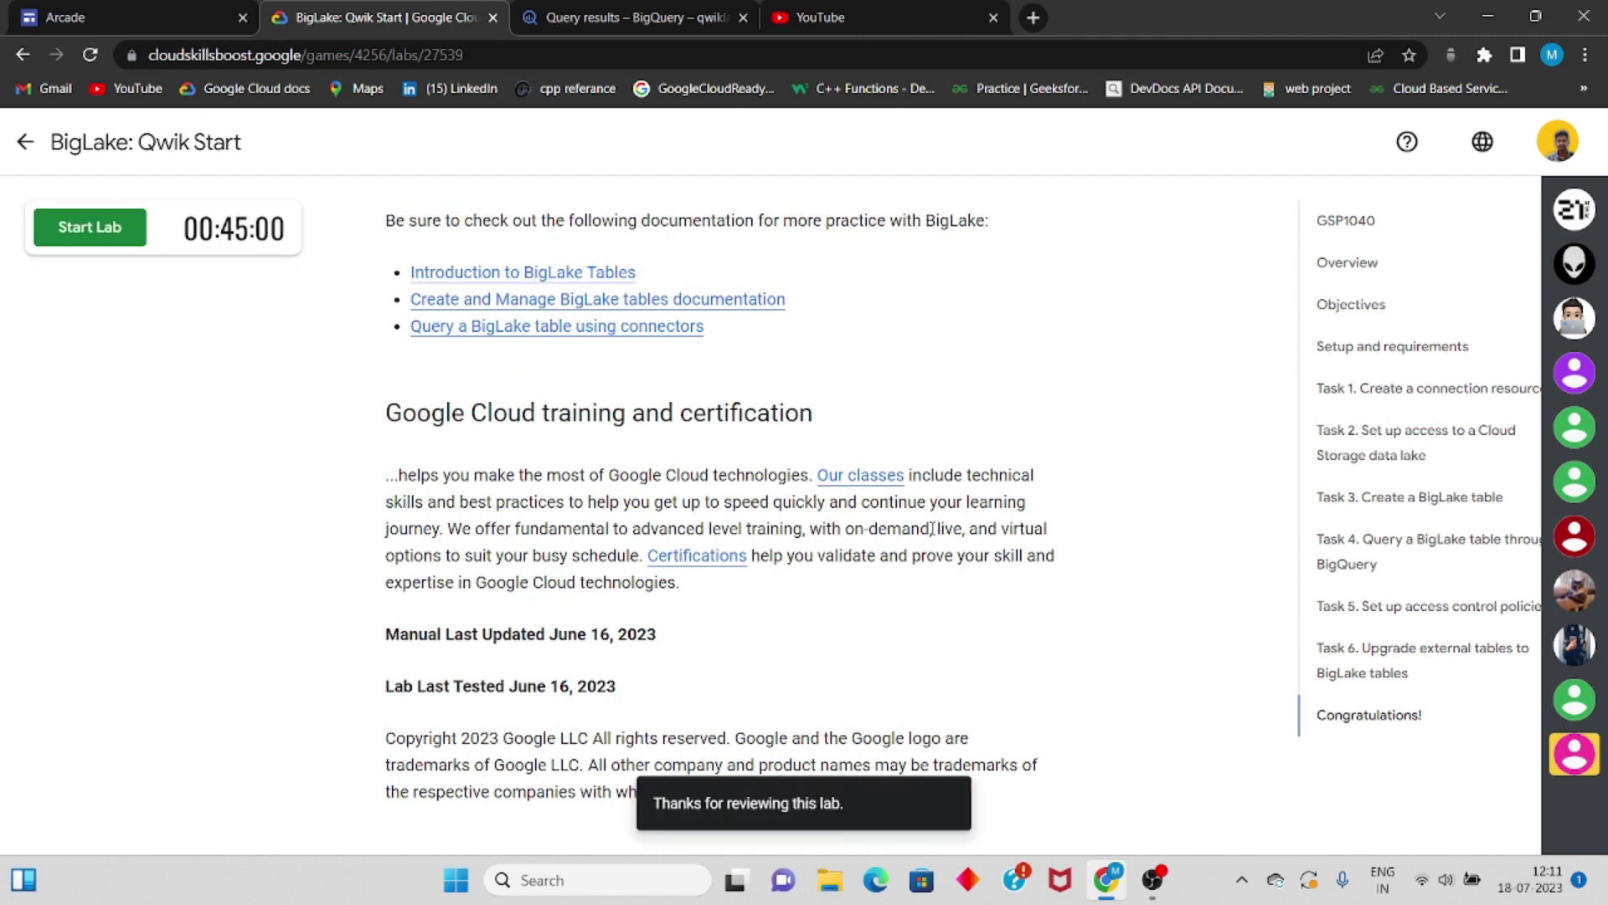